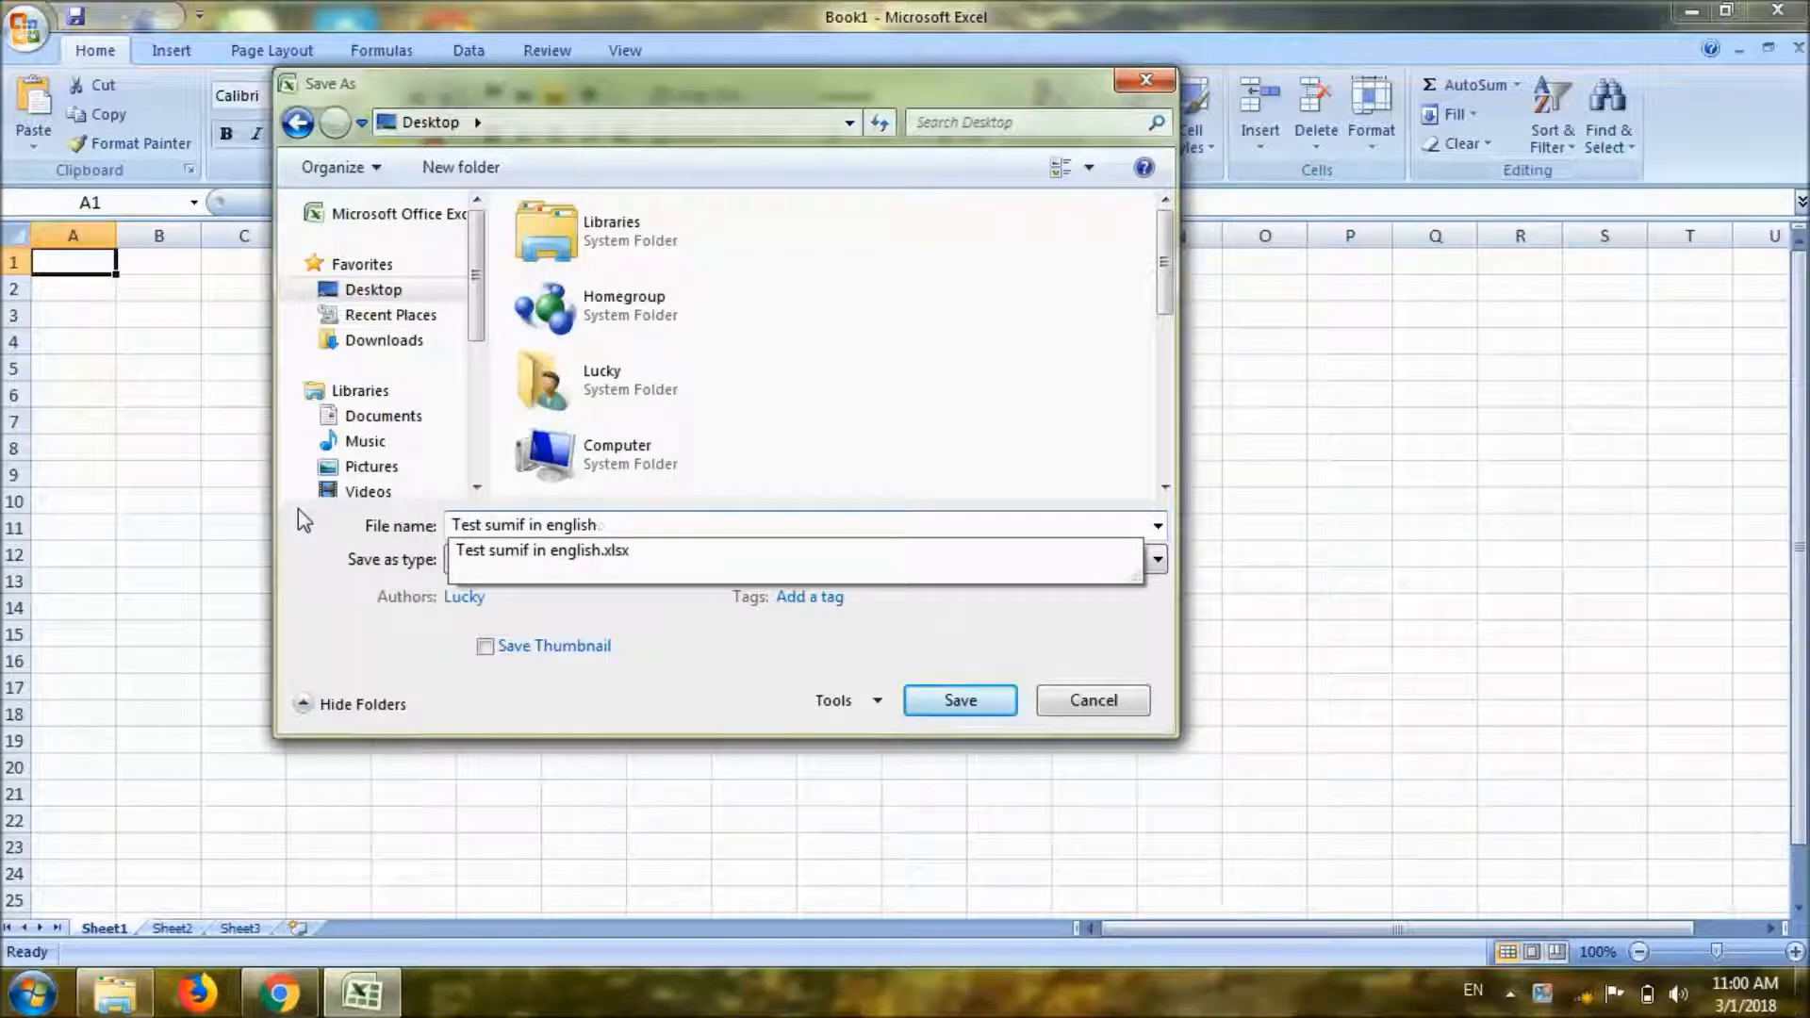
Save the workbook to the Desktop as "Test sumif in english", replacing the existing file.
click(974, 706)
click(974, 705)
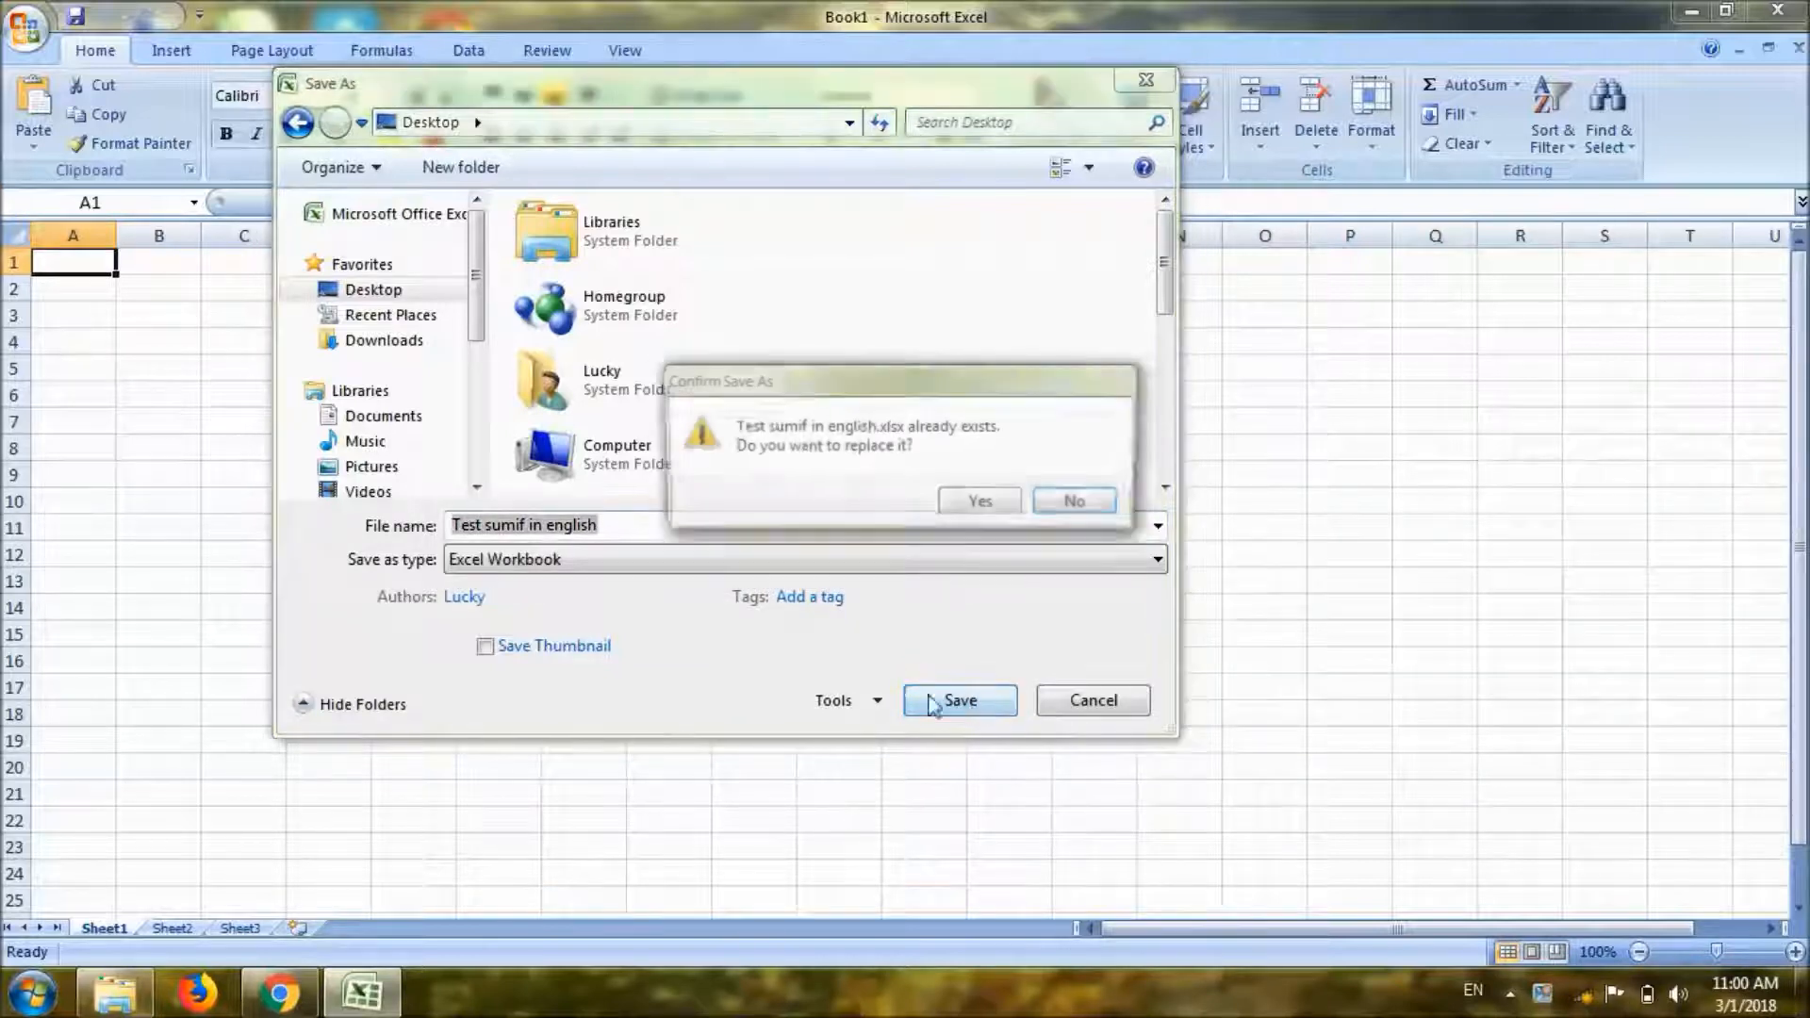
click(981, 504)
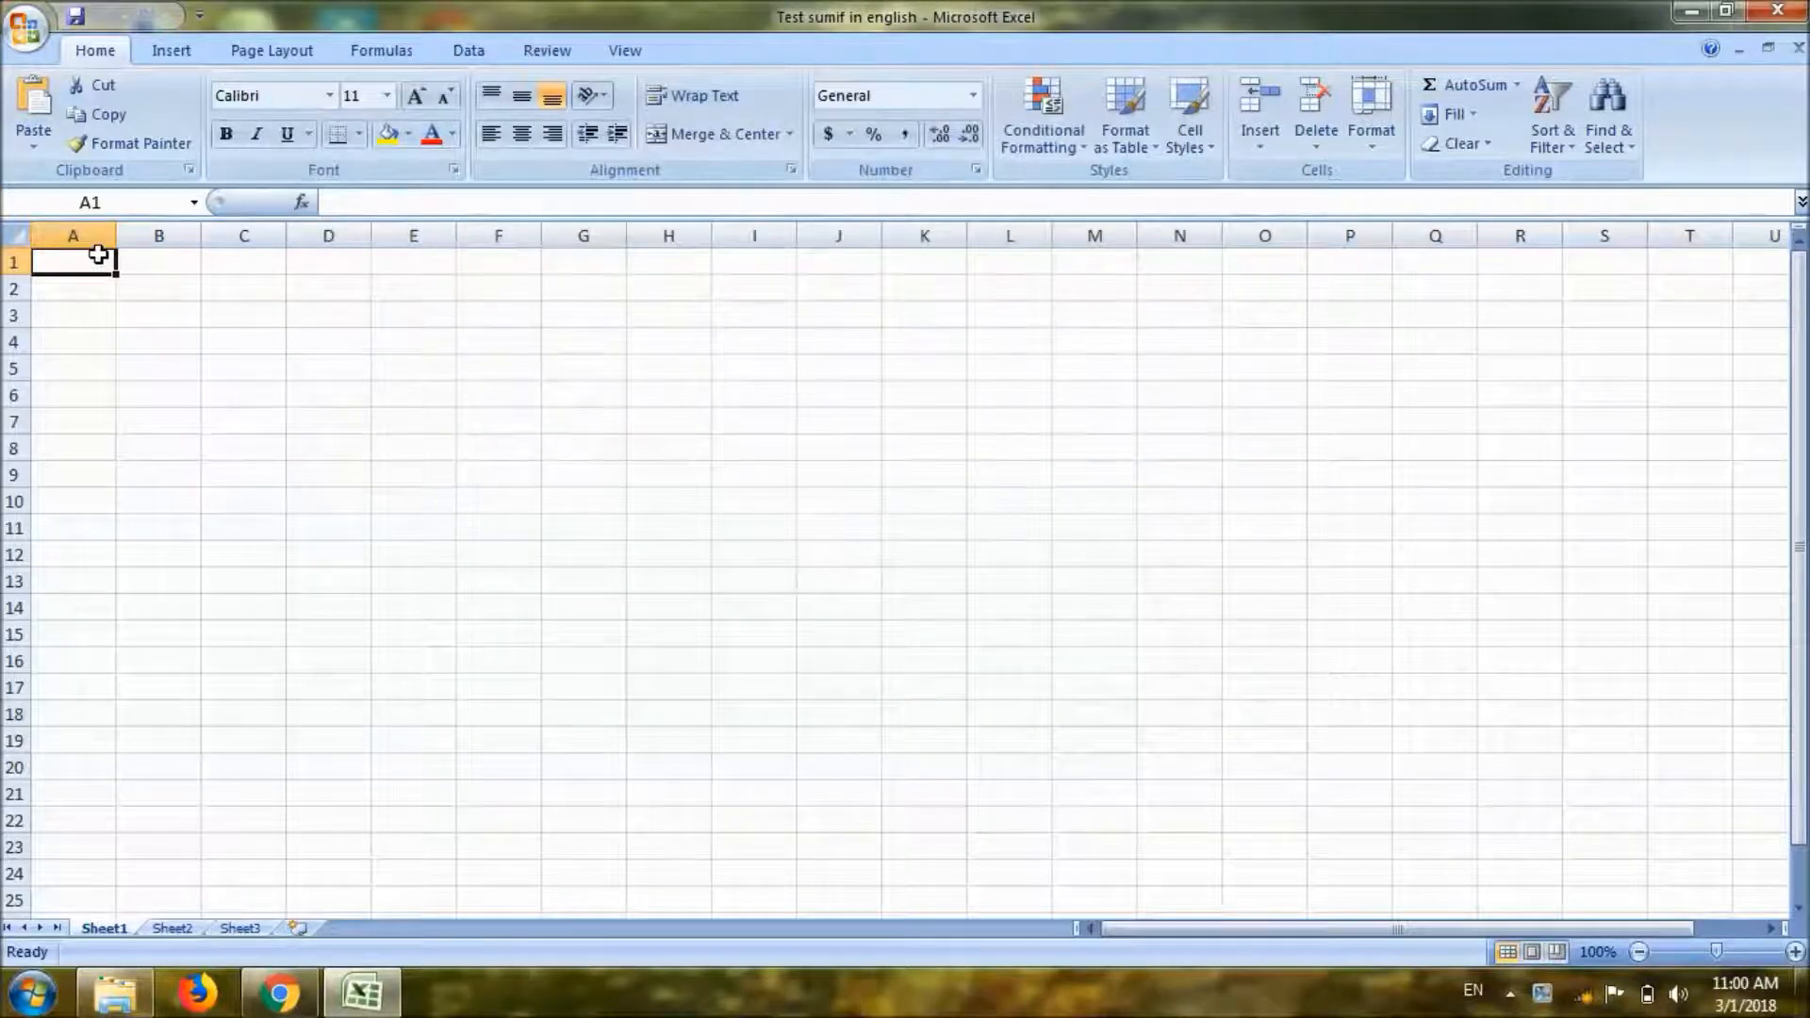
Enter the headers "S. No", "Customer / Client Name", "Customer ID" and "Amount" in A1:D1.
text(S. No)
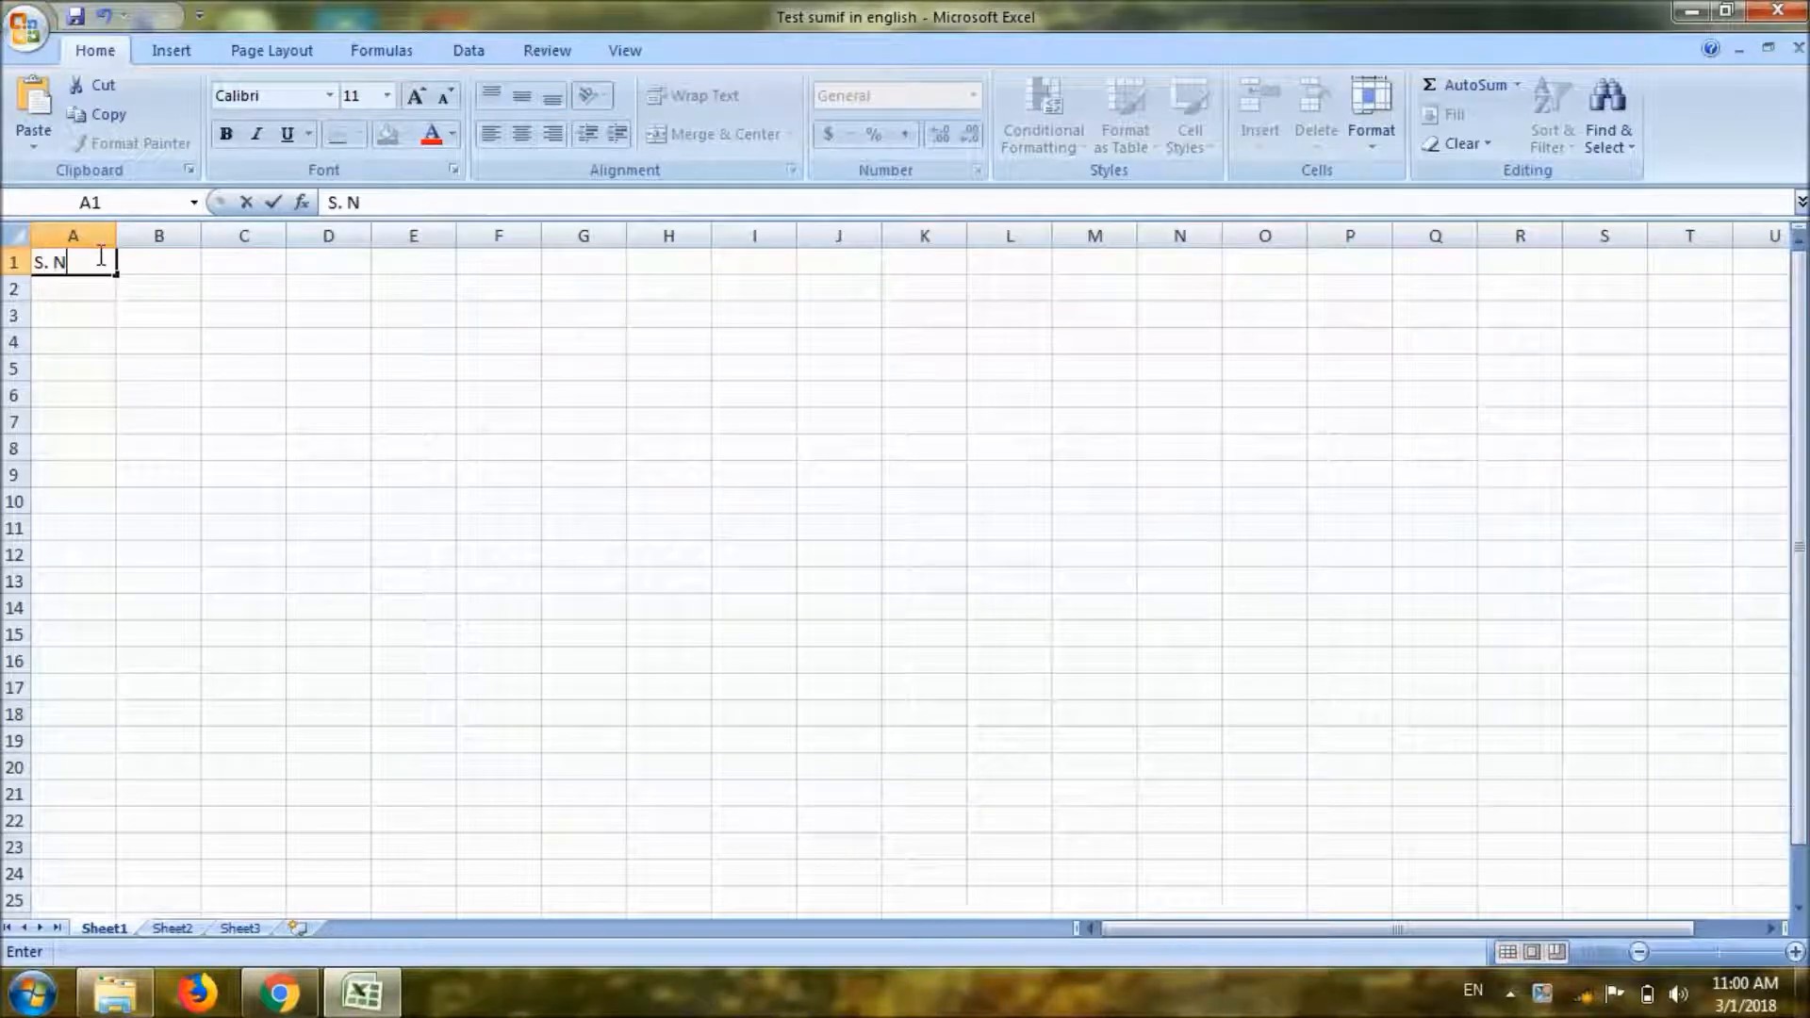
key(Tab)
text(Customer)
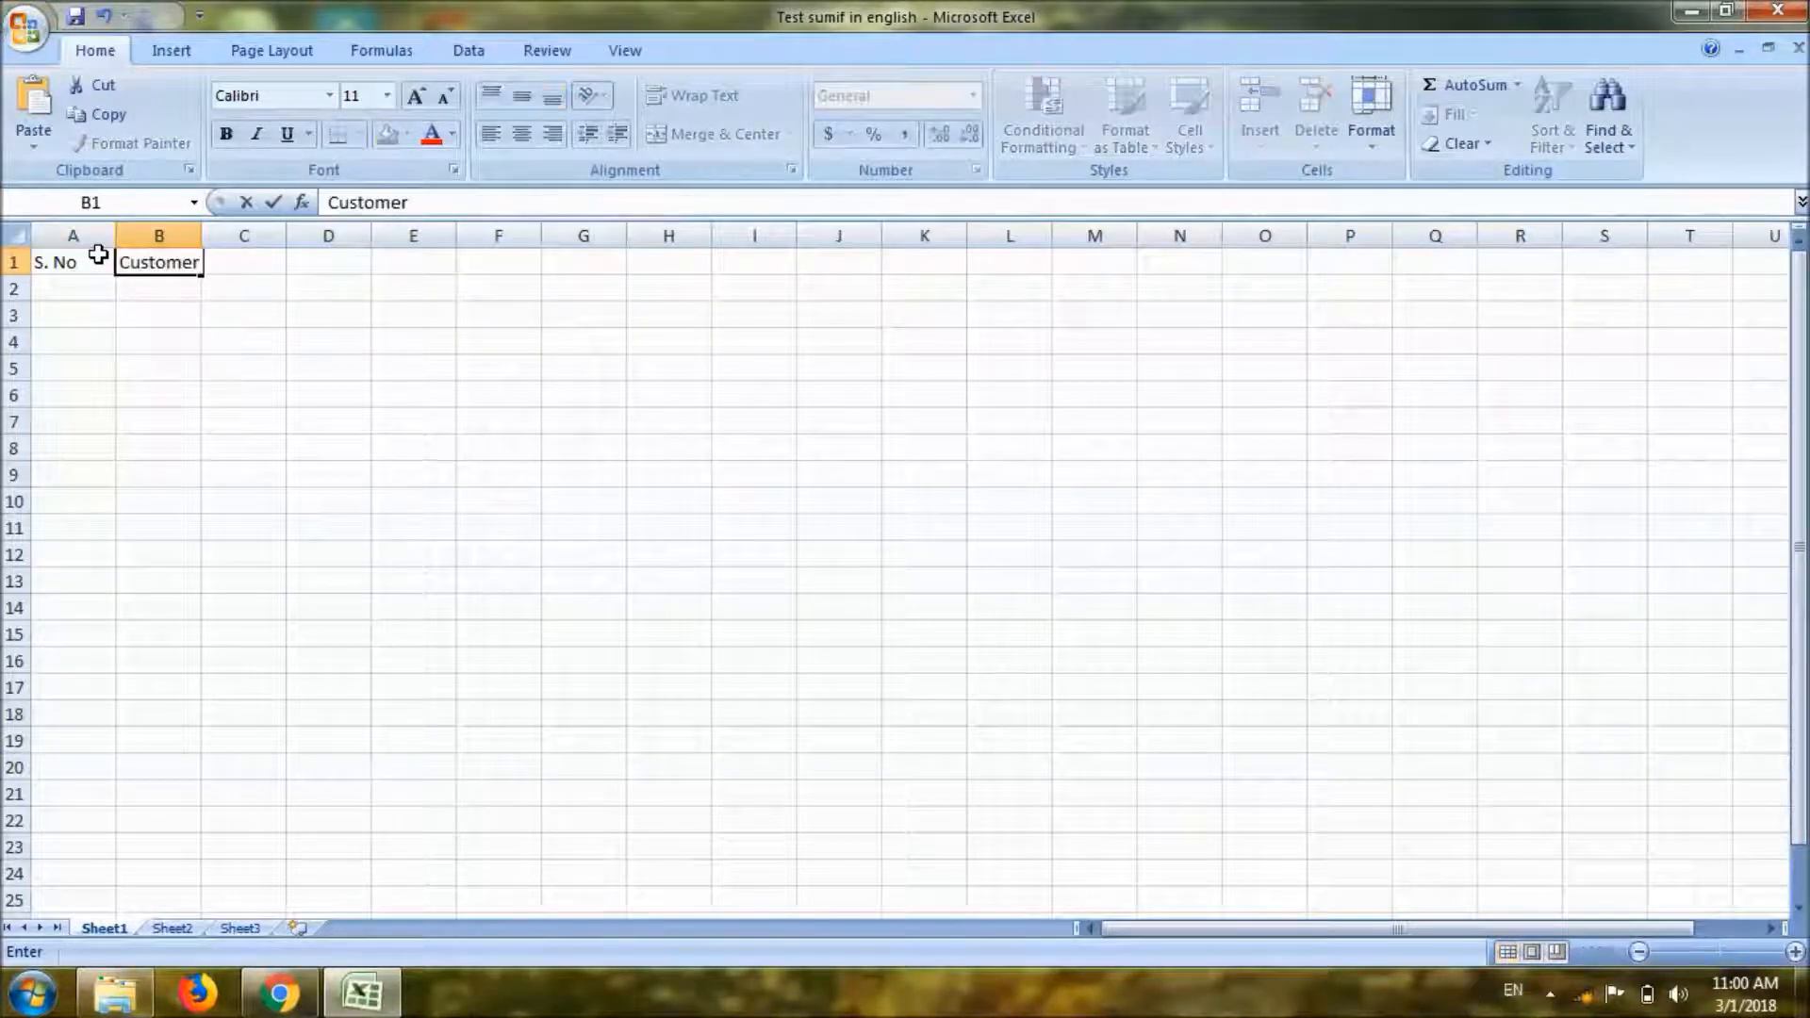
text( / Client Name)
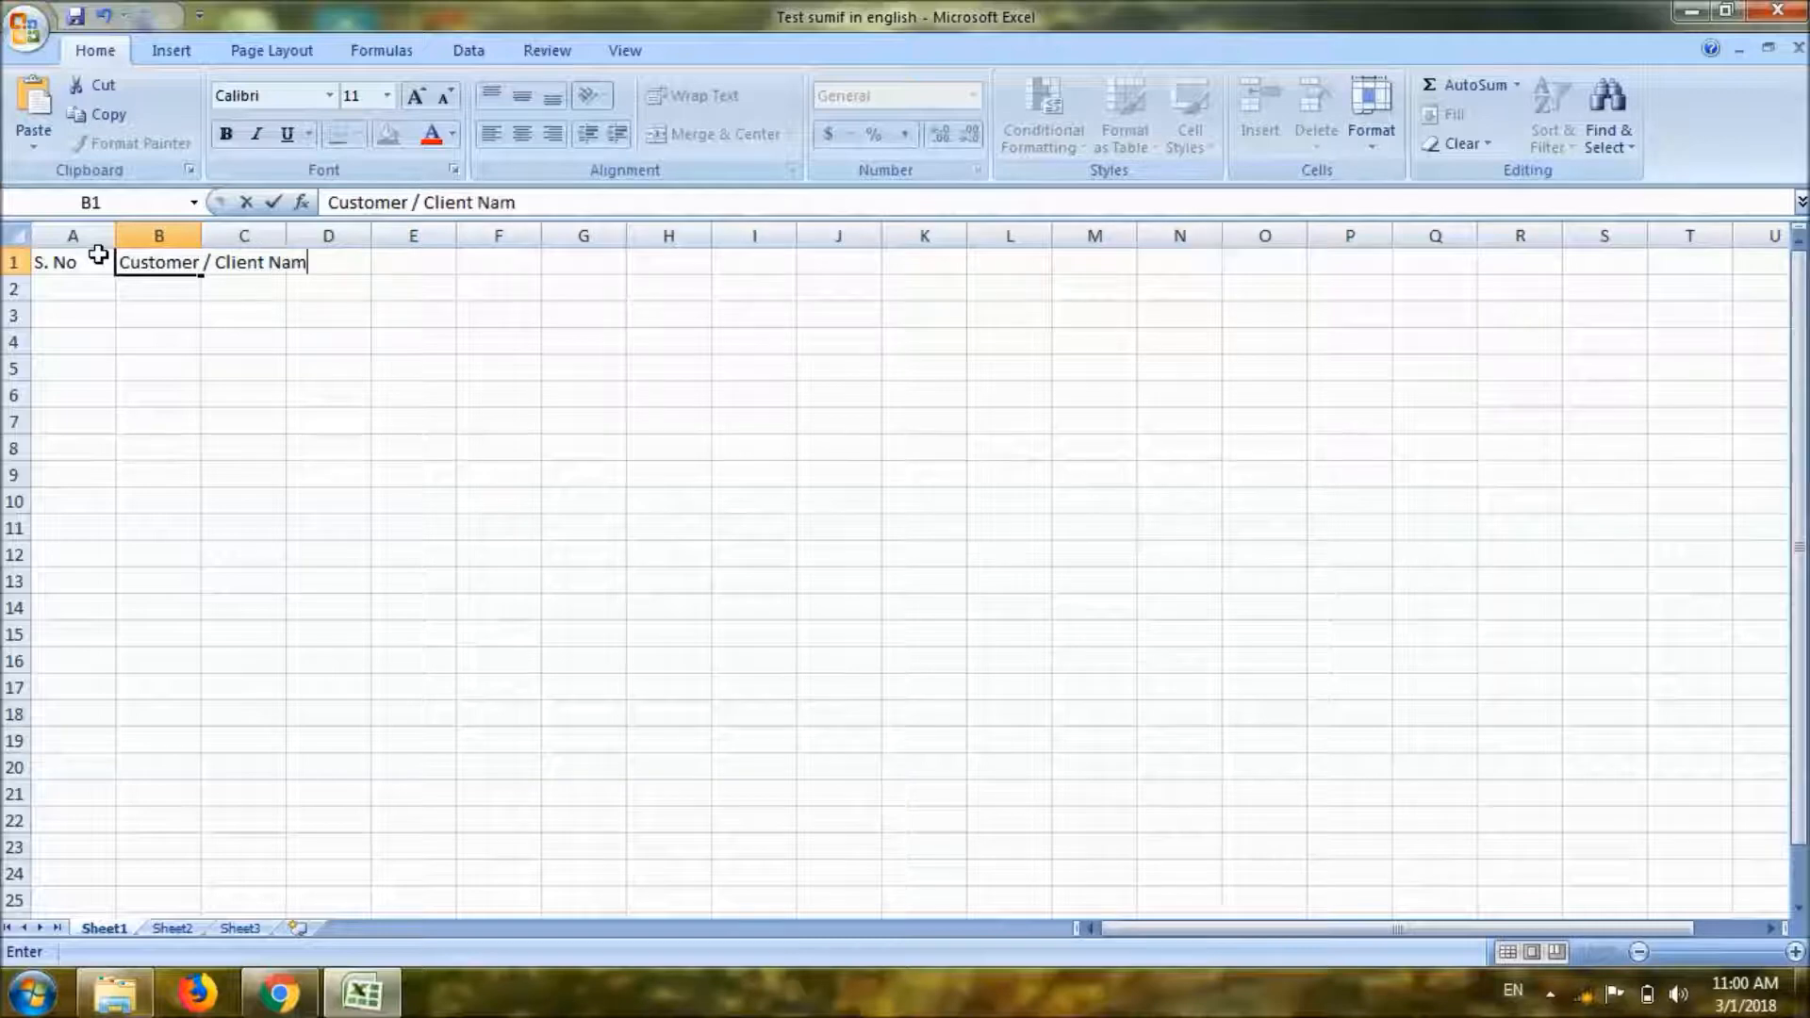
key(Tab)
text(Customer ID)
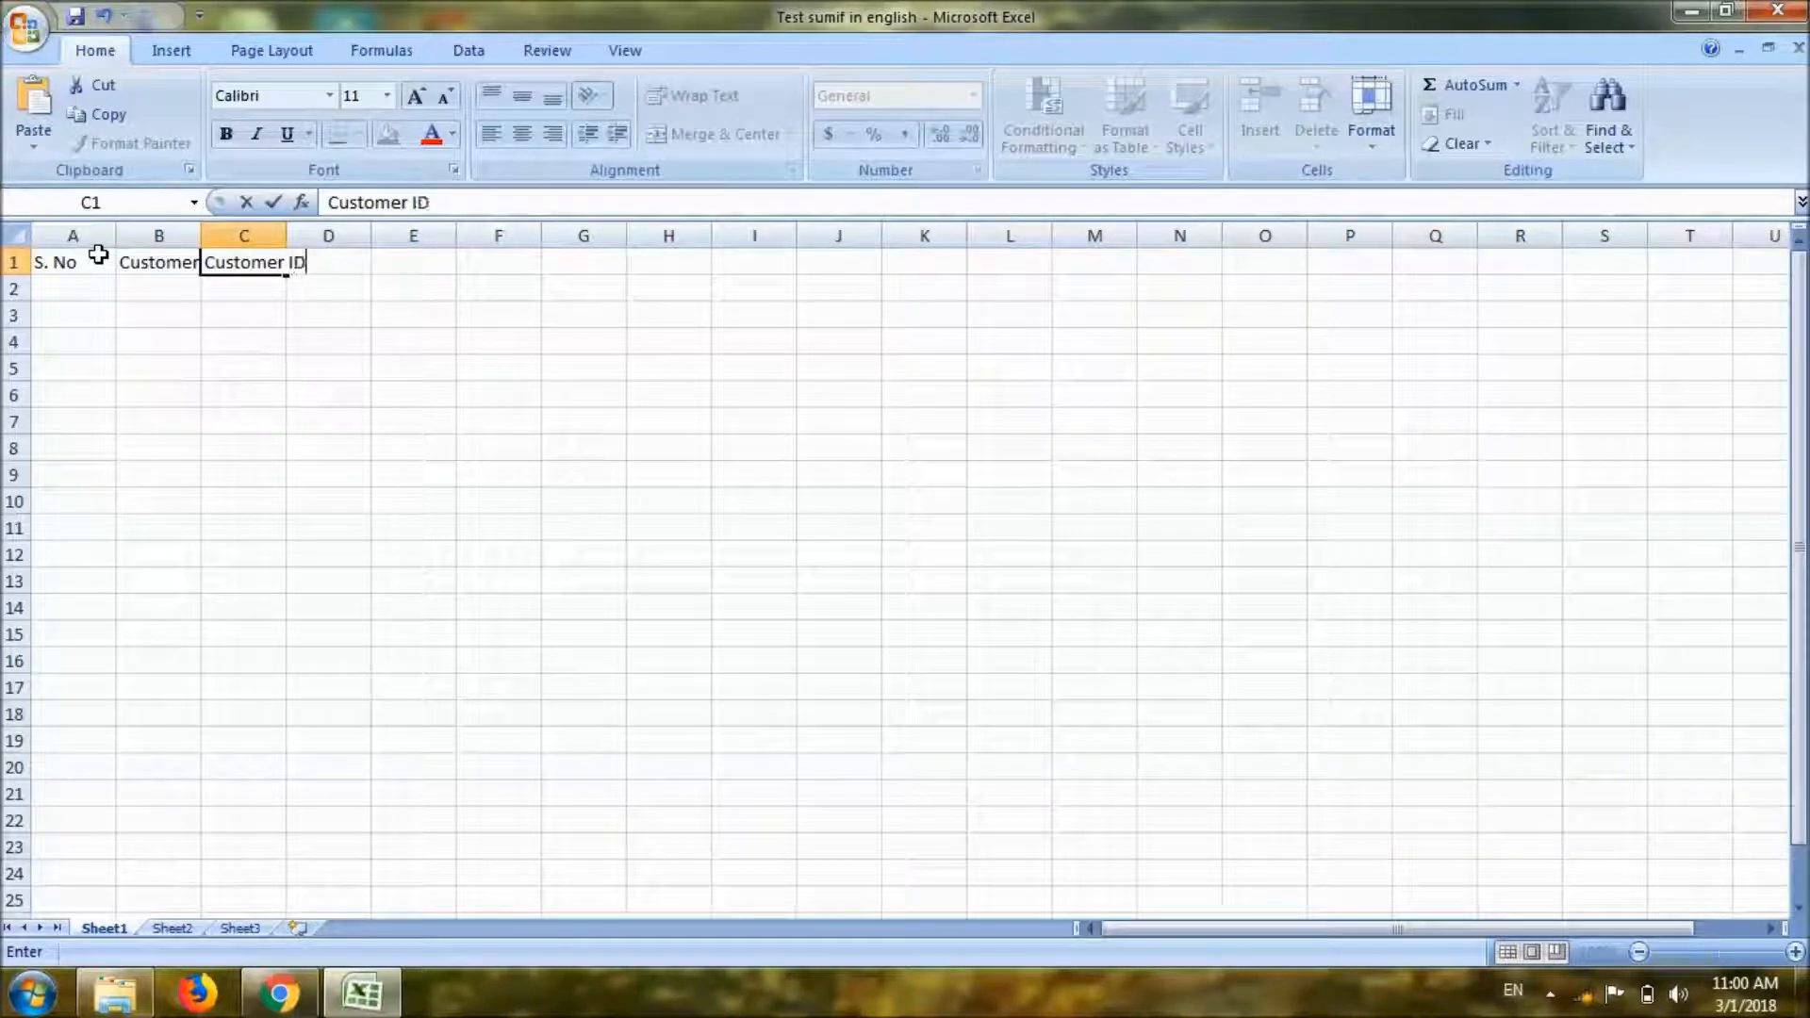
key(Tab)
text(Amount)
key(Return)
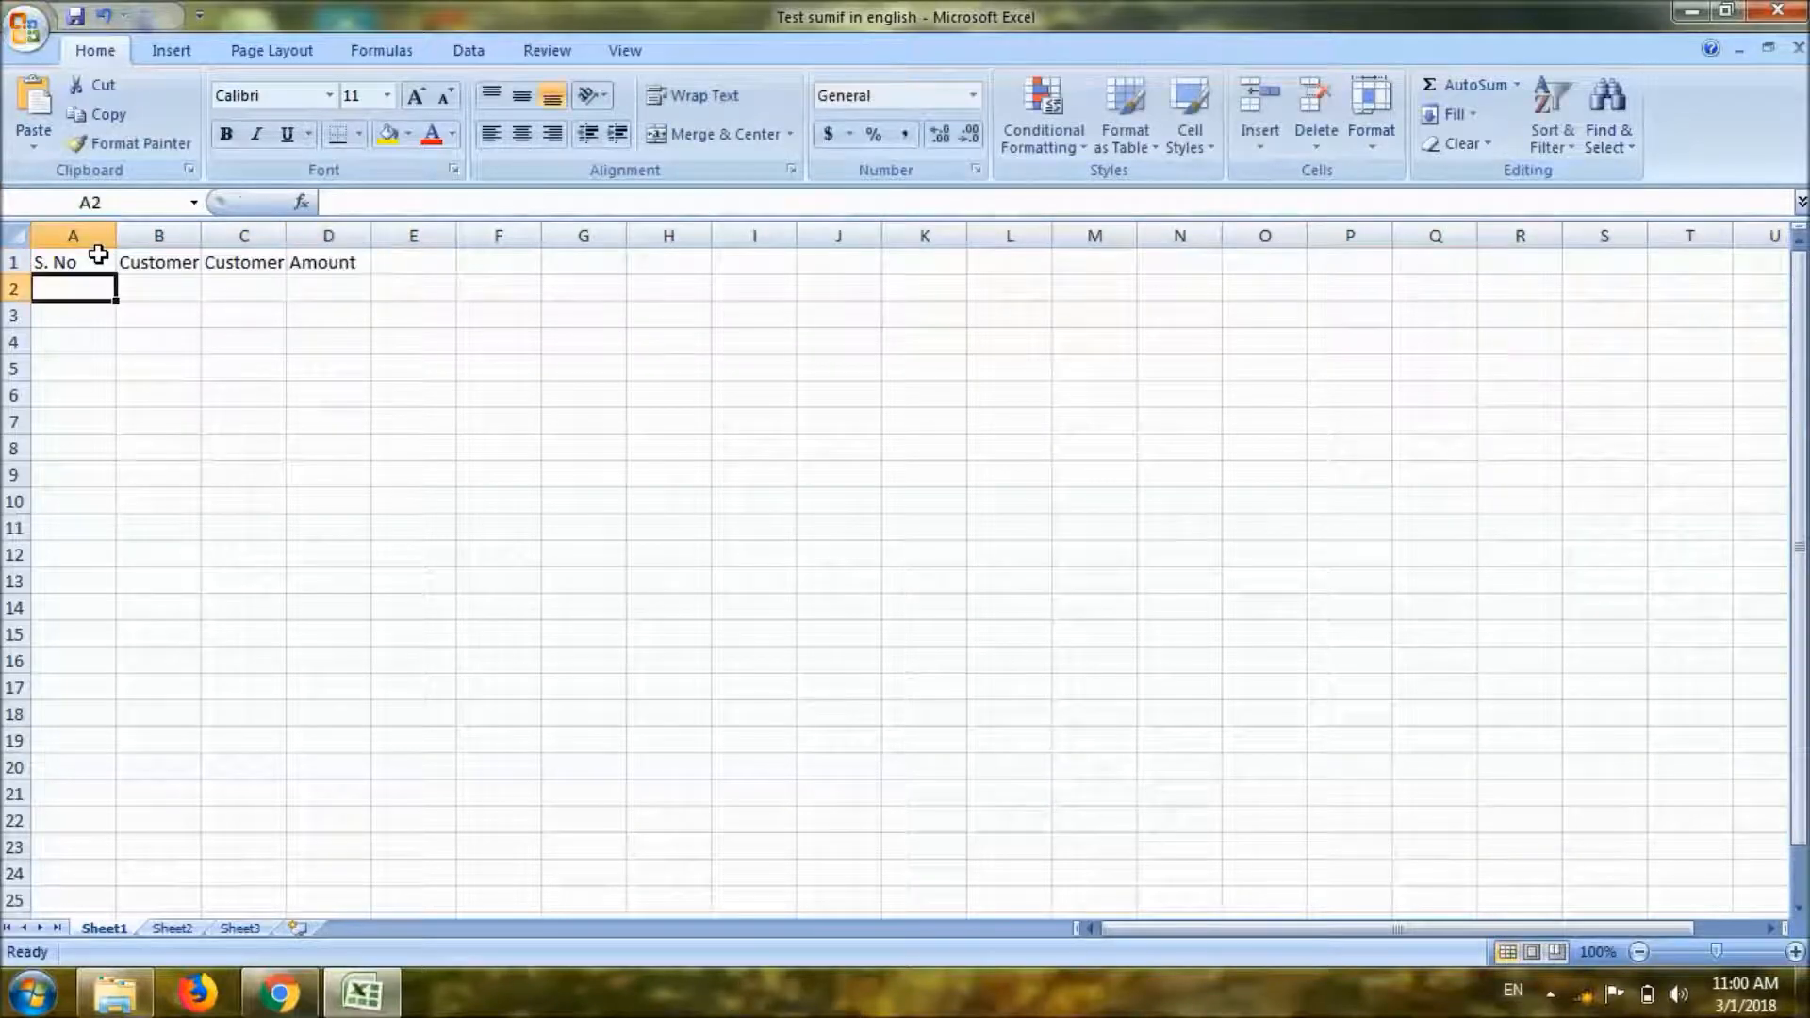
Autofit columns B and C to the width of their headers.
double_click(201, 236)
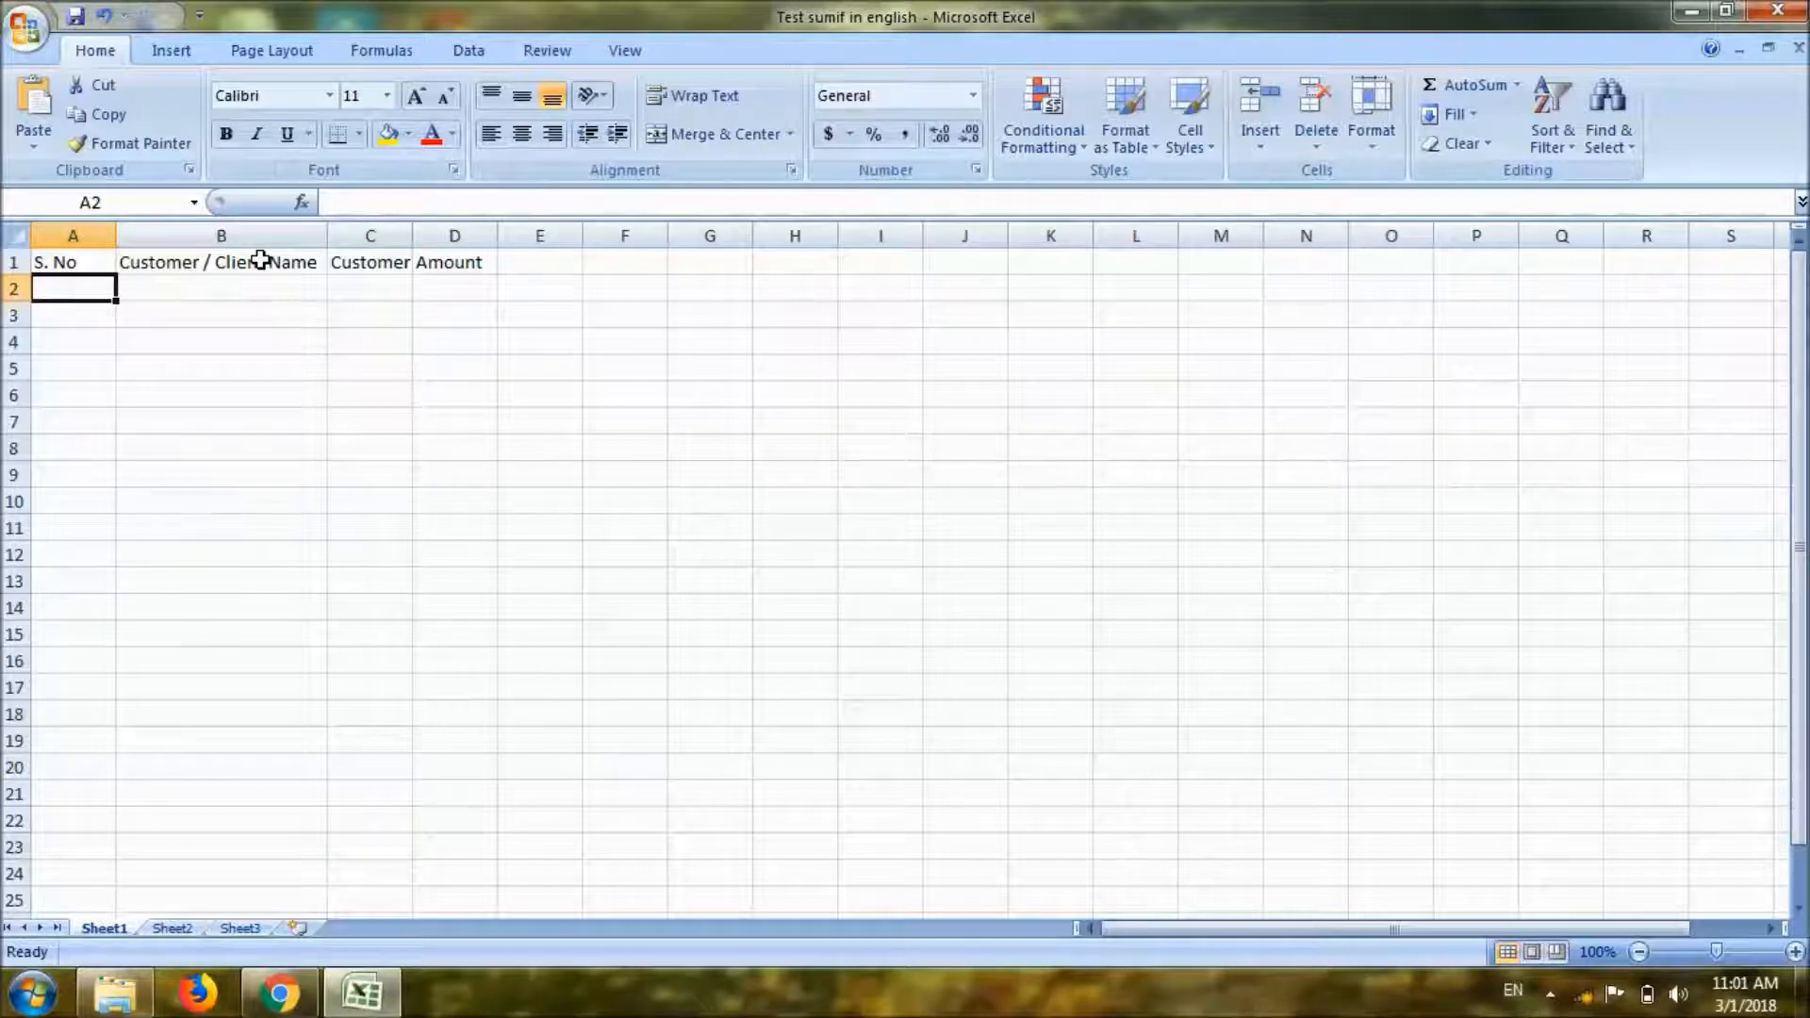
click(260, 261)
double_click(413, 229)
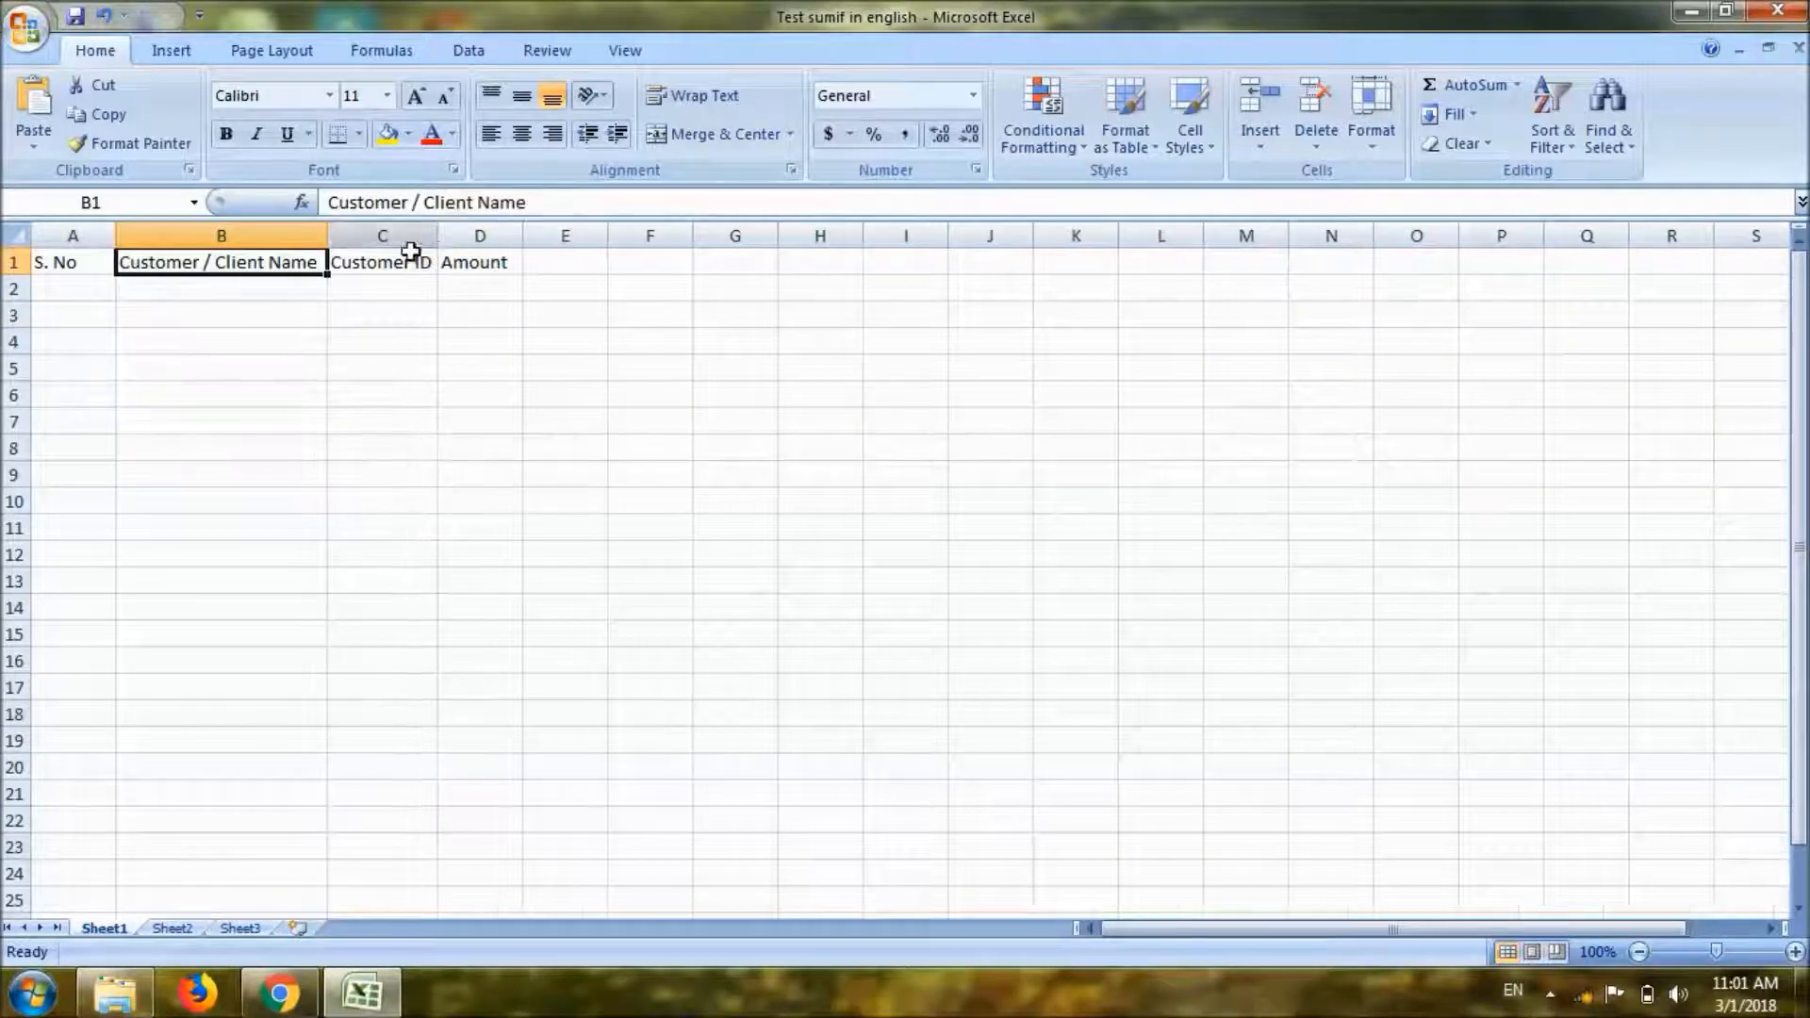
click(403, 264)
Start the serial numbers with 1 in A2 and the formula =A2+1 in A3.
click(62, 285)
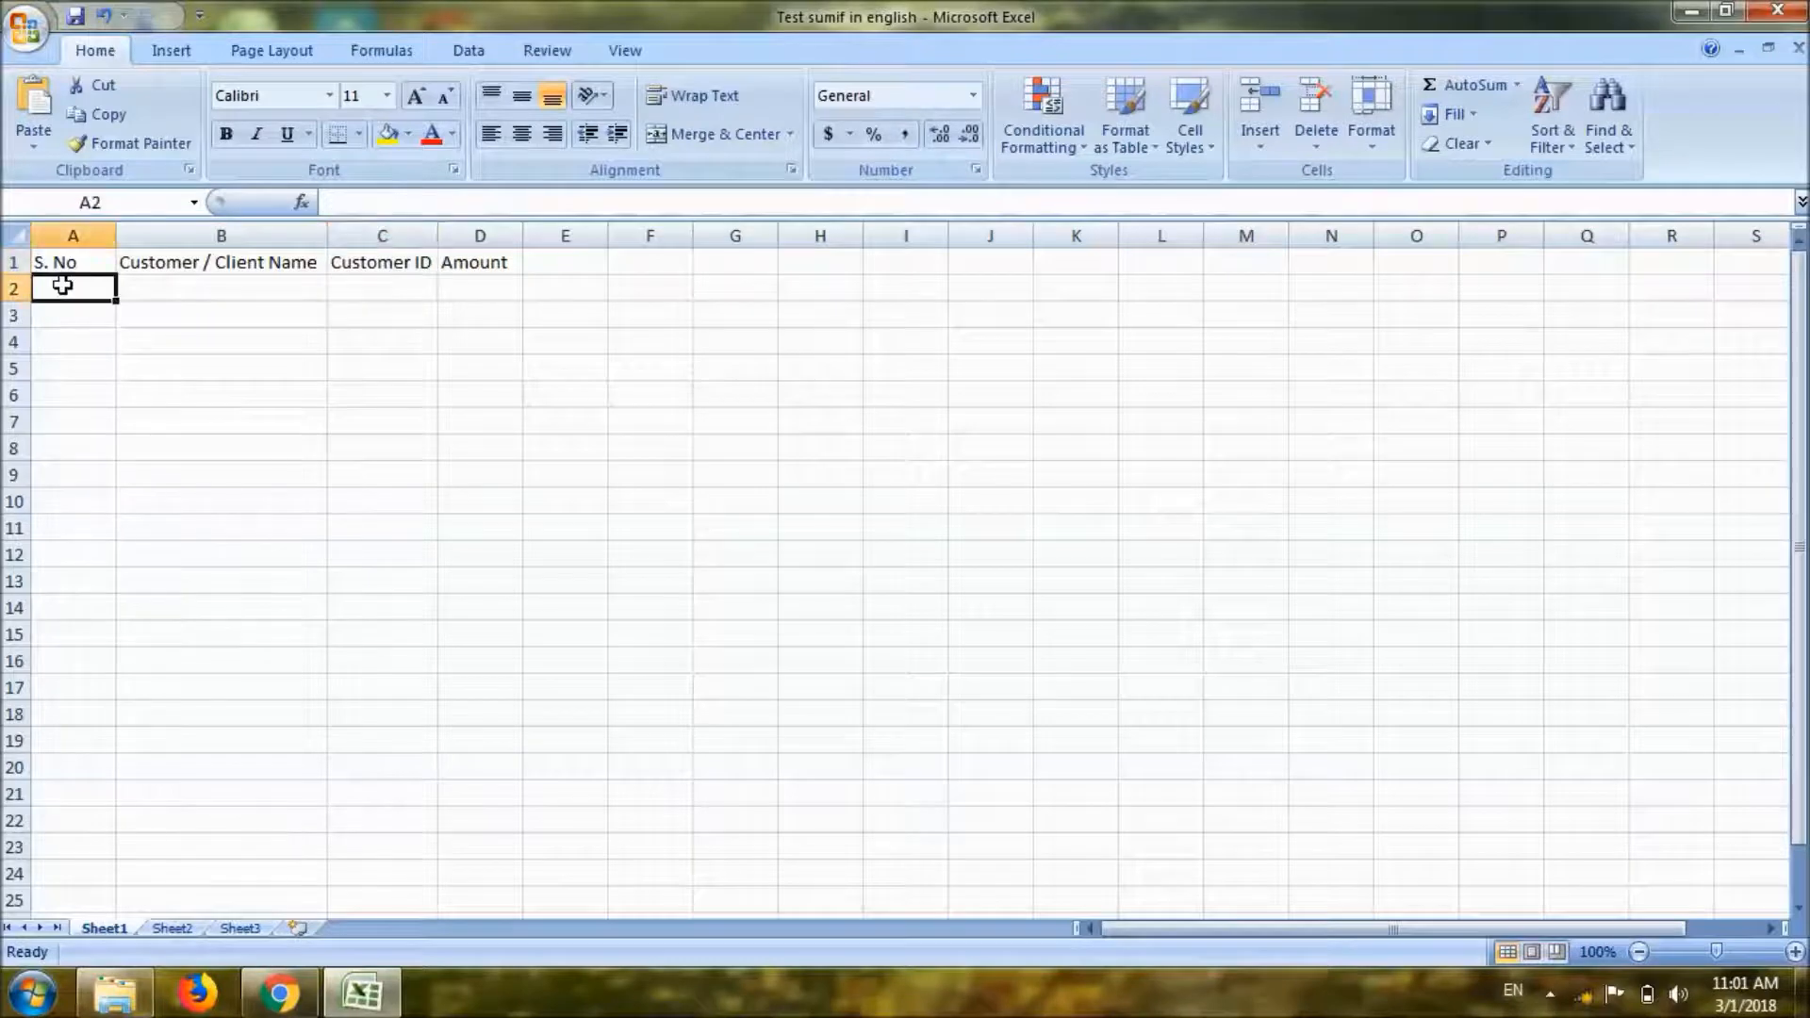
text(1)
key(Return)
text(+)
key(BackSpace)
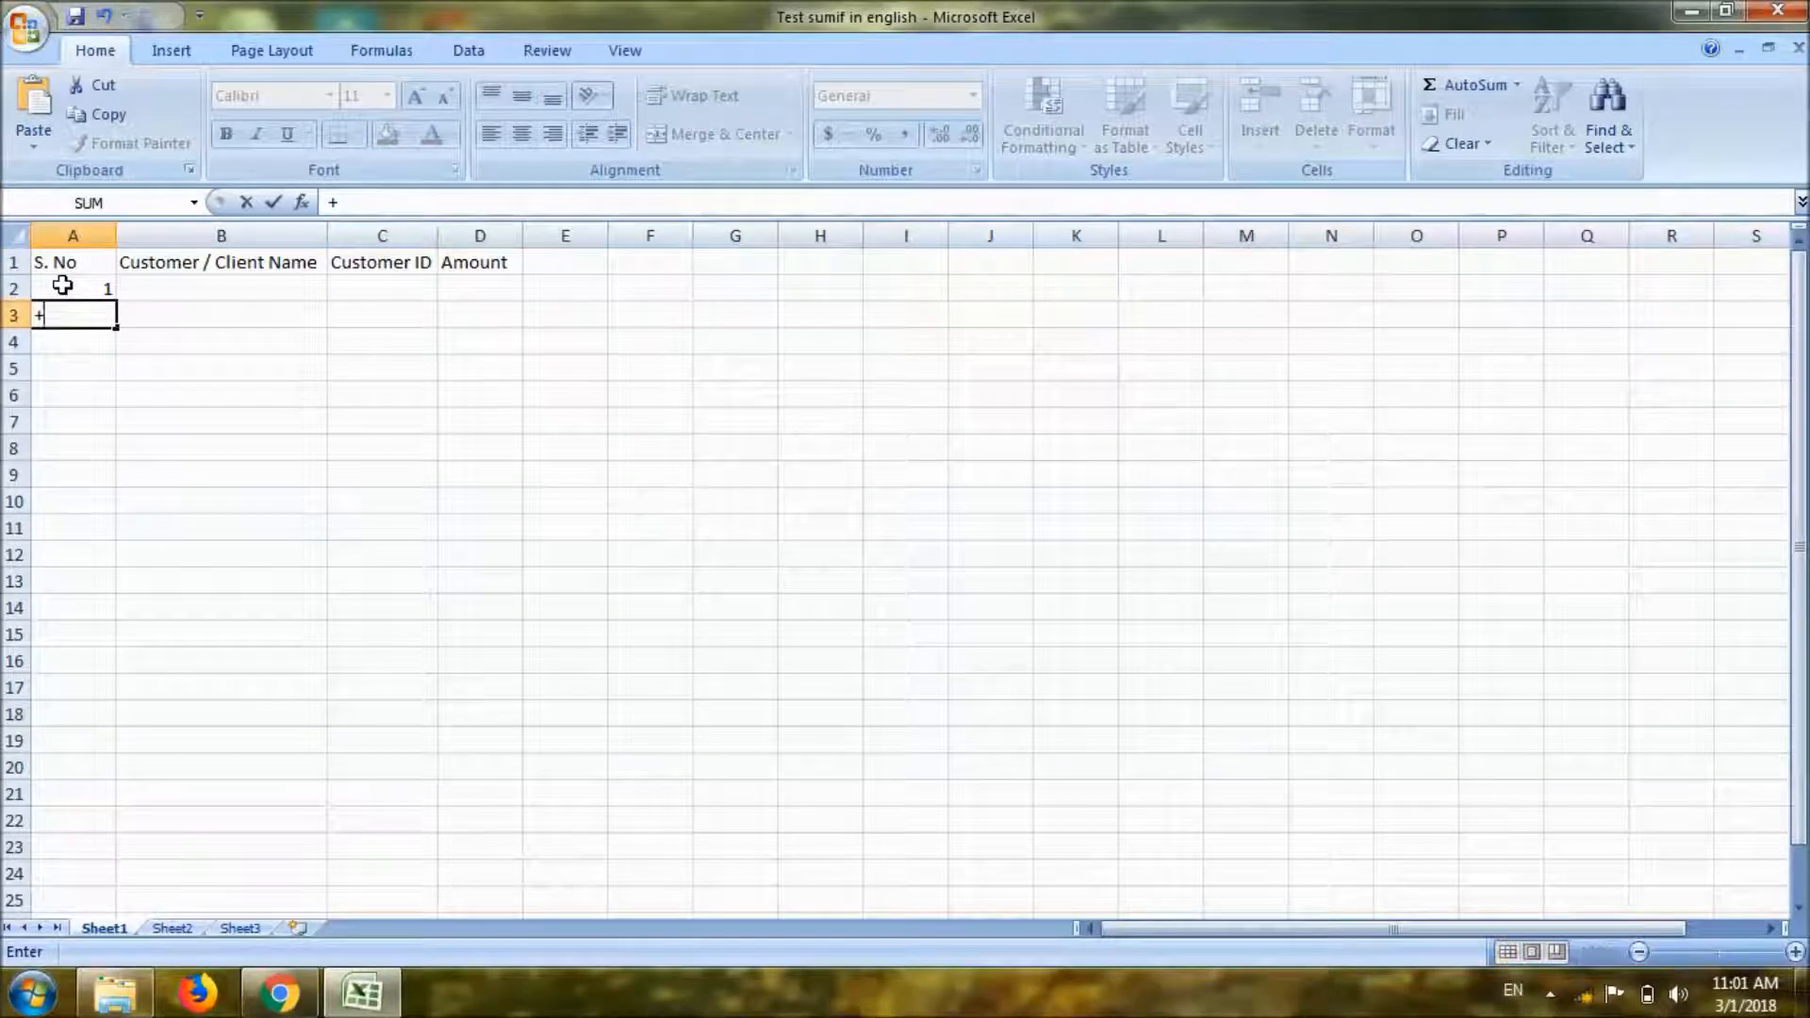
key(Escape)
text(=)
click(62, 286)
text(+)
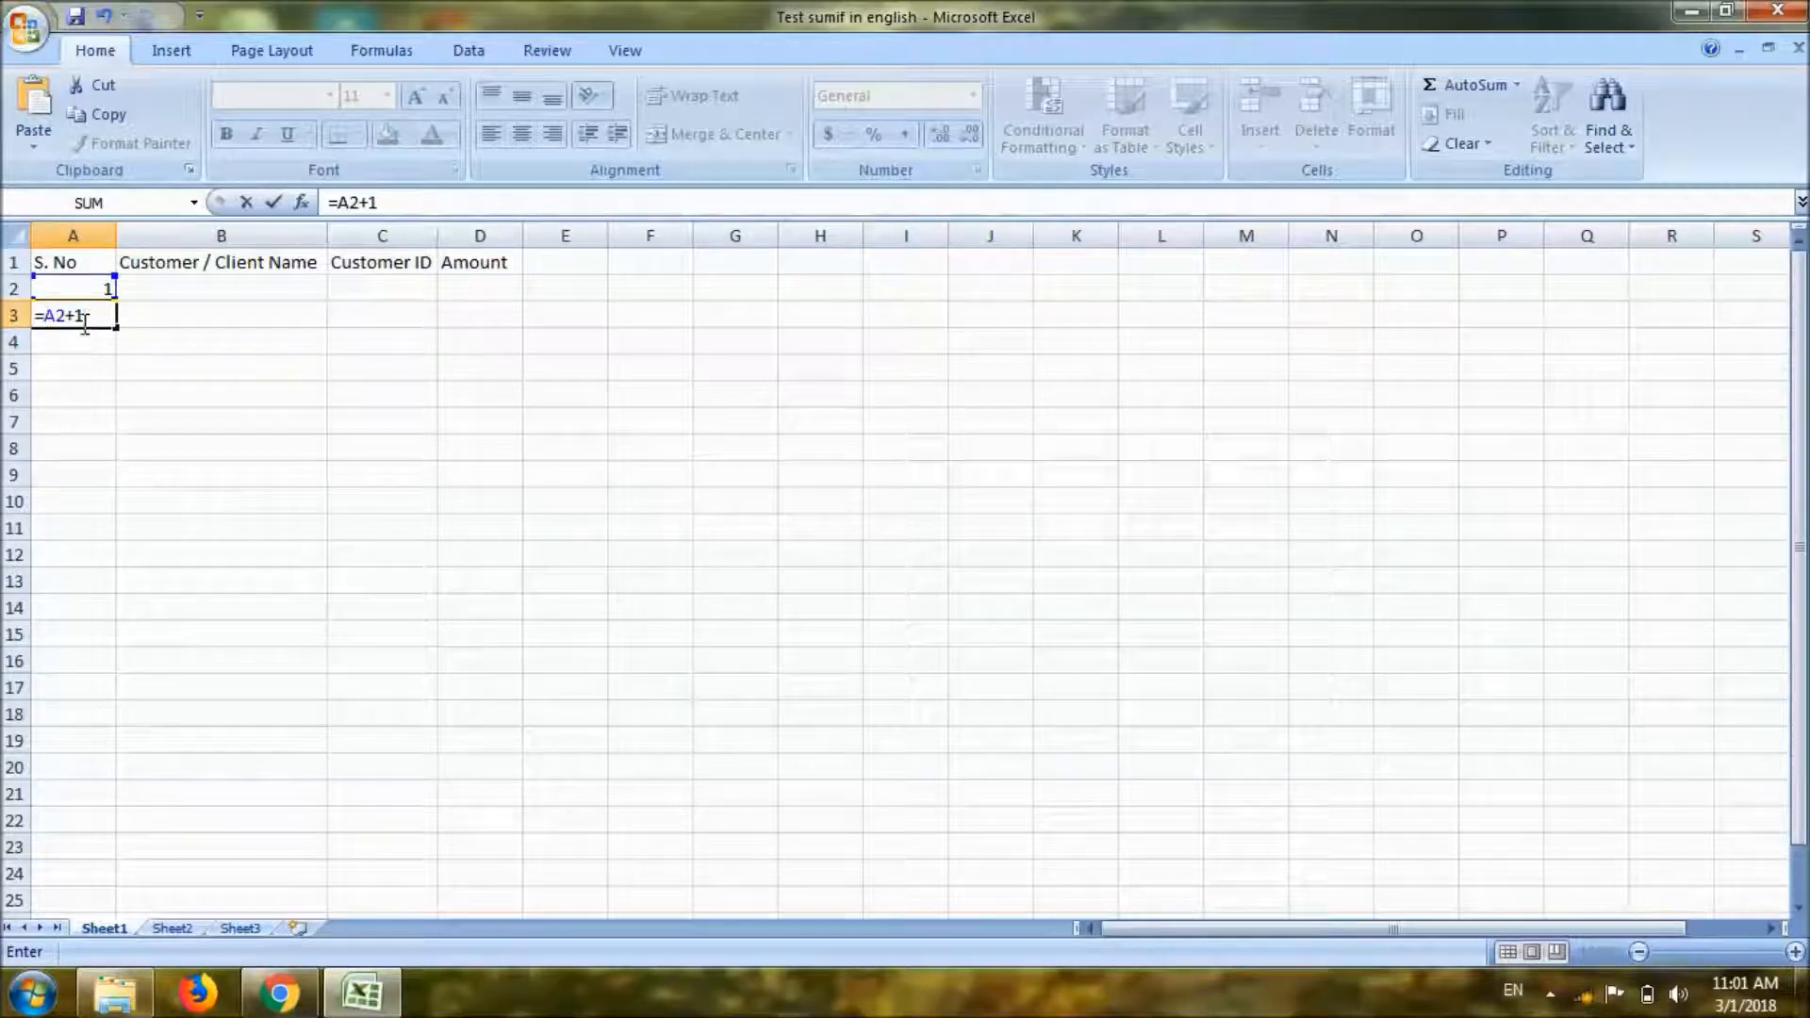
key(Return)
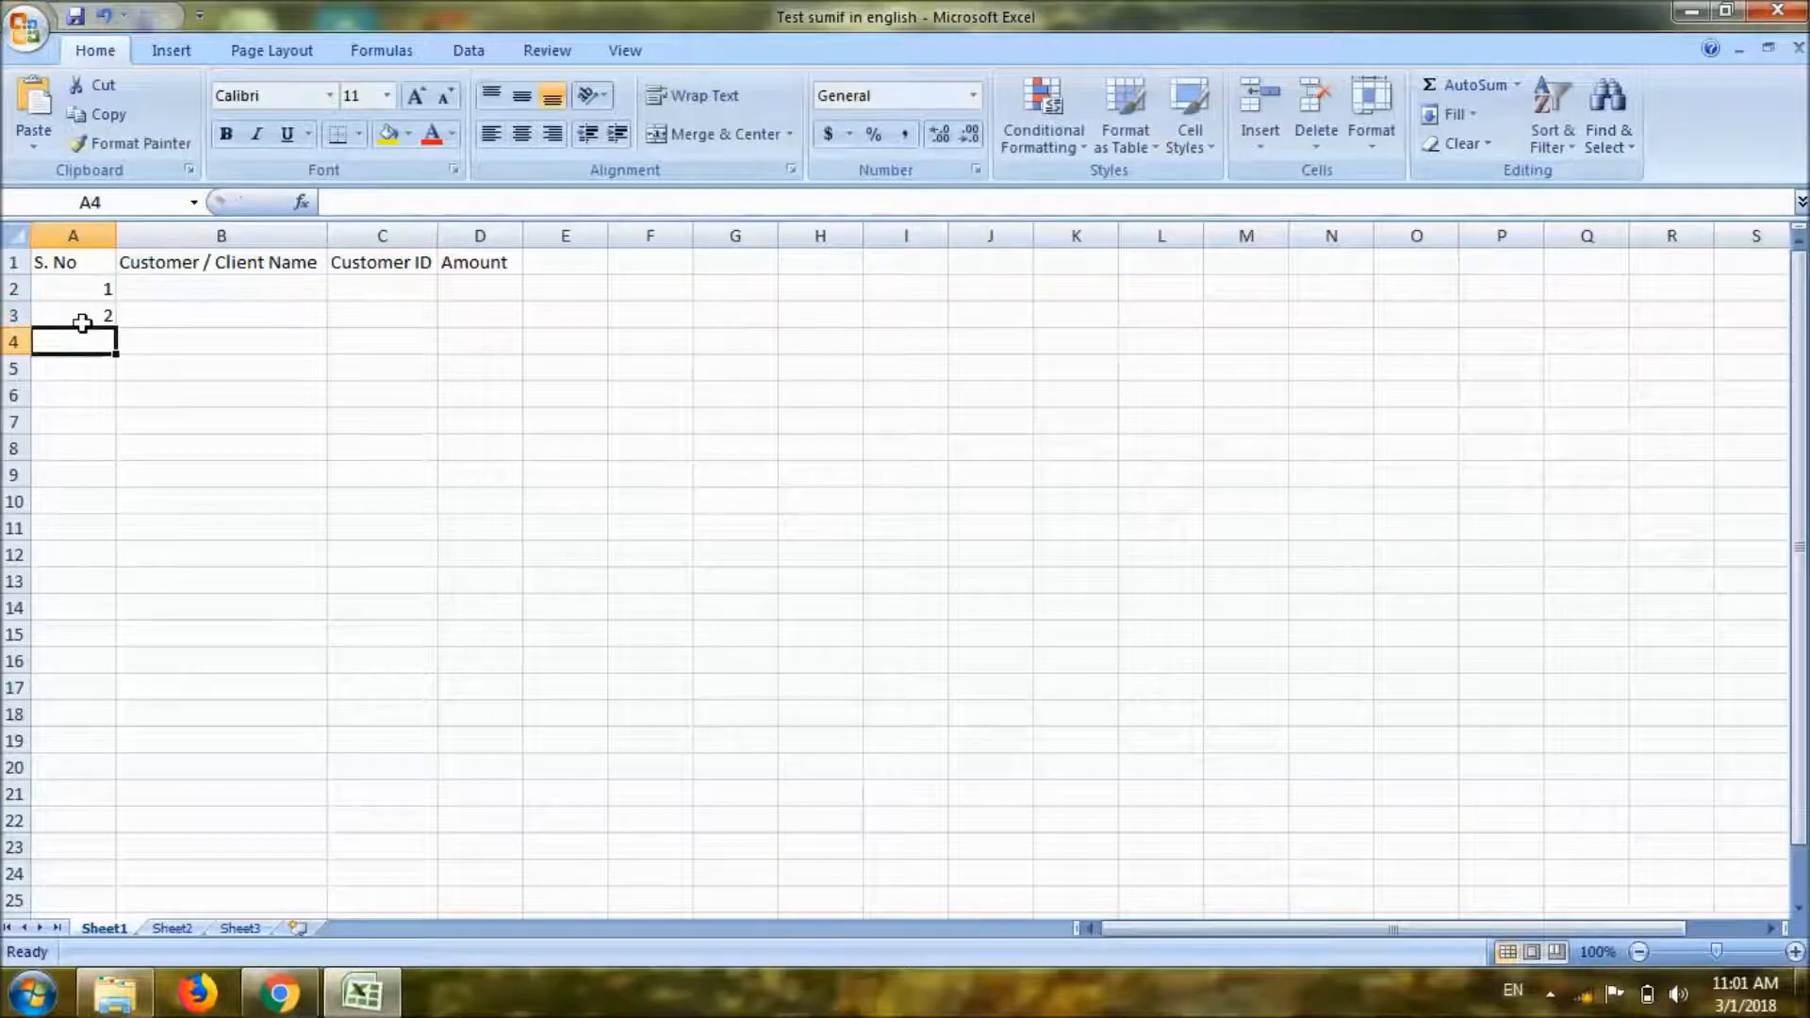
Copy the serial number formula from A3 down the column through A25.
click(82, 322)
key(ctrl+c)
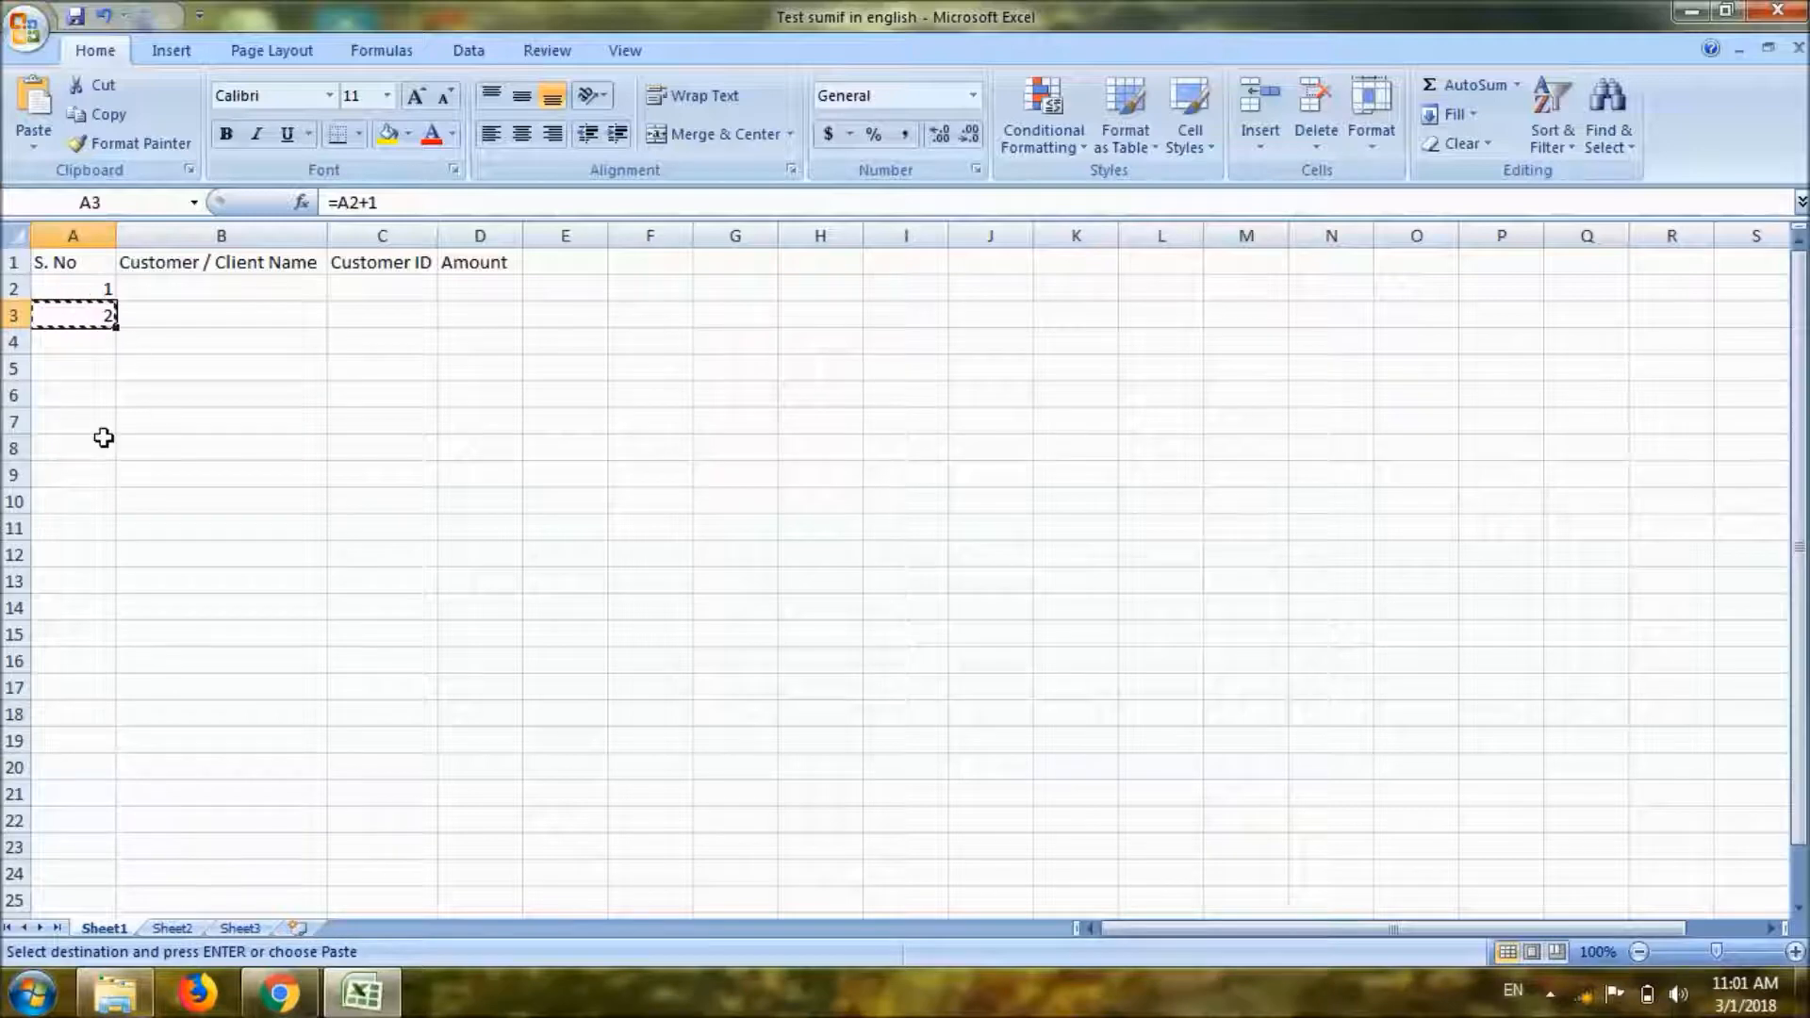
click(54, 891)
key(ctrl+shift+Up)
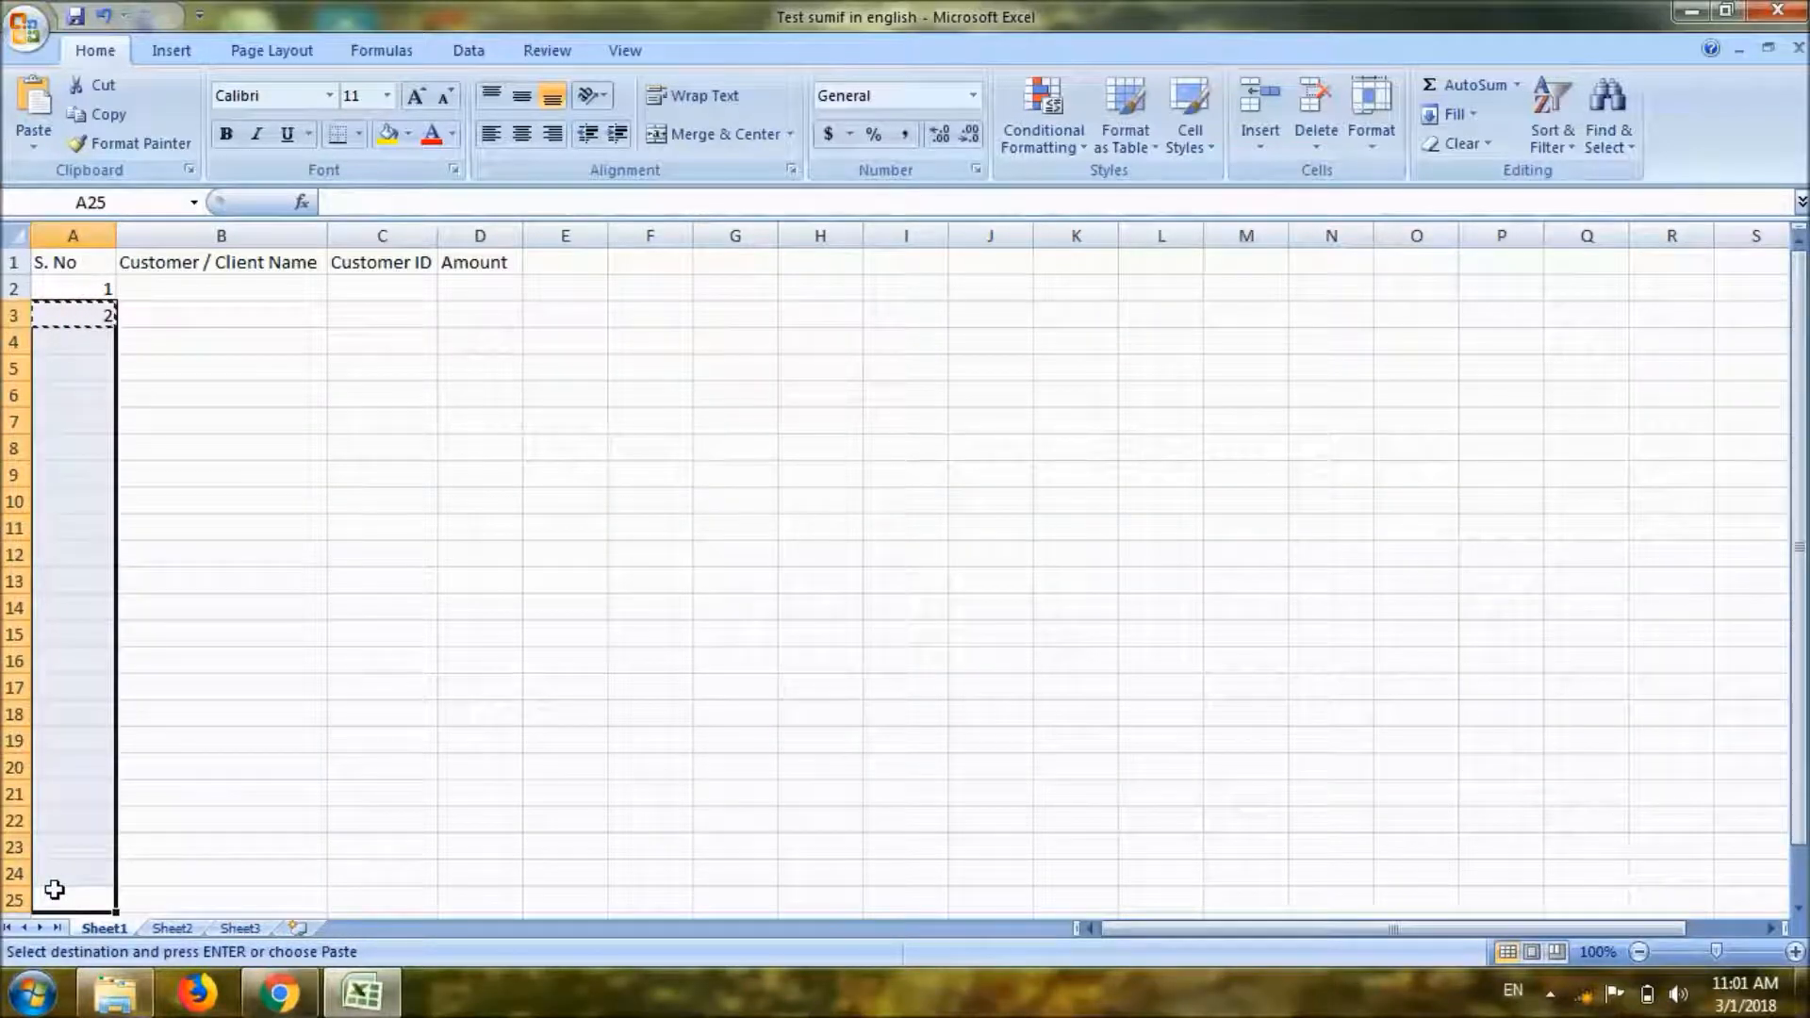
key(ctrl+v)
Enter Shaktiman, Superman and Hulk as customer names in B2:B4, and the fourth customer's name in B5.
key(ctrl+Up)
key(Down)
key(Right)
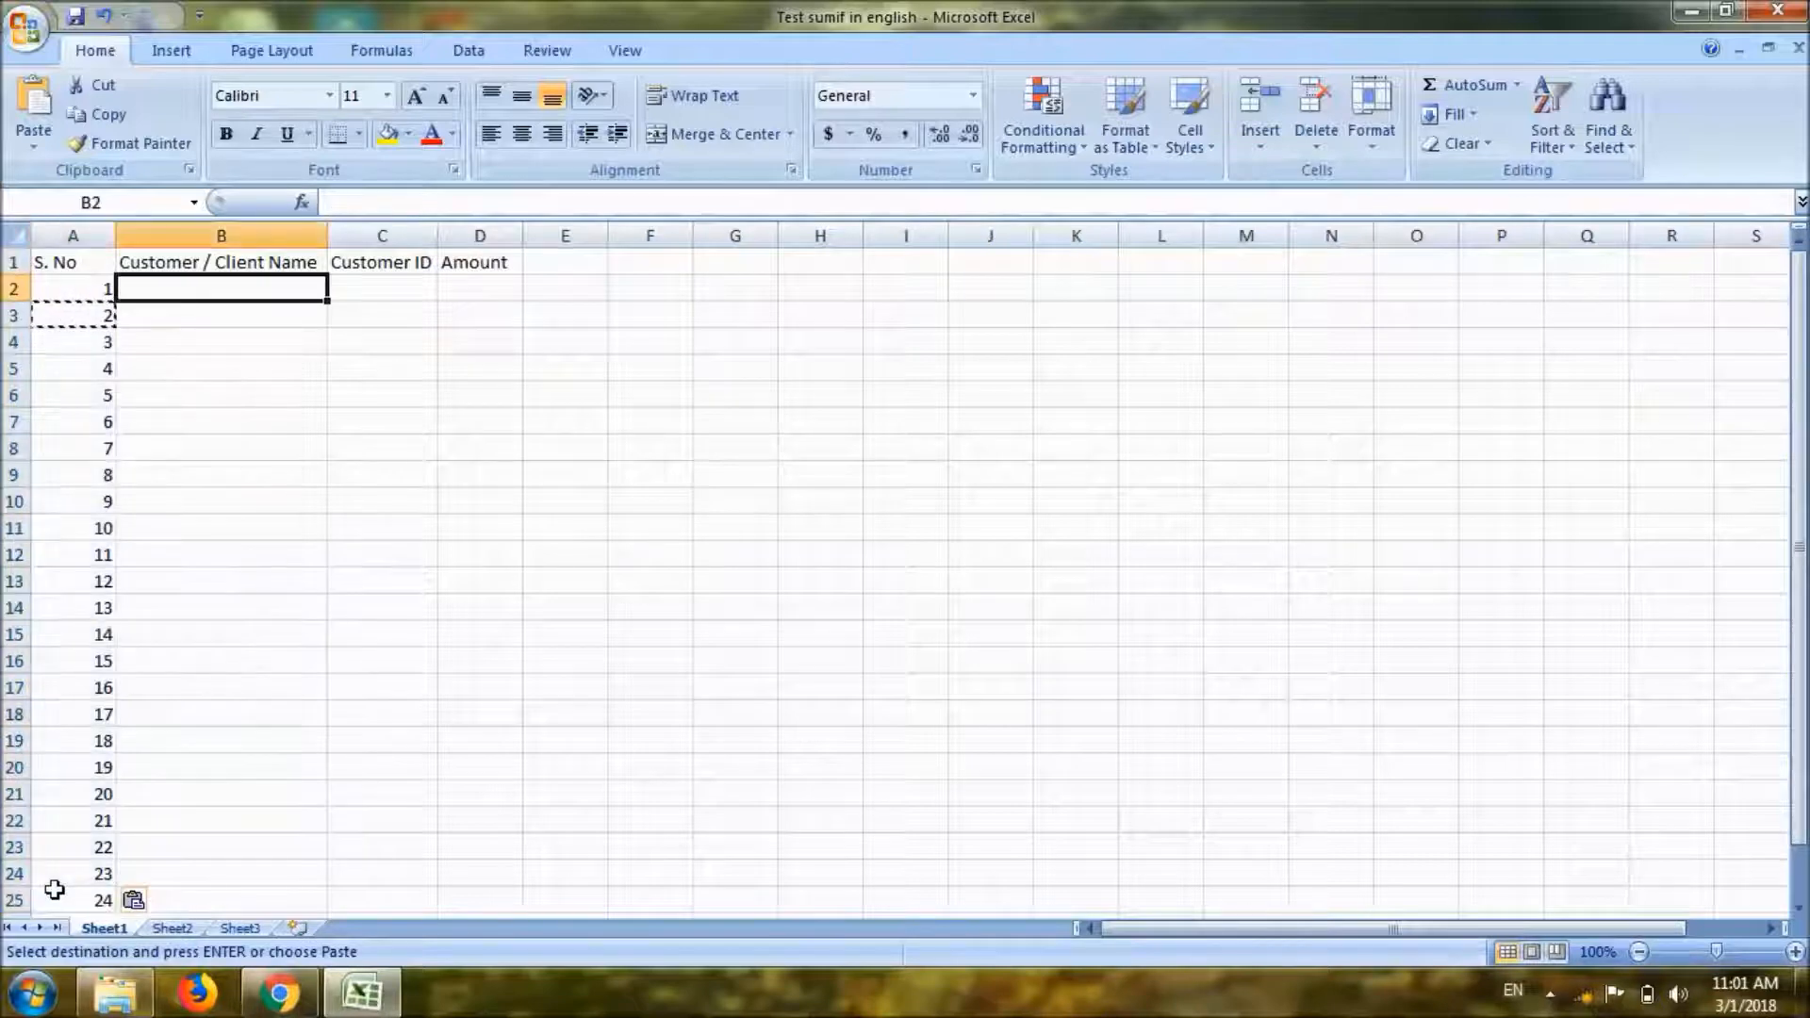
text(Shaktiman)
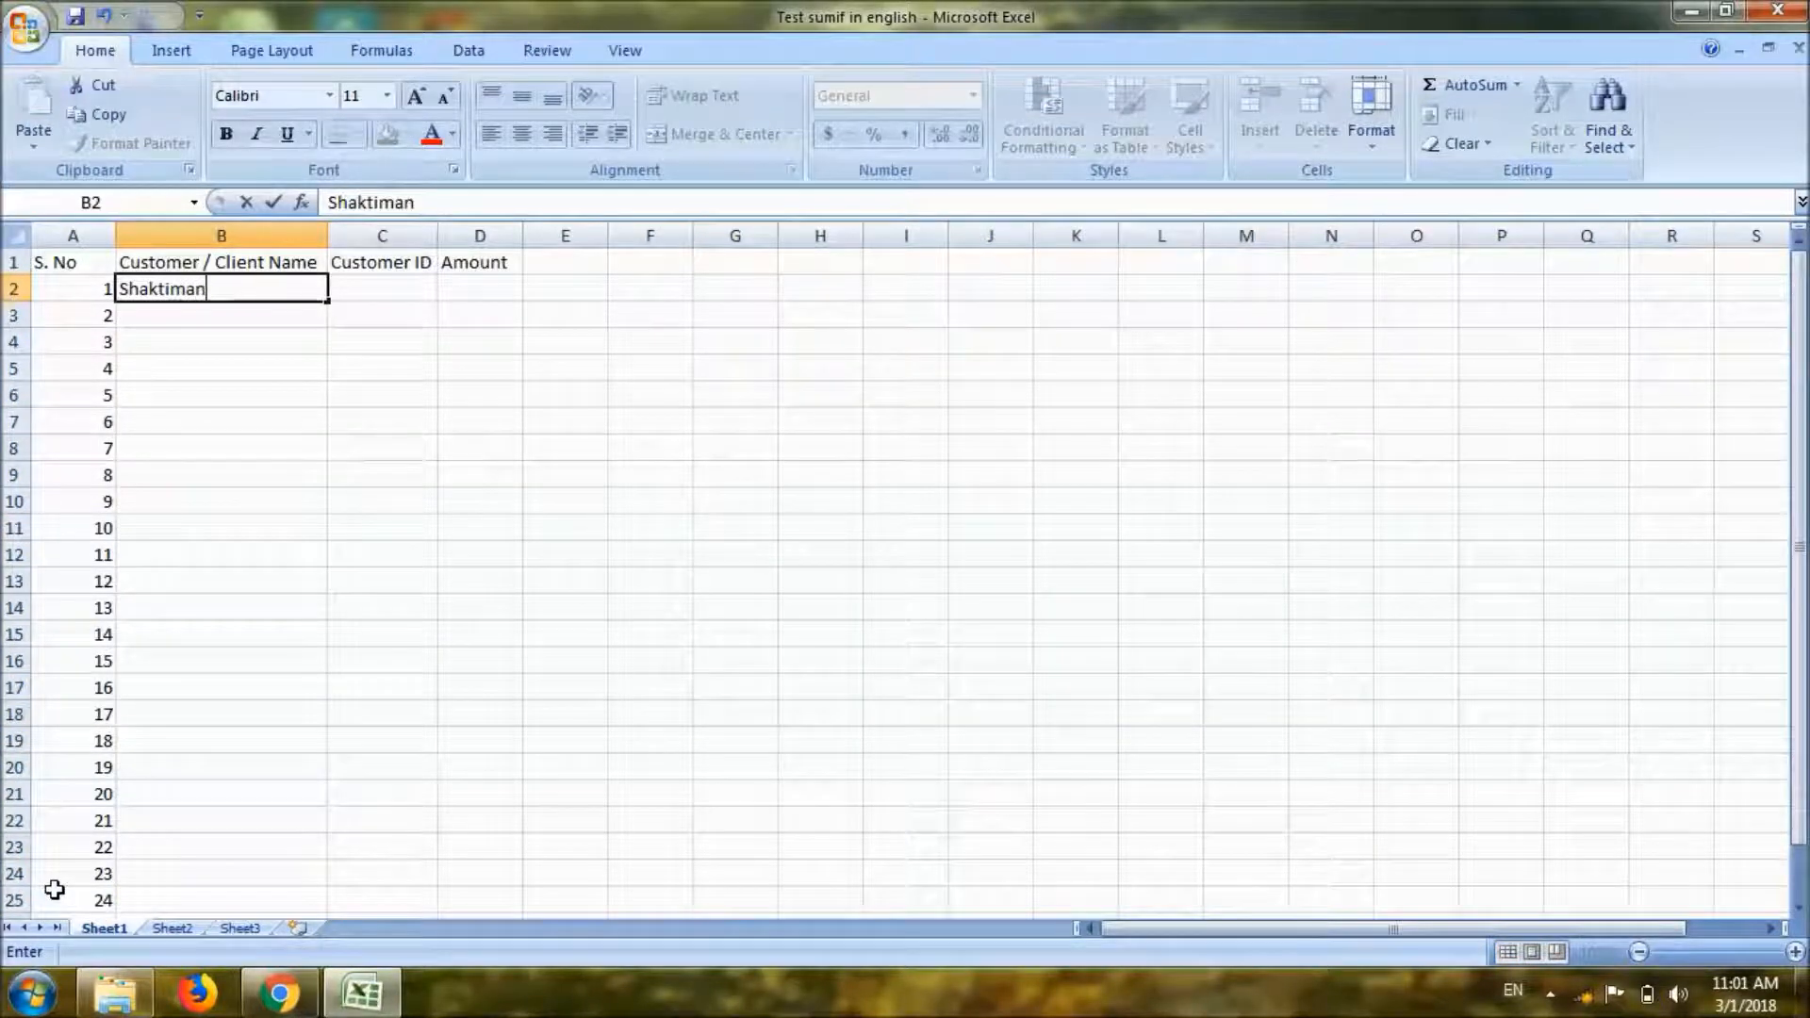
key(Return)
text(Superman)
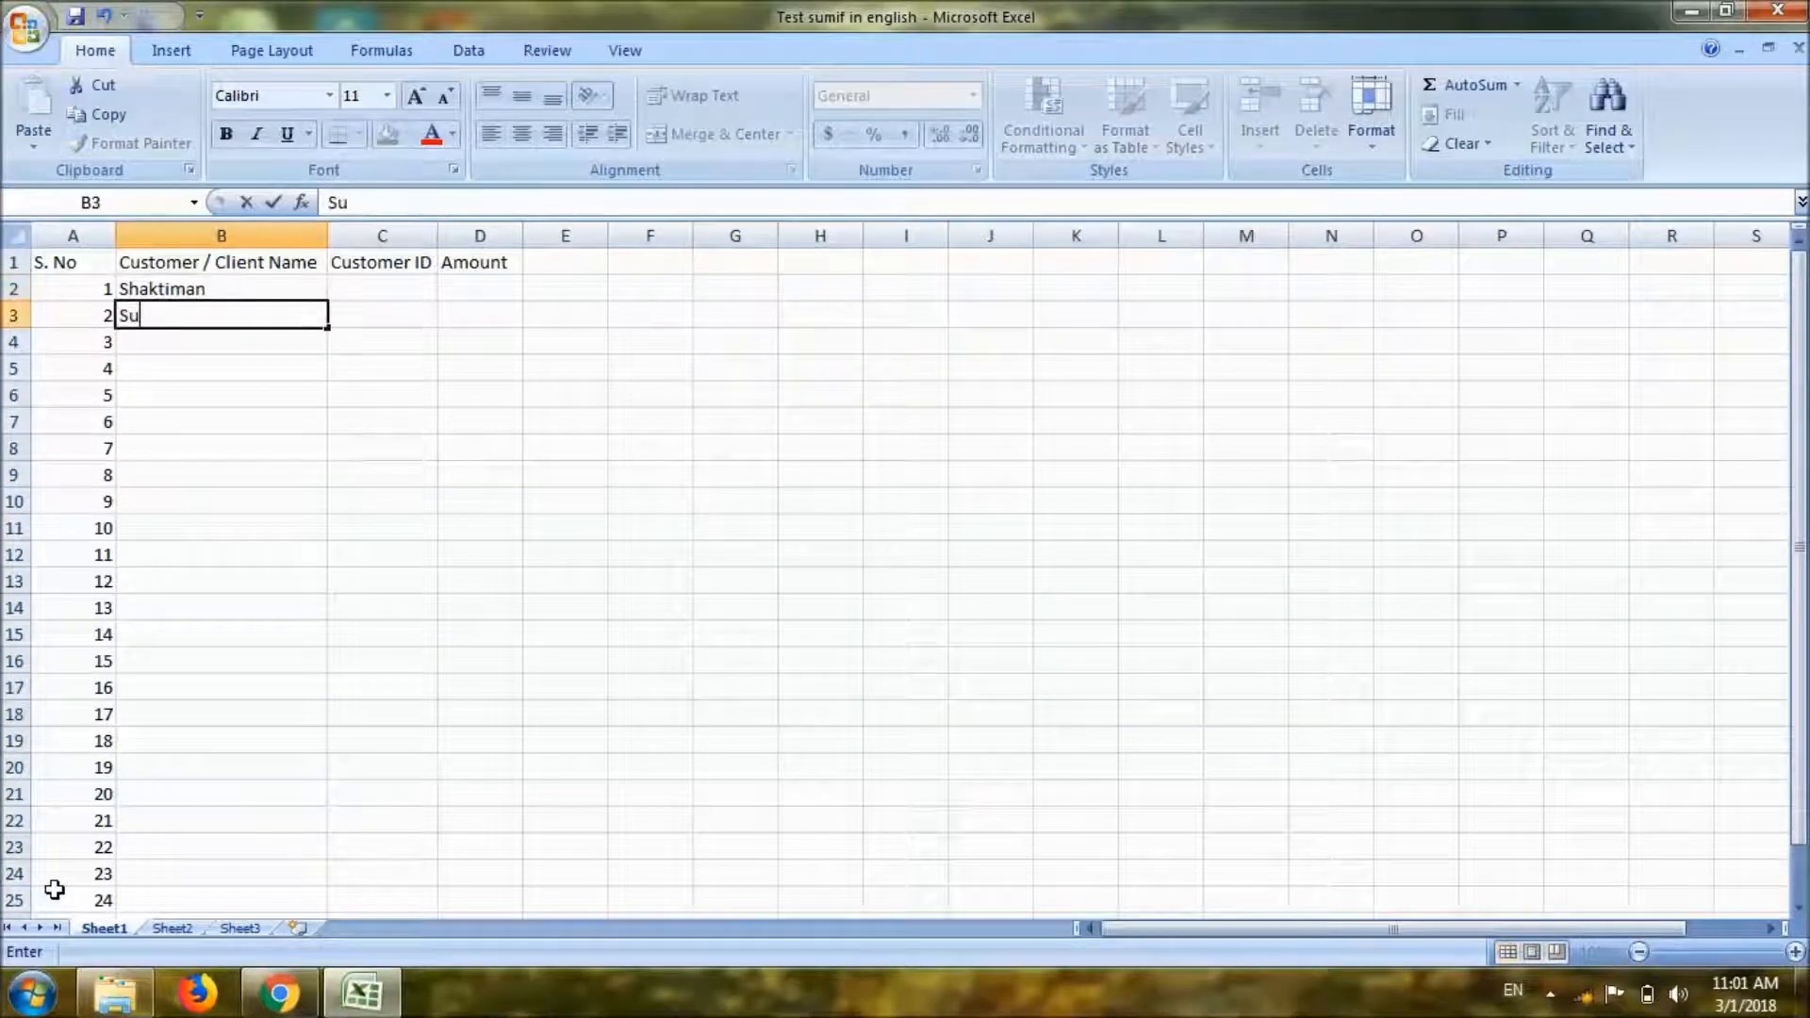
key(Return)
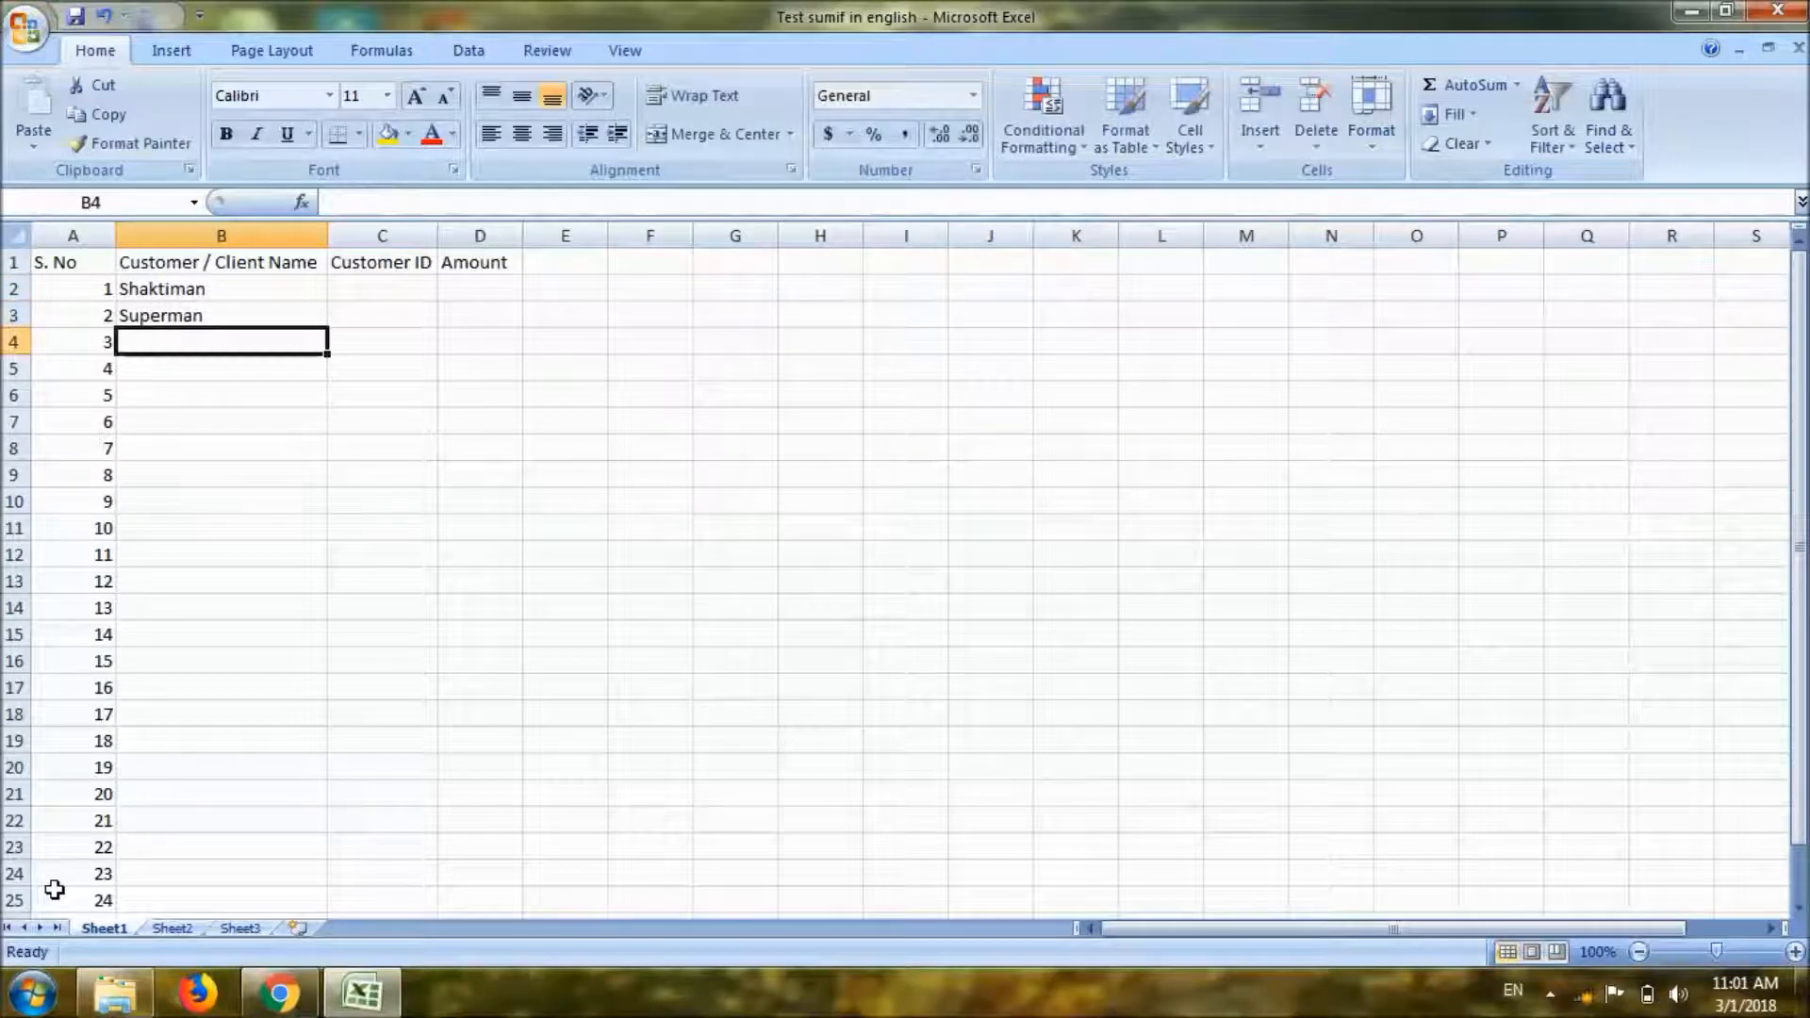
text(Hulk)
key(Return)
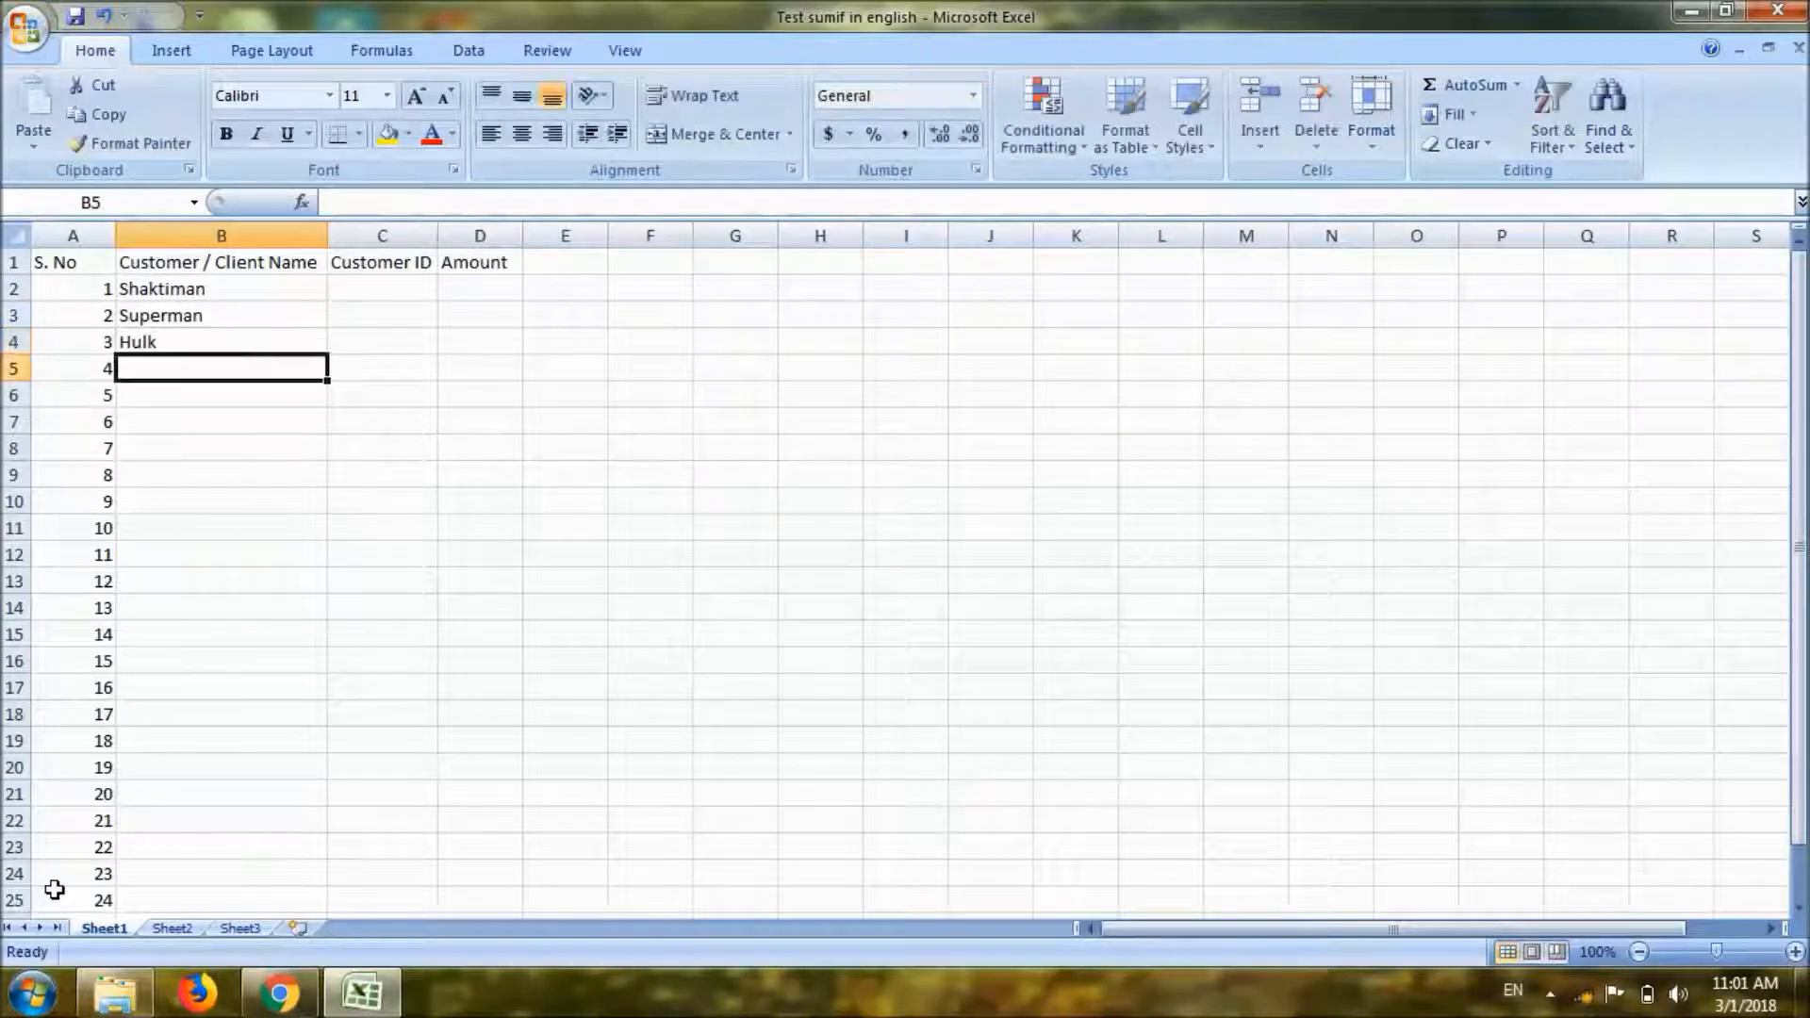
text(Lucku)
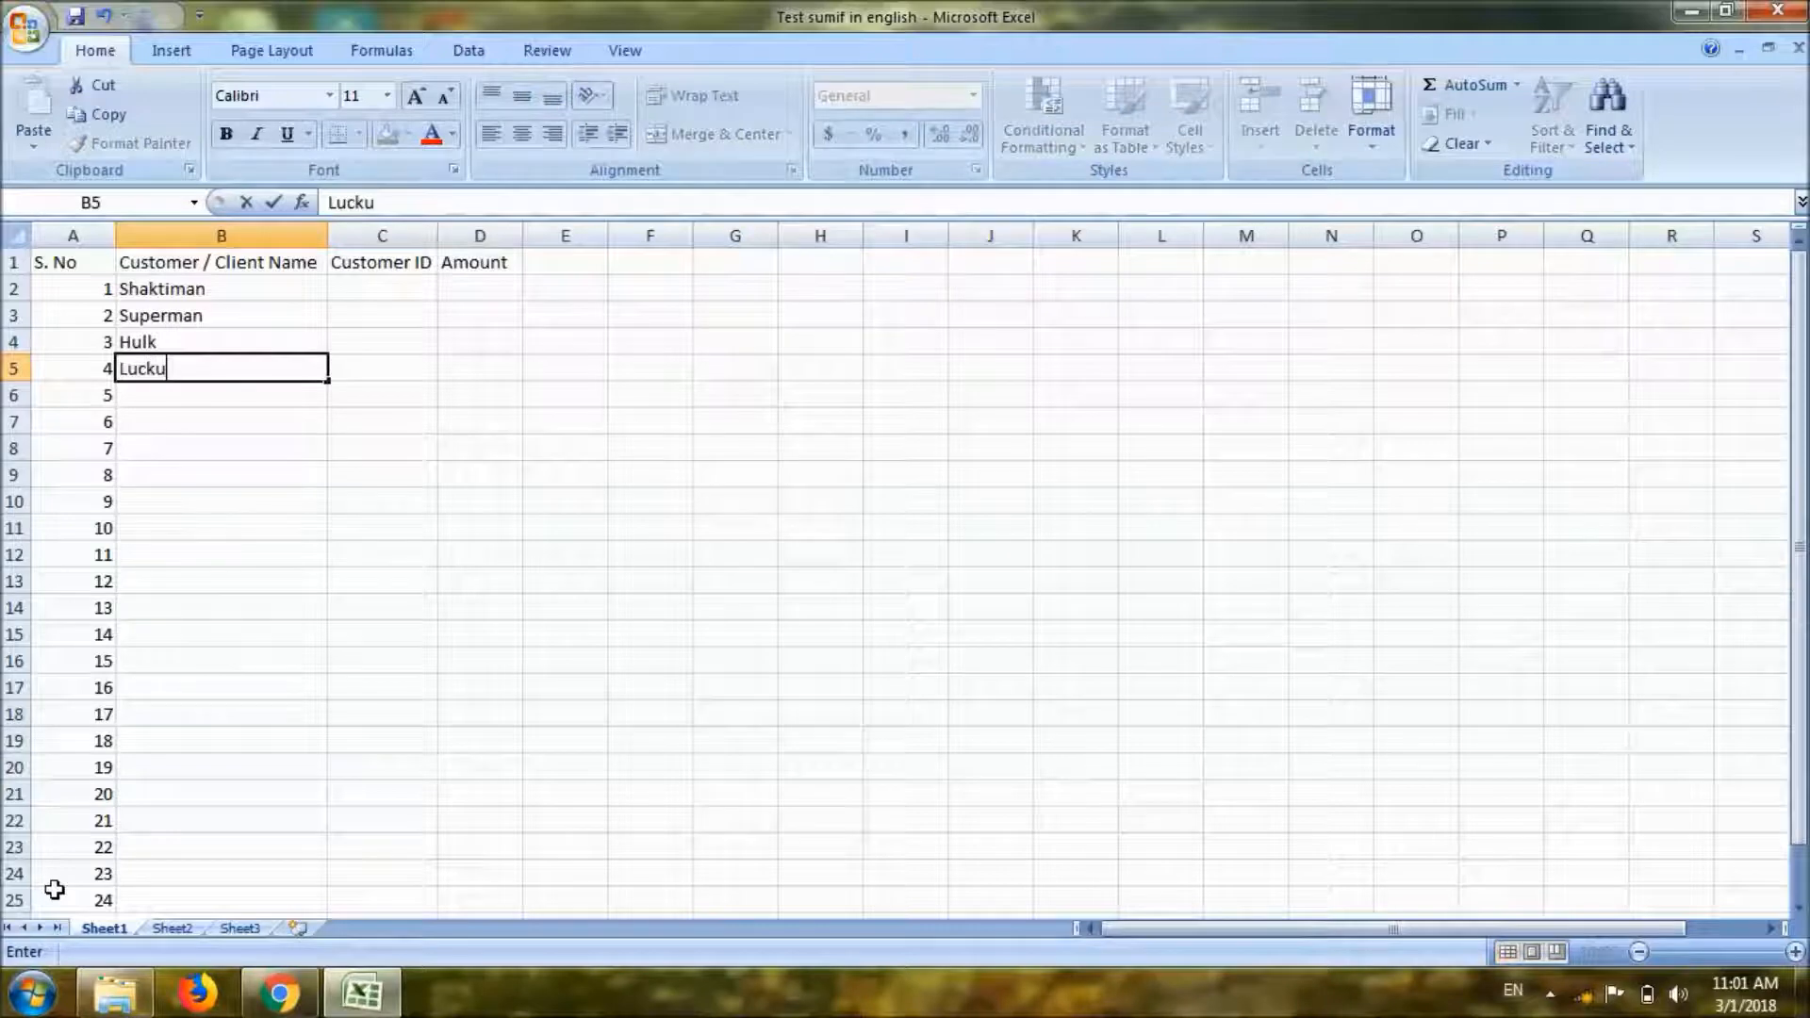
key(Return)
Spell-check the misspelled customer name in B5 and replace it with the second suggested spelling.
key(Up)
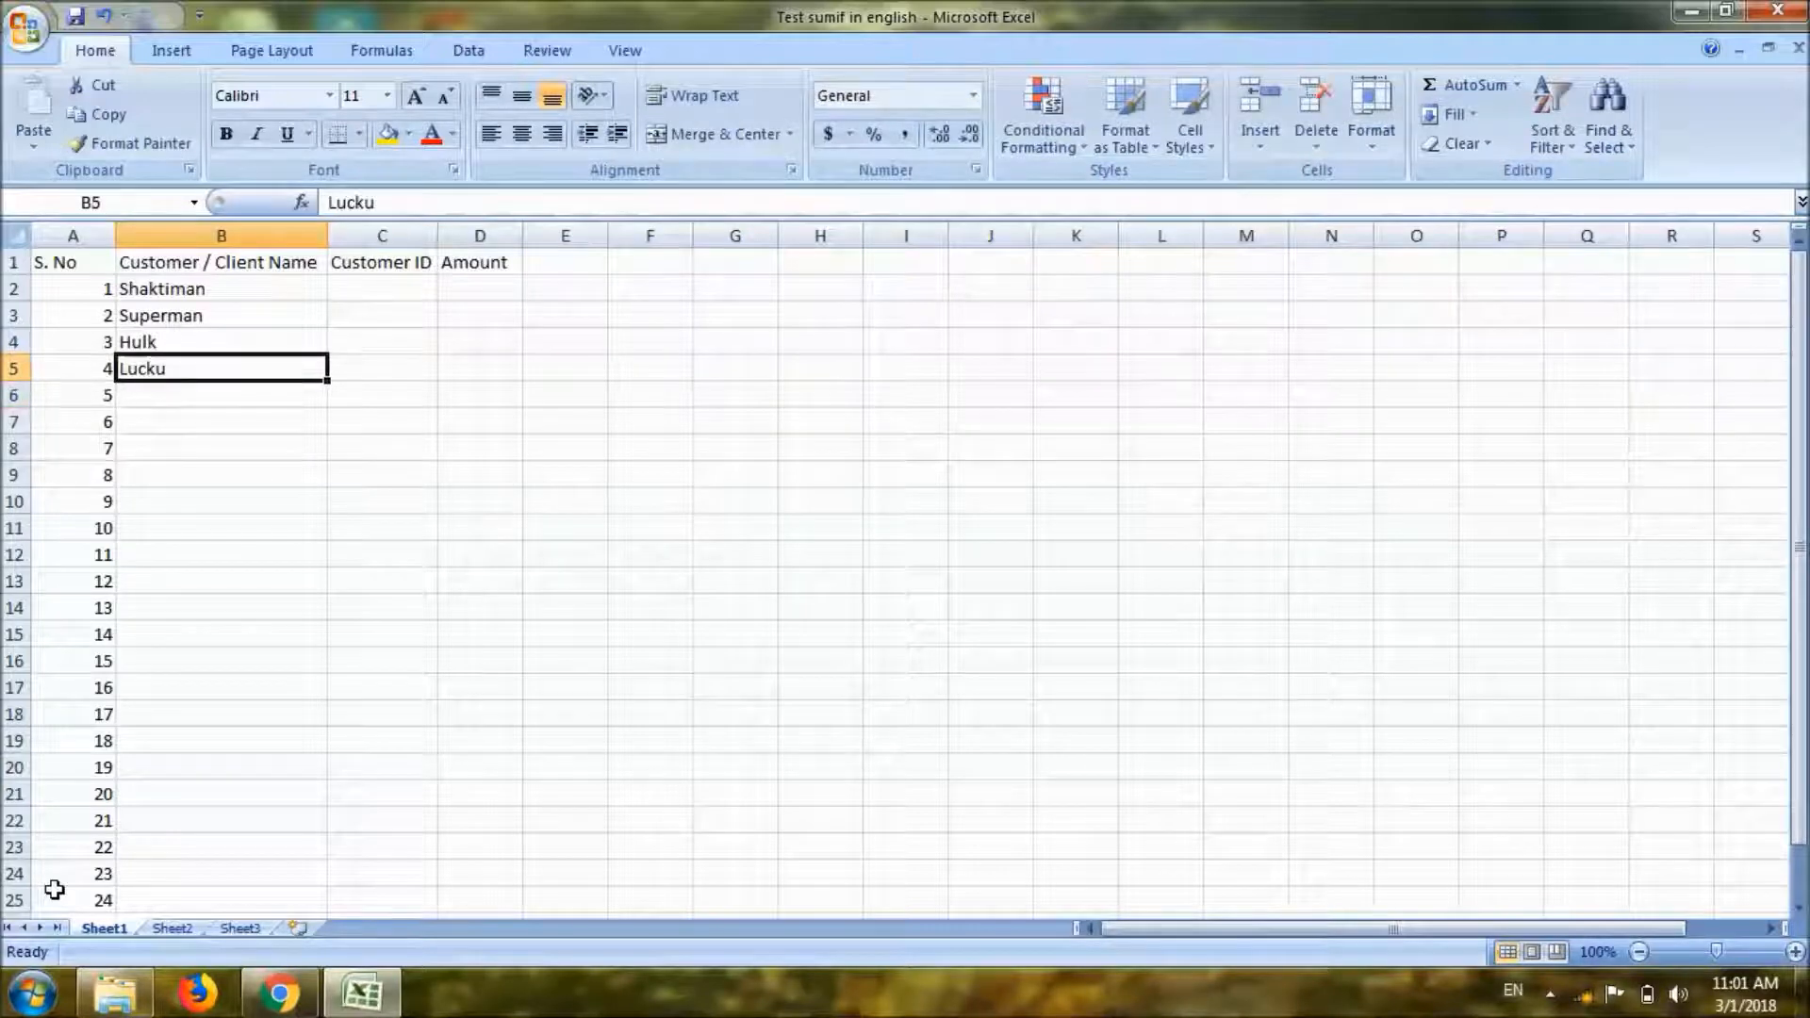
key(F2)
key(F7)
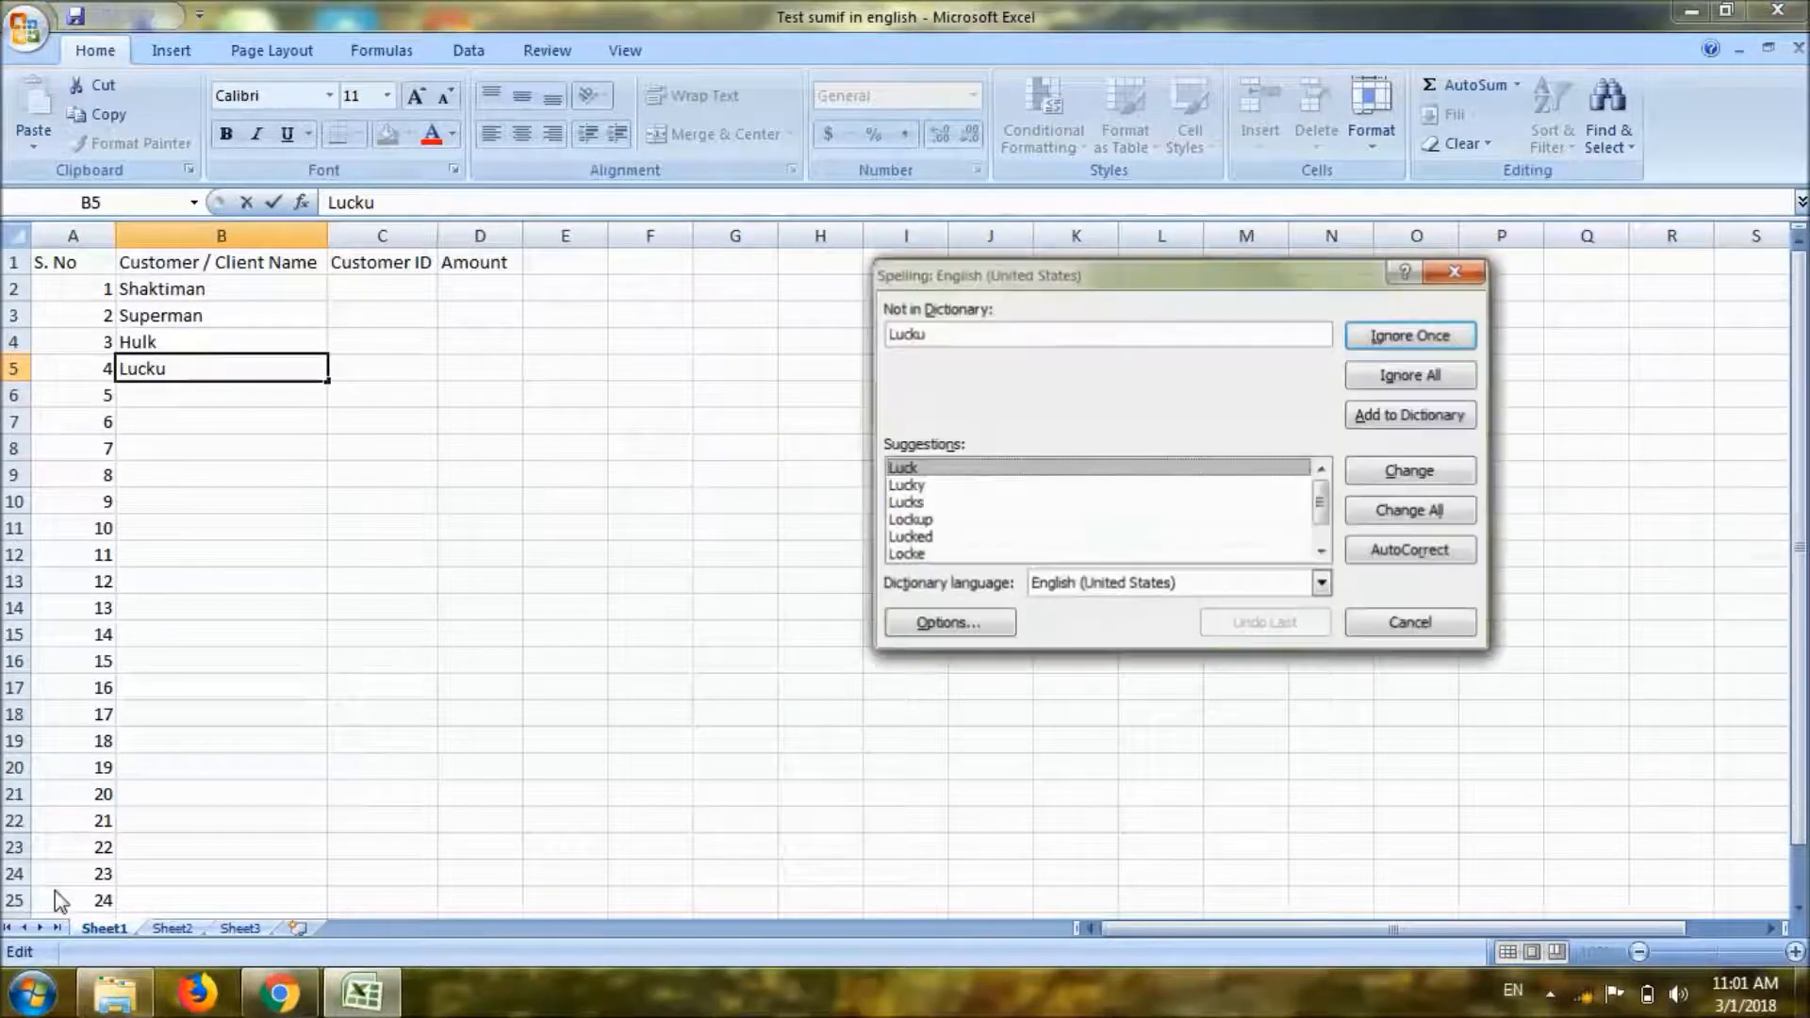
click(905, 486)
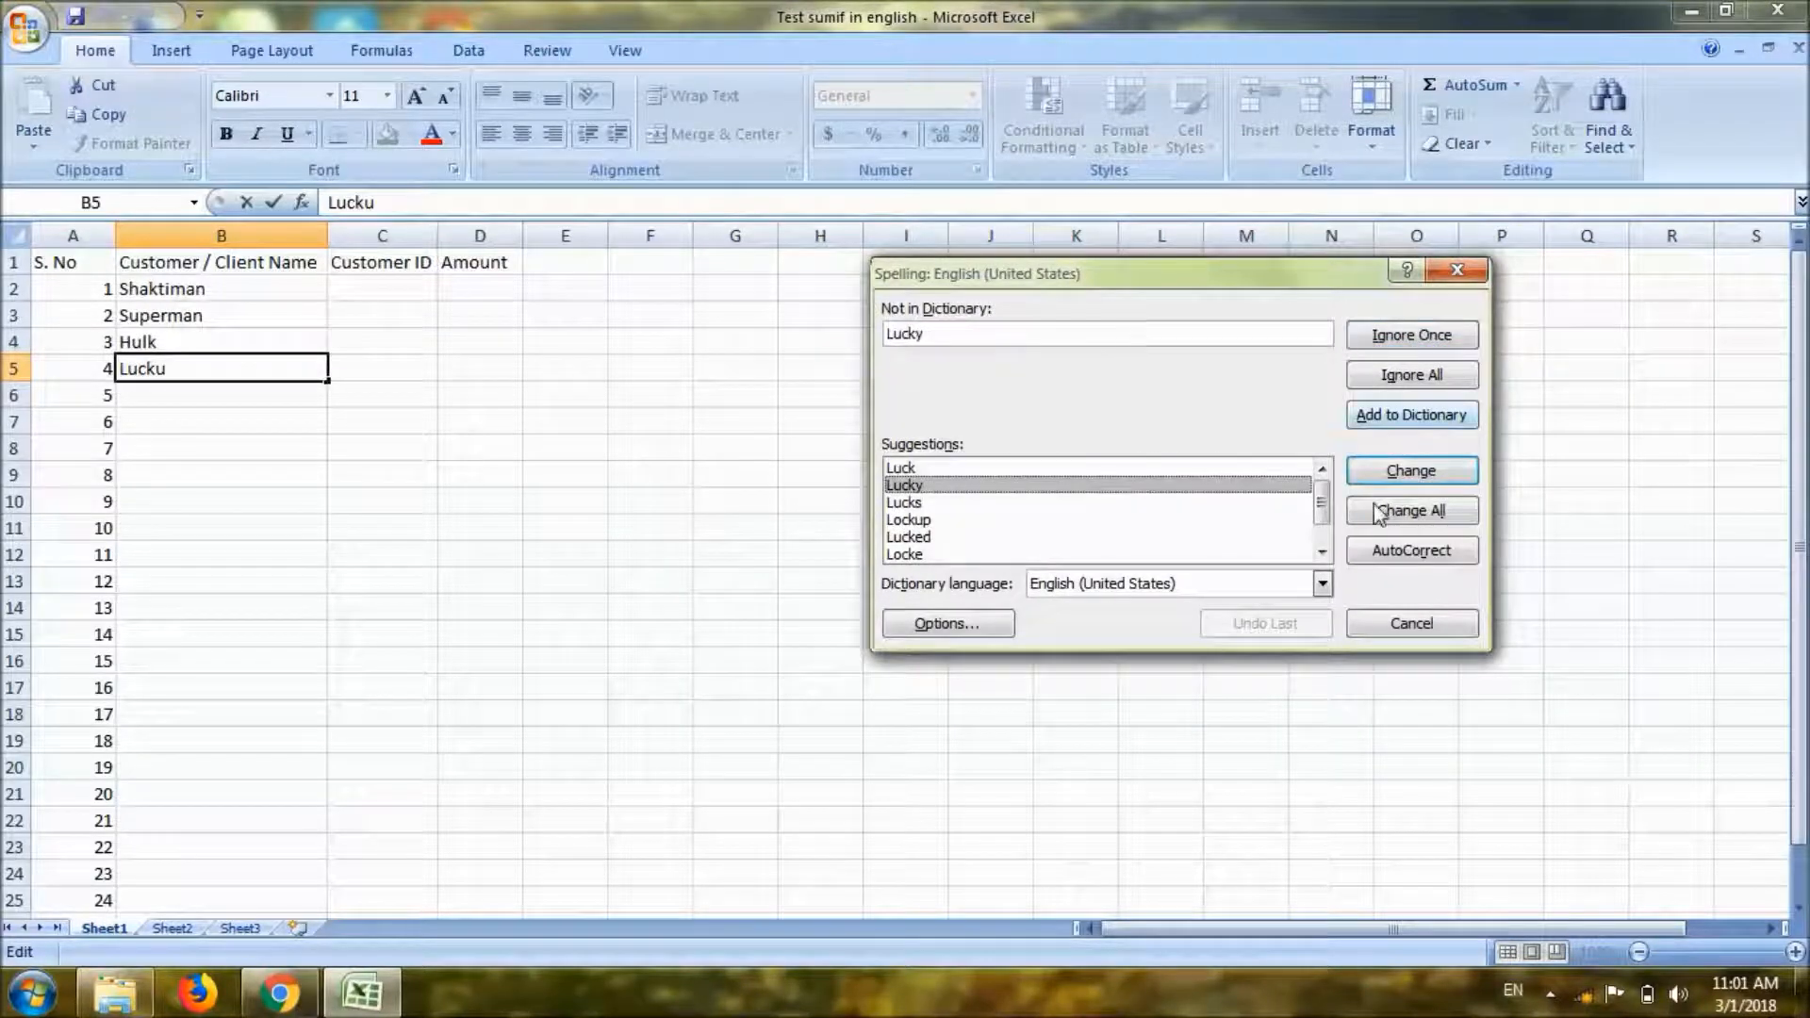
click(1407, 474)
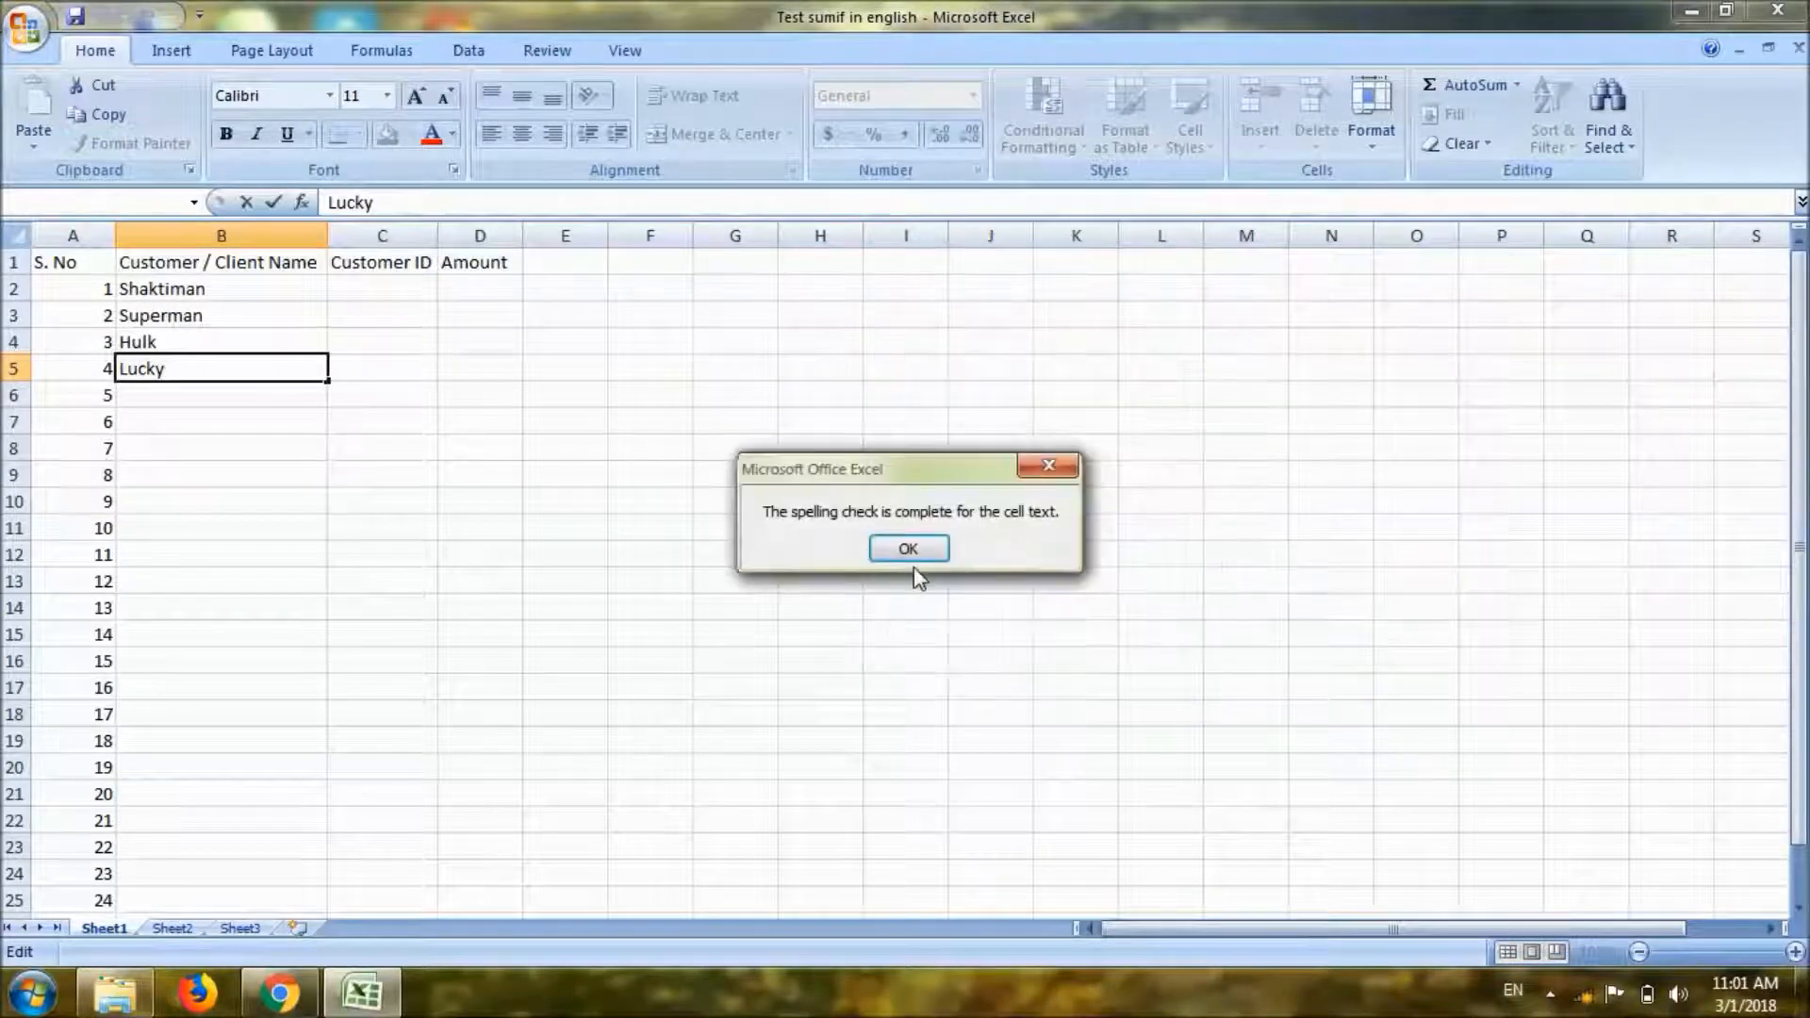
click(914, 554)
click(189, 416)
click(185, 369)
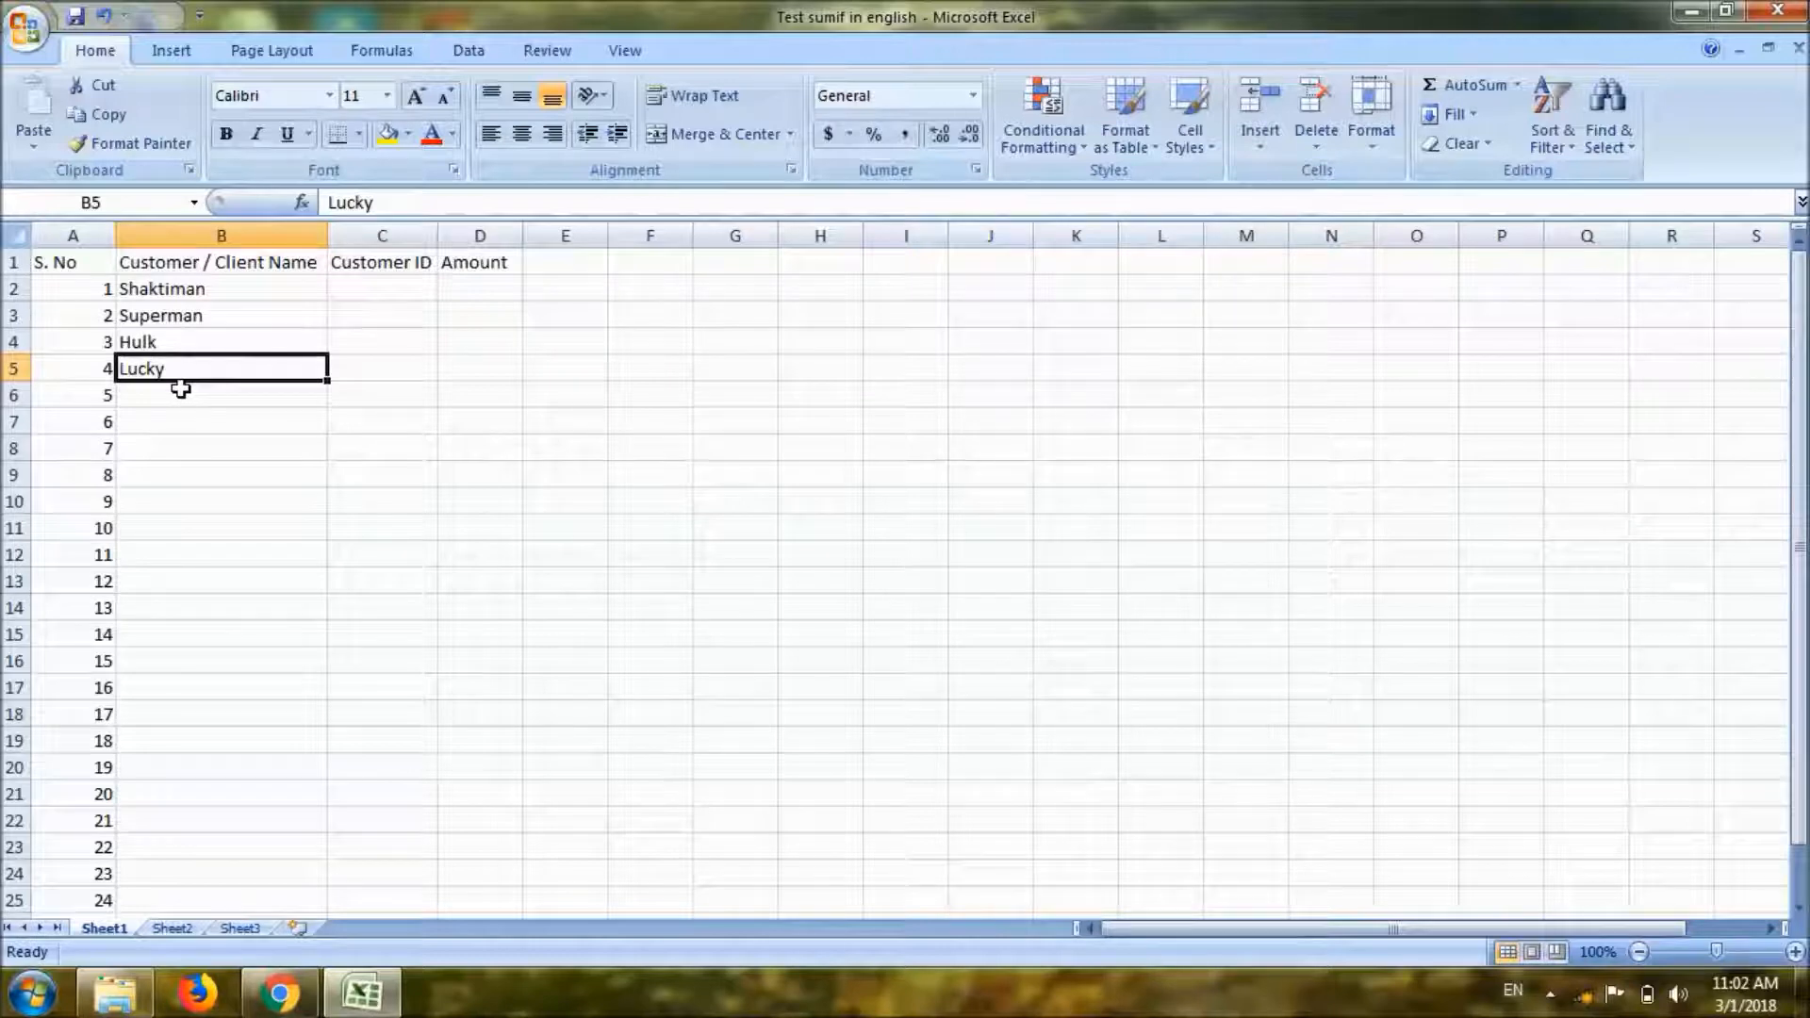
Enter the fifth and sixth customers' names in B6 and B7.
click(184, 396)
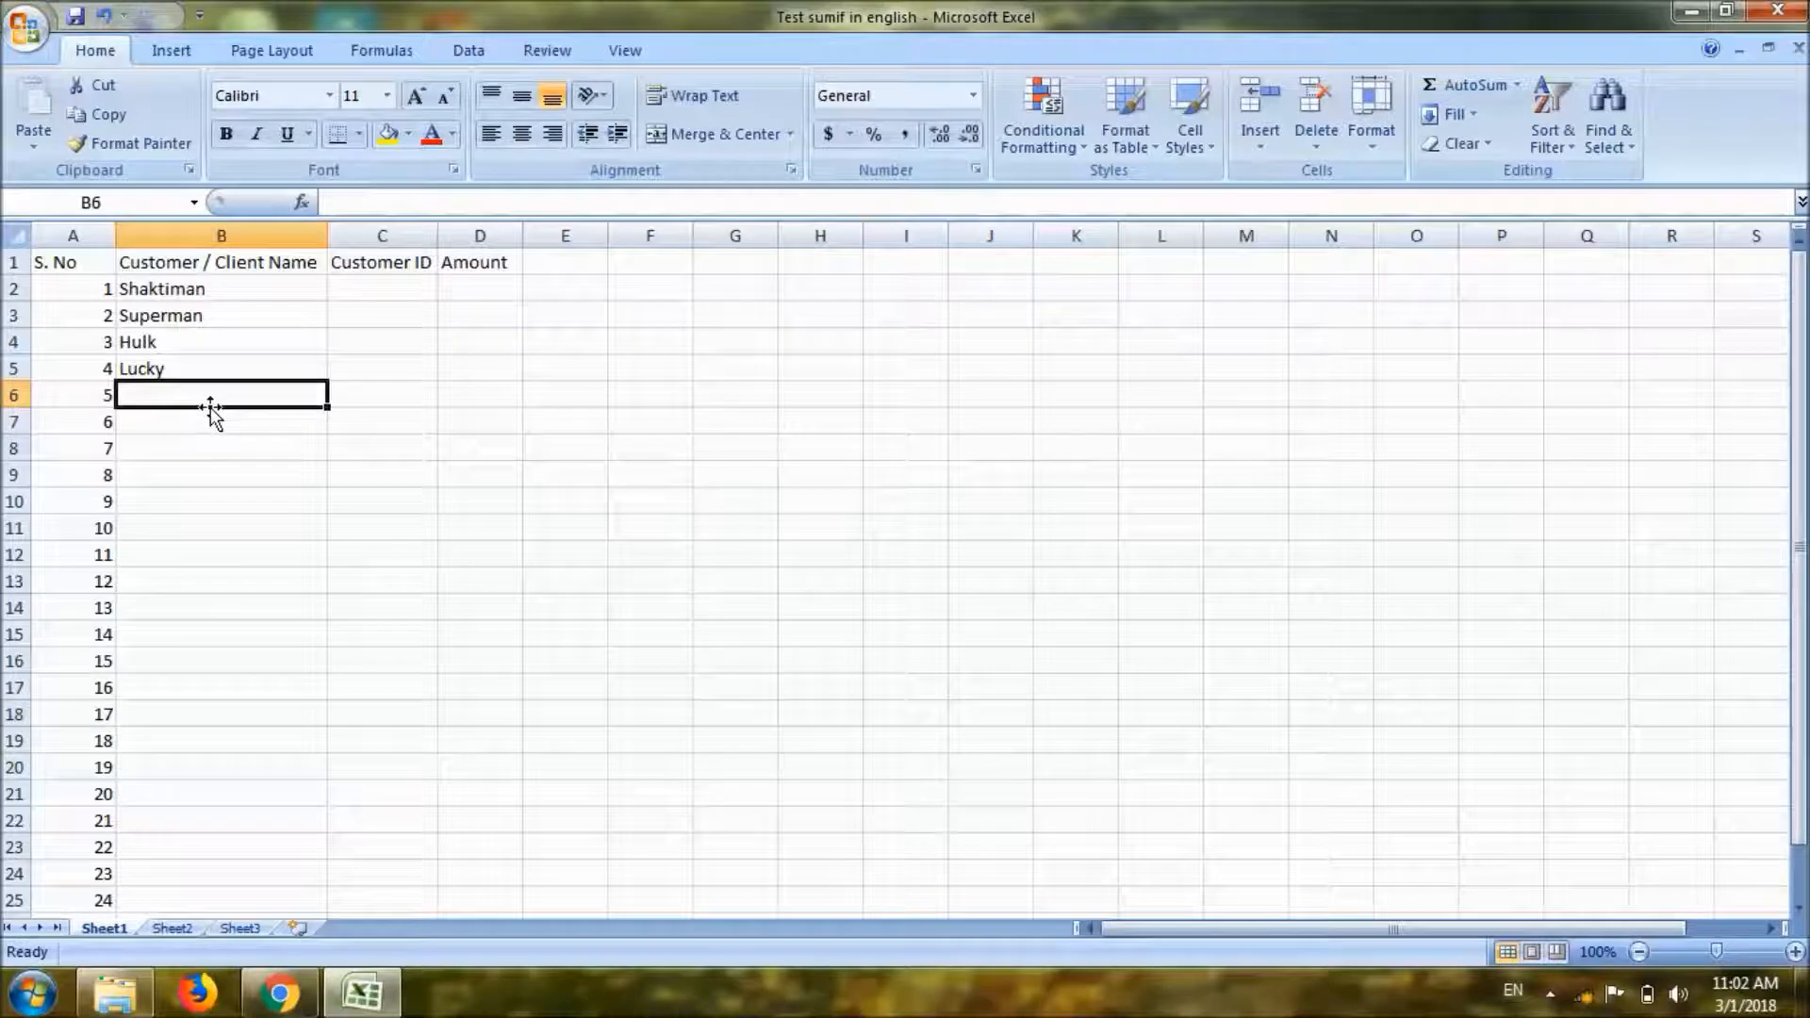
text(Cong)
key(Return)
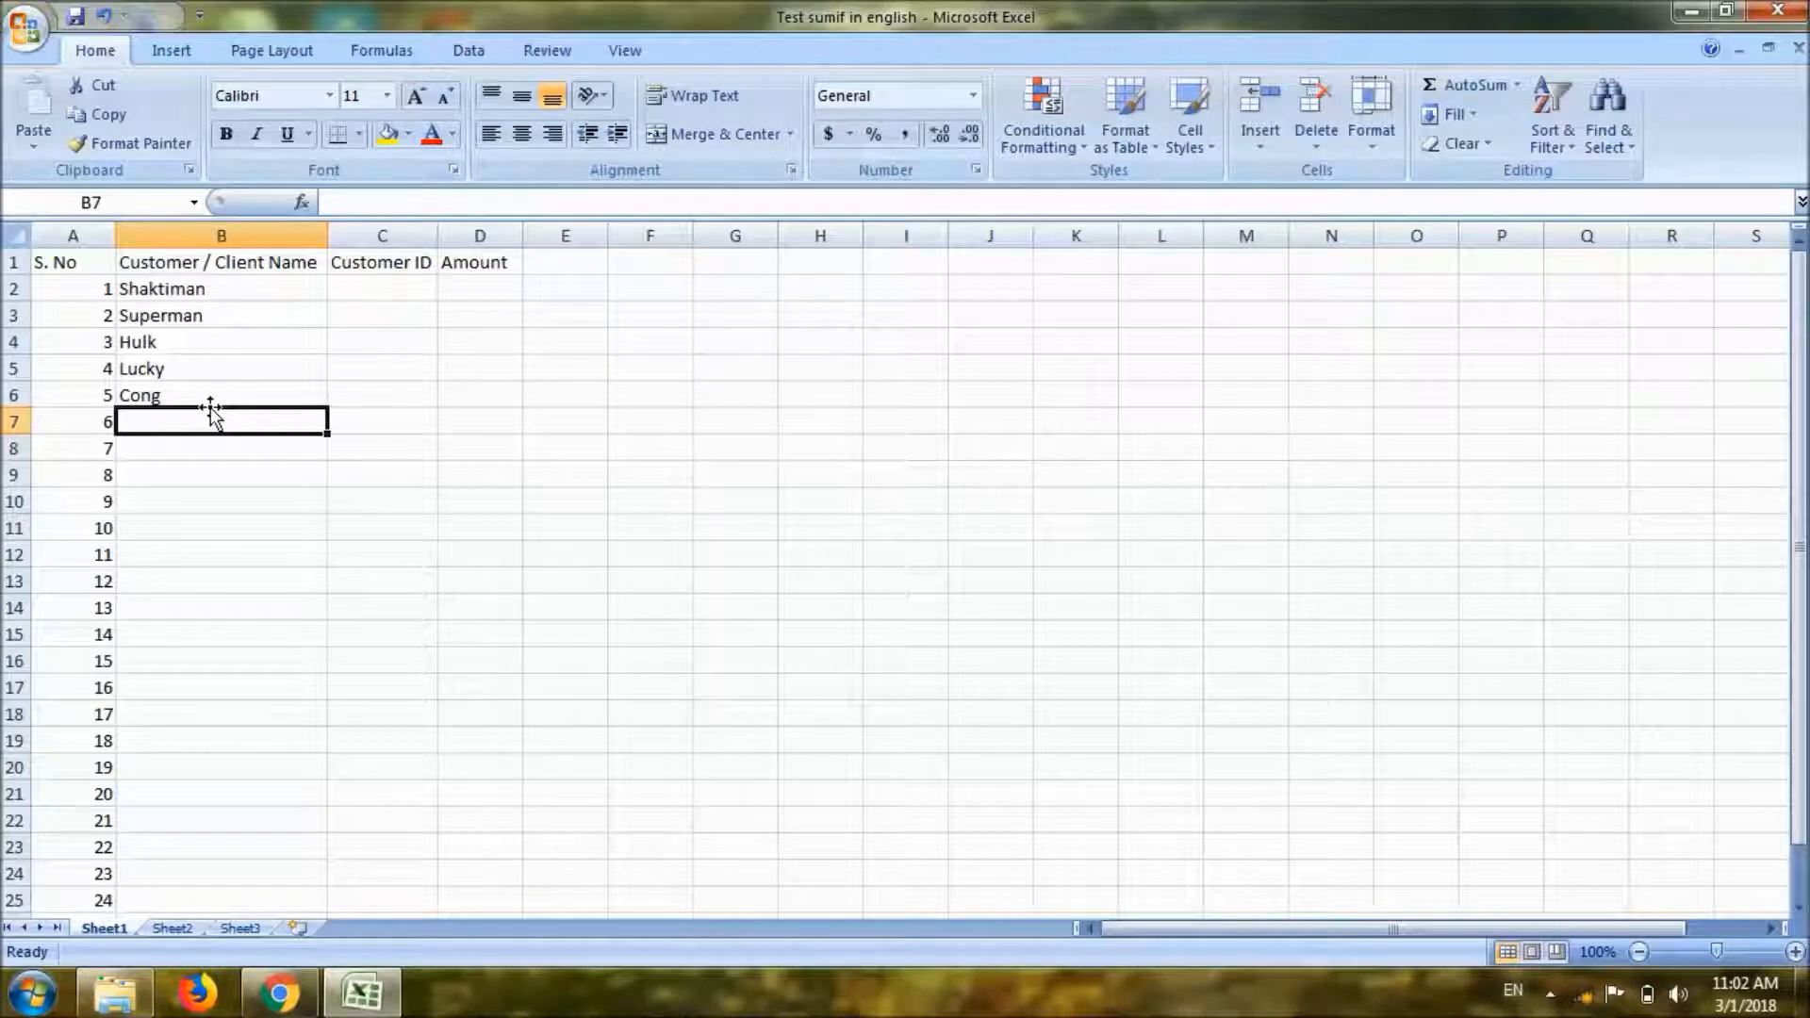
text(Kapala)
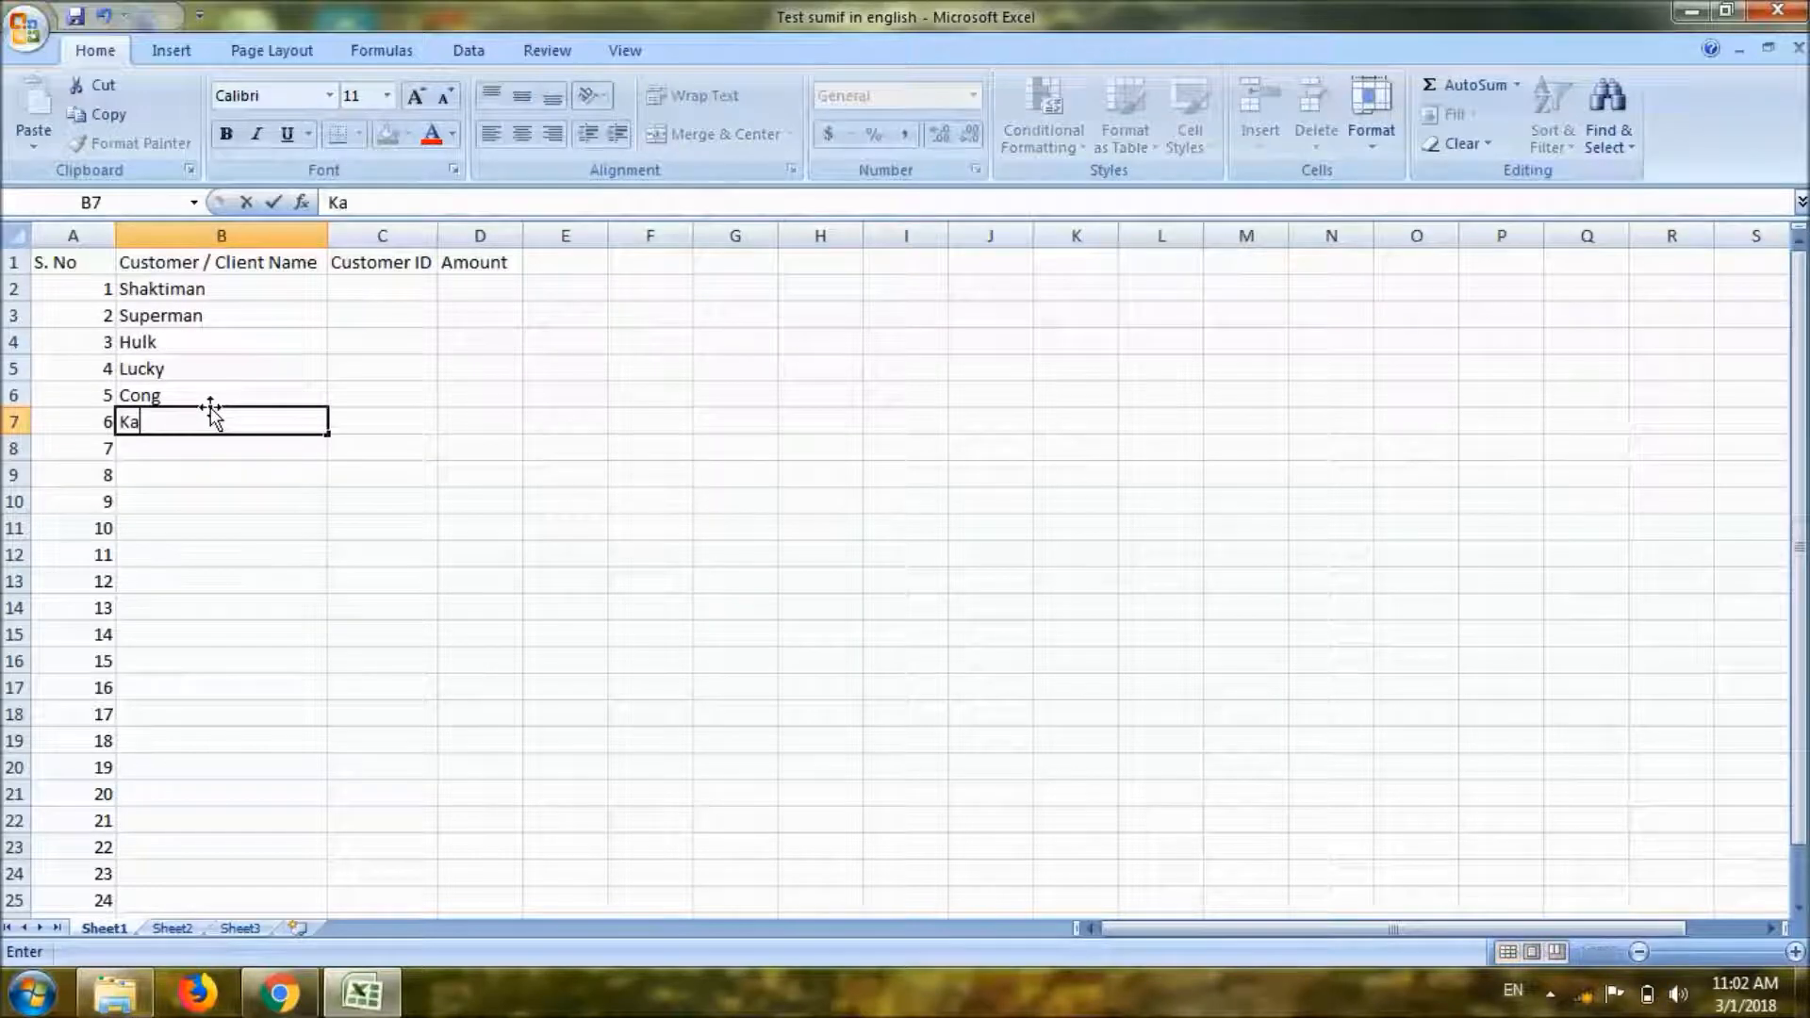
key(Return)
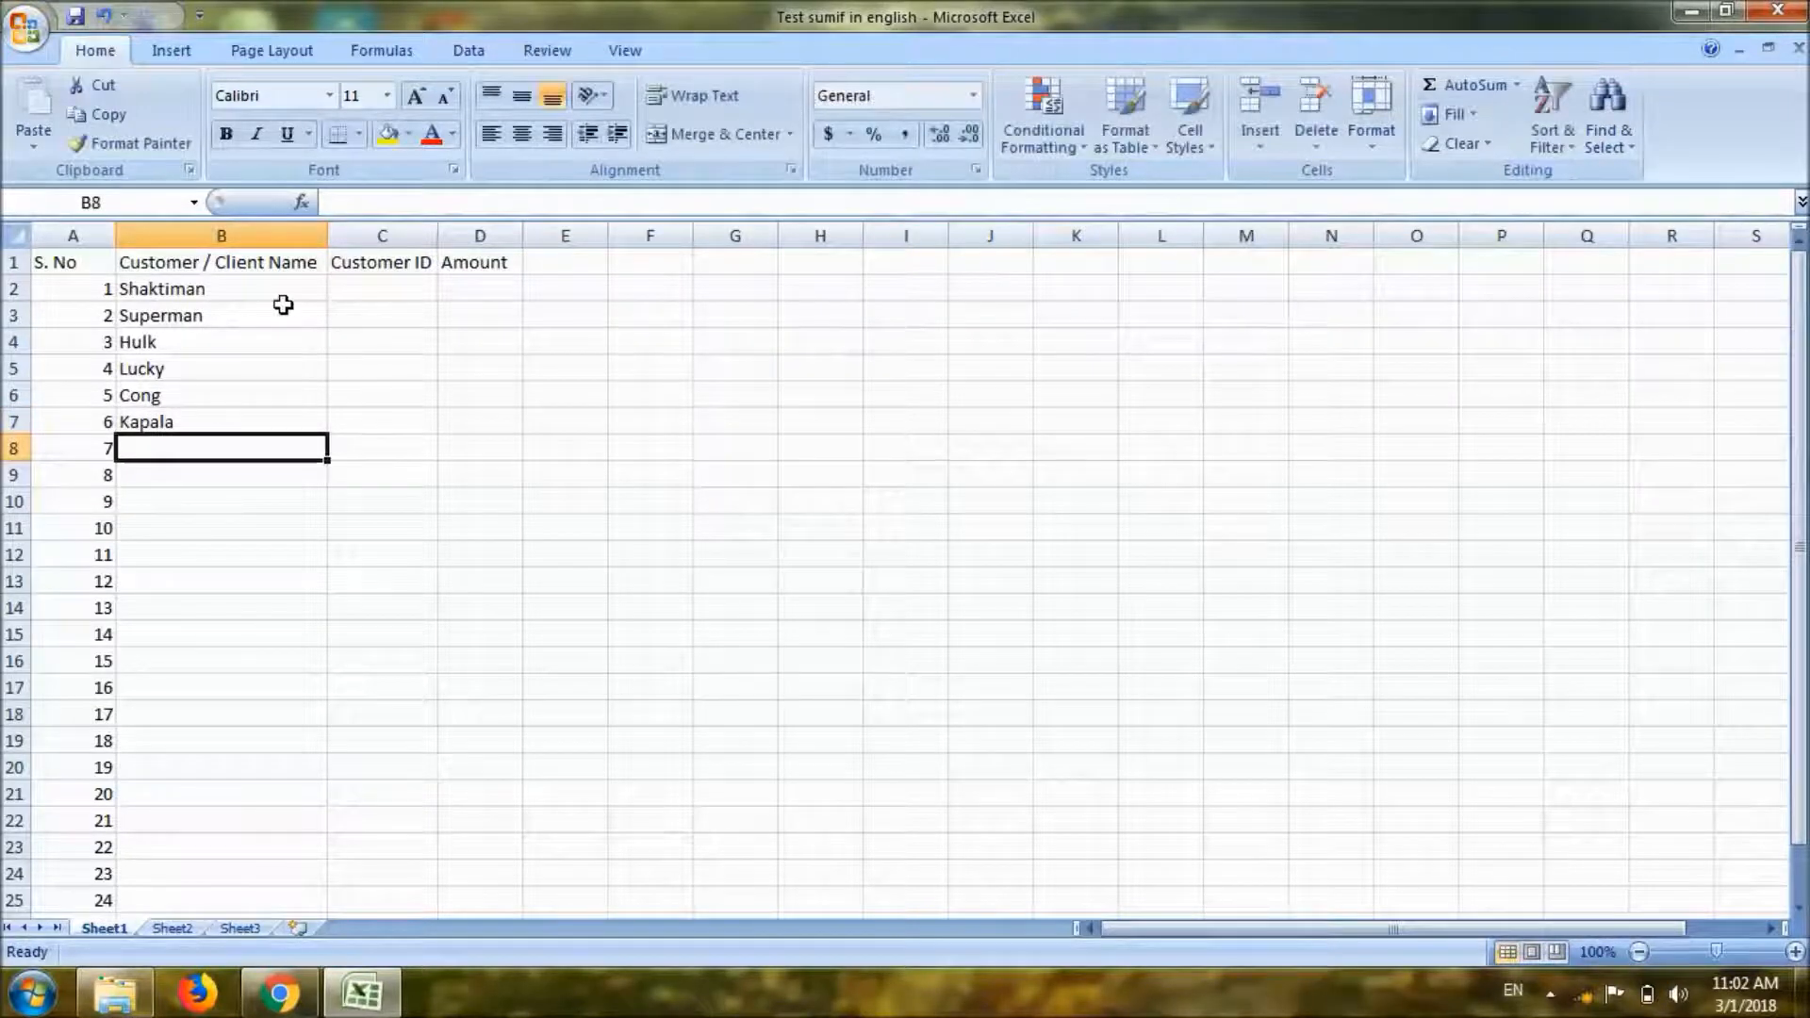
Enter the first two customers' six-digit IDs in C2 and C3, and another six-digit ID in D3.
click(377, 290)
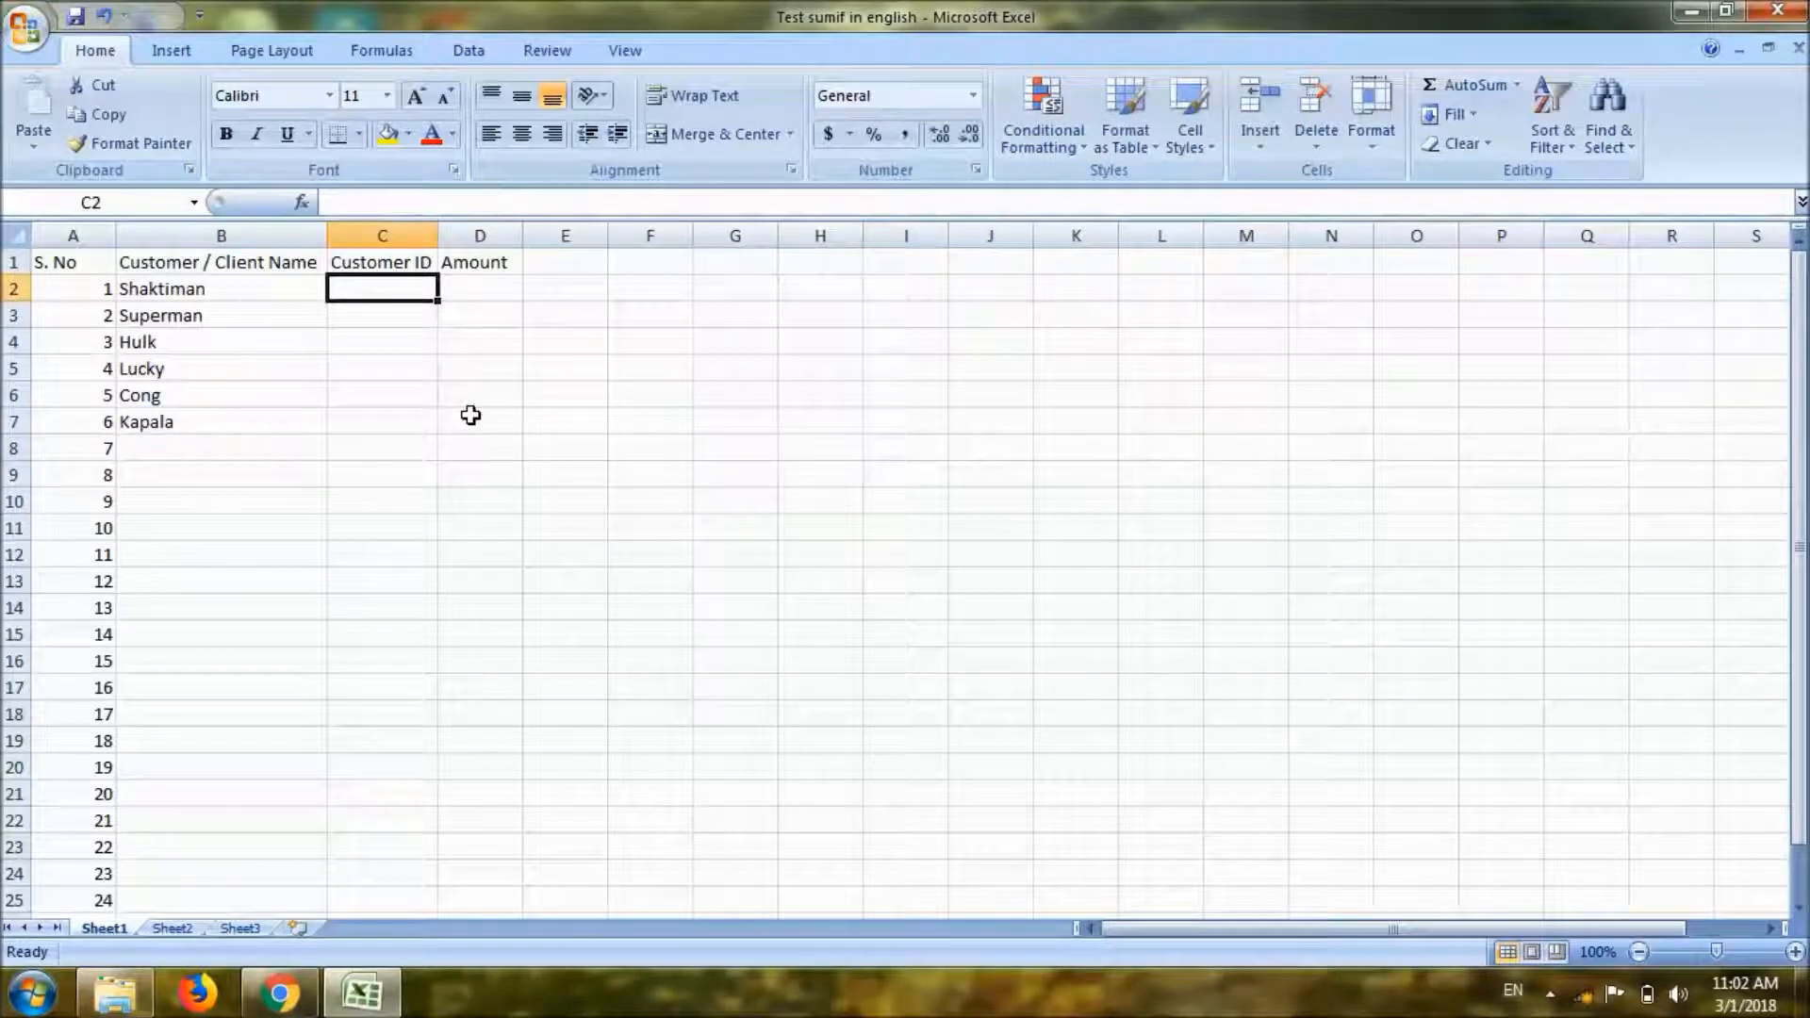
text(789456)
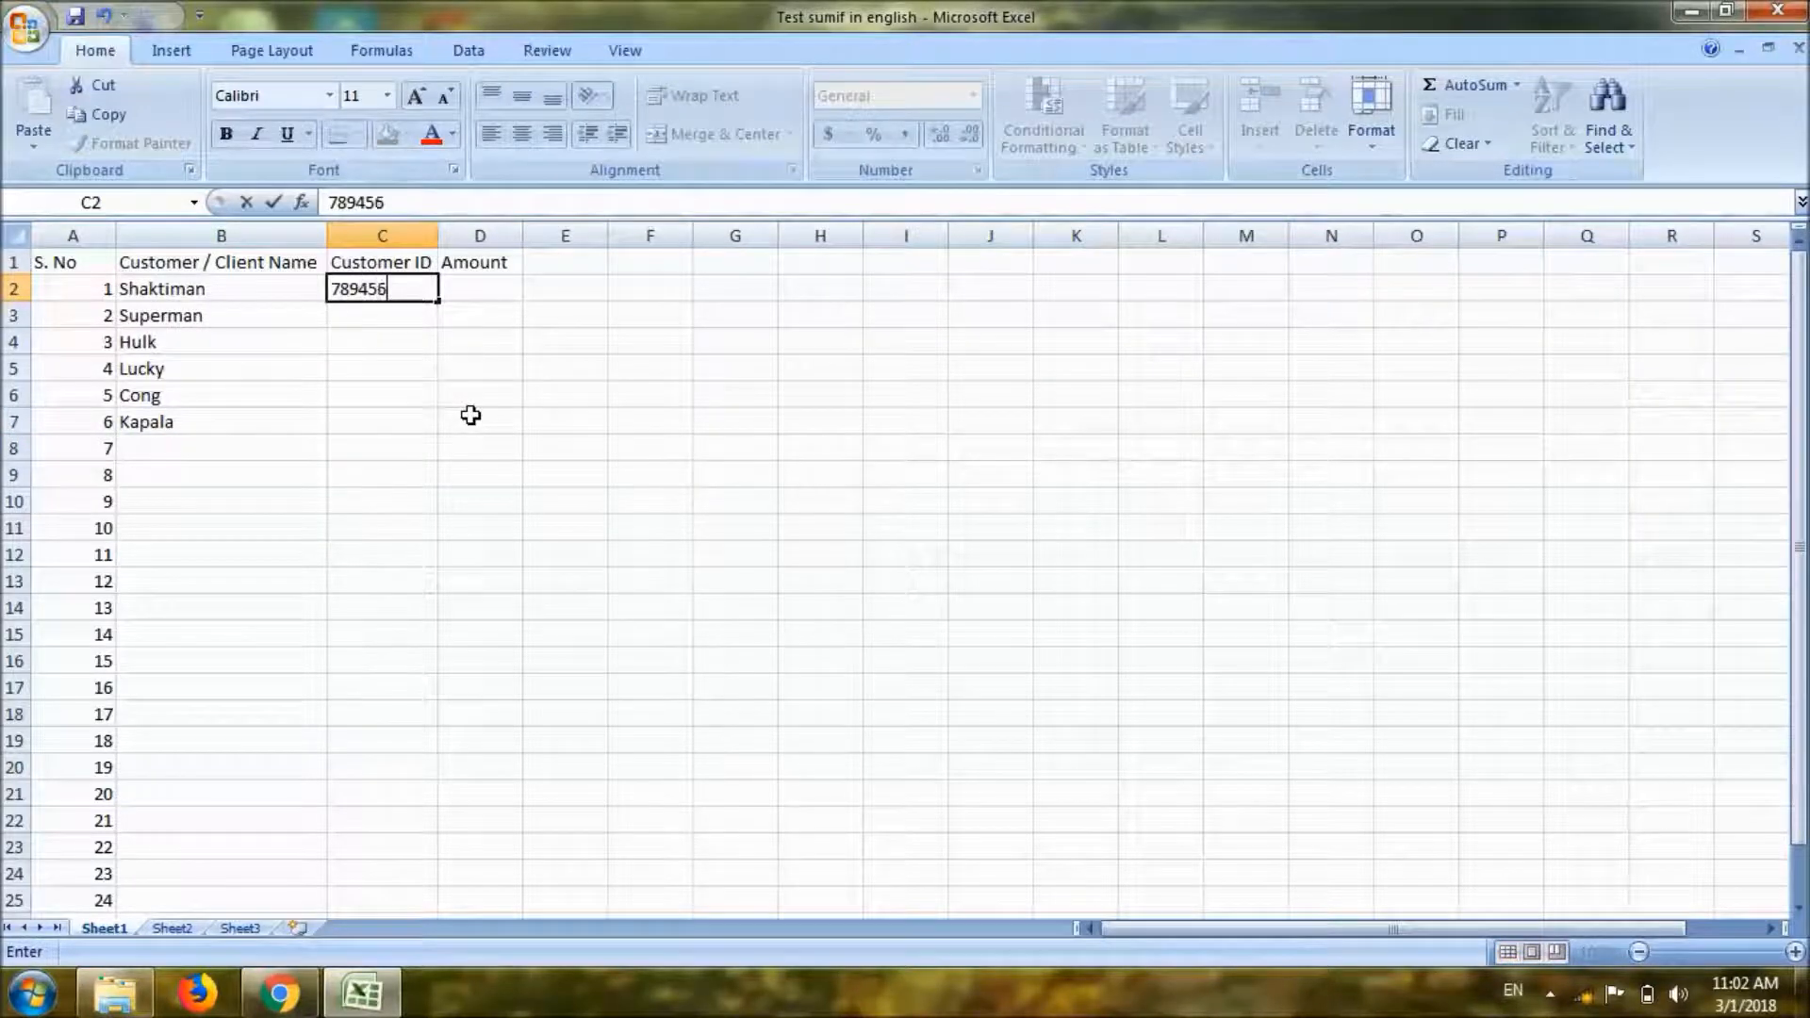
key(Return)
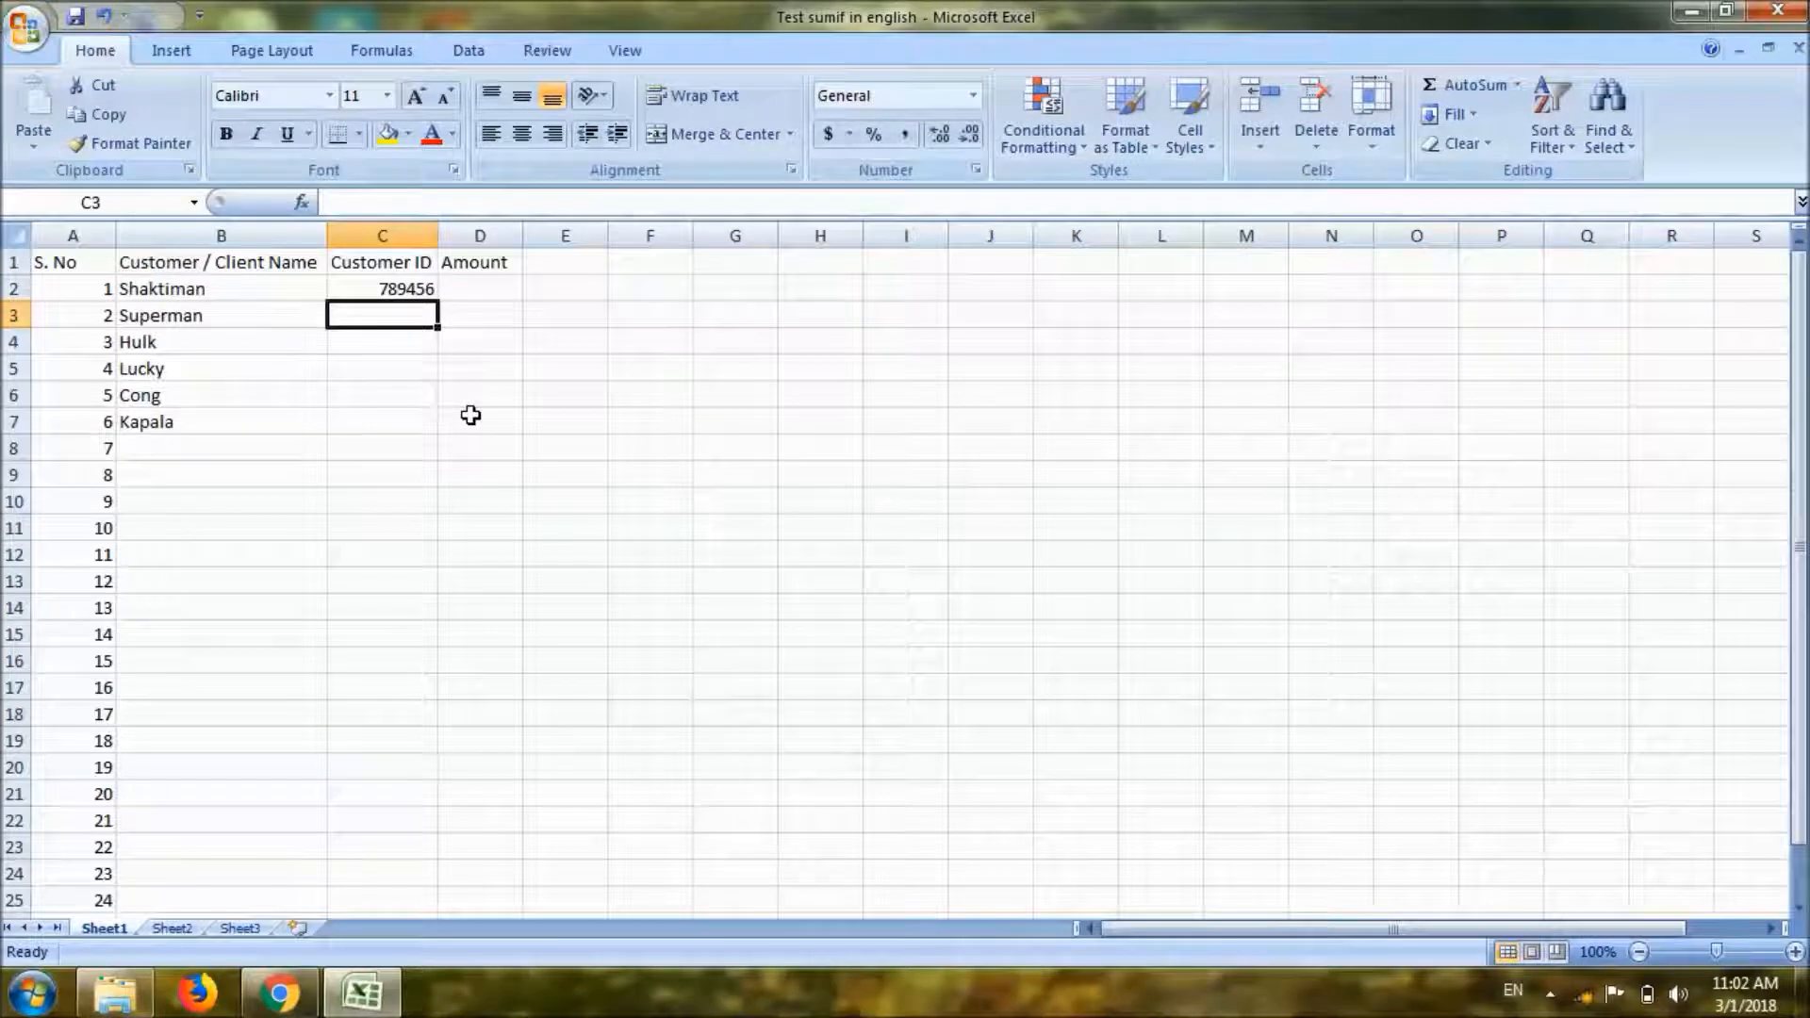
text(741852)
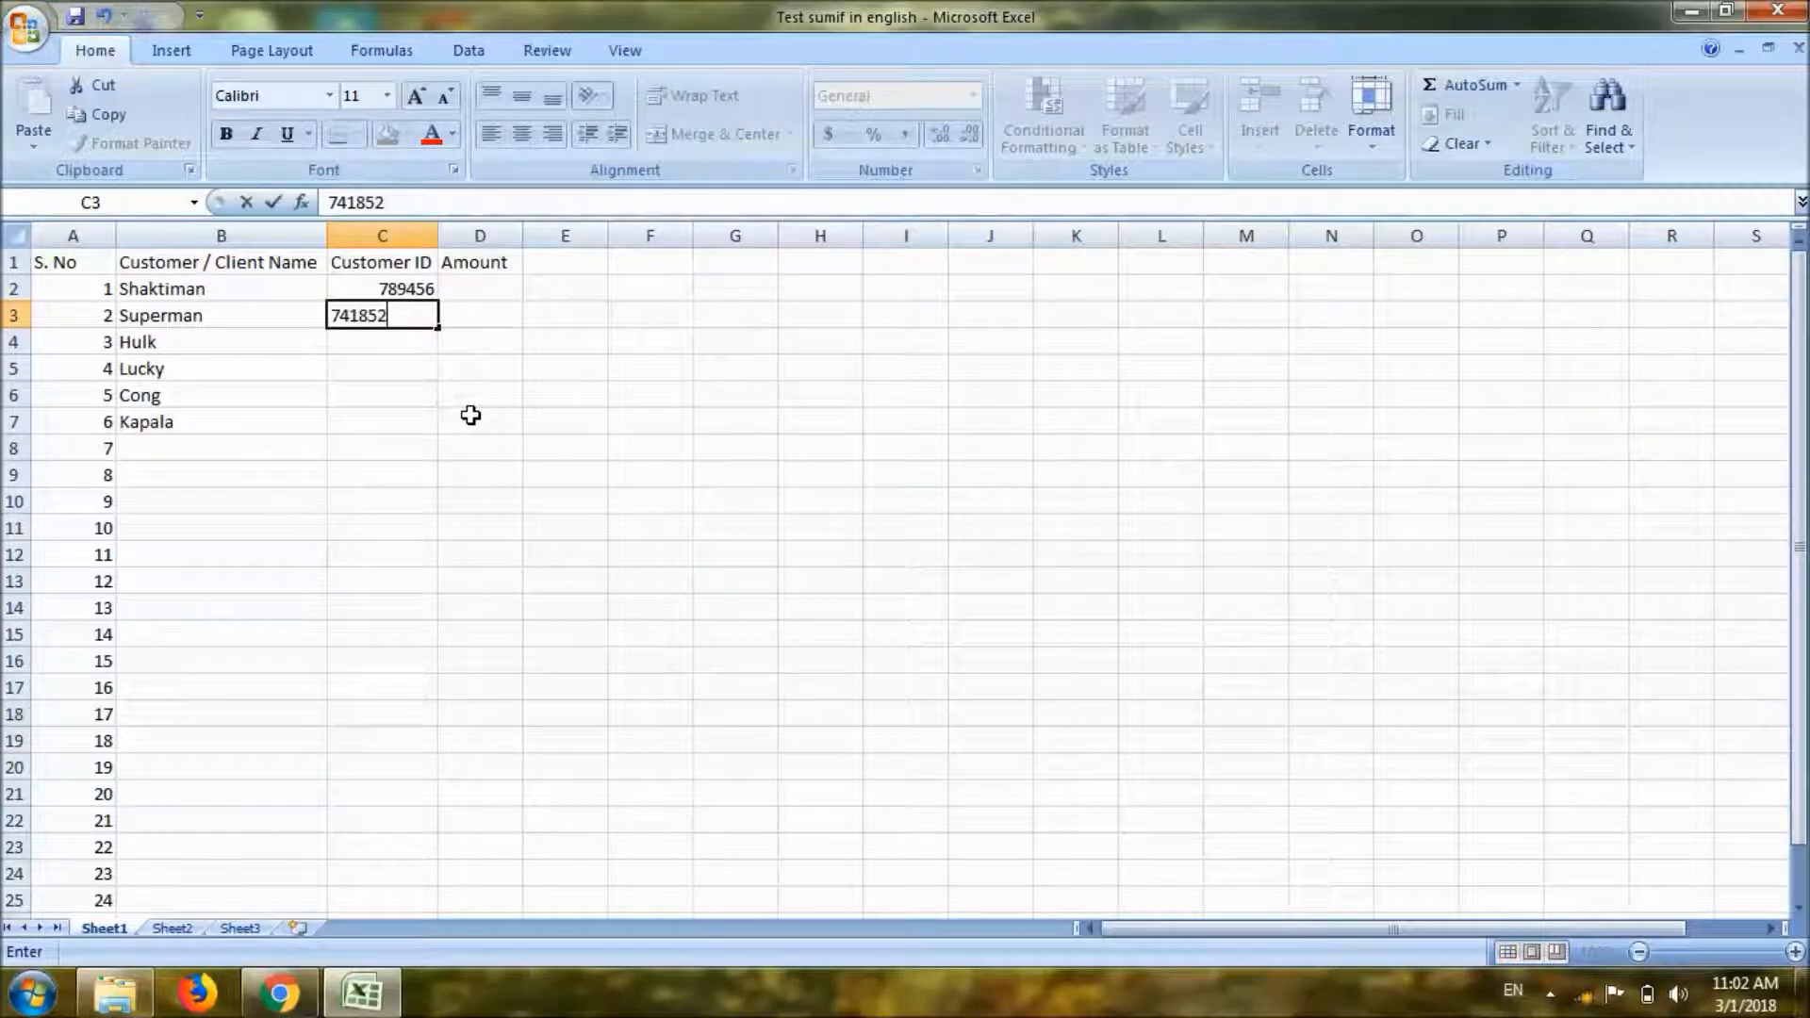
key(Tab)
text(963852)
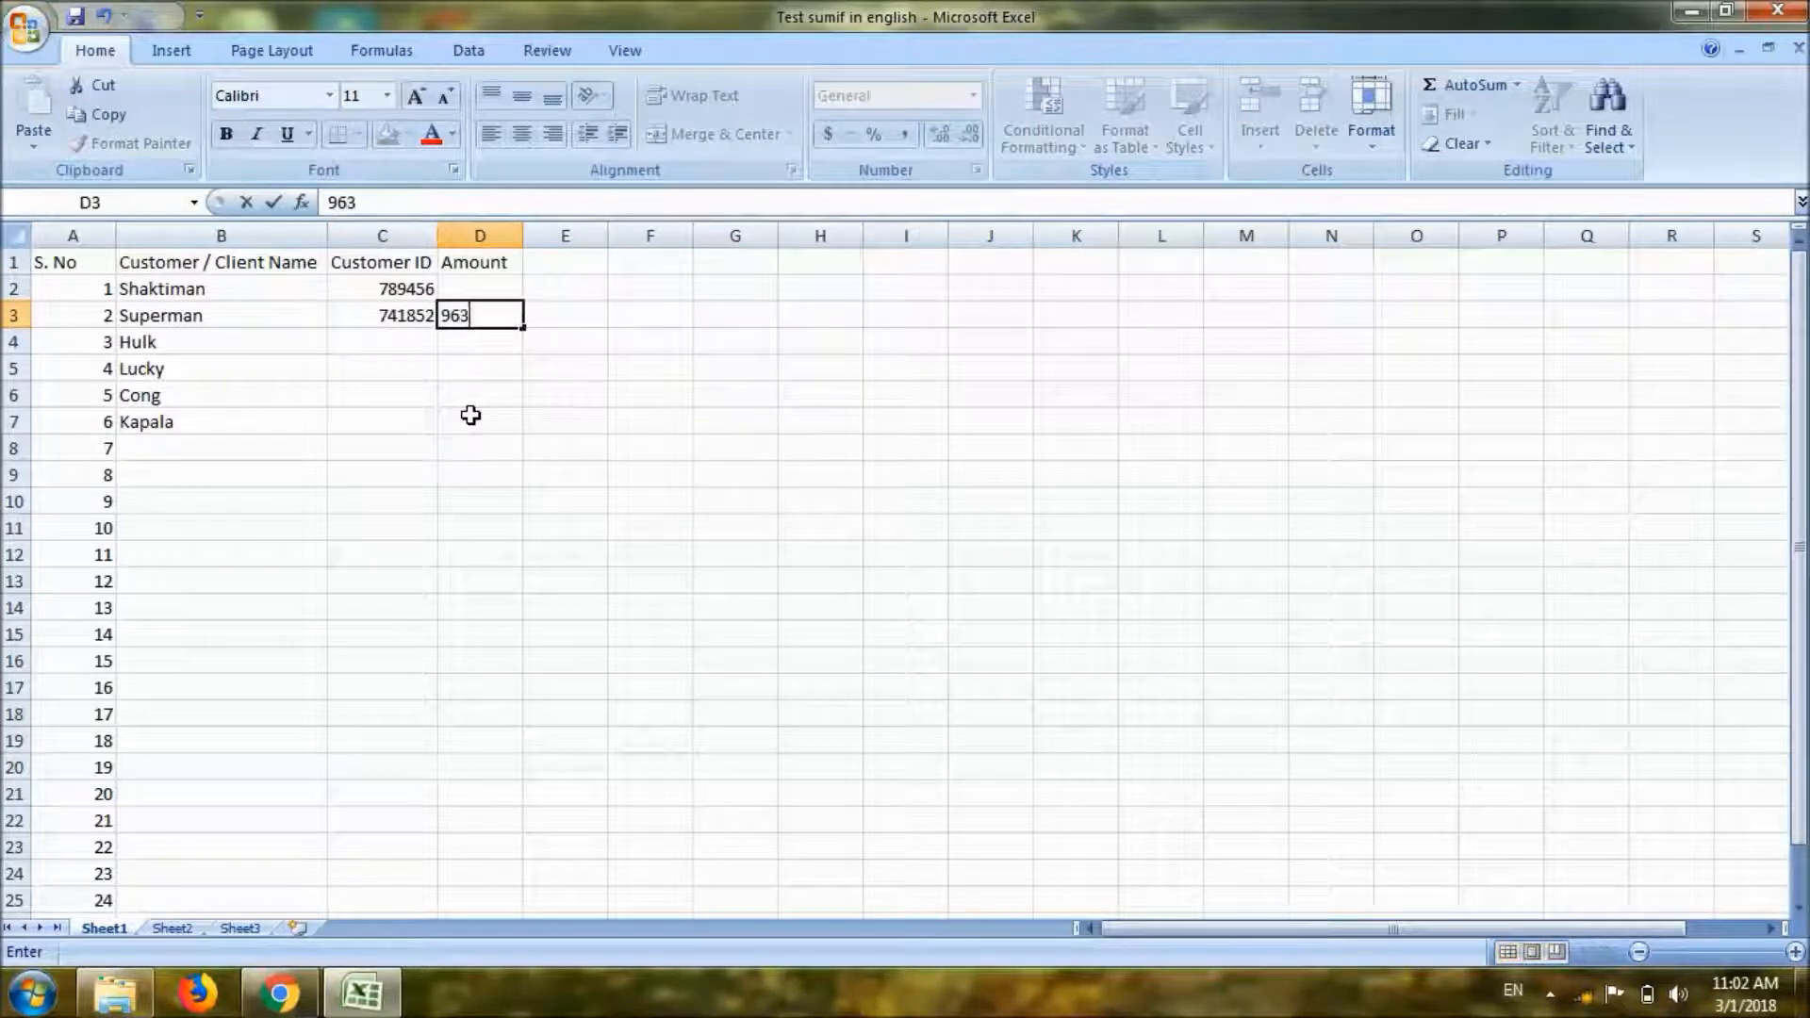
key(Return)
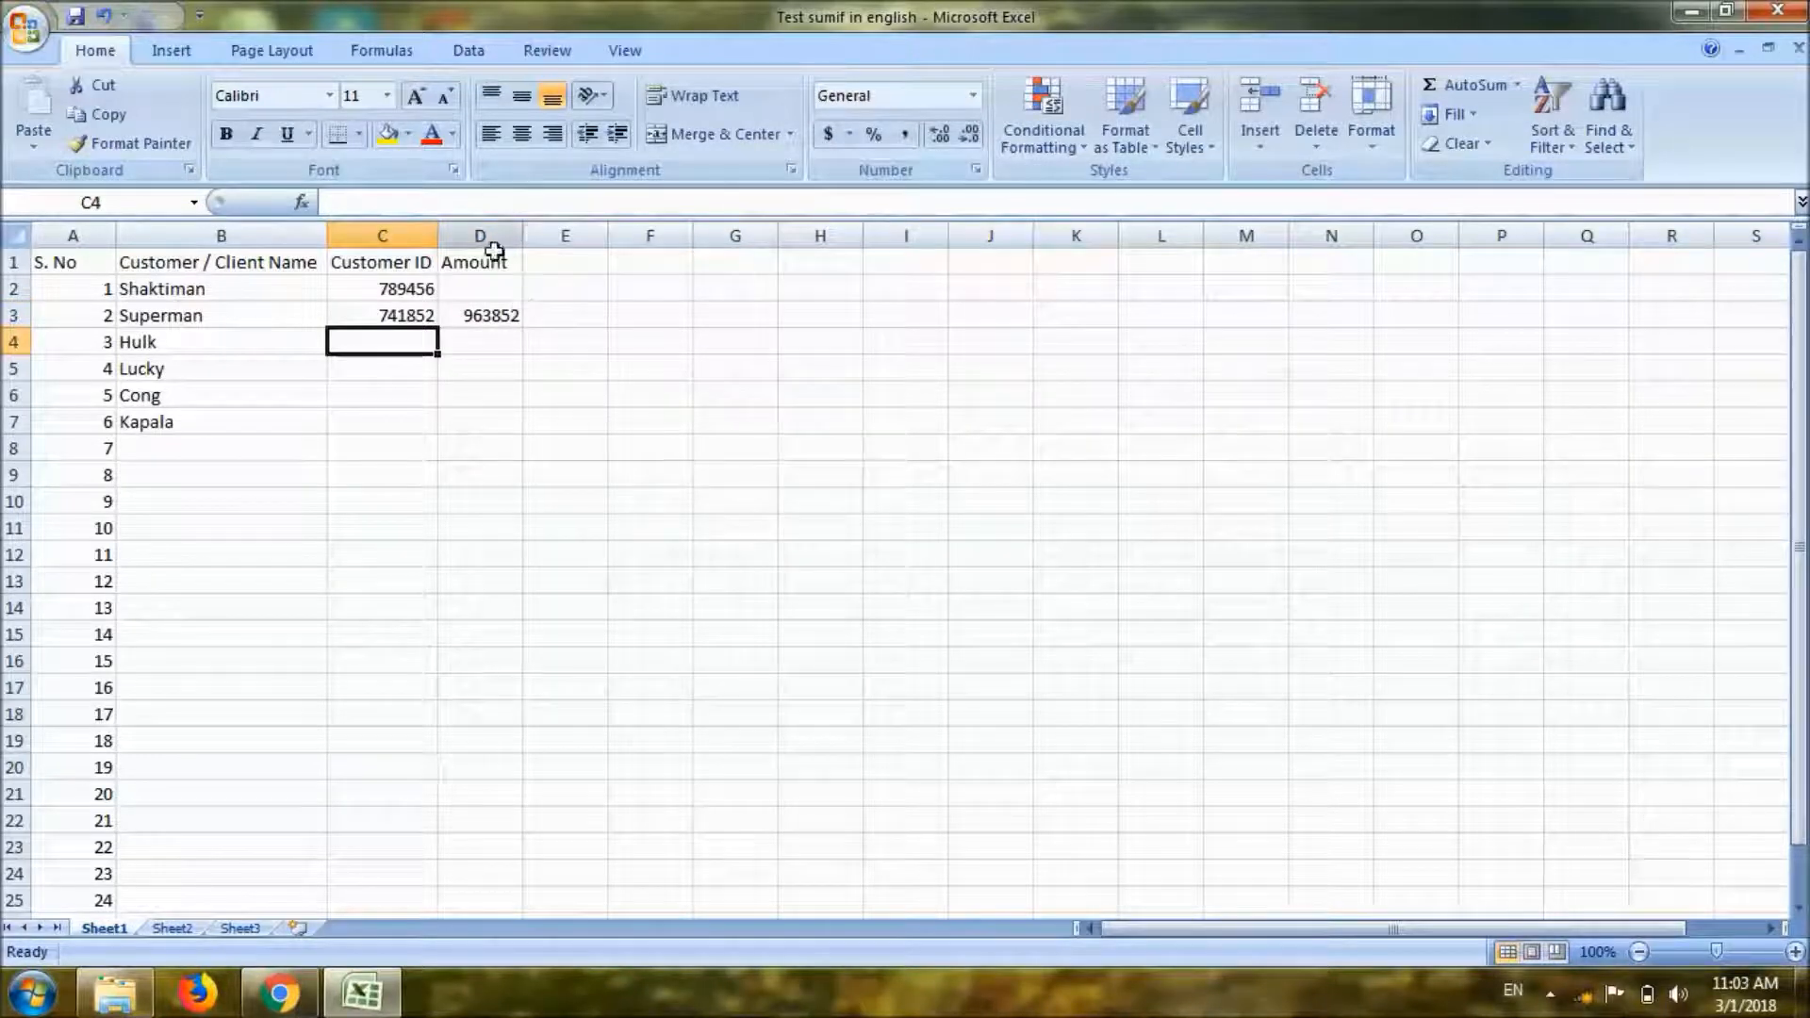
Move the customer ID from D3 to C4 by cutting and pasting it.
click(472, 317)
key(ctrl+x)
key(Left)
key(Down)
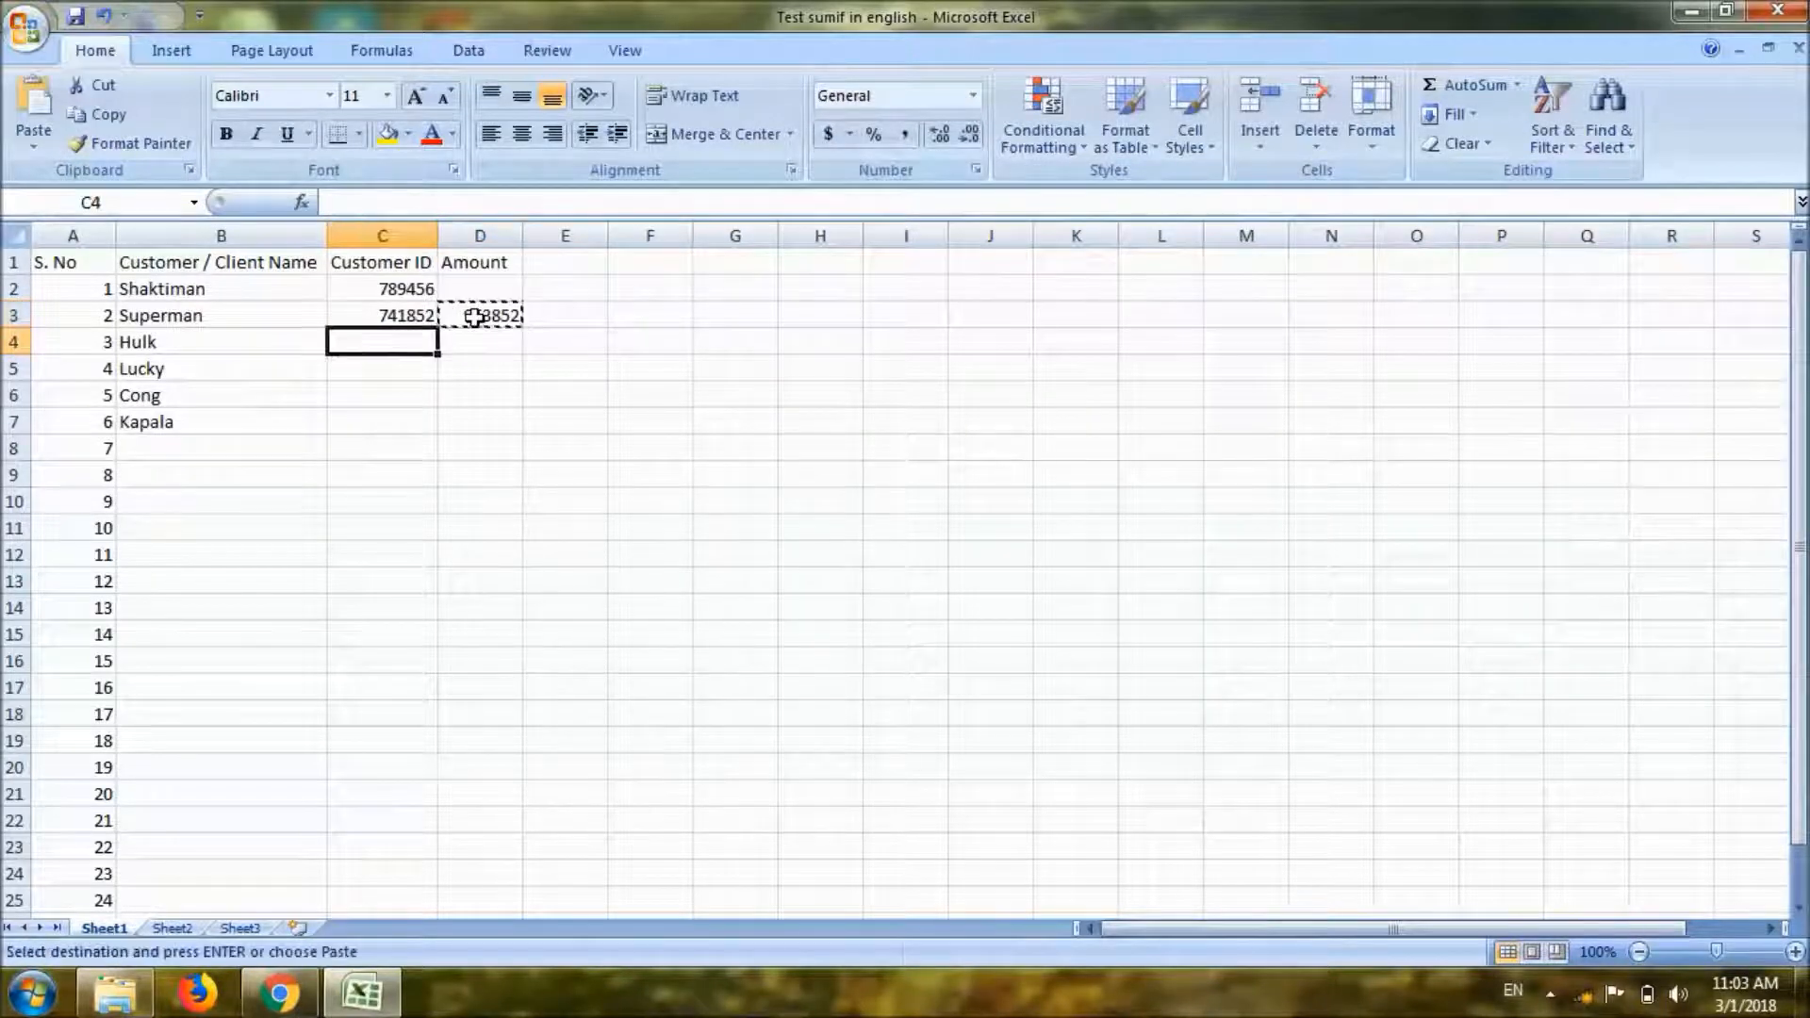
key(ctrl+v)
key(Down)
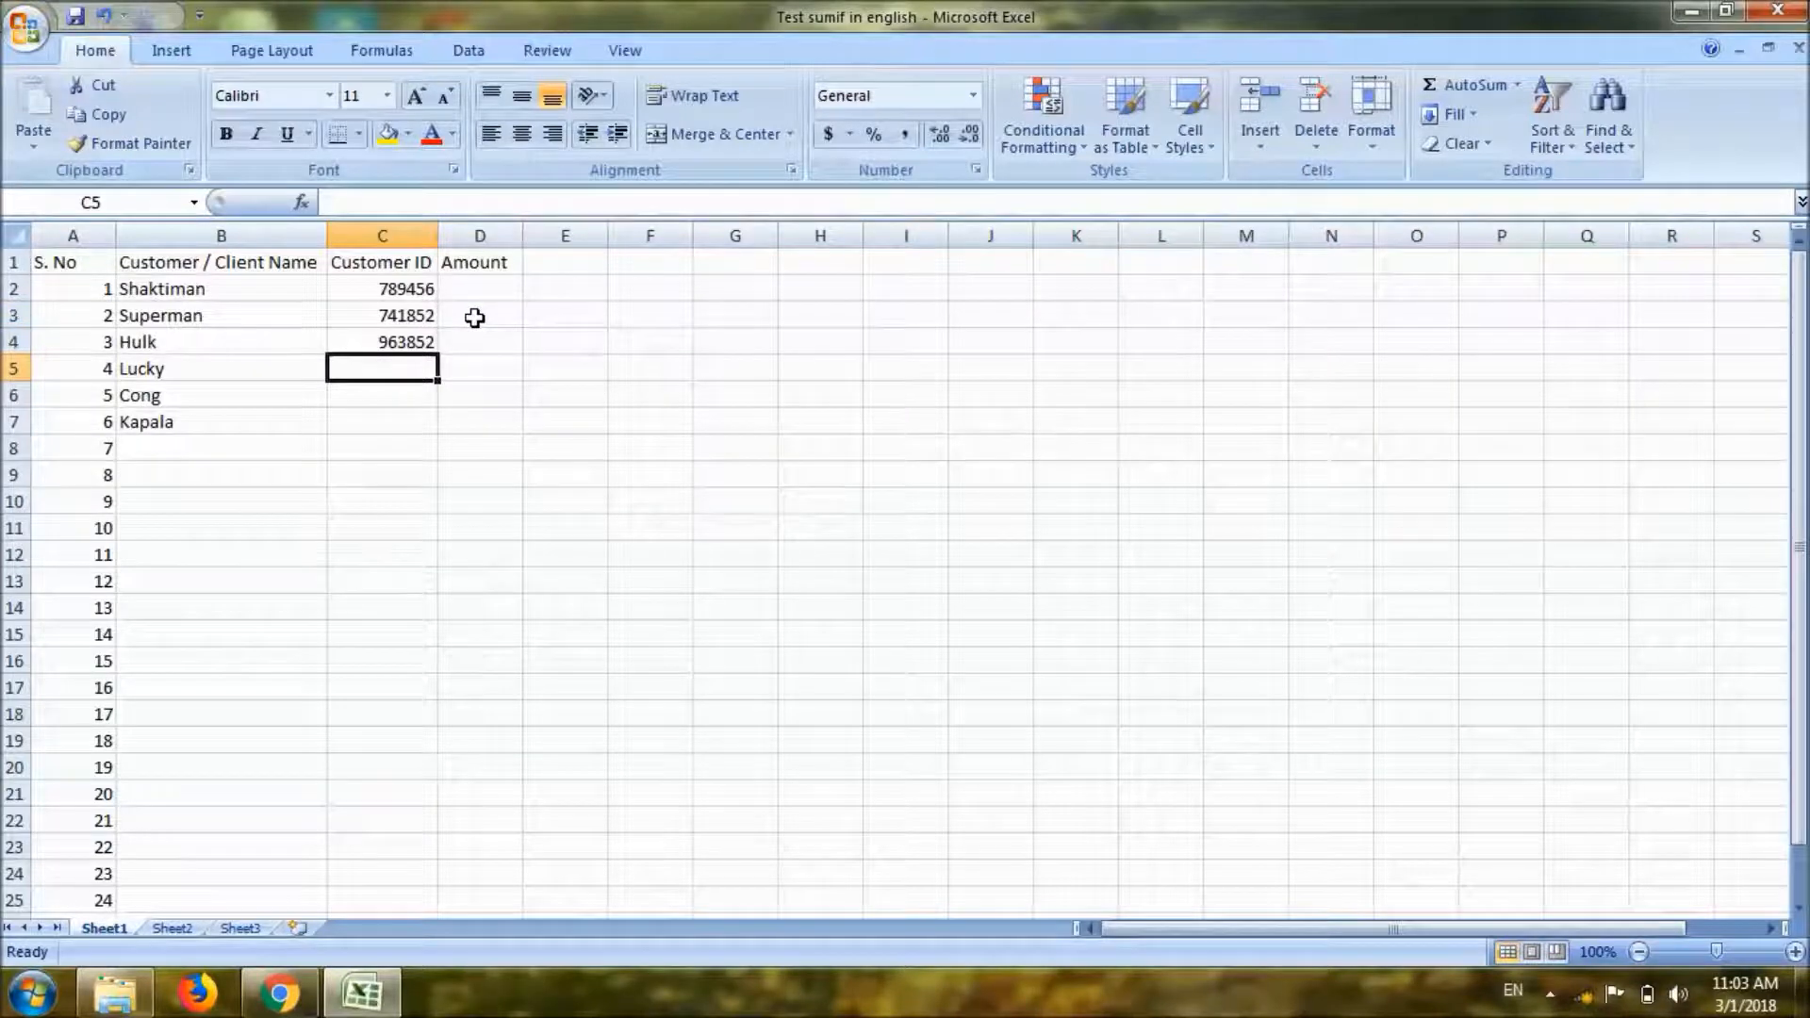
Enter six-digit customer IDs for the fourth, fifth and sixth customers in C5:C7.
text(852741)
key(Return)
text(963)
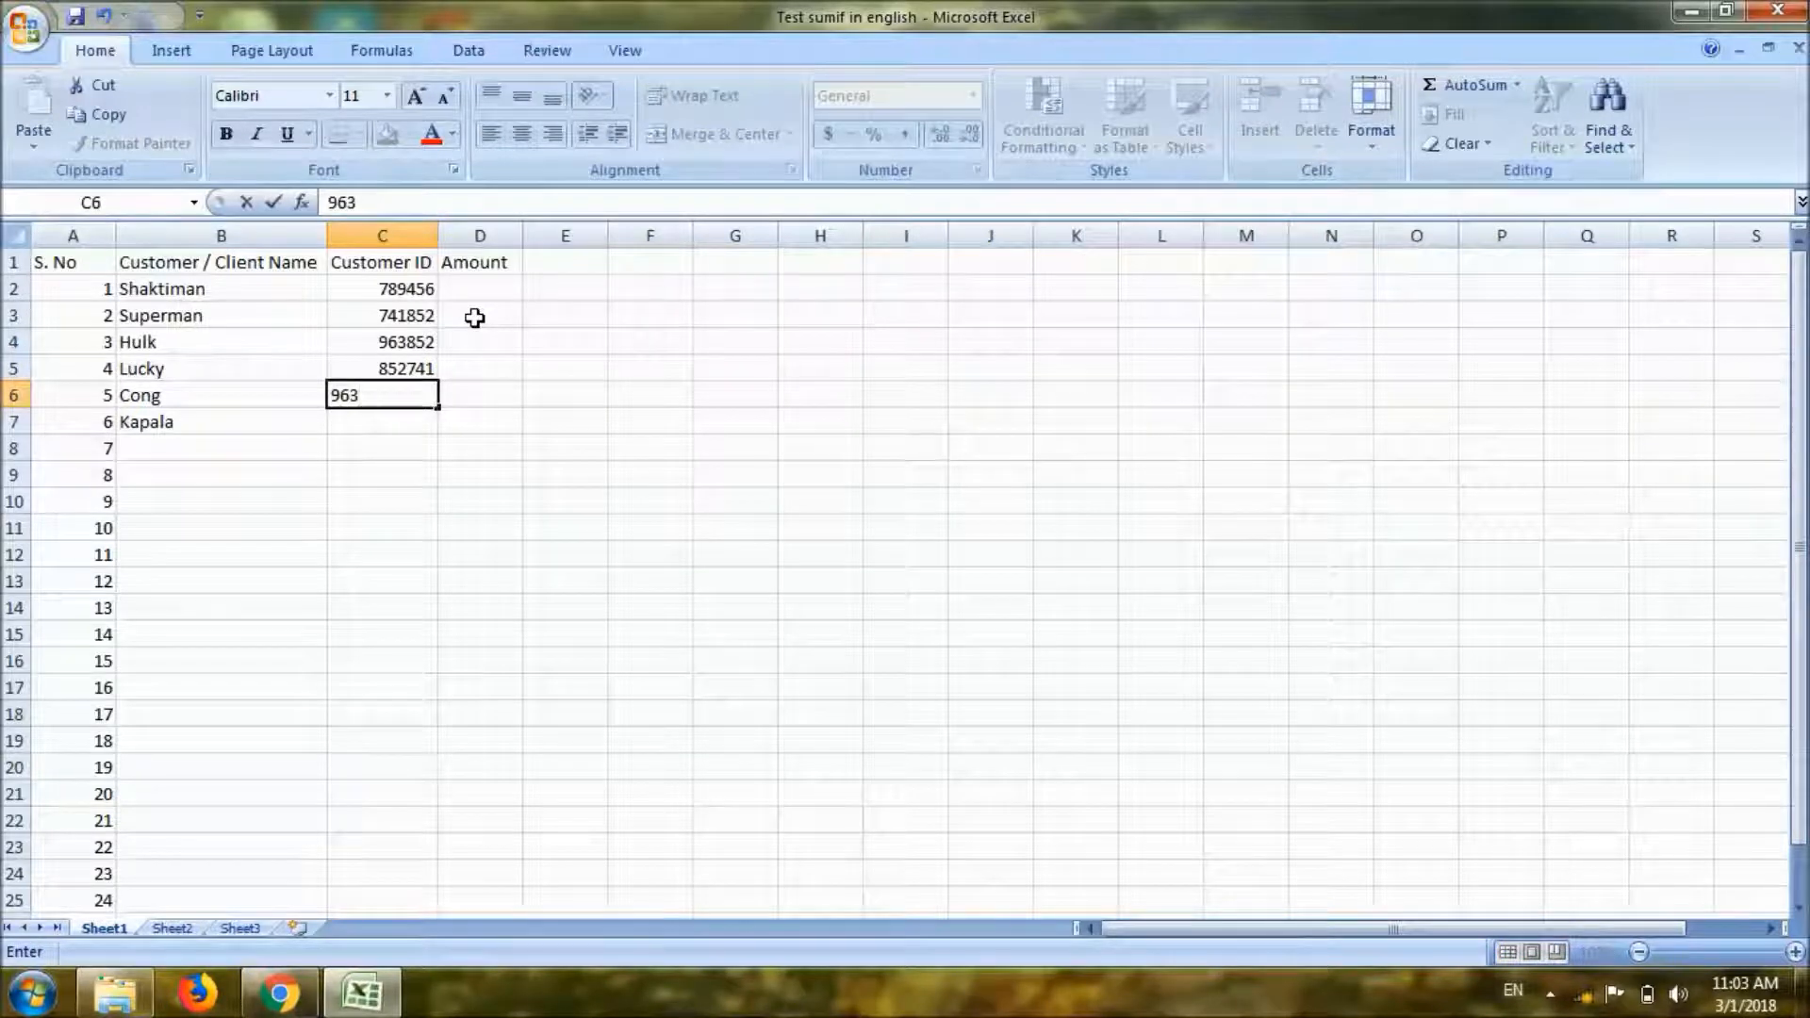
text(741)
key(Return)
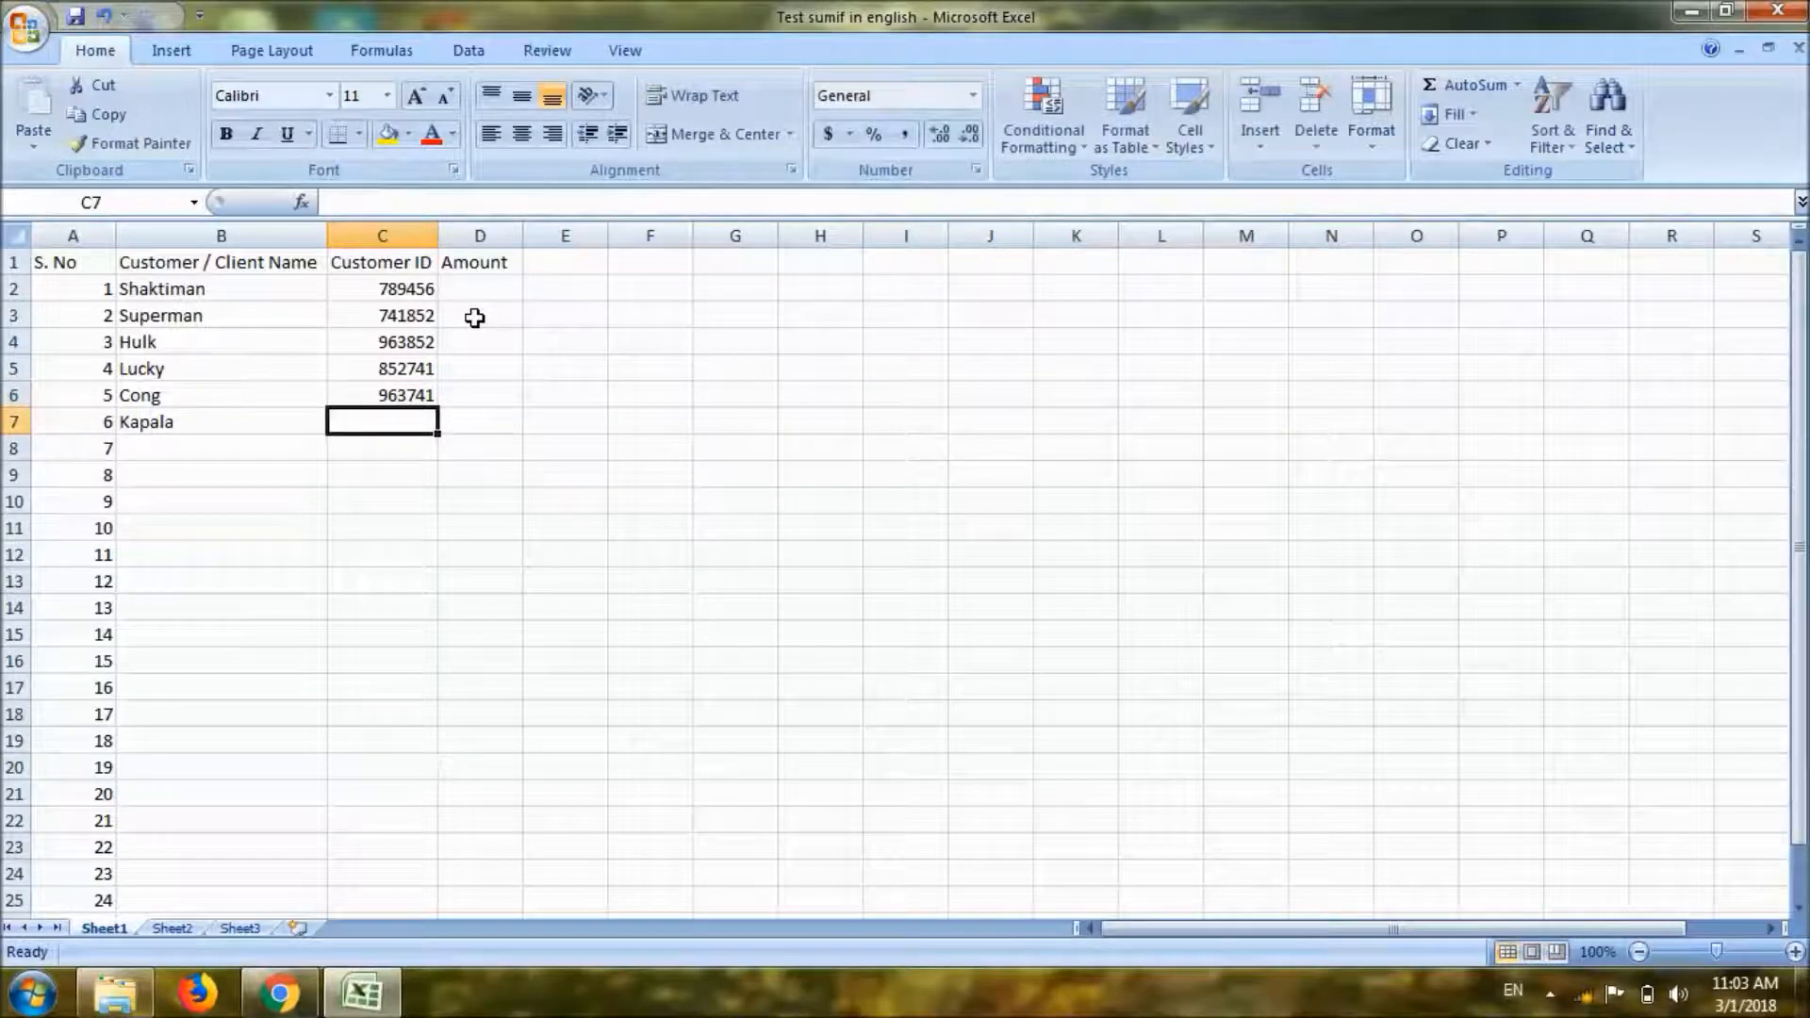
text(123654)
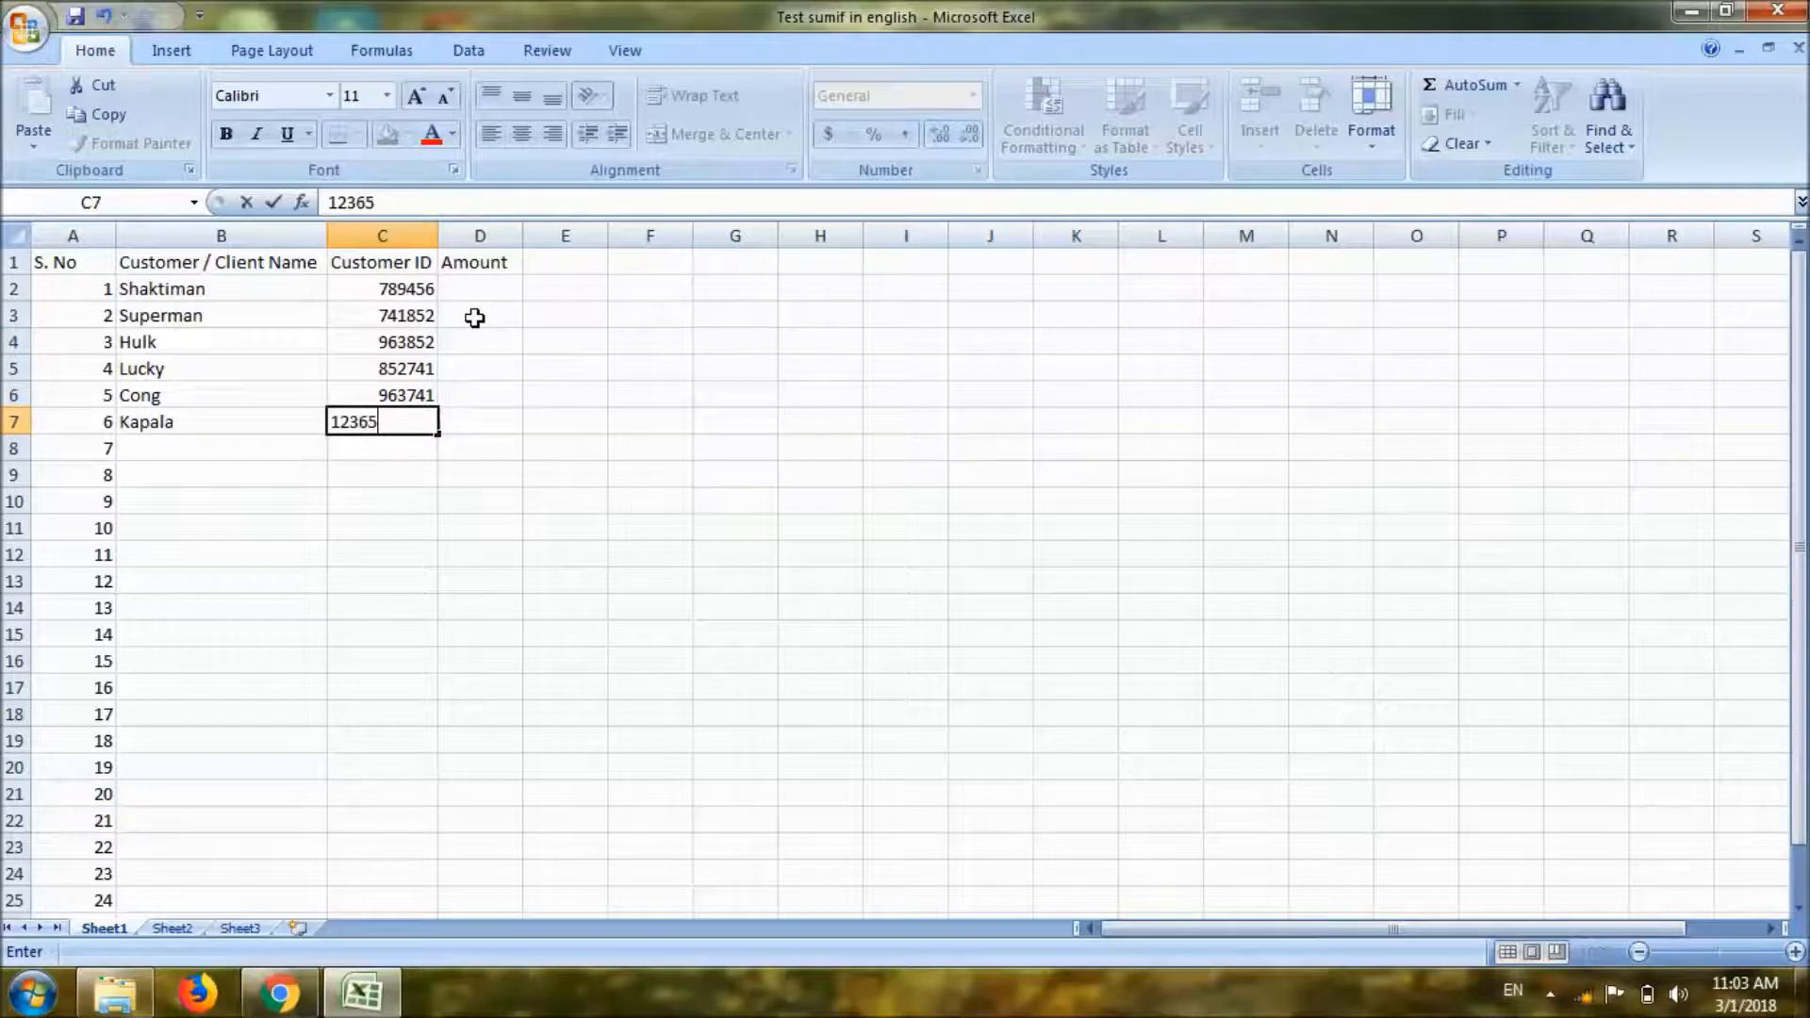
key(Return)
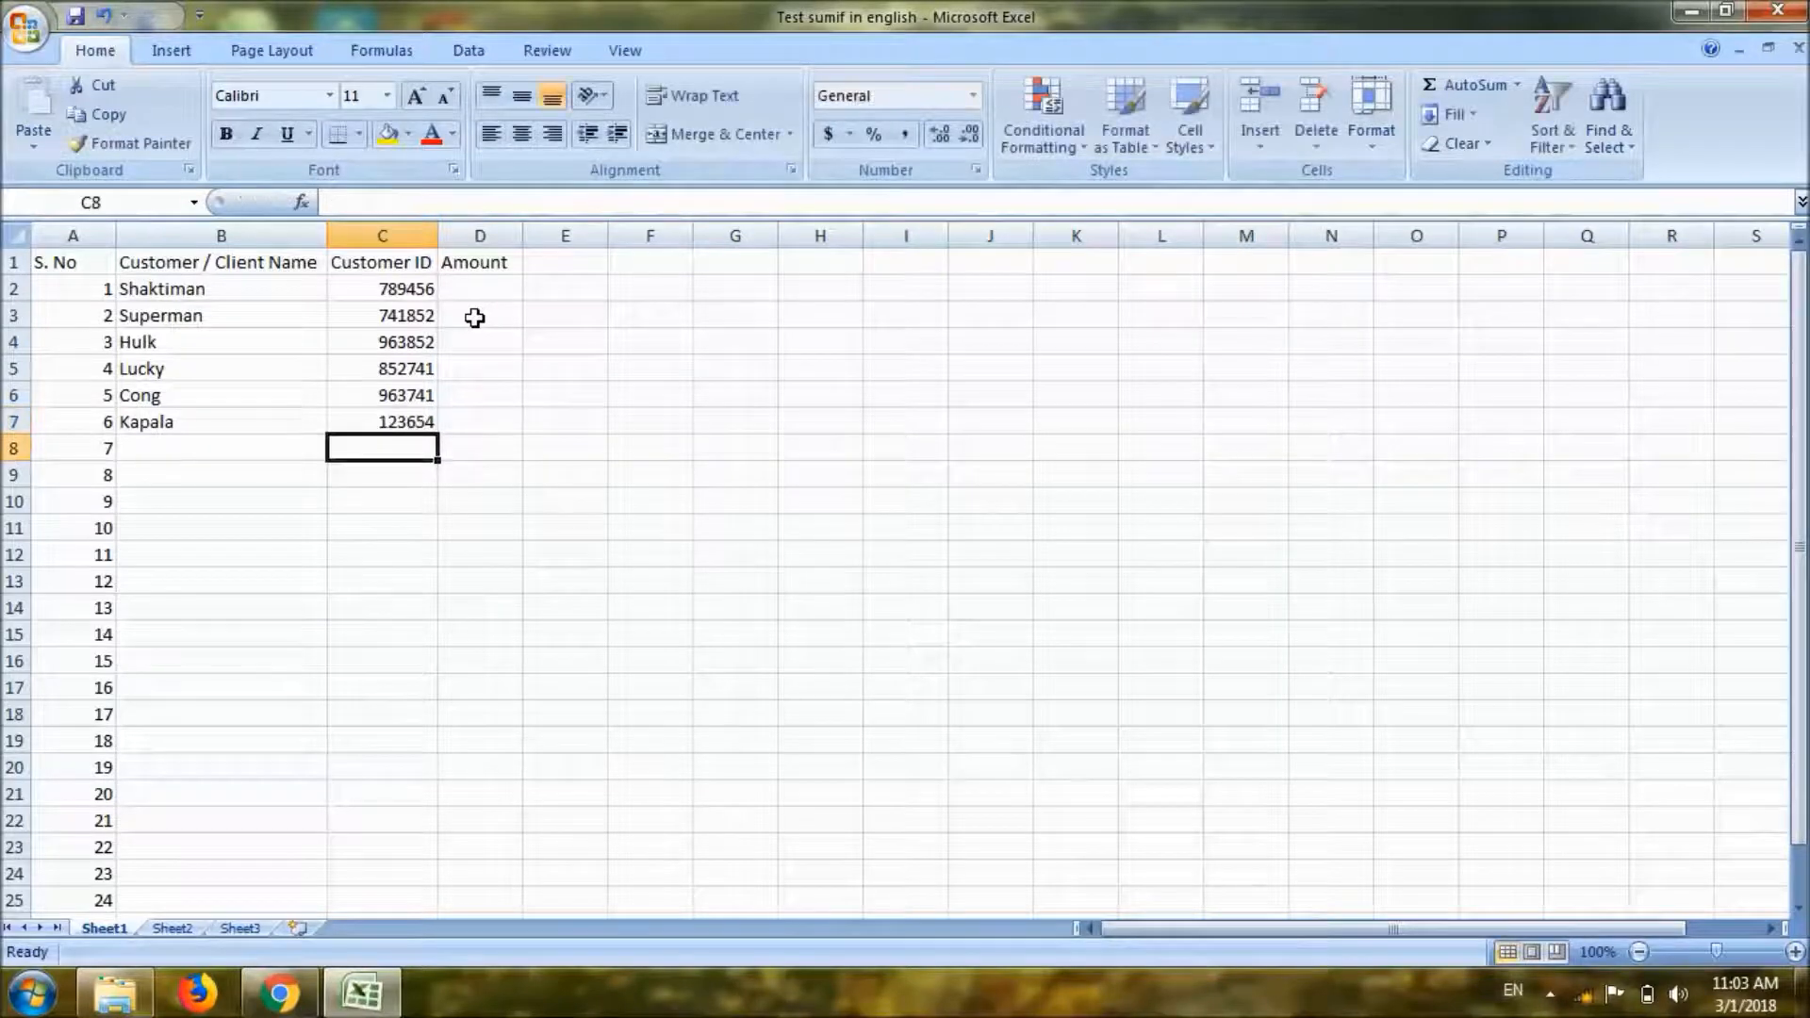
Copy the customer names and IDs in B2:C7 and paste them starting at B8.
click(240, 290)
drag(240, 290, 376, 432)
key(ctrl+c)
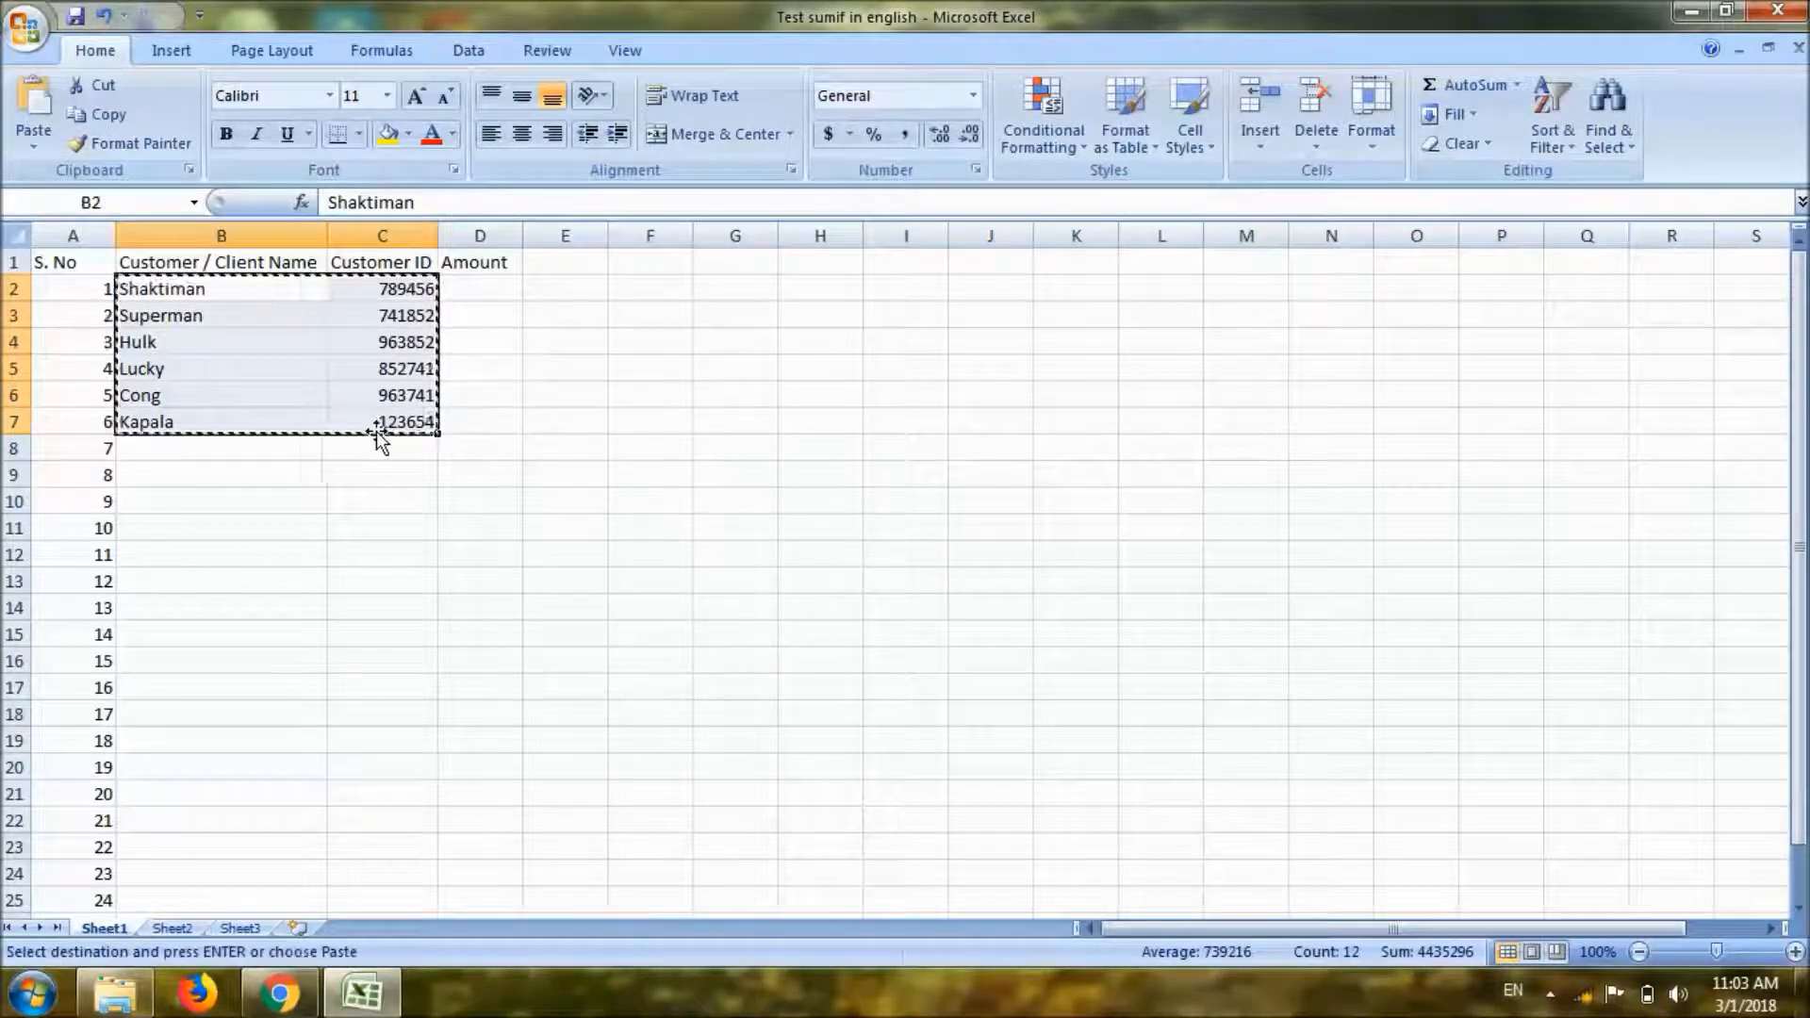
key(Down)
key(Down)
key(Down)
key(Down)
key(Down)
key(Down)
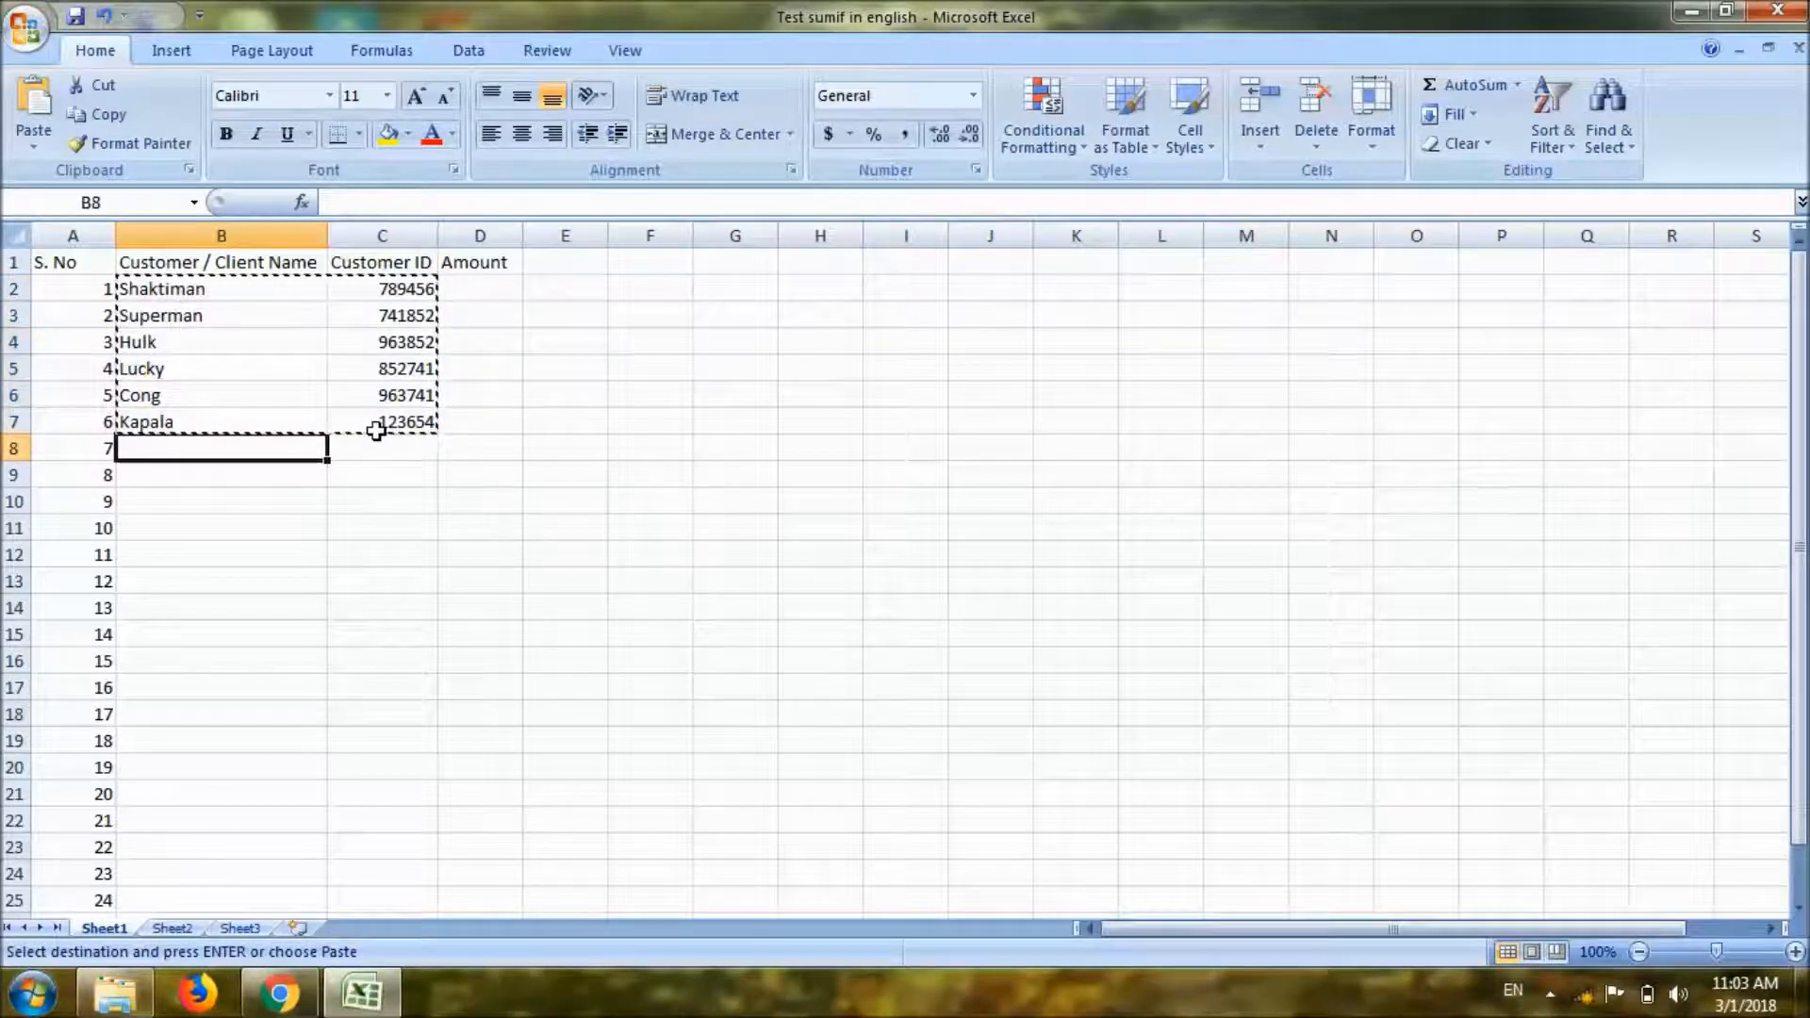
key(ctrl+v)
Copy the customer names and IDs in B2:C13, reselecting the whole block from B2.
key(ctrl+Up)
key(Down)
key(shift+Right)
key(ctrl+shift+Down)
key(ctrl+c)
key(ctrl+Down)
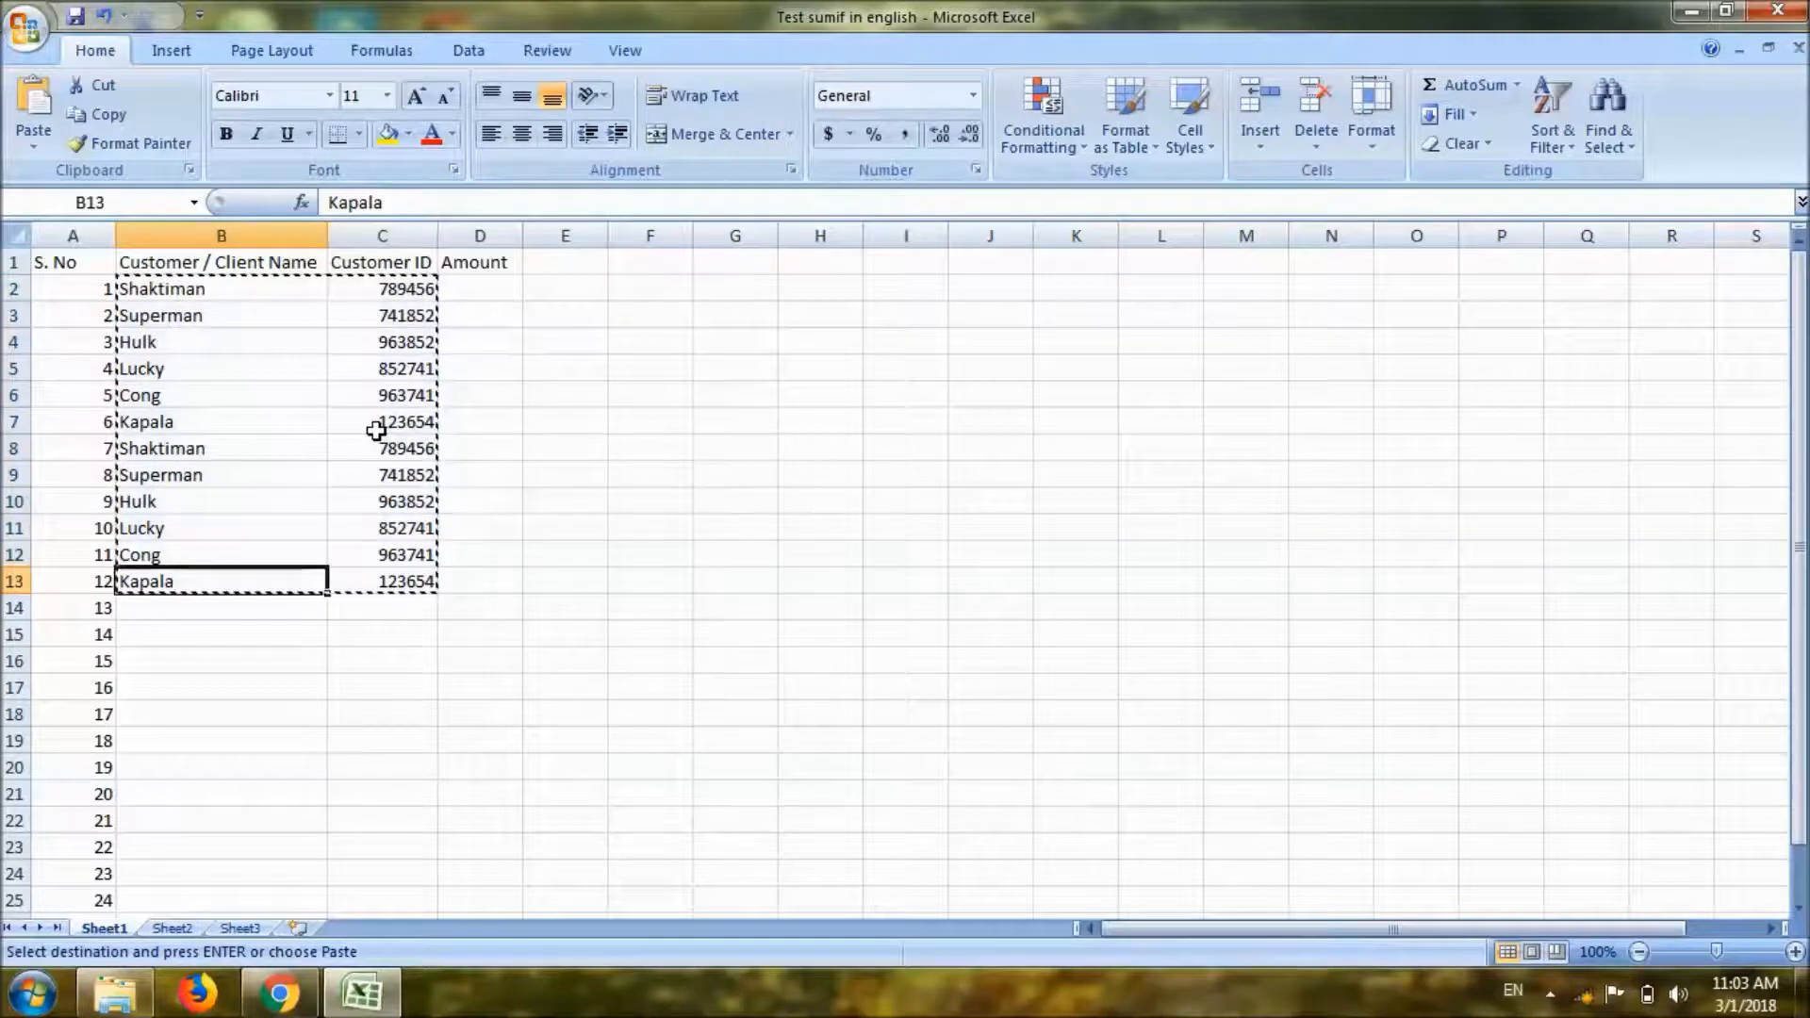
key(ctrl+Up)
key(Down)
key(shift+Right)
key(Left)
key(Right)
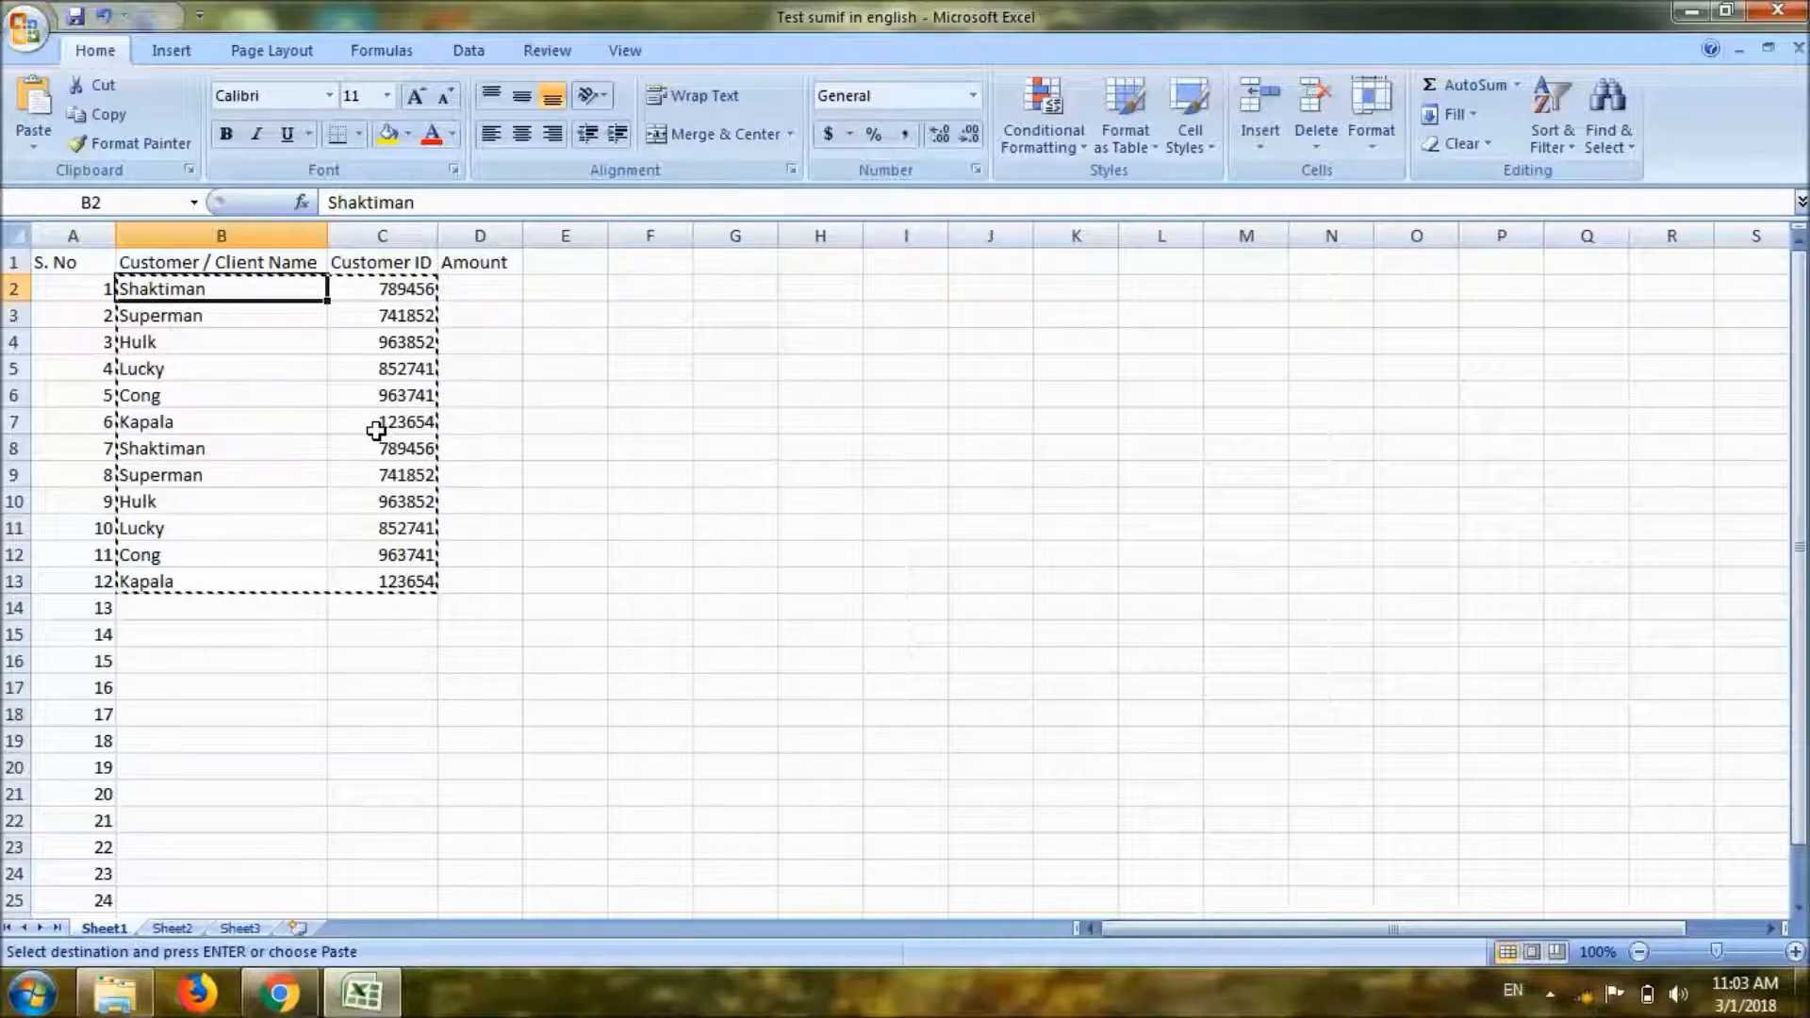
key(shift+Right)
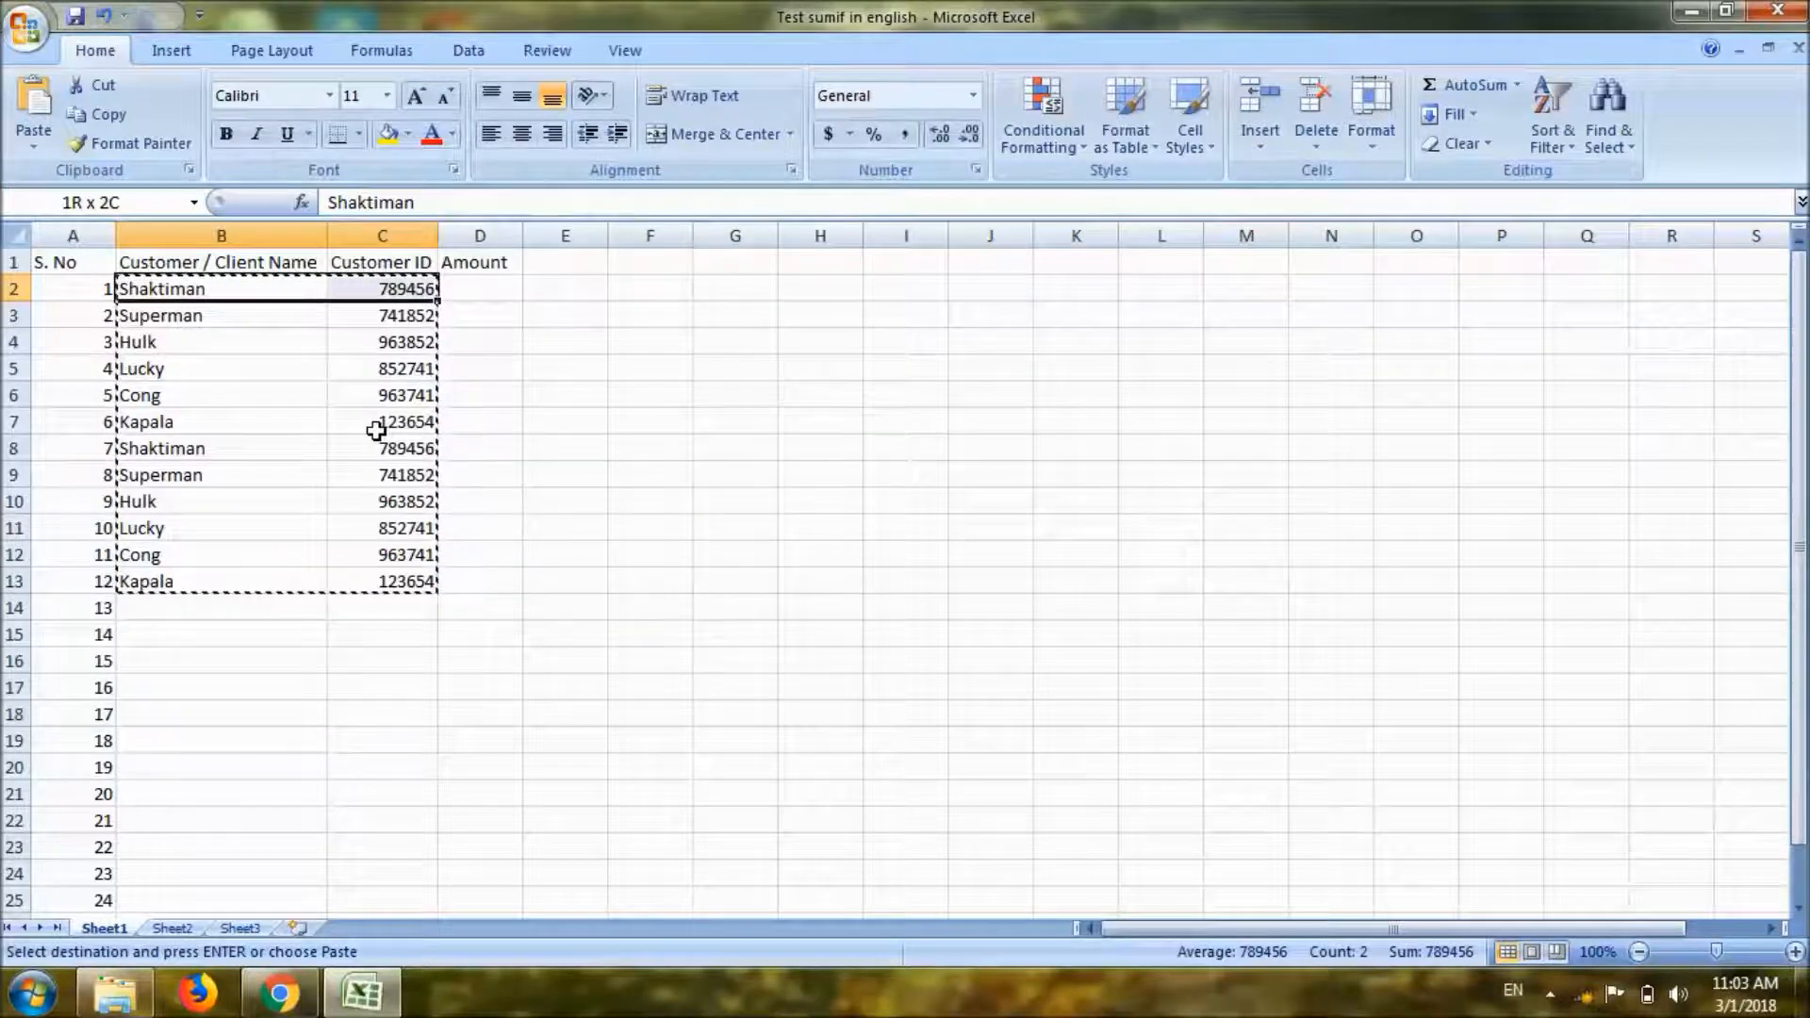
key(ctrl+shift+Down)
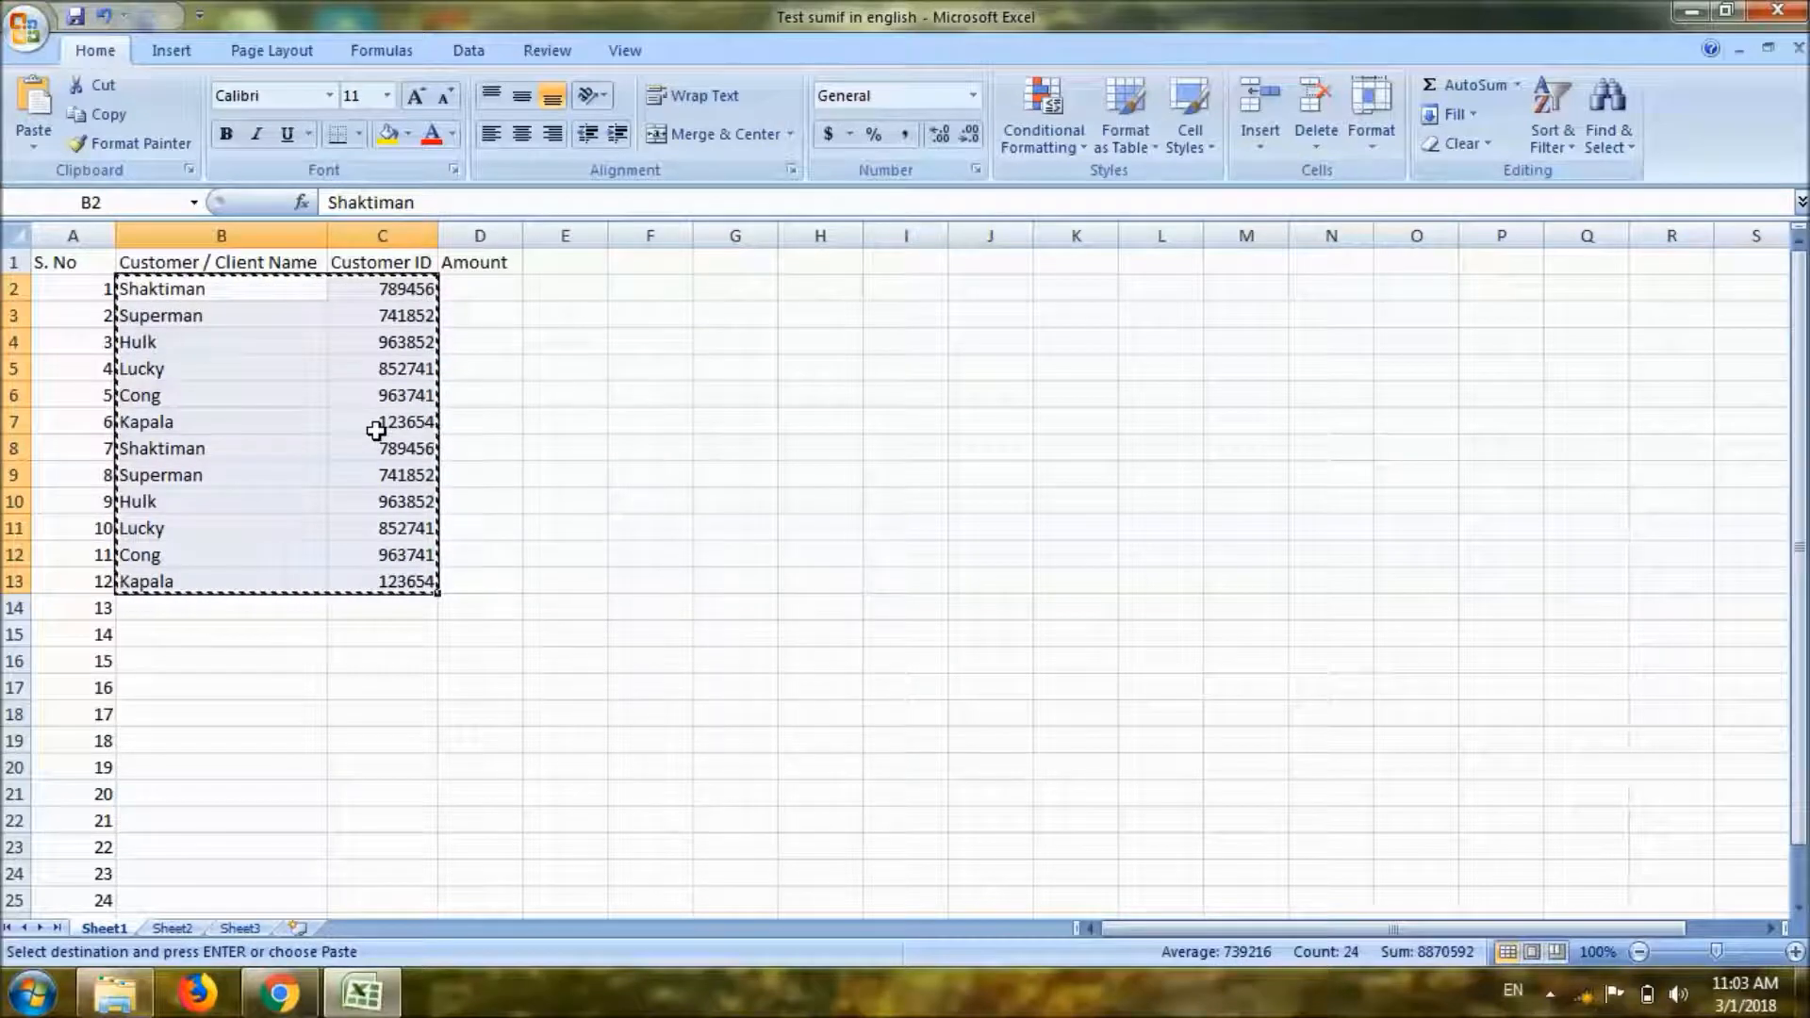
key(ctrl+Down)
key(Down)
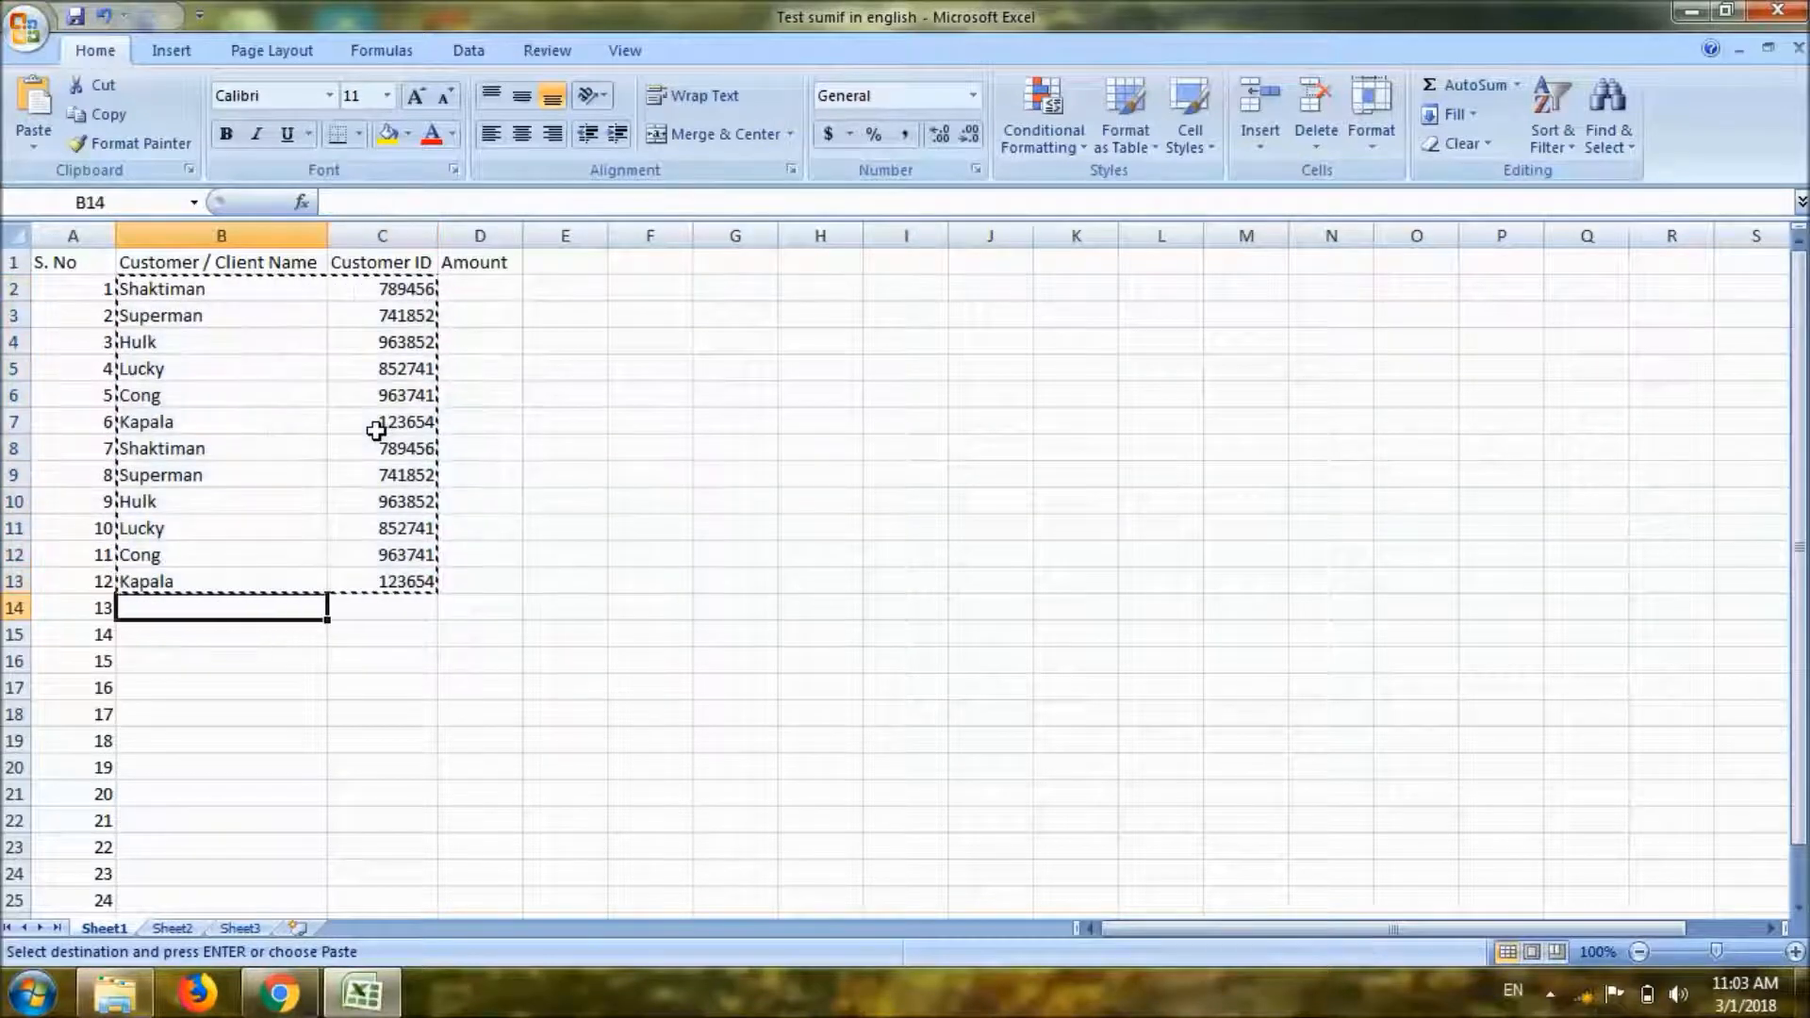
key(Up)
key(Up)
key(Up)
key(Up)
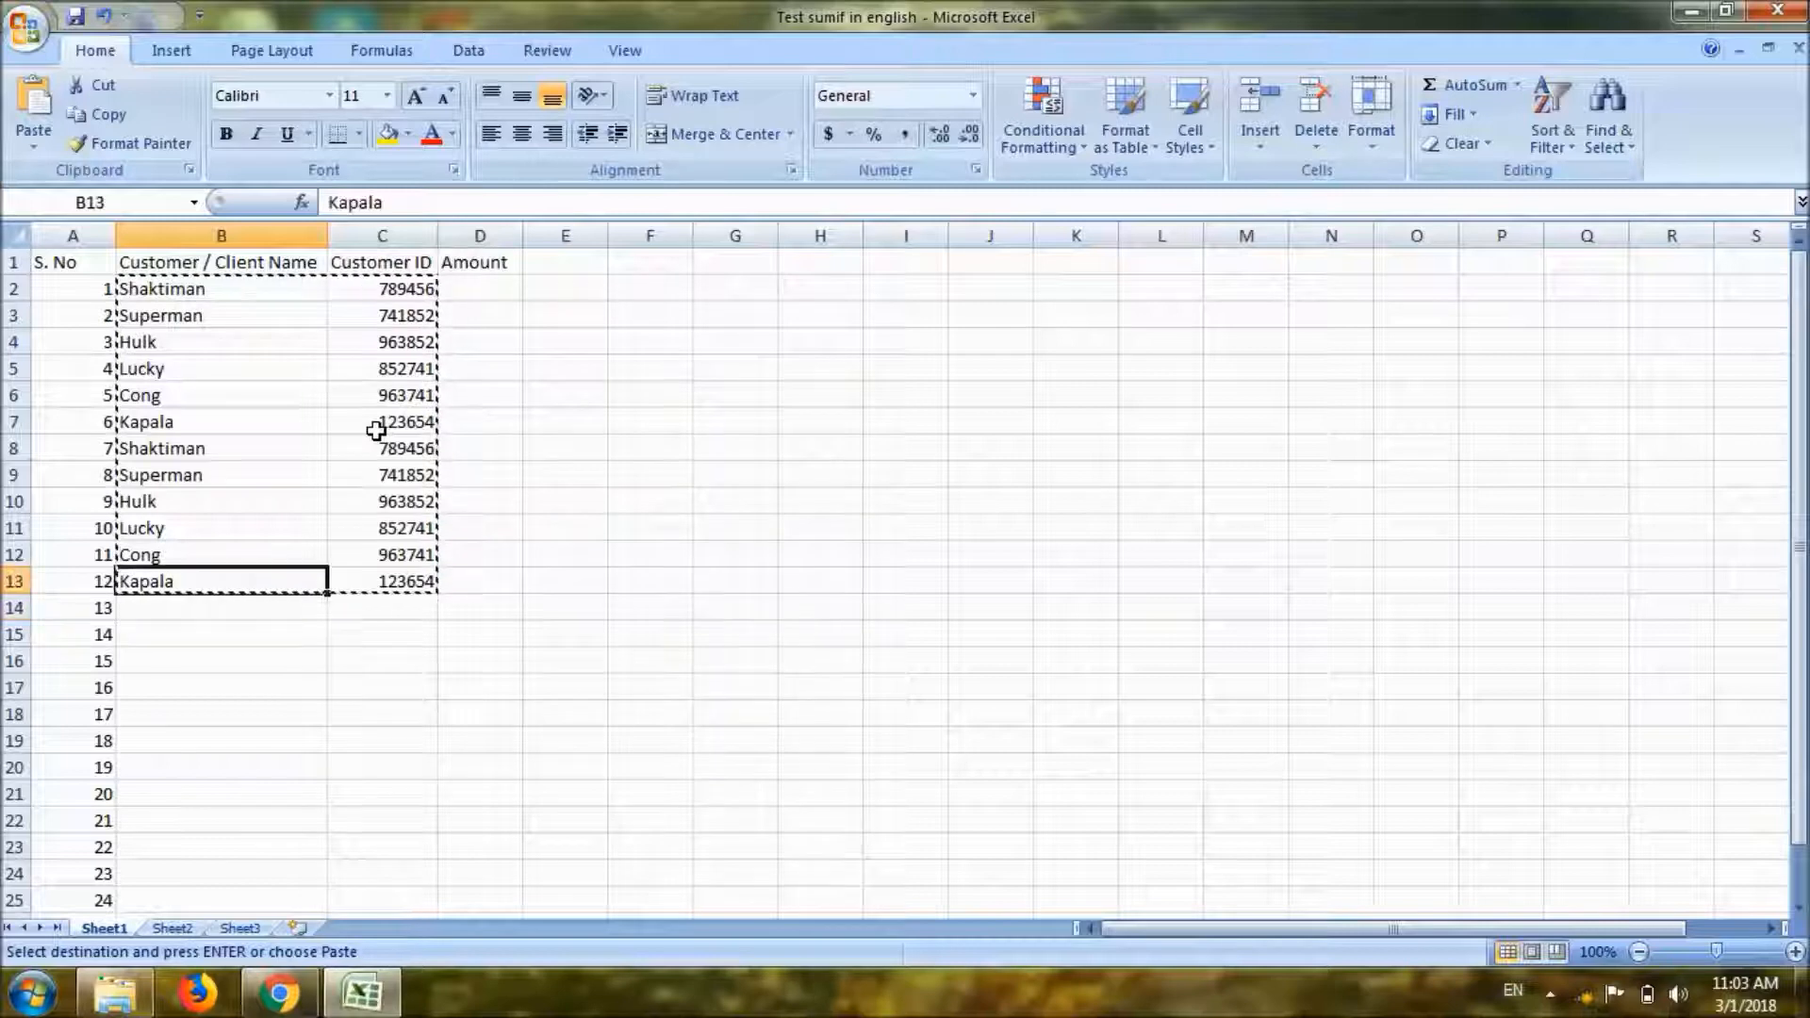
key(Down)
key(Down)
key(Down)
key(Down)
key(Up)
key(Up)
key(Up)
key(Up)
key(Up)
key(Down)
key(Down)
key(Down)
key(Down)
key(Down)
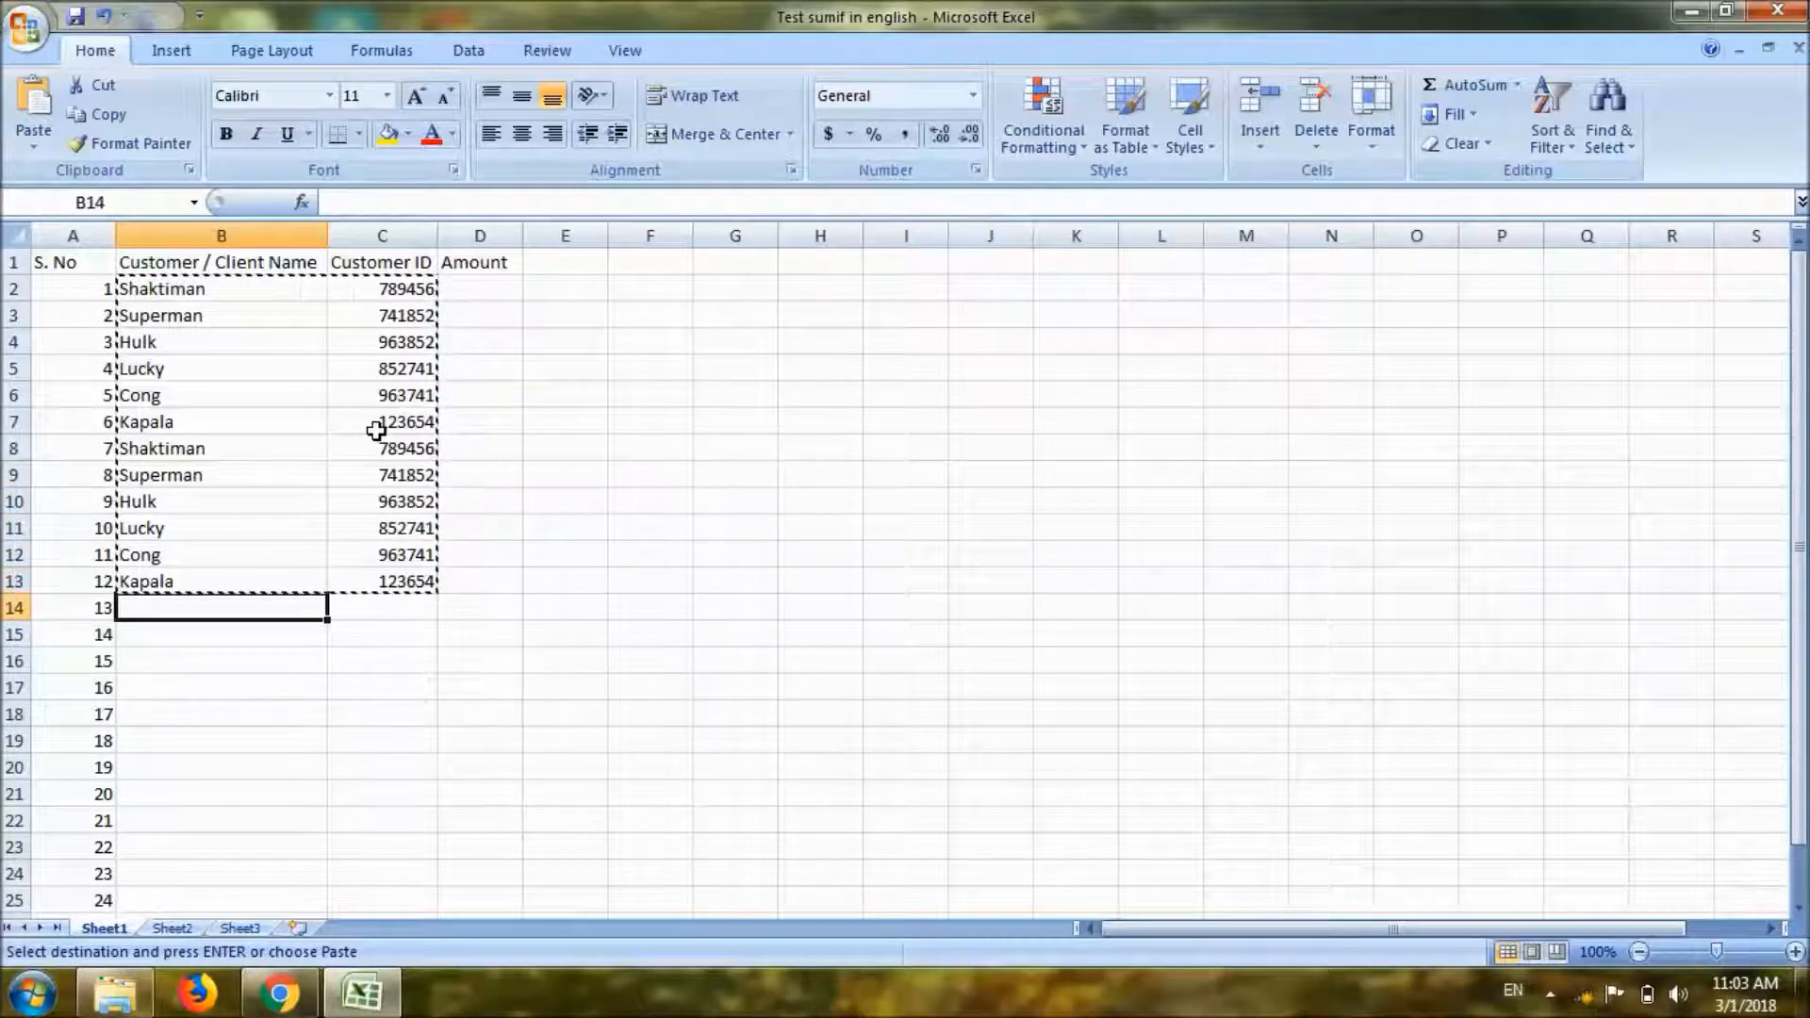
Paste the copied customer names and IDs starting at B14 to fill the rows through 25.
key(Down)
key(Up)
key(Up)
key(Down)
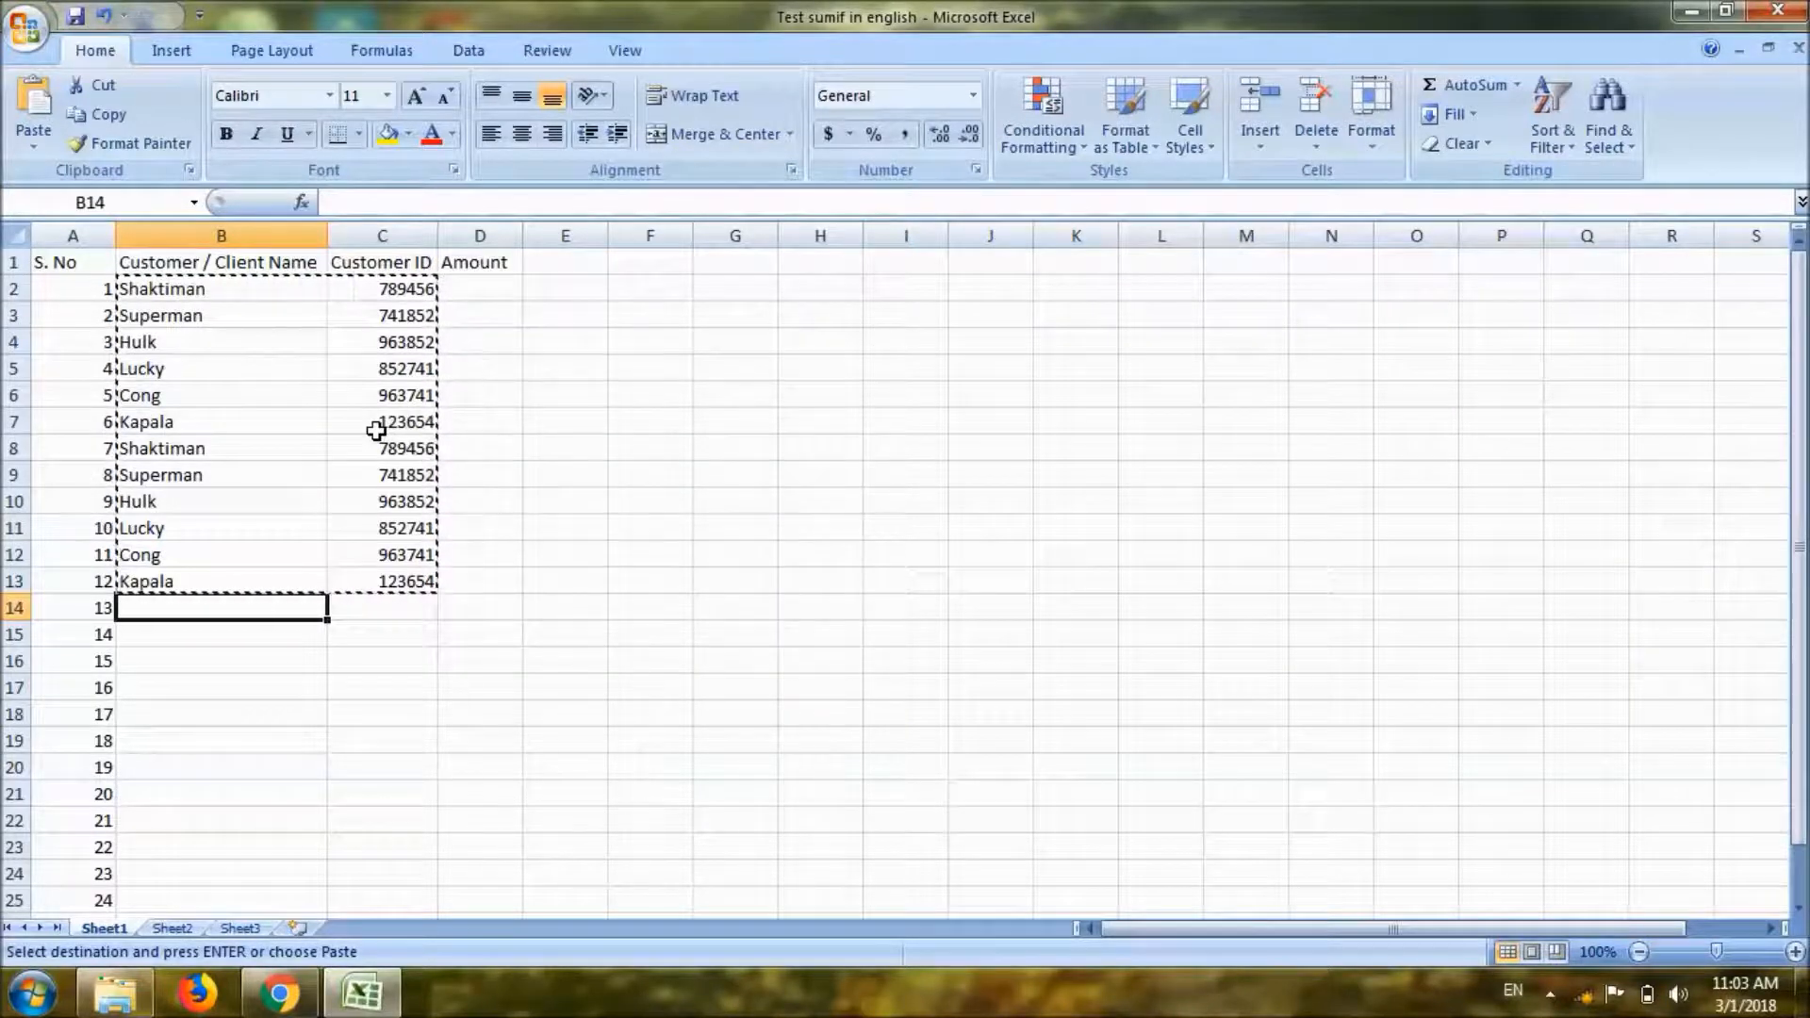
key(ctrl+v)
key(ctrl+Up)
key(Down)
key(ctrl+shift+Down)
key(shift+Right)
key(ctrl+c)
key(ctrl+Down)
key(Down)
key(Down)
key(Up)
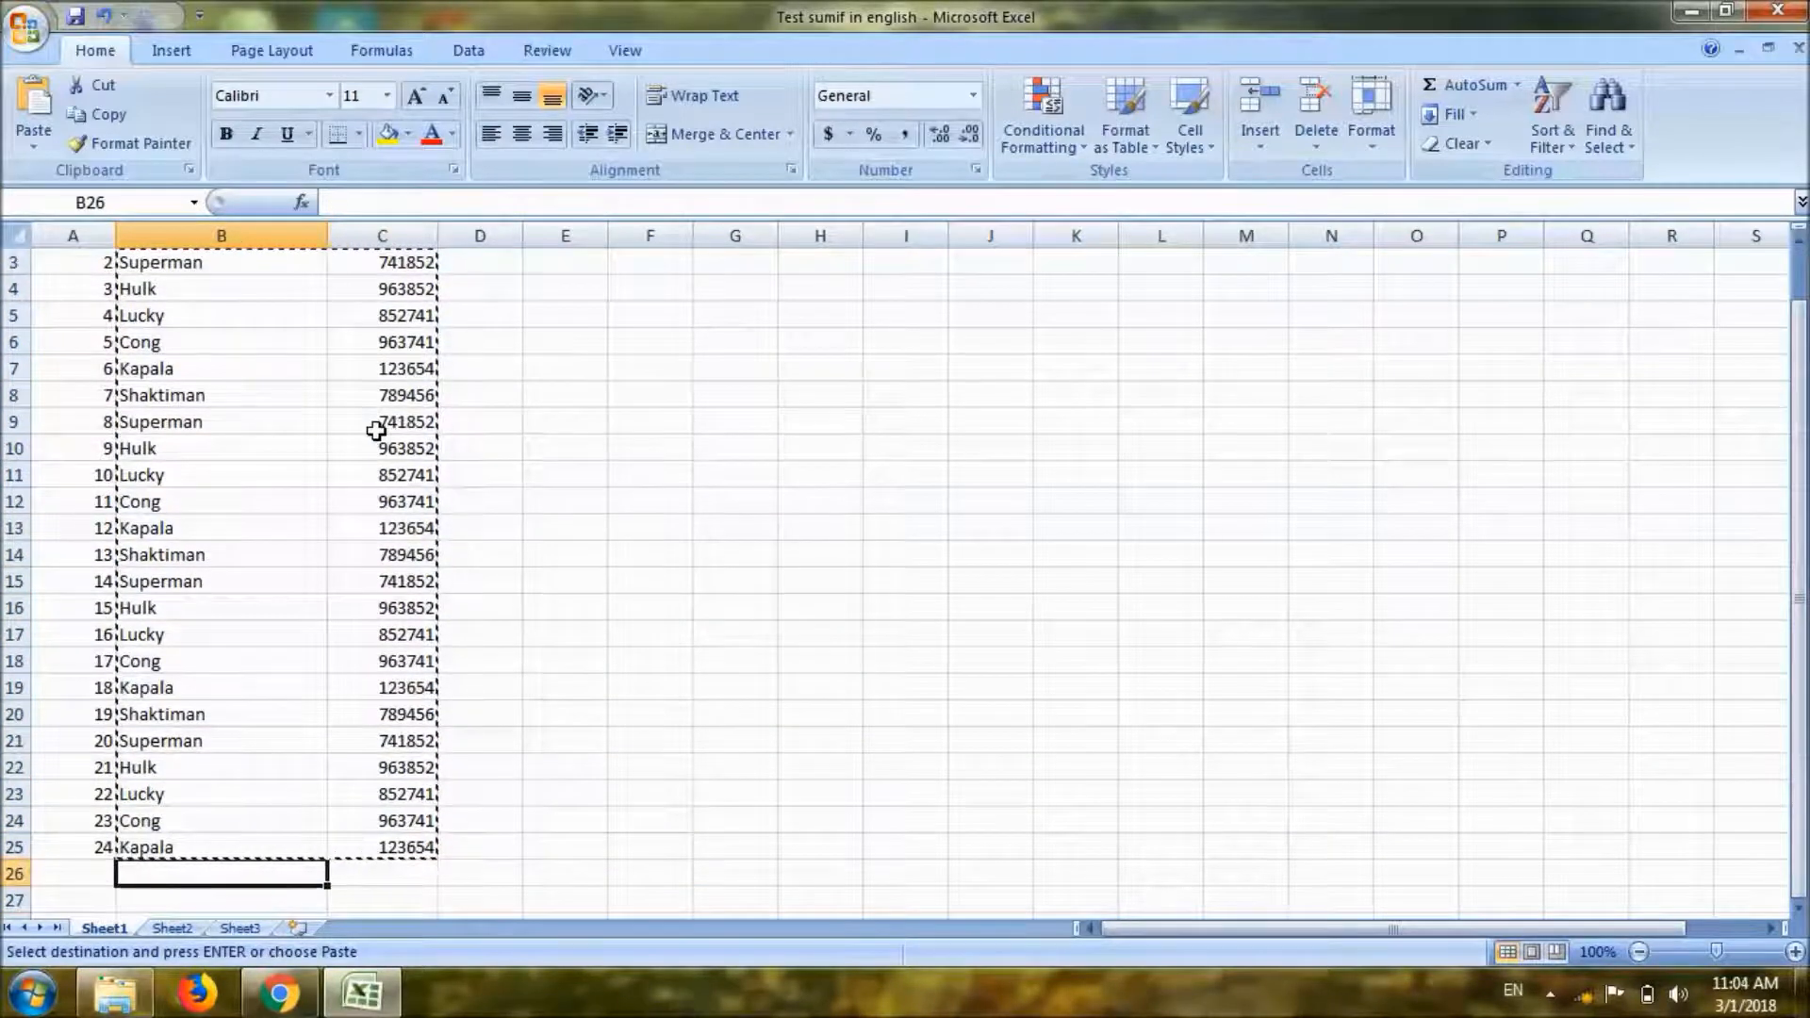
key(ctrl+Up)
key(ctrl+Up)
key(Down)
key(Right)
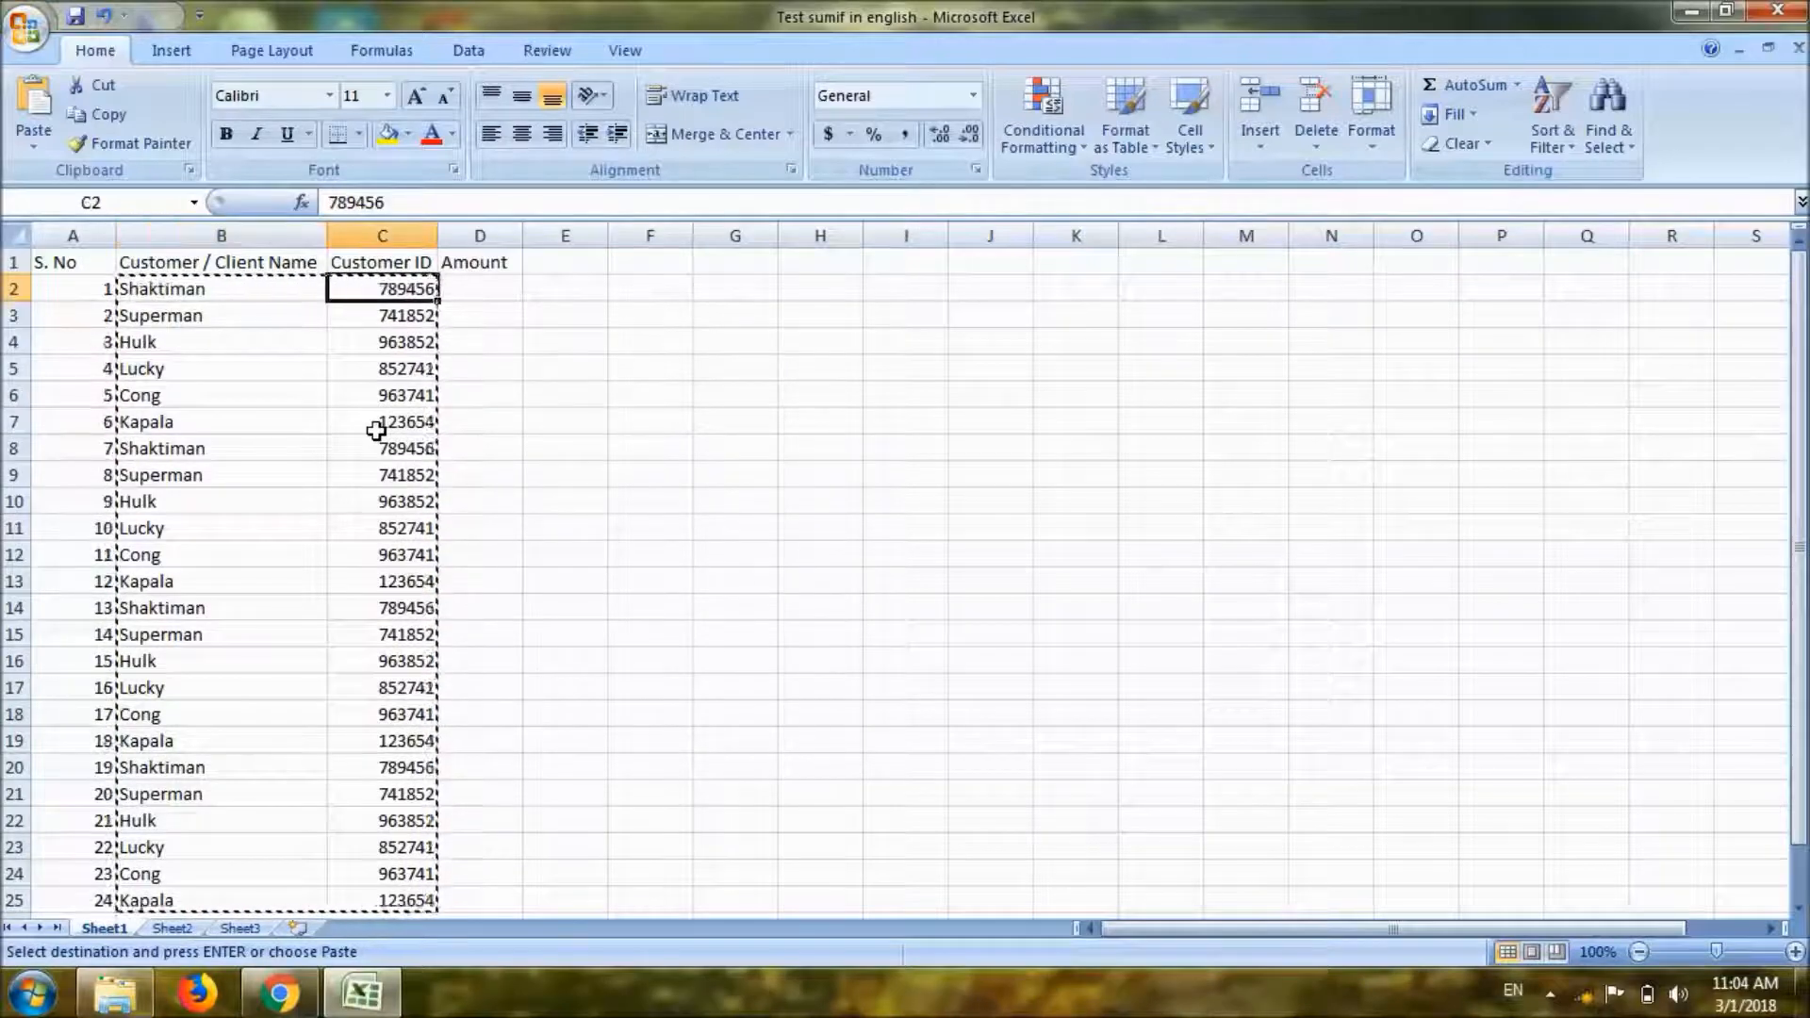
key(Escape)
key(Left)
key(Down)
key(Down)
key(ctrl+Down)
key(Down)
key(Down)
key(ctrl+Up)
key(ctrl+Up)
Enter the amounts 85, 74 and 96 in D2:D4.
key(Down)
key(Right)
key(Right)
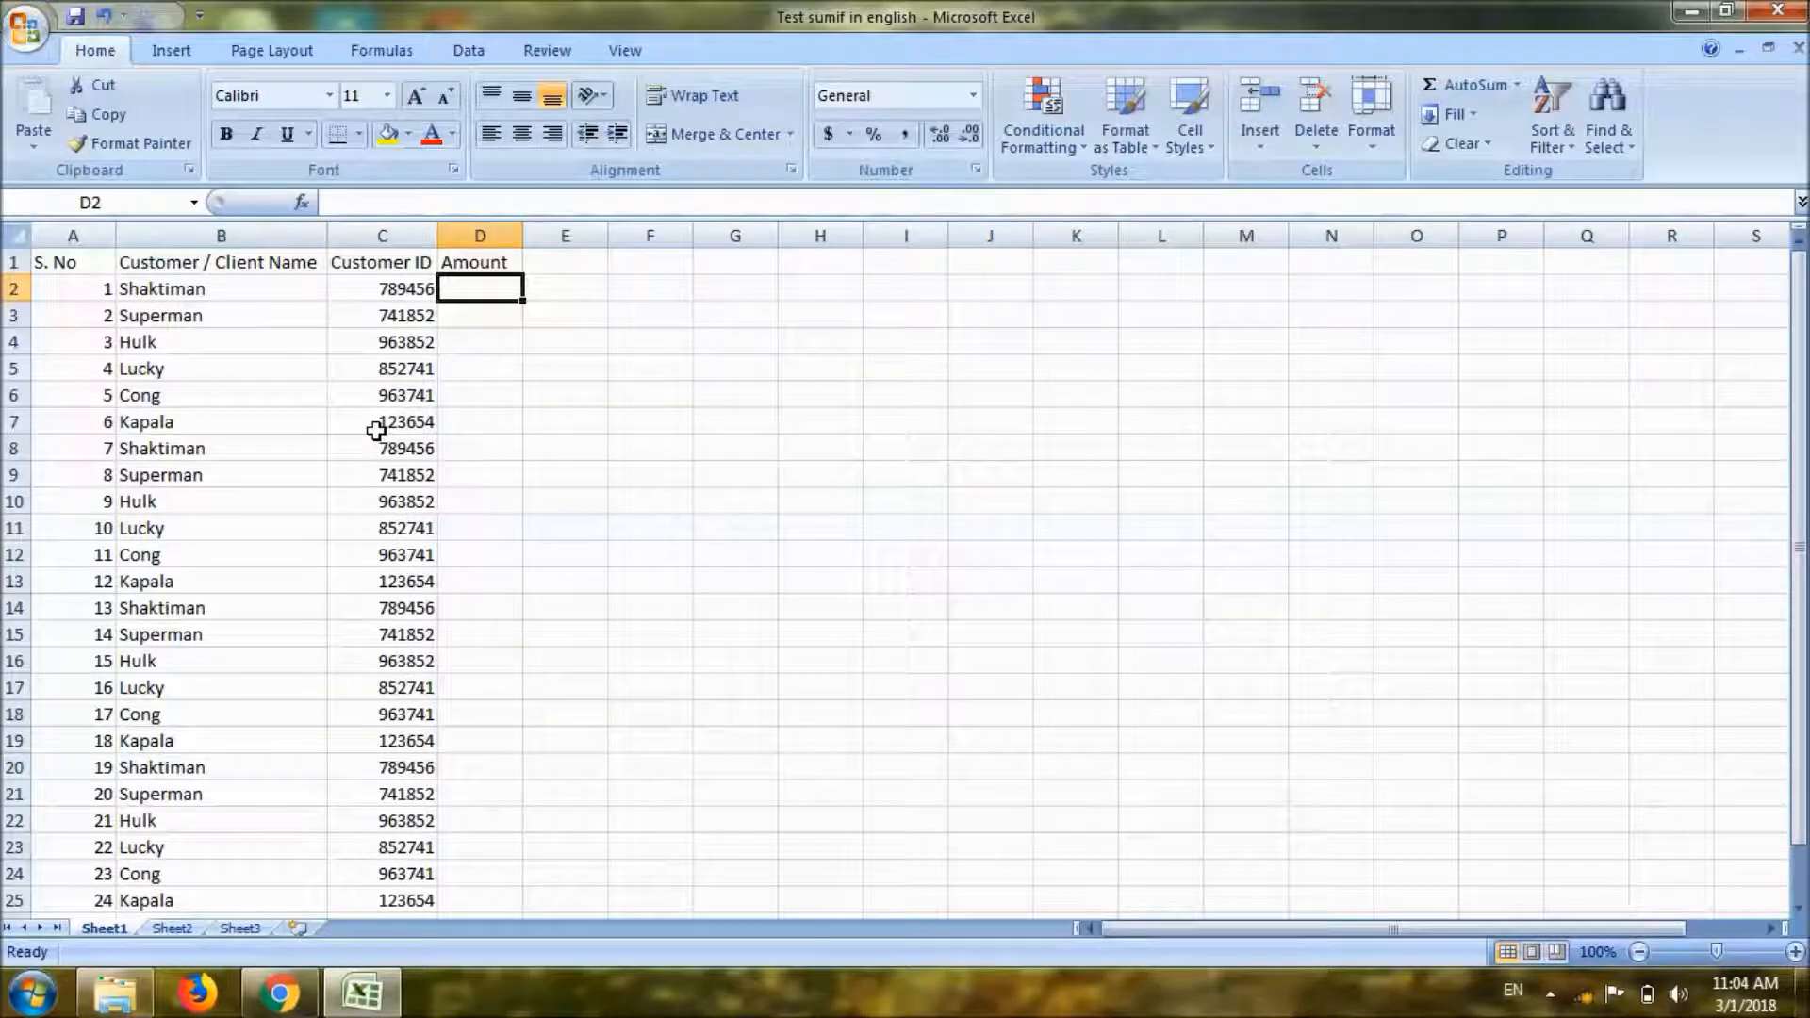
text(85)
key(Return)
text(74)
key(Return)
text(96)
key(Return)
Try to enter a formula in D5 that adds 5 to the amount in D4.
text(+)
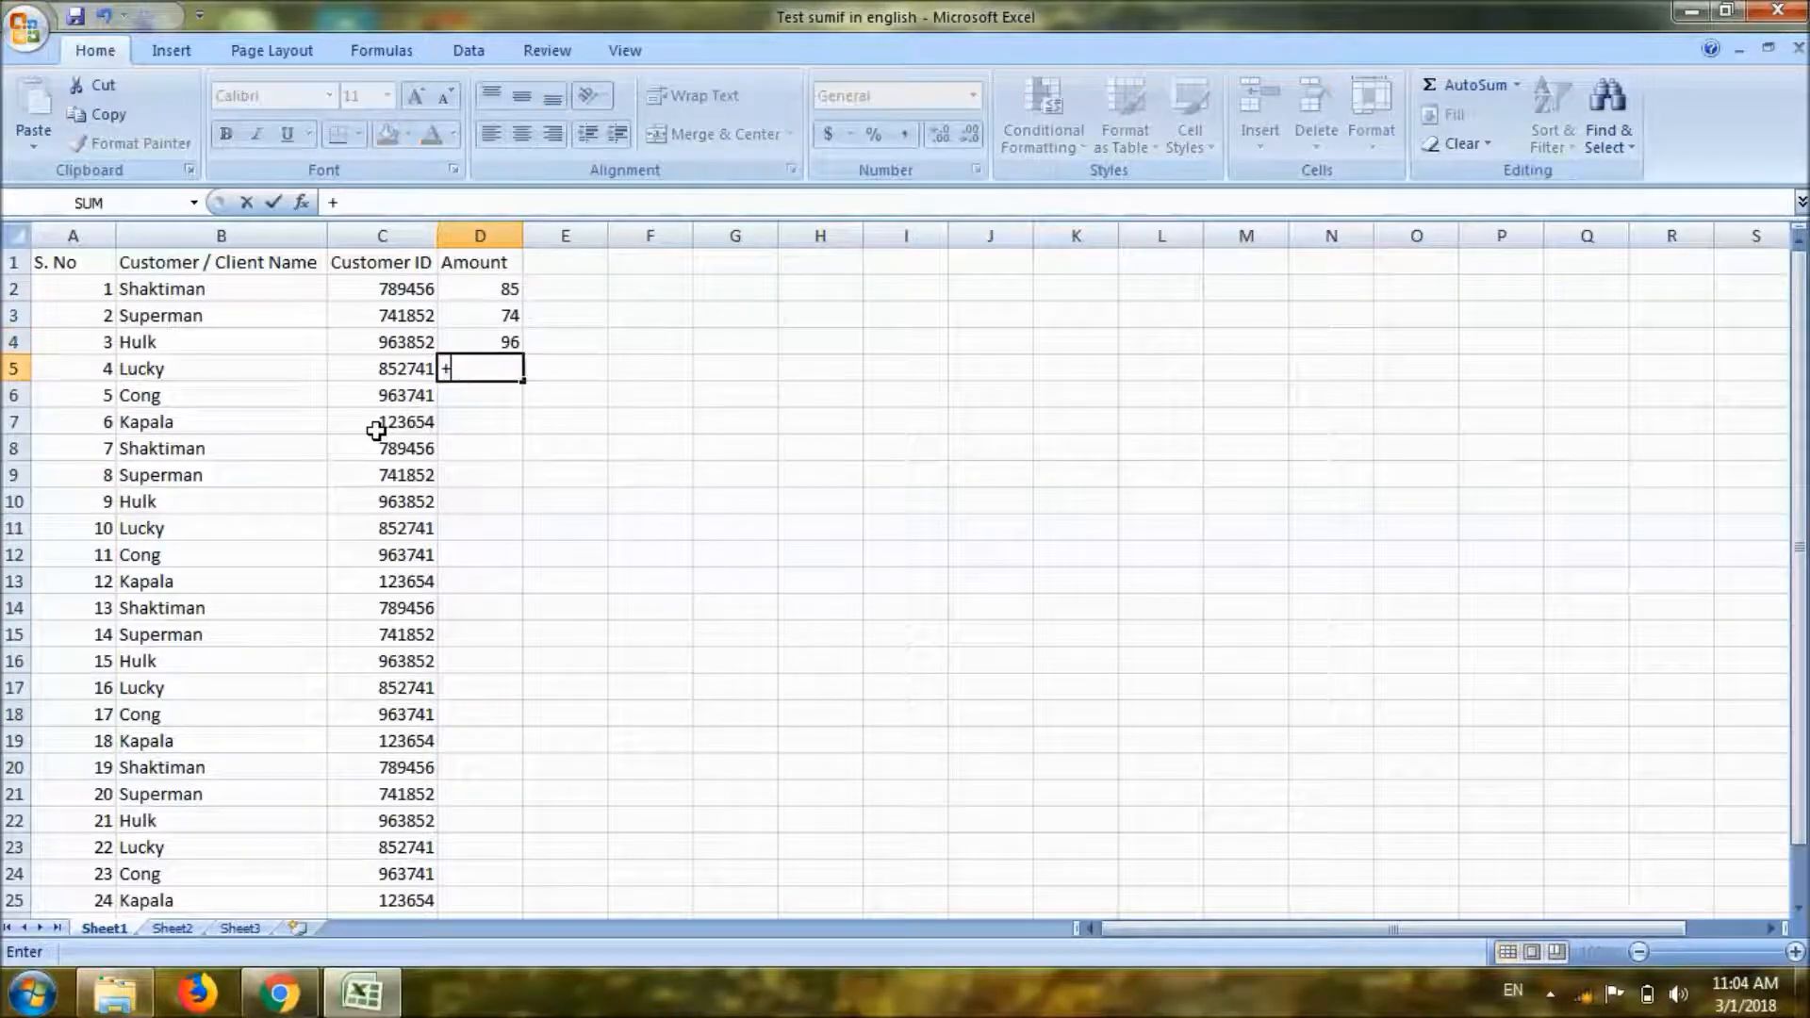
key(Up)
text(5)
key(Return)
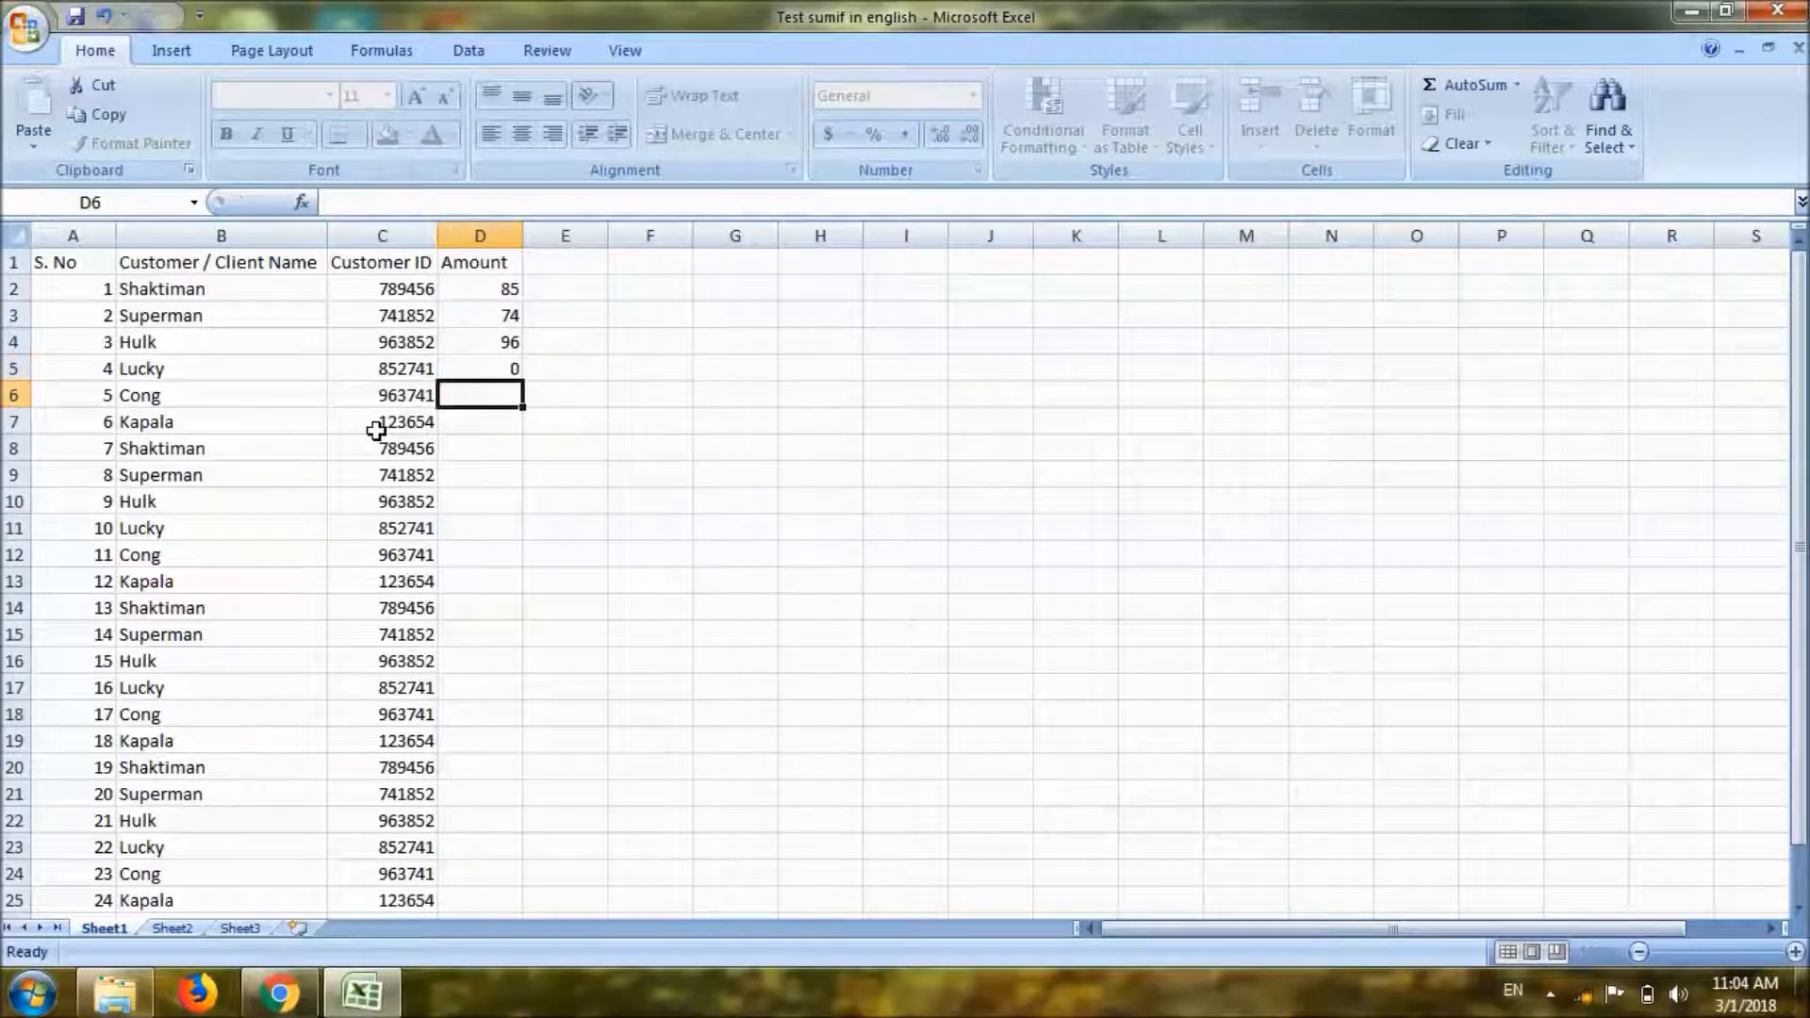
Replace the content of D5 with the formula =D4+5.
click(455, 366)
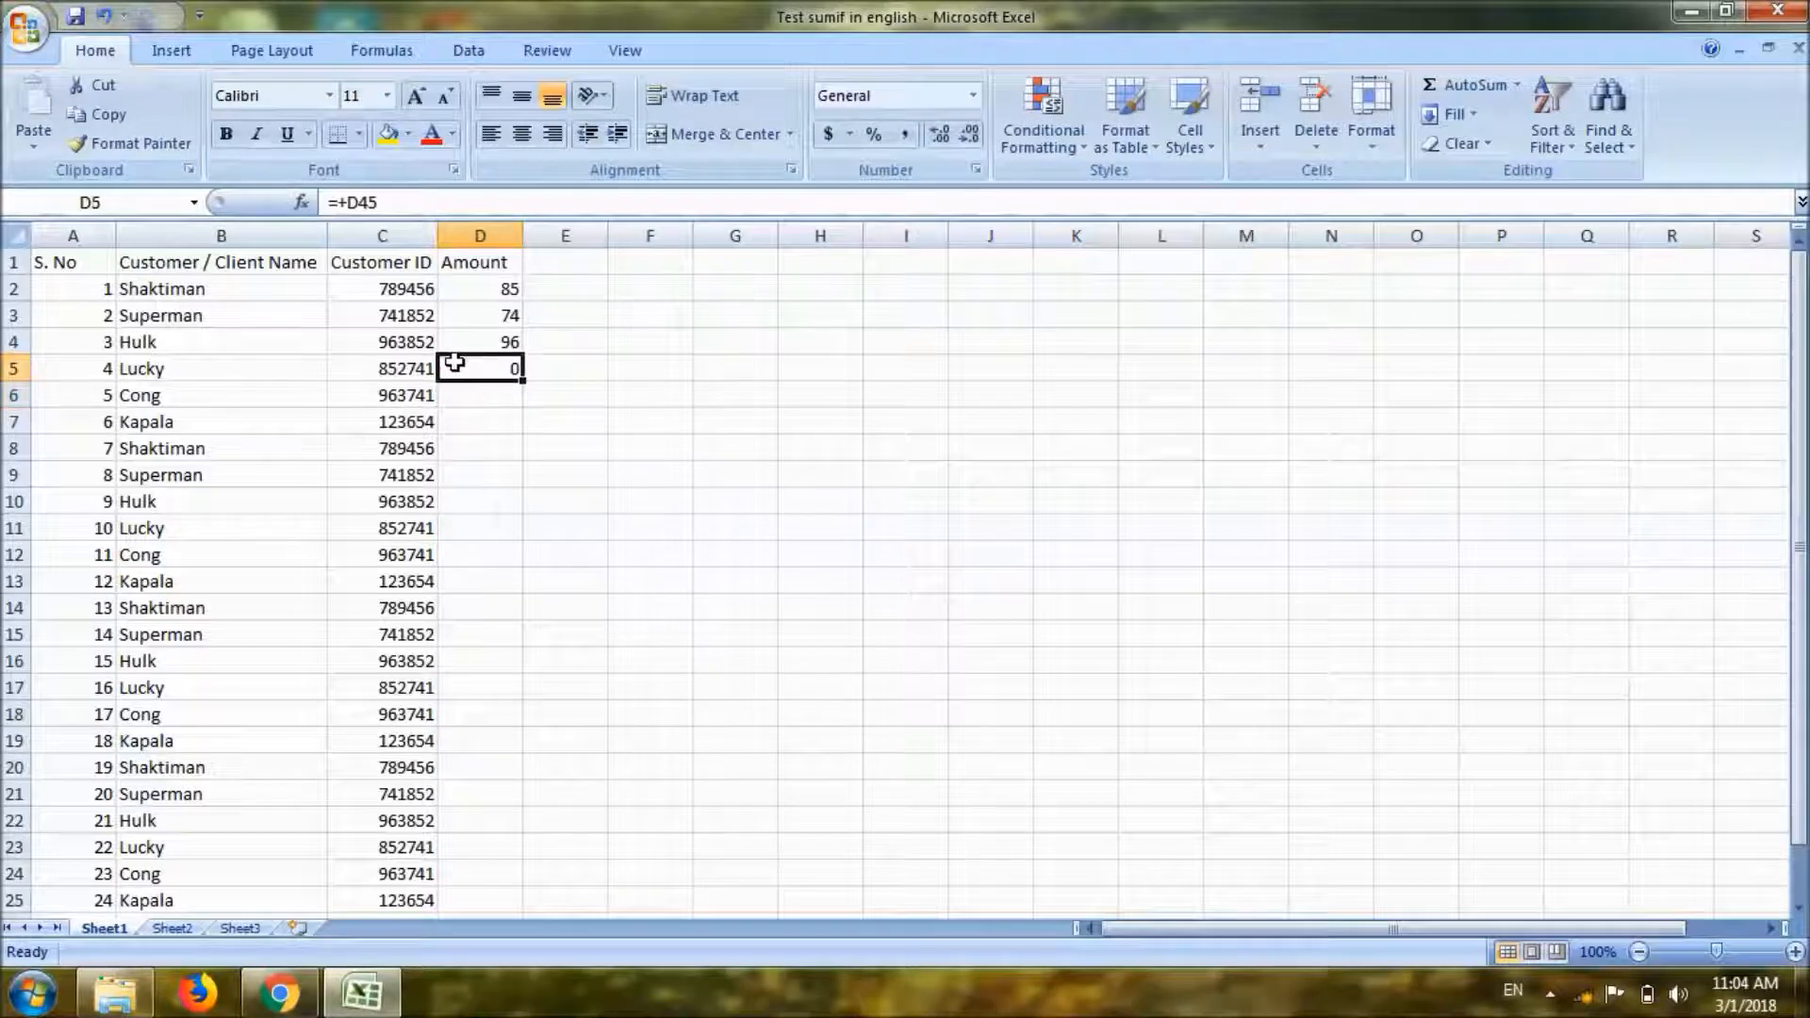
text(=)
key(Up)
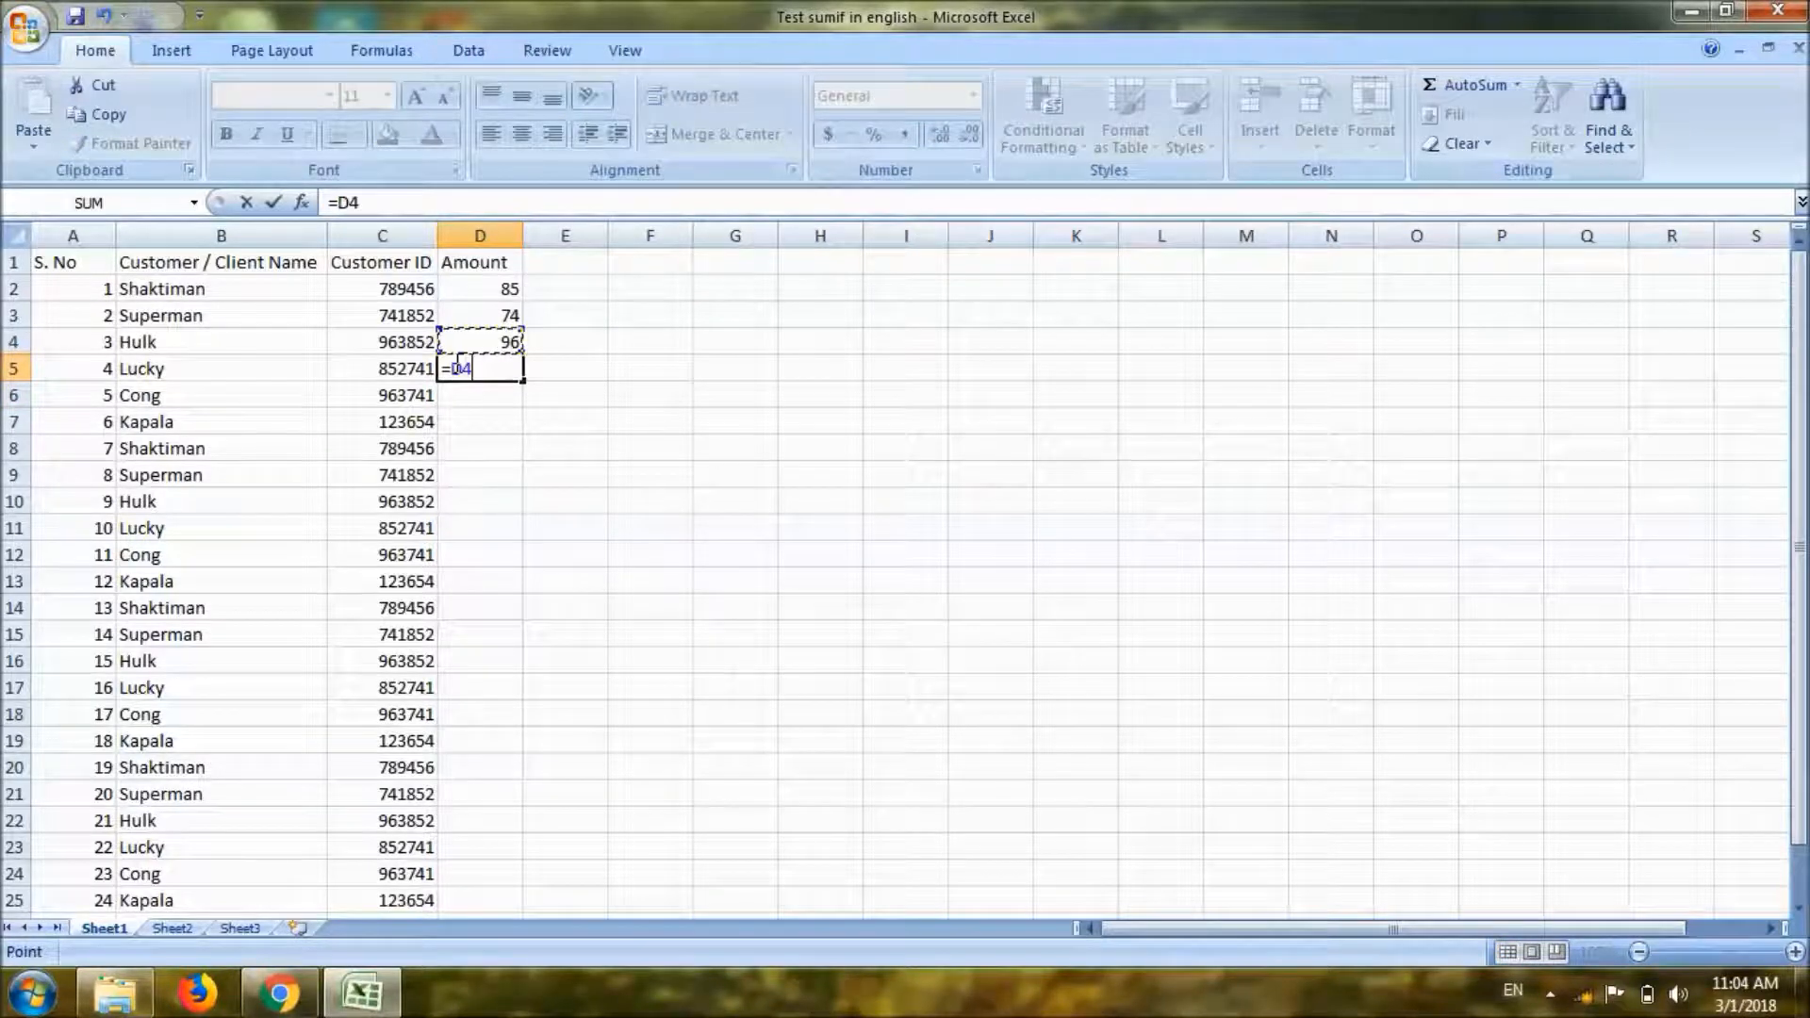
text(+5)
key(Return)
Copy the amount formula from D5 down the column through D25.
click(503, 369)
key(ctrl+c)
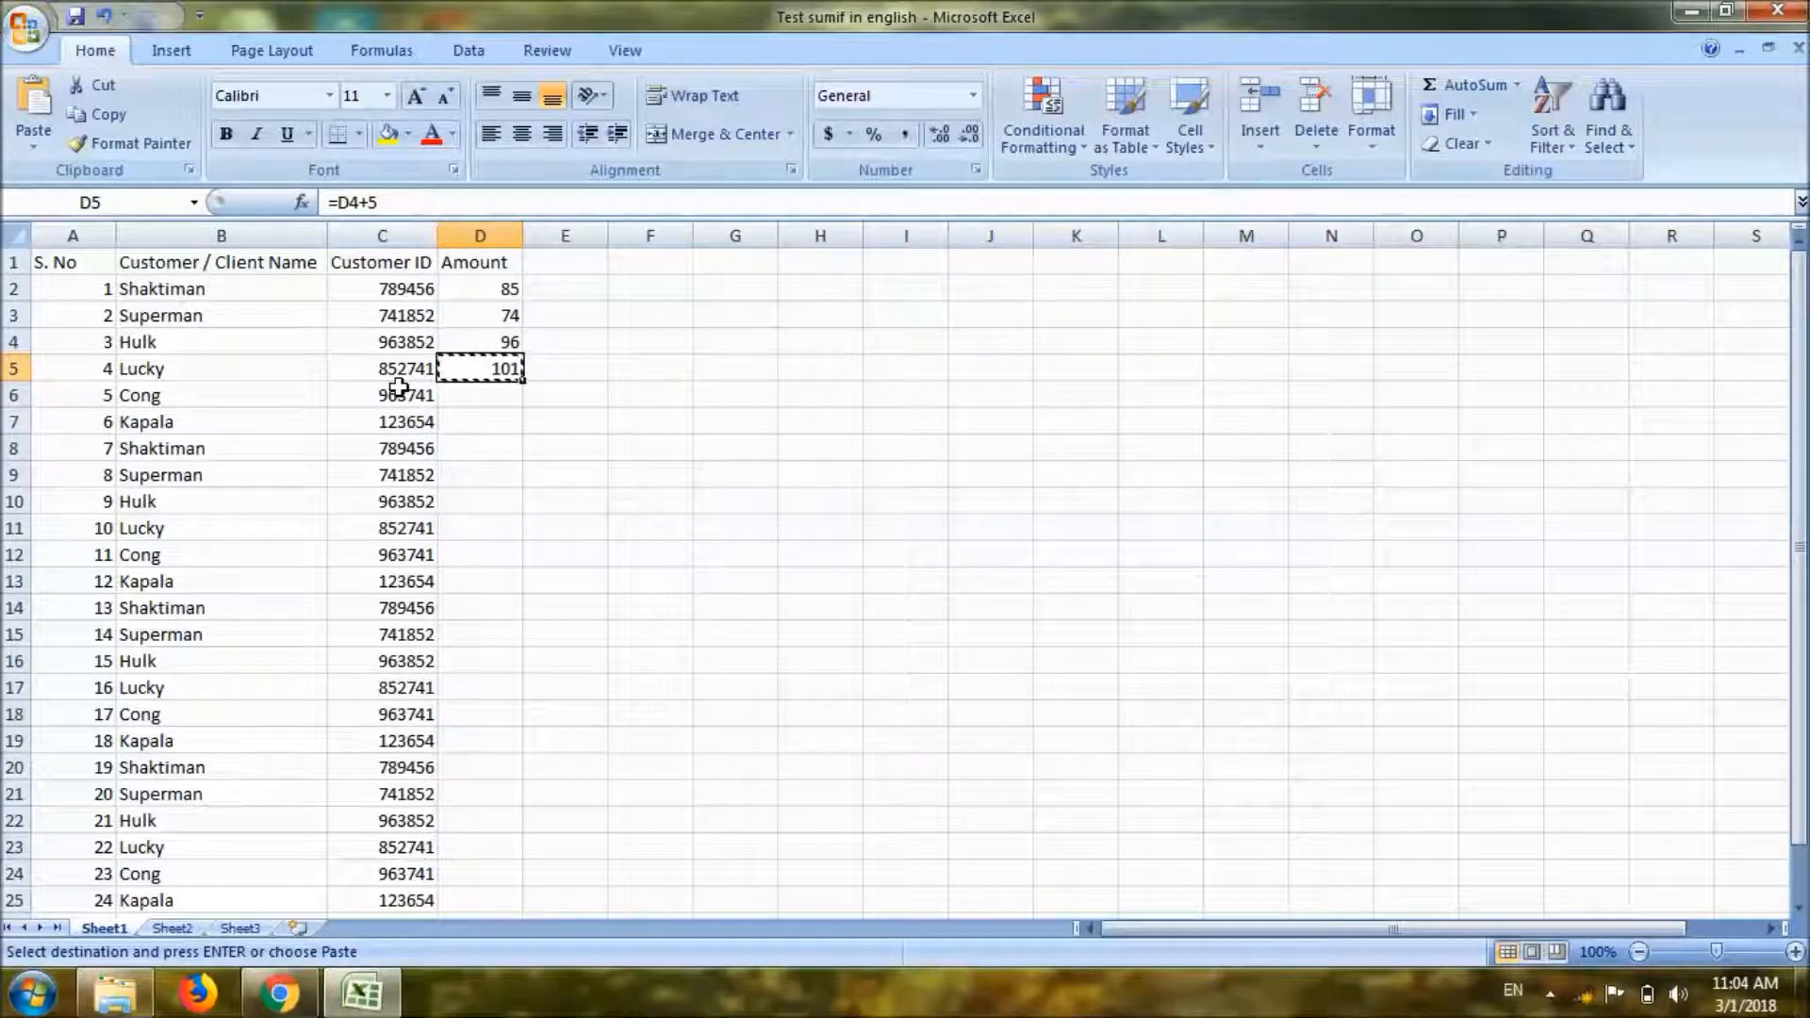
key(Left)
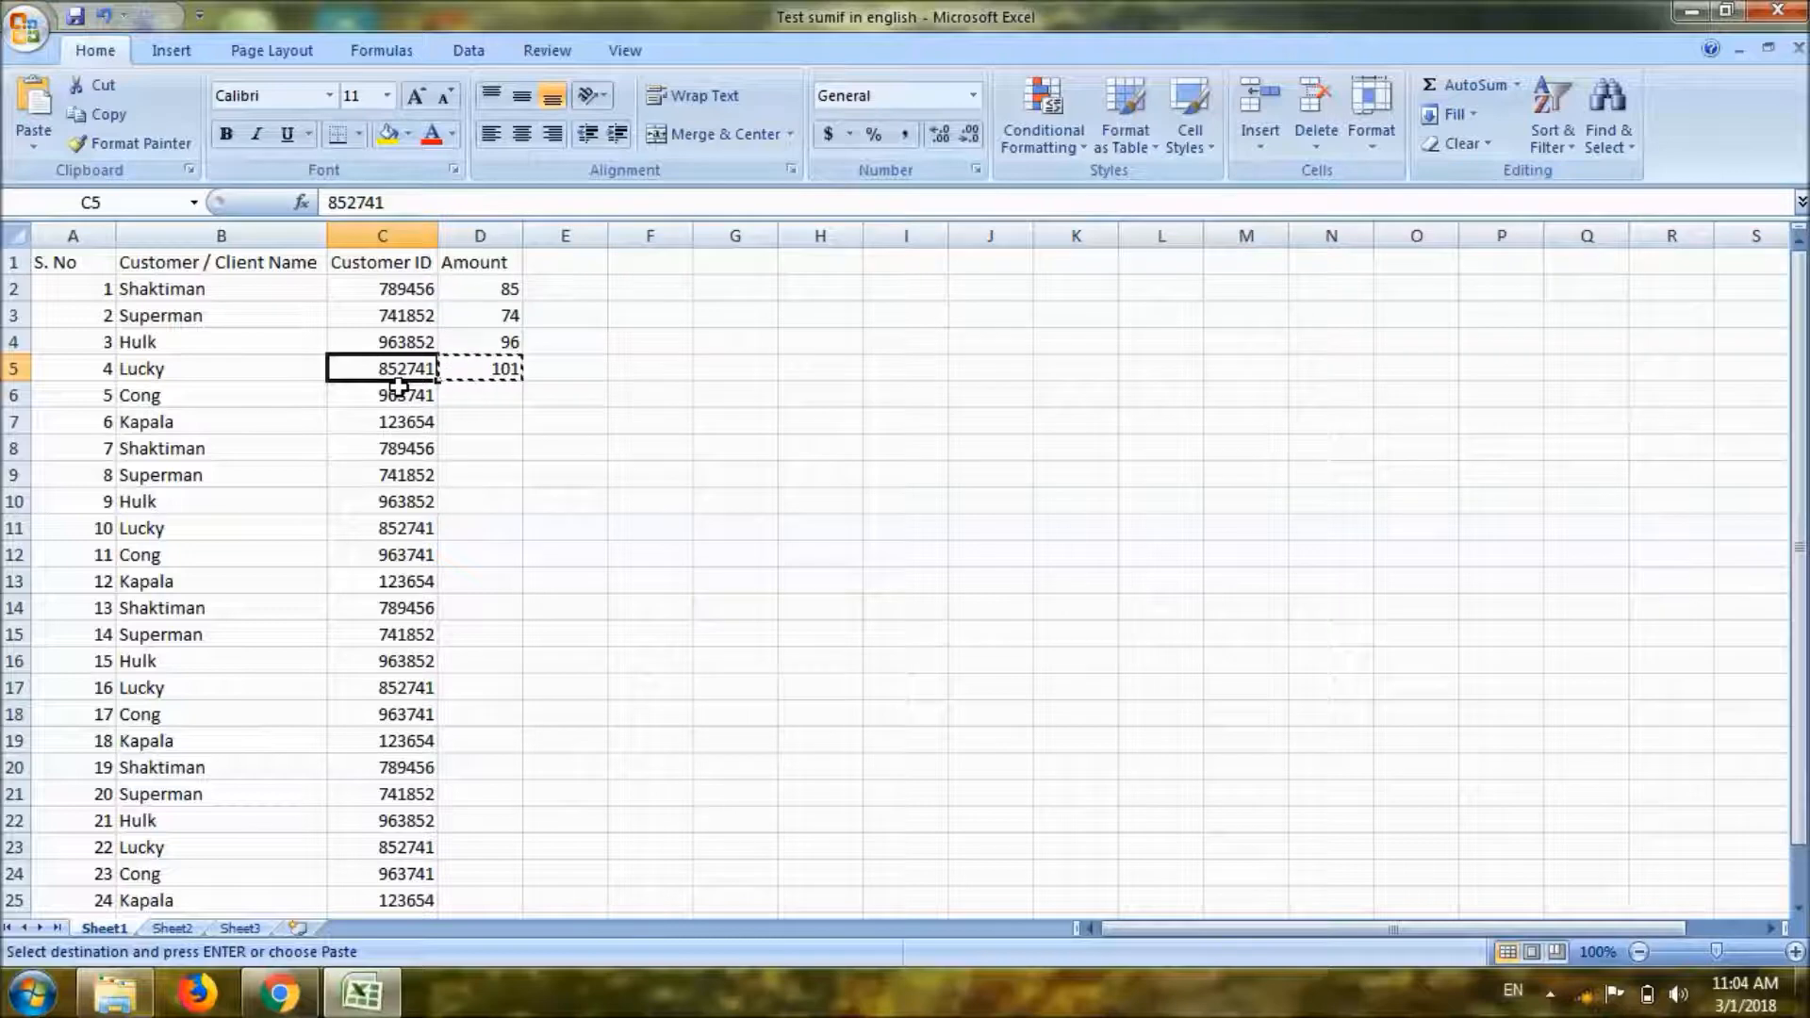
key(ctrl+Down)
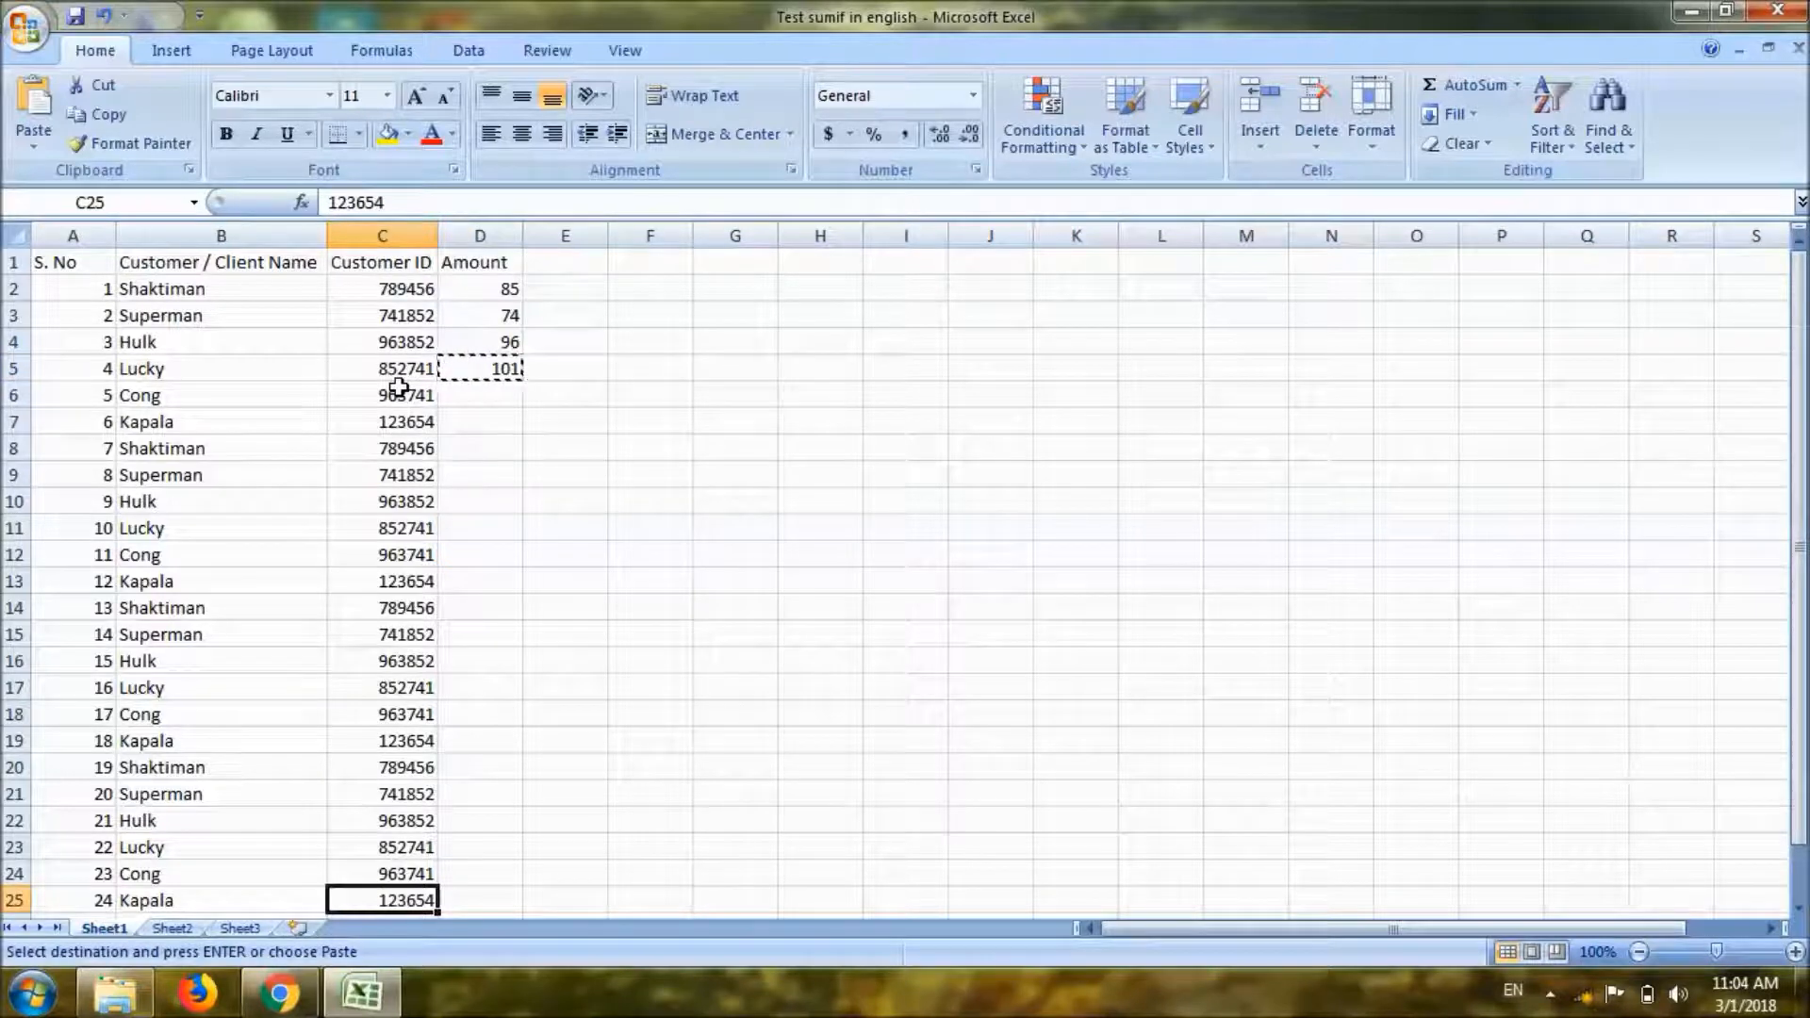
key(Right)
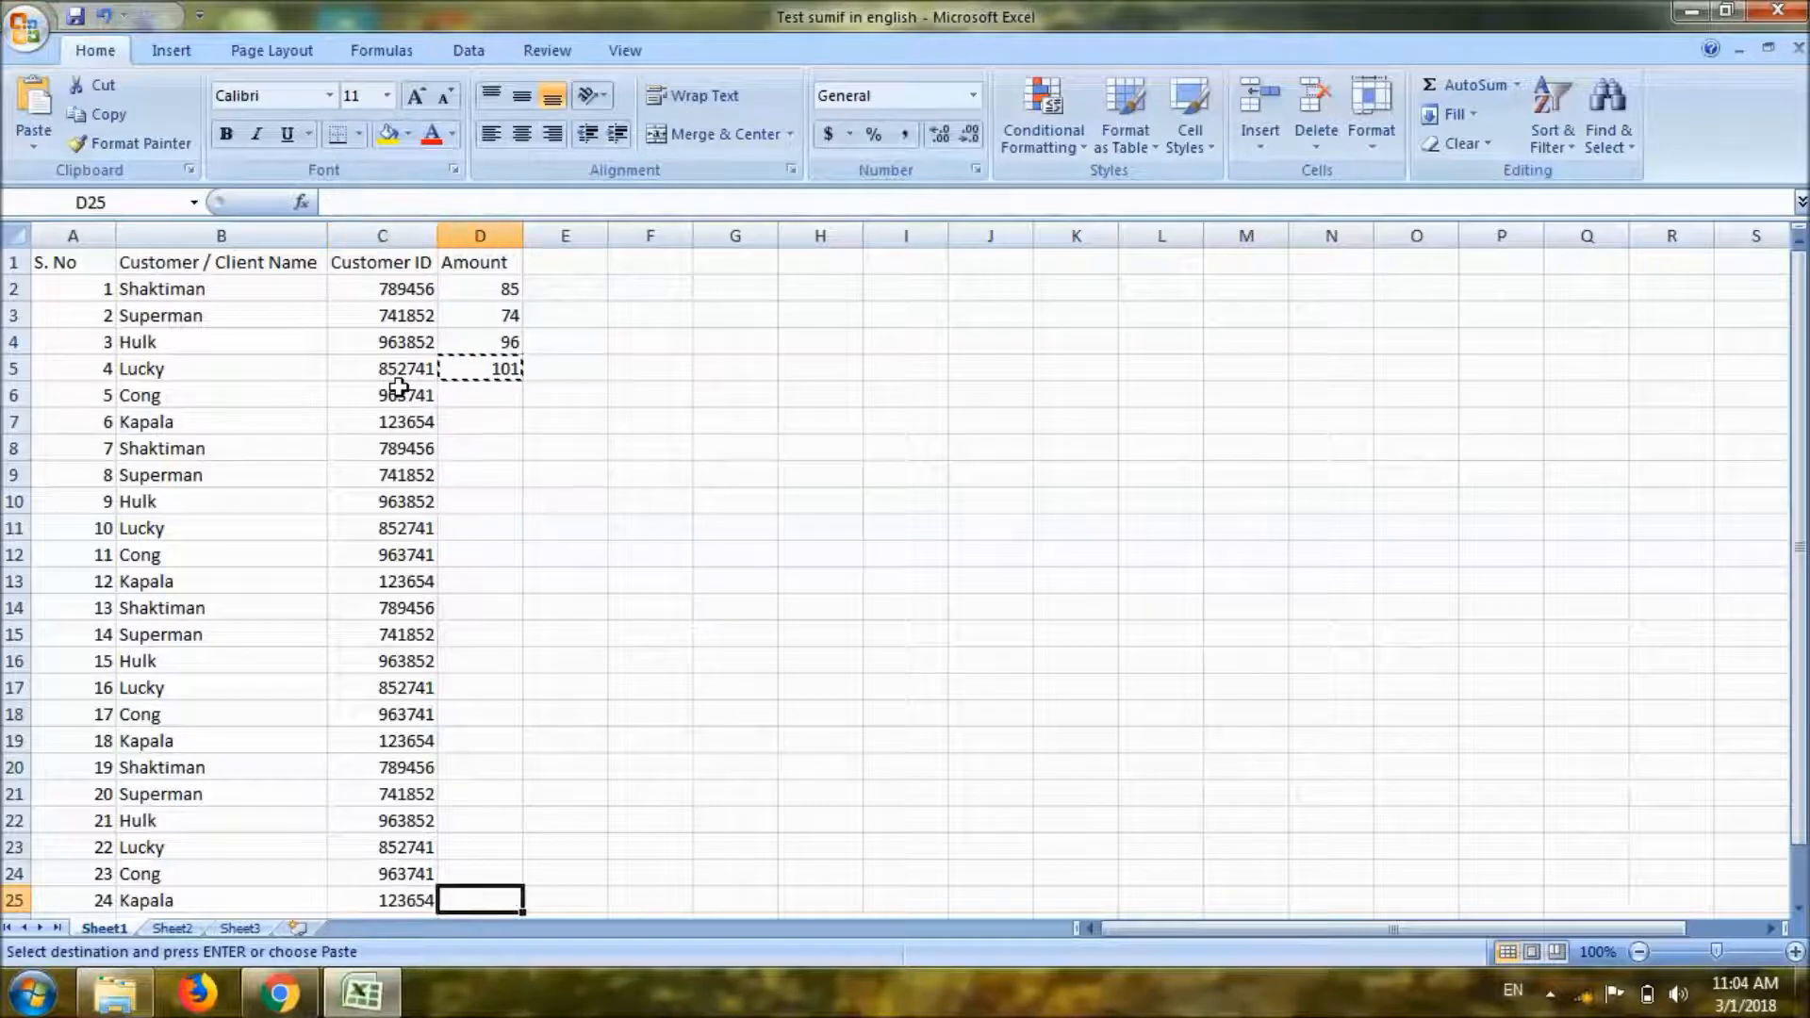
key(Left)
key(Right)
key(ctrl+shift+Up)
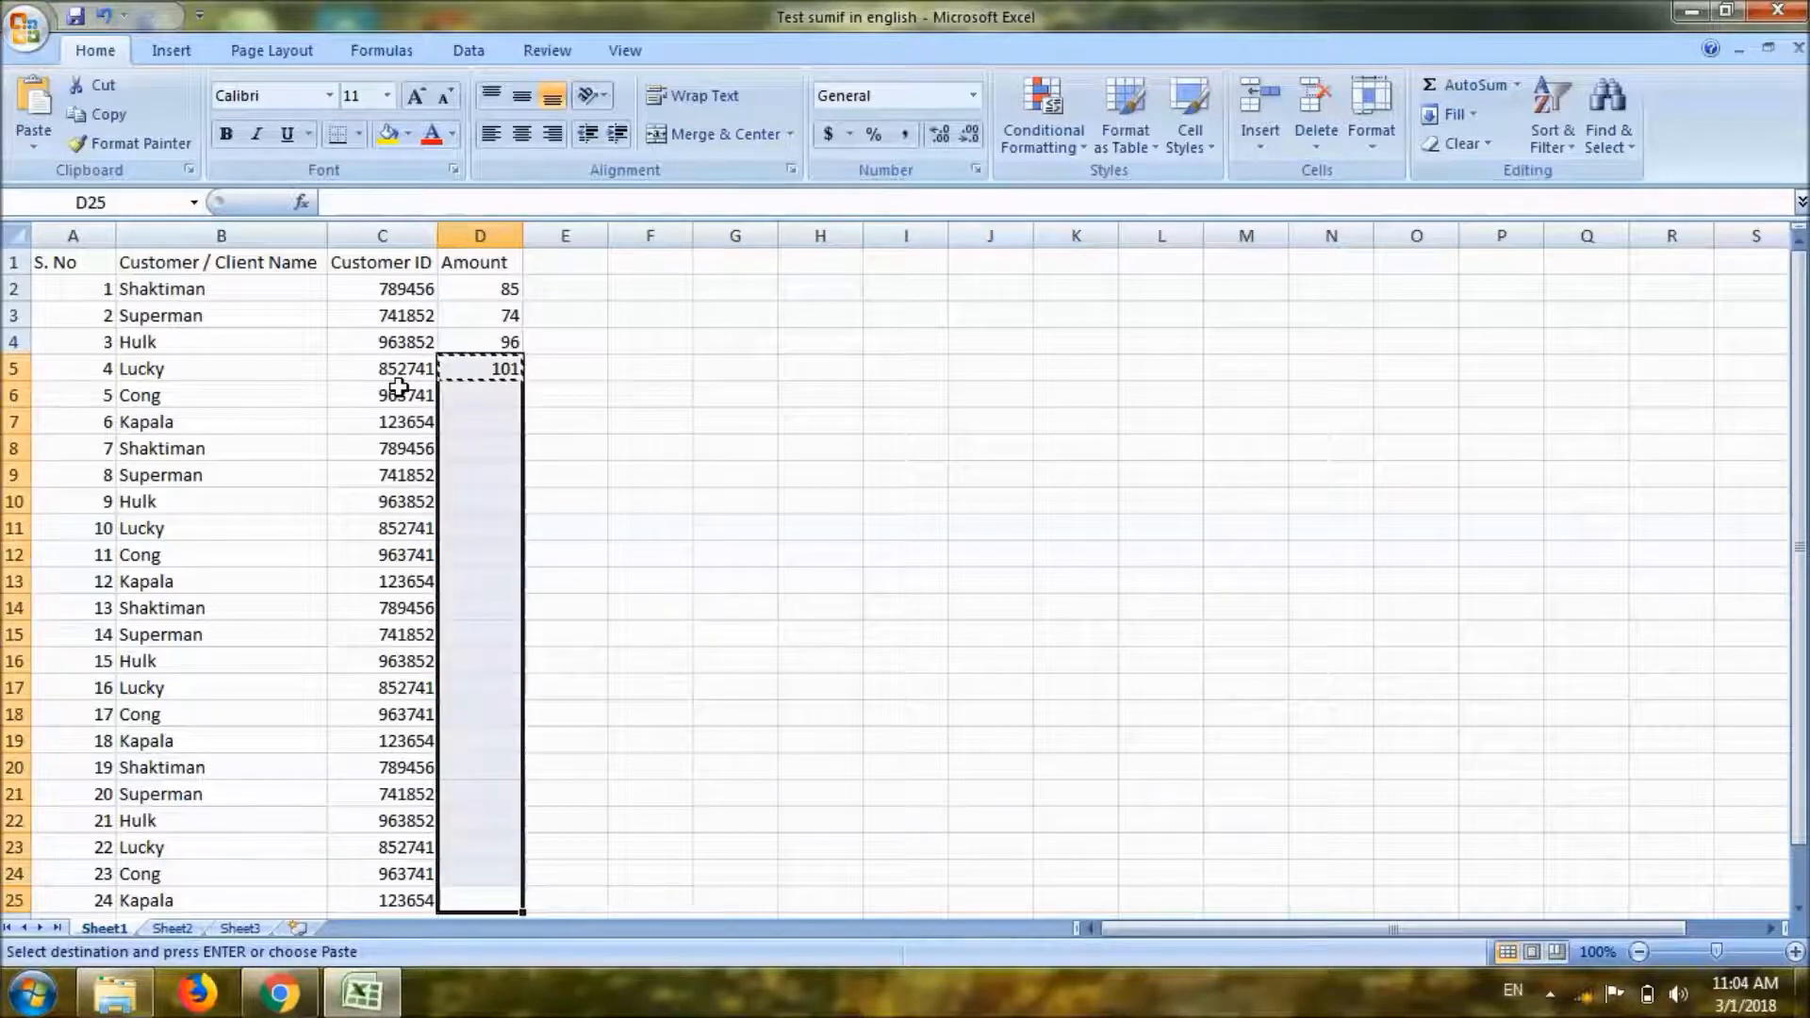
key(ctrl+v)
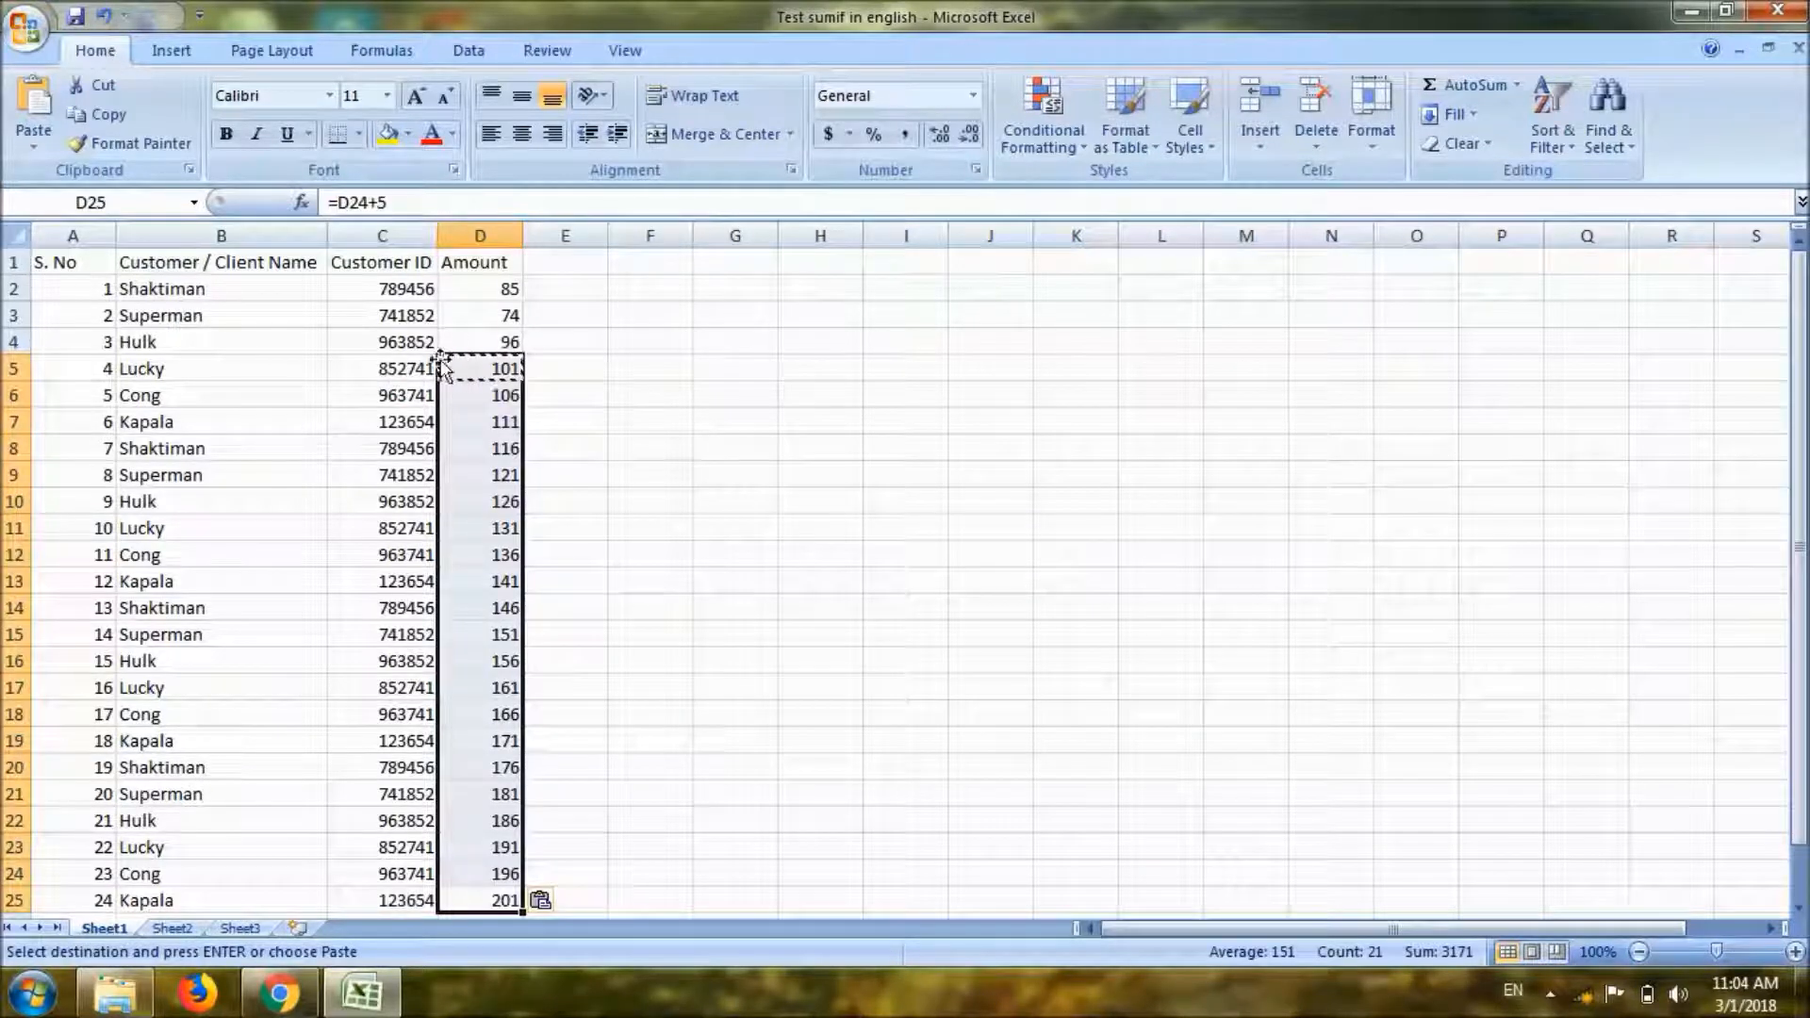
click(483, 294)
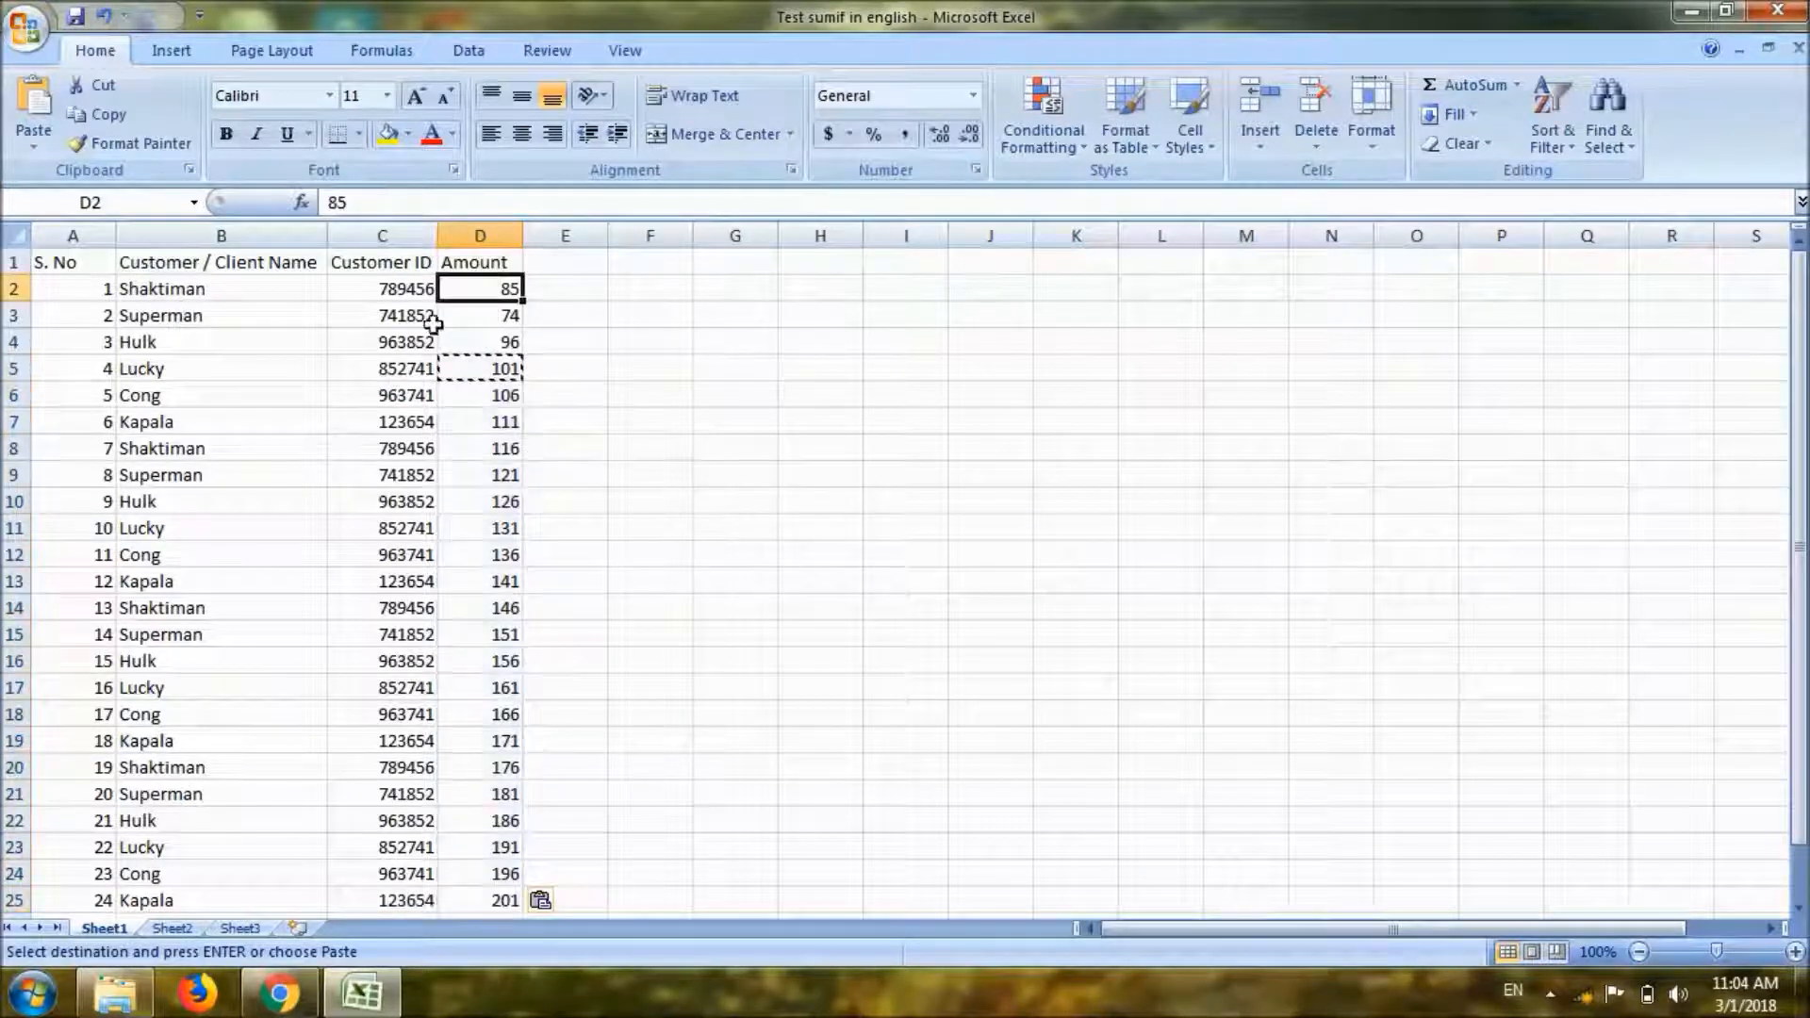
click(278, 257)
key(ctrl+shift+l)
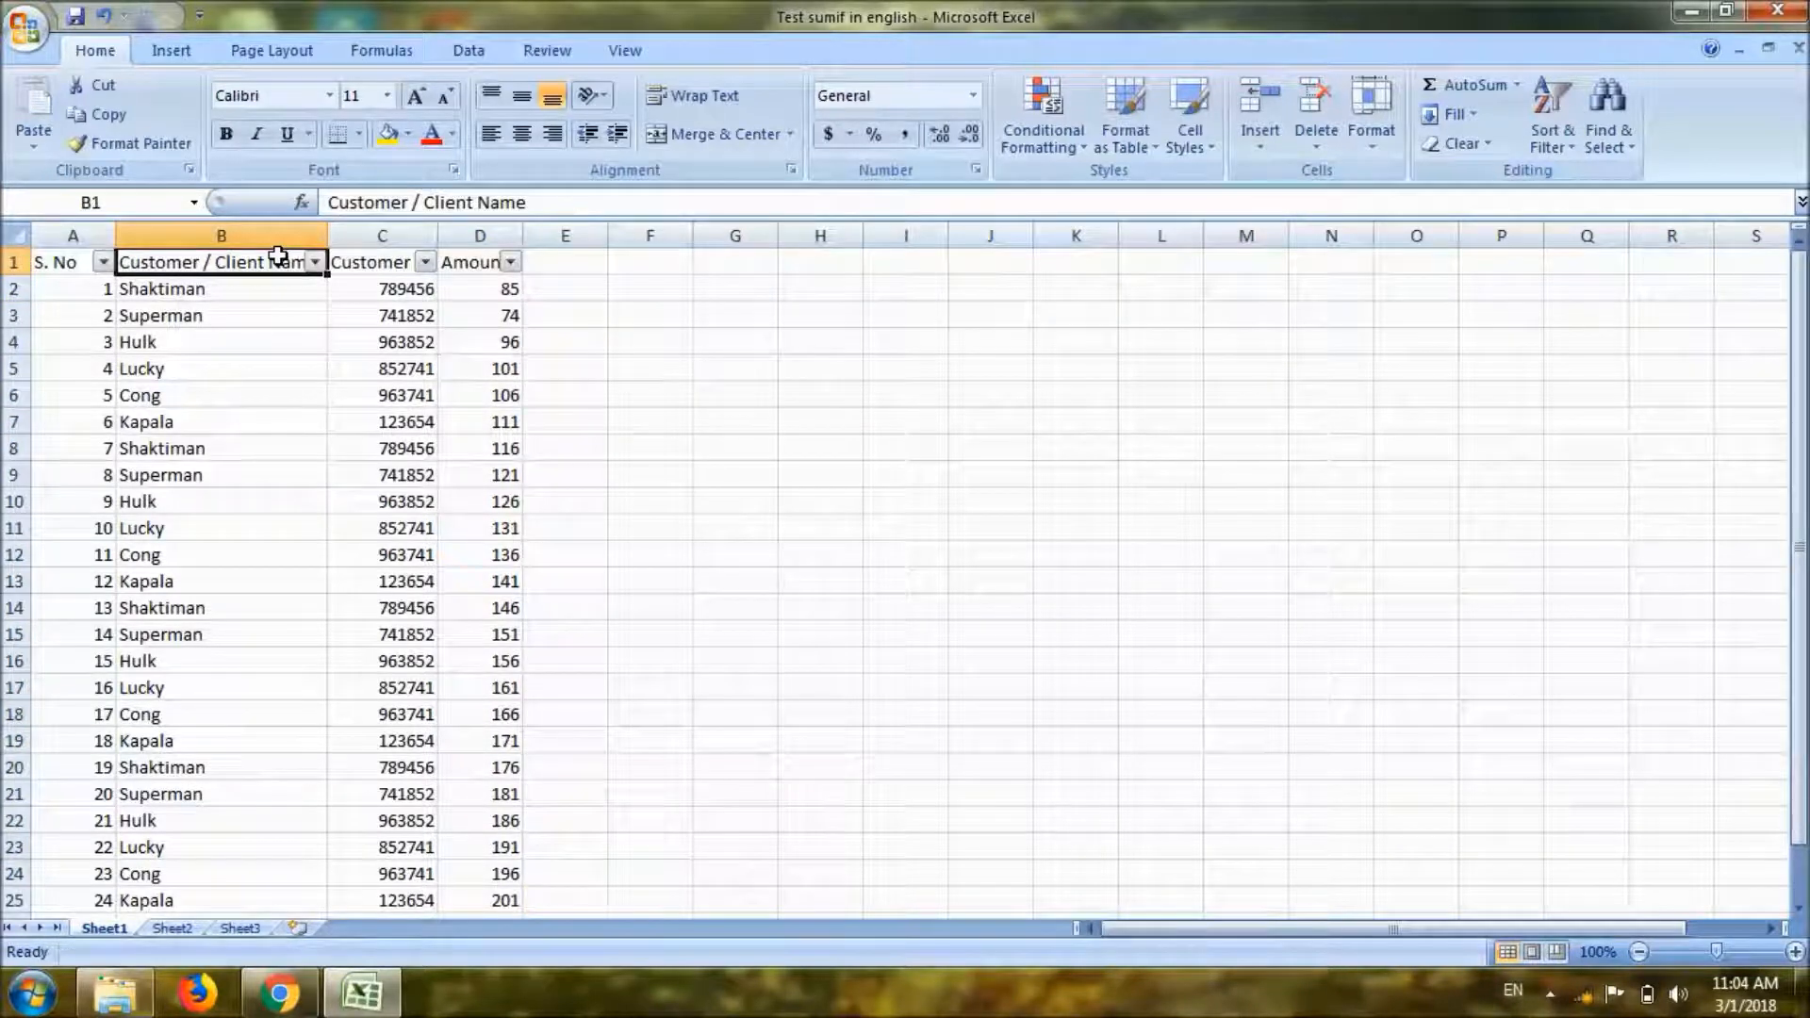
key(alt+Down)
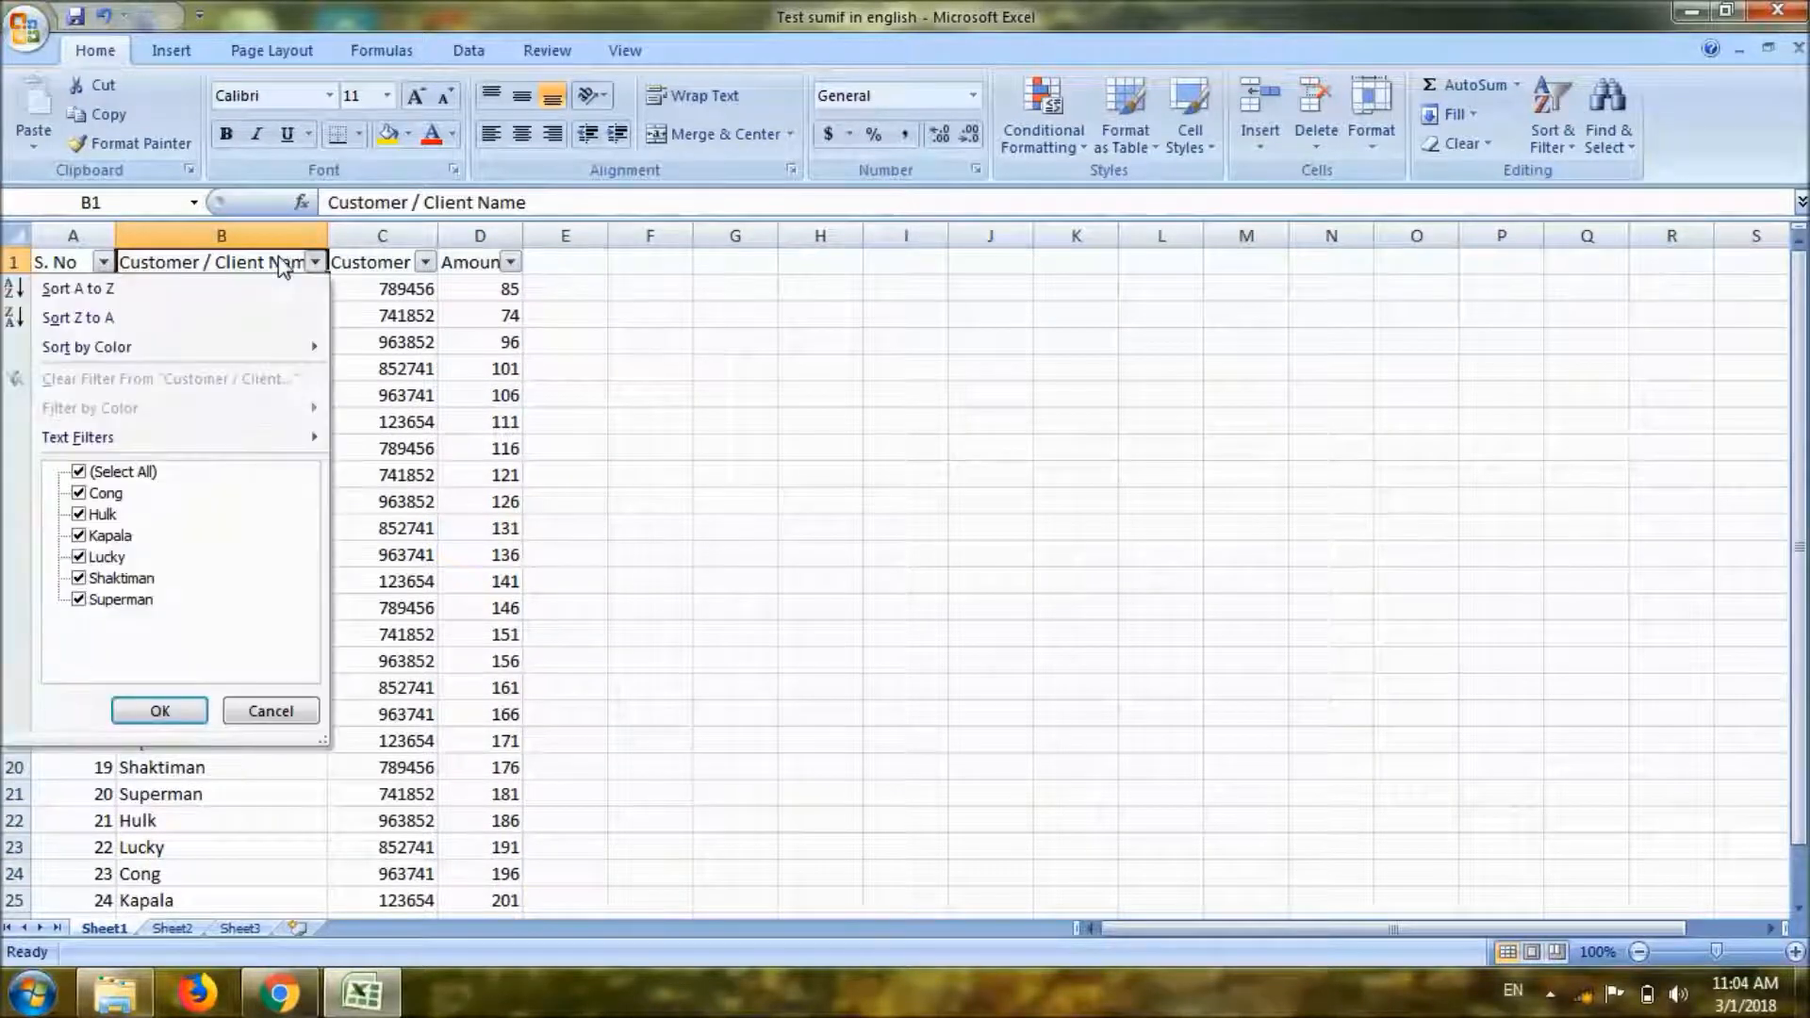
key(Tab)
key(Return)
key(ctrl+shift+l)
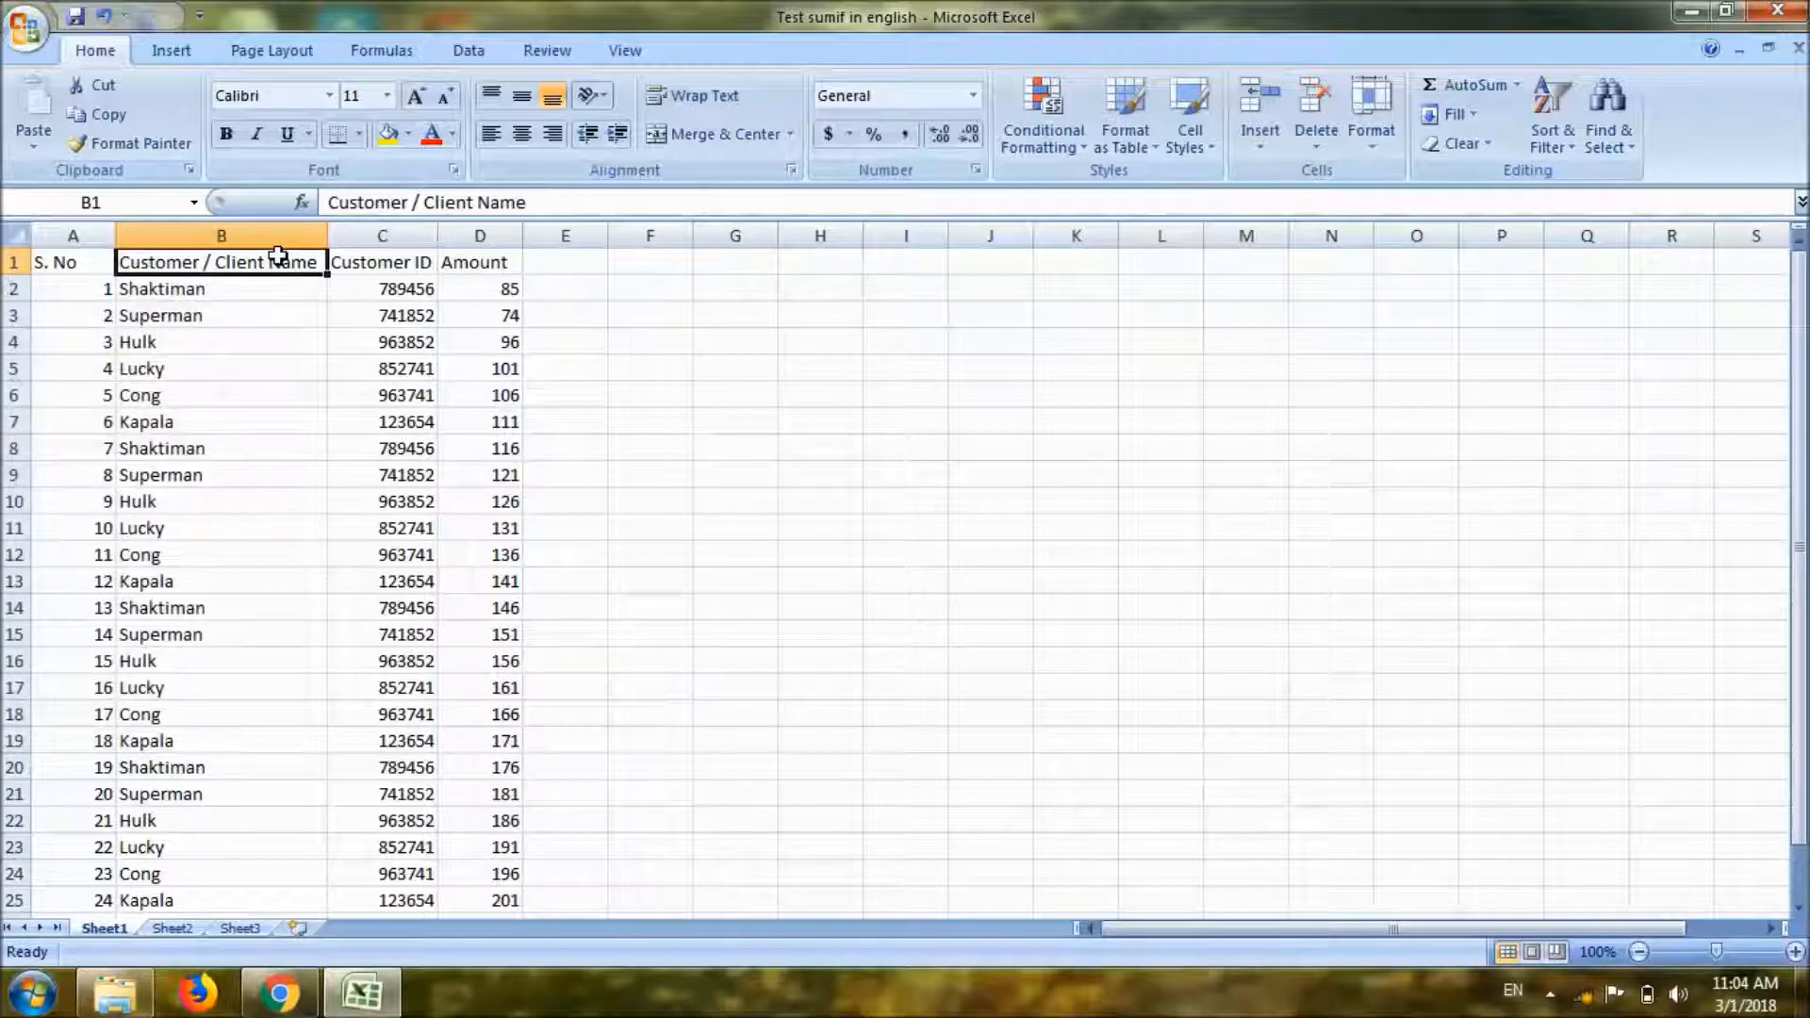
Filter the table by customer name to only Cong, and examine the matching customer IDs and amounts.
key(ctrl+shift+l)
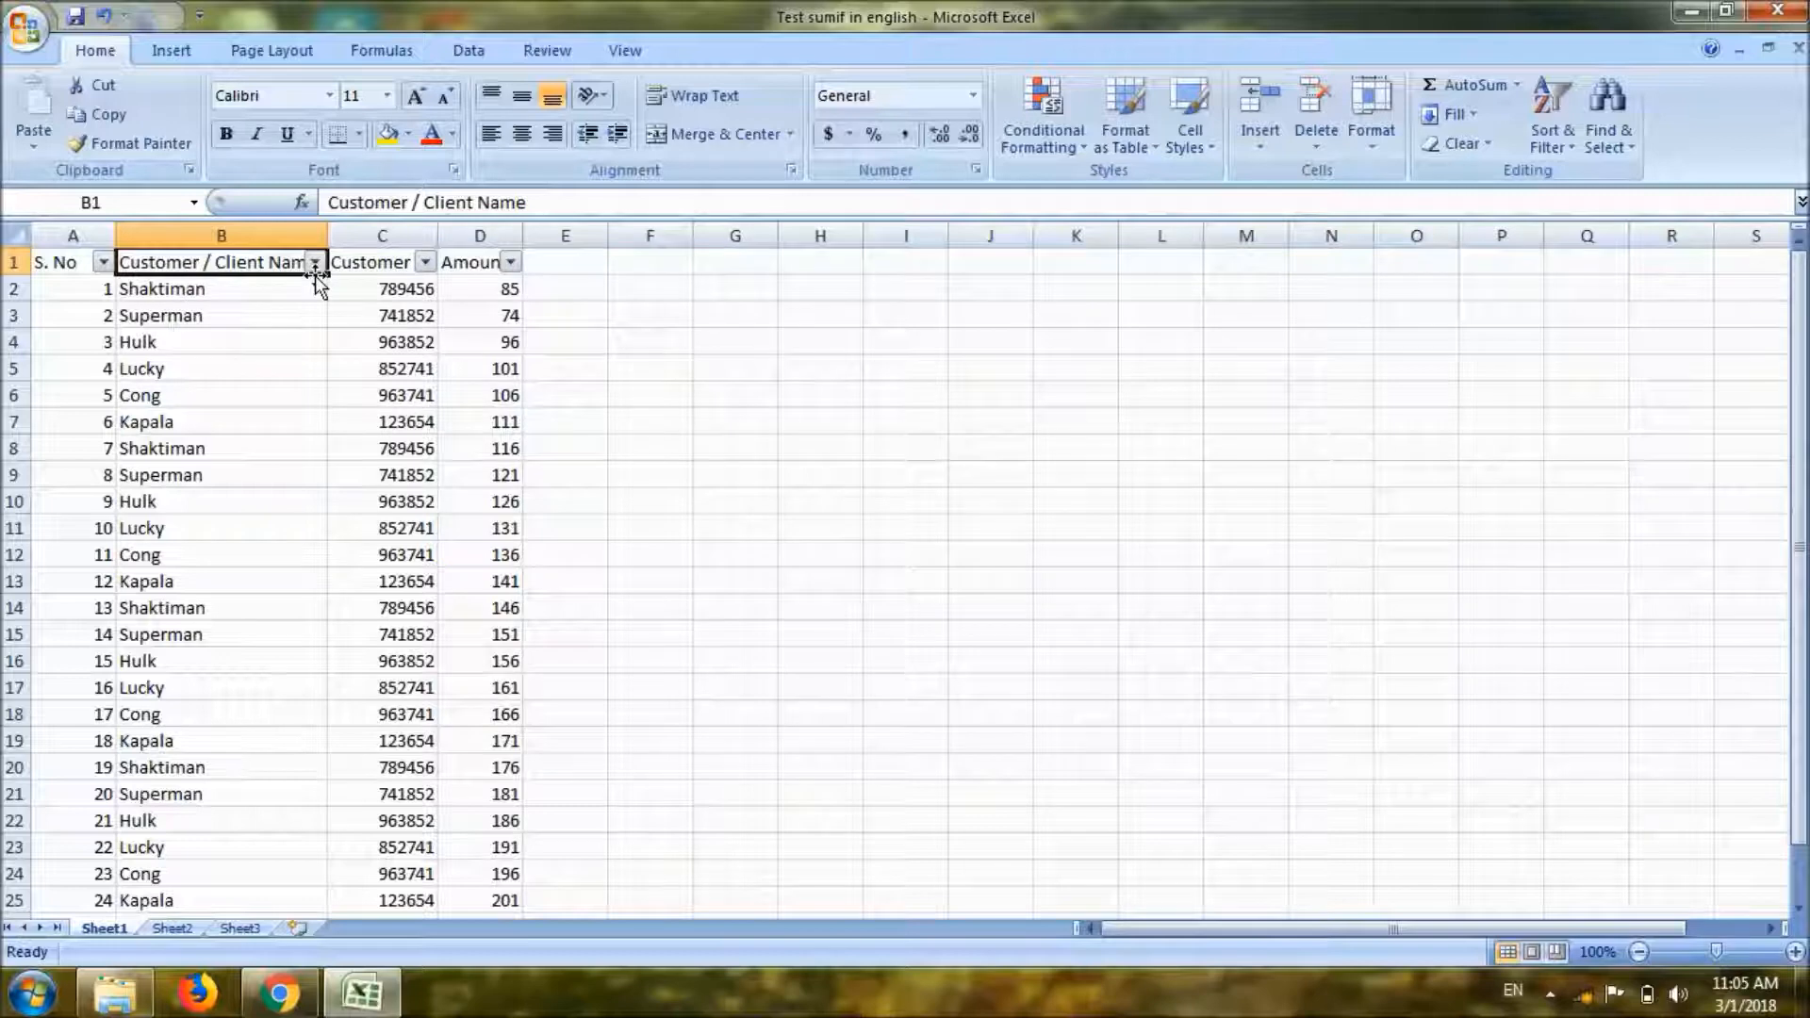
click(315, 262)
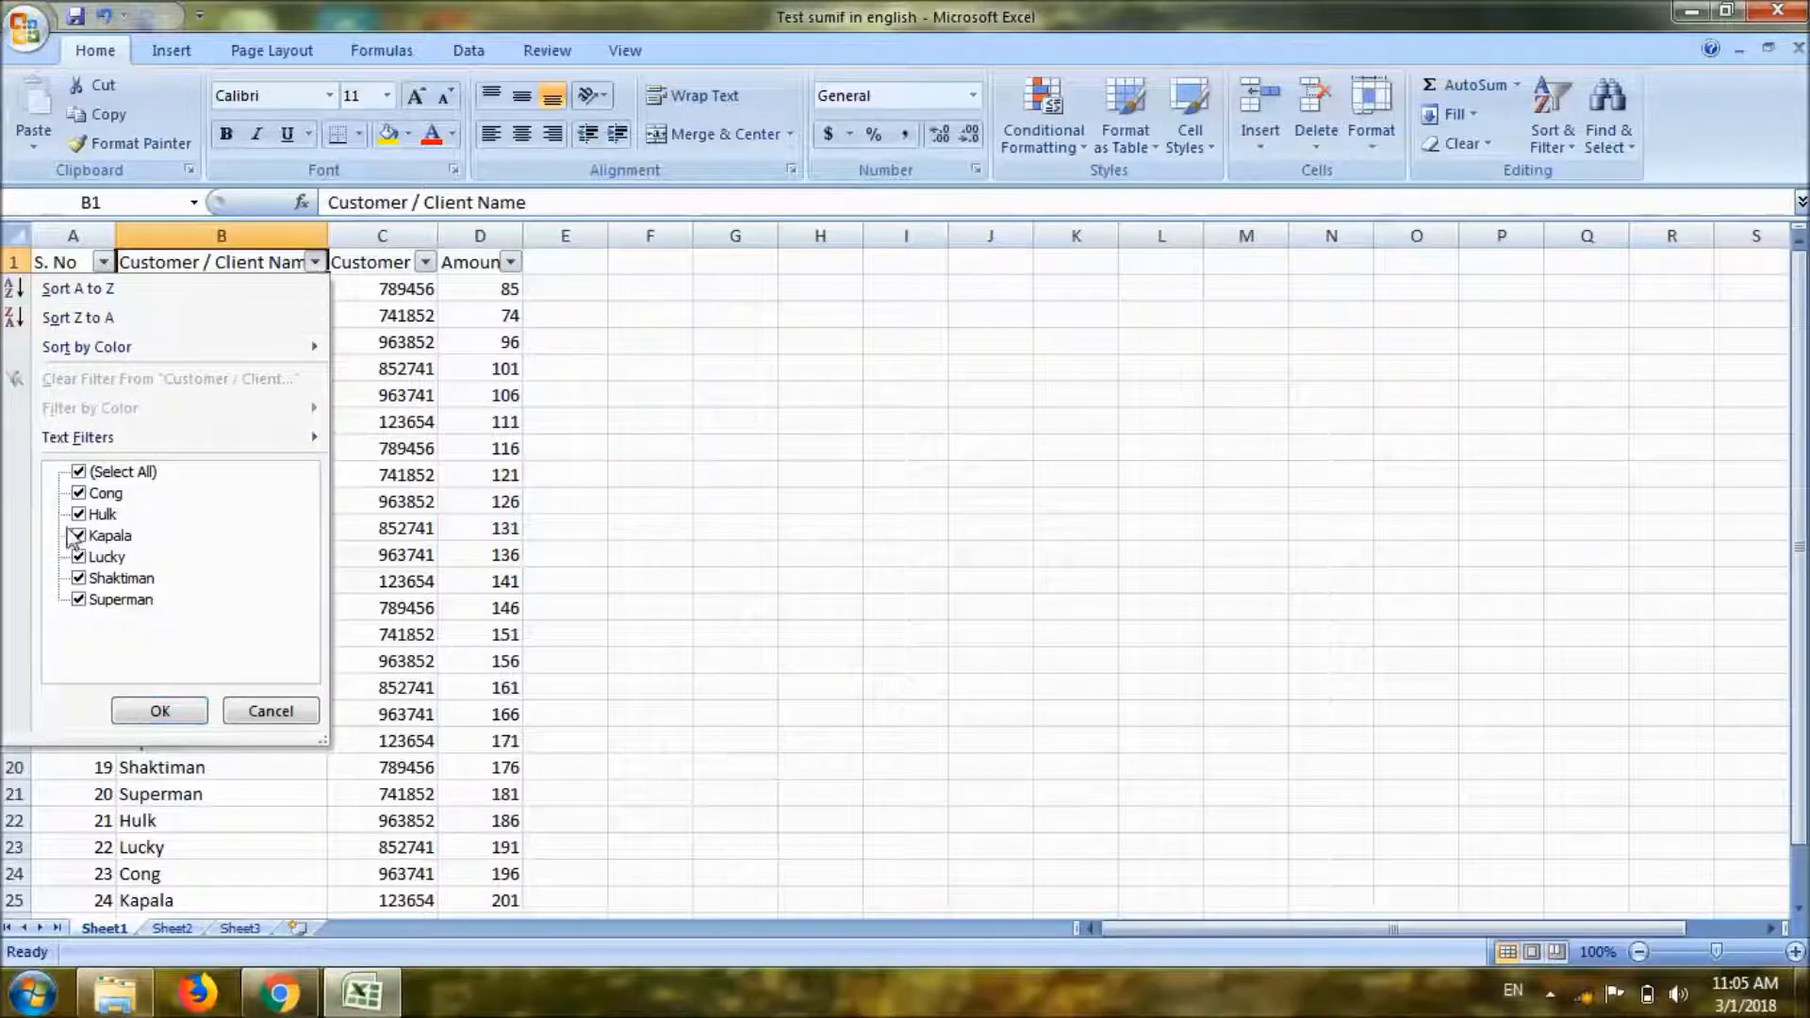
click(98, 475)
click(92, 495)
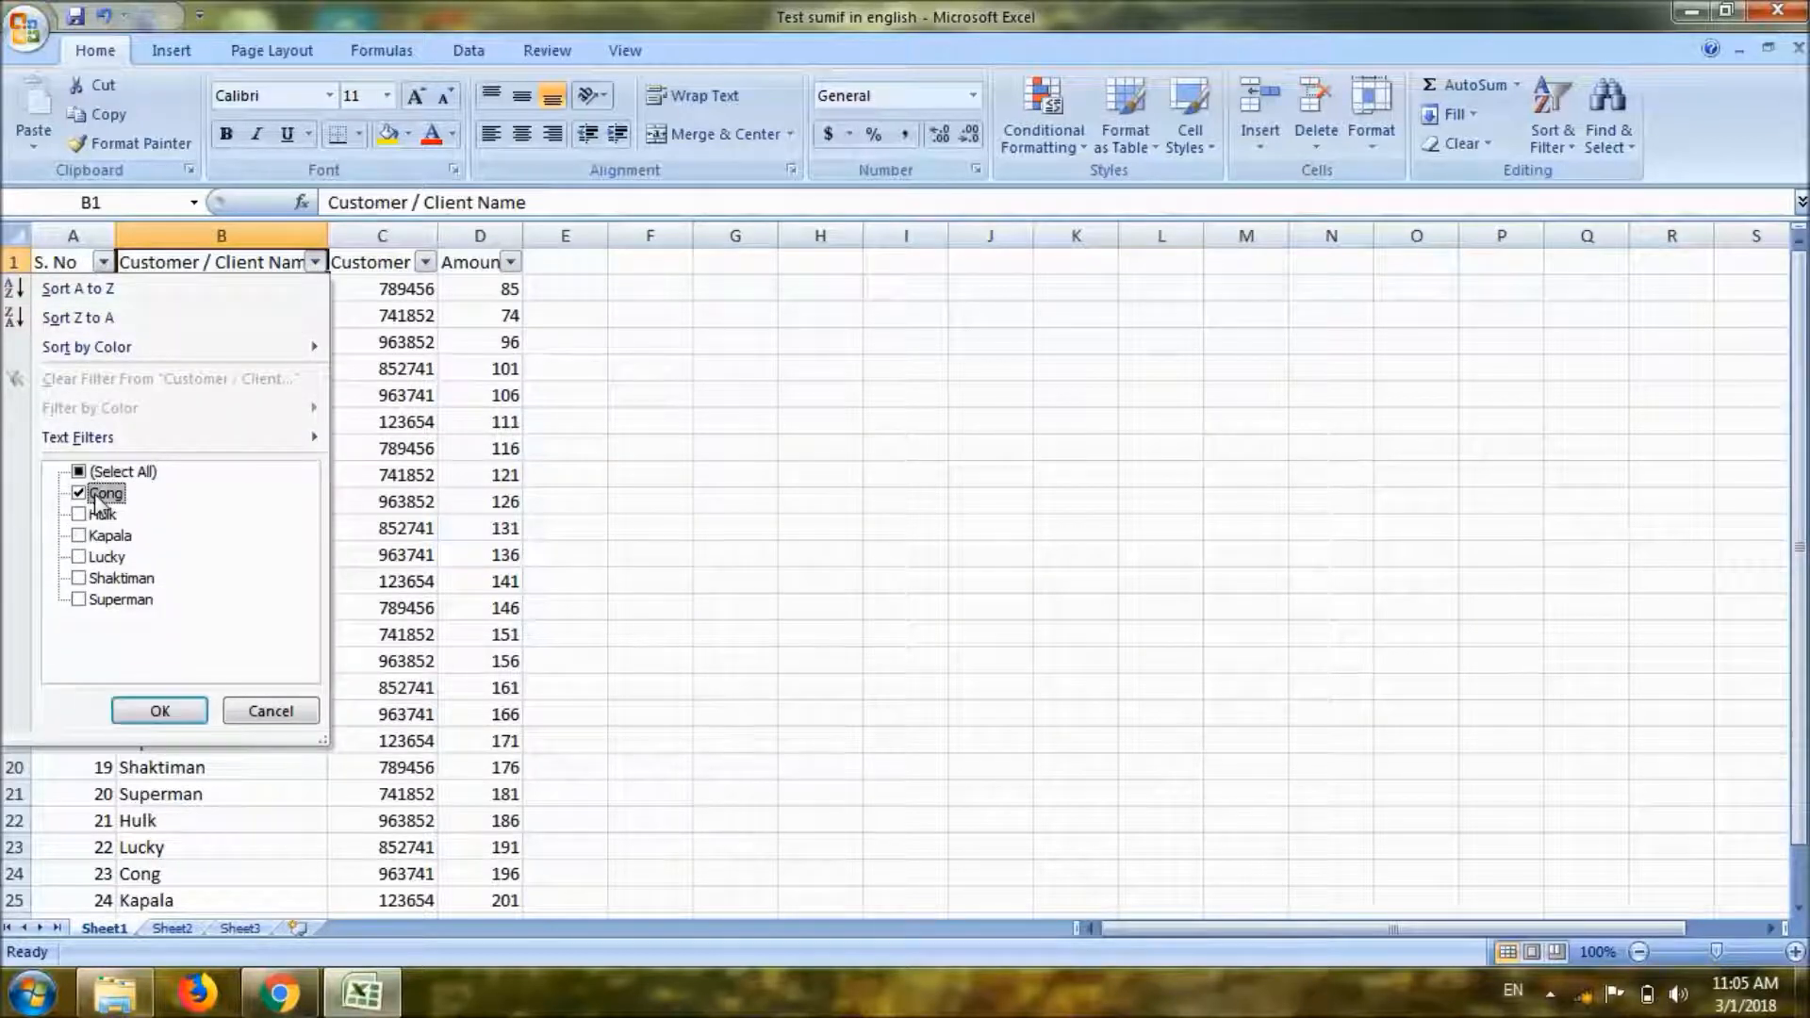
click(159, 711)
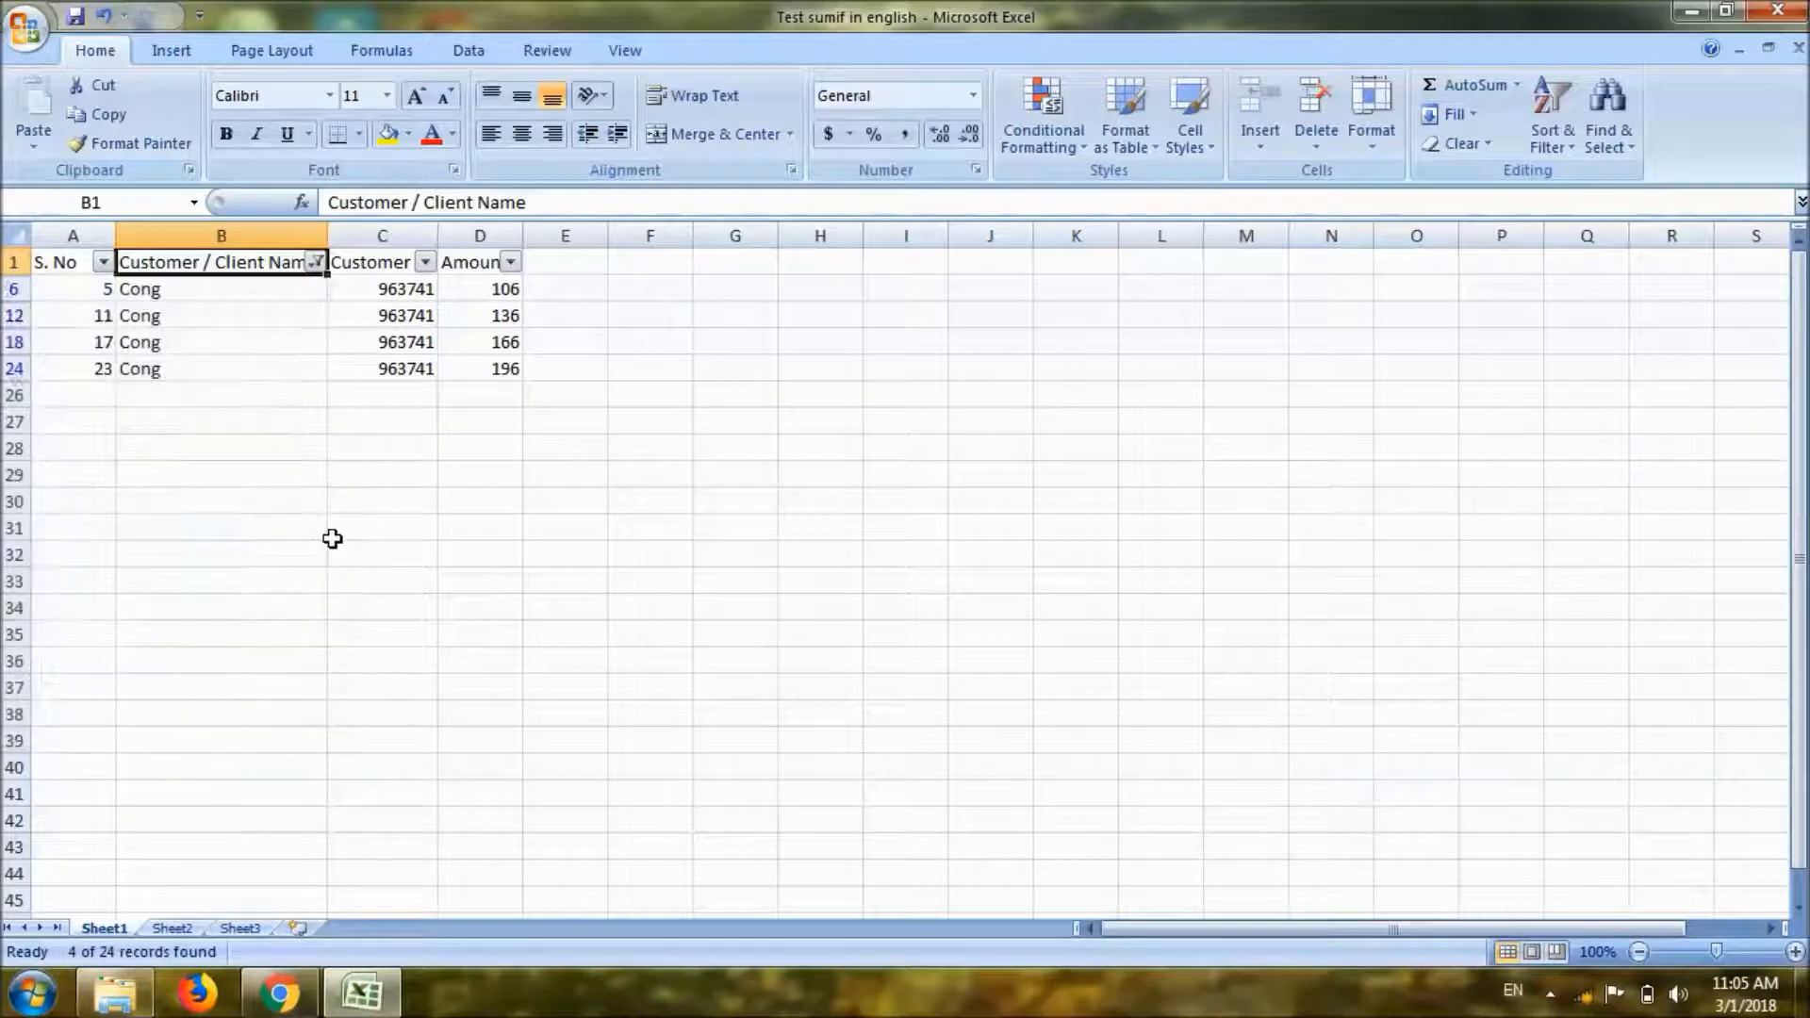
click(377, 287)
drag(377, 287, 377, 368)
click(491, 289)
drag(487, 364, 492, 289)
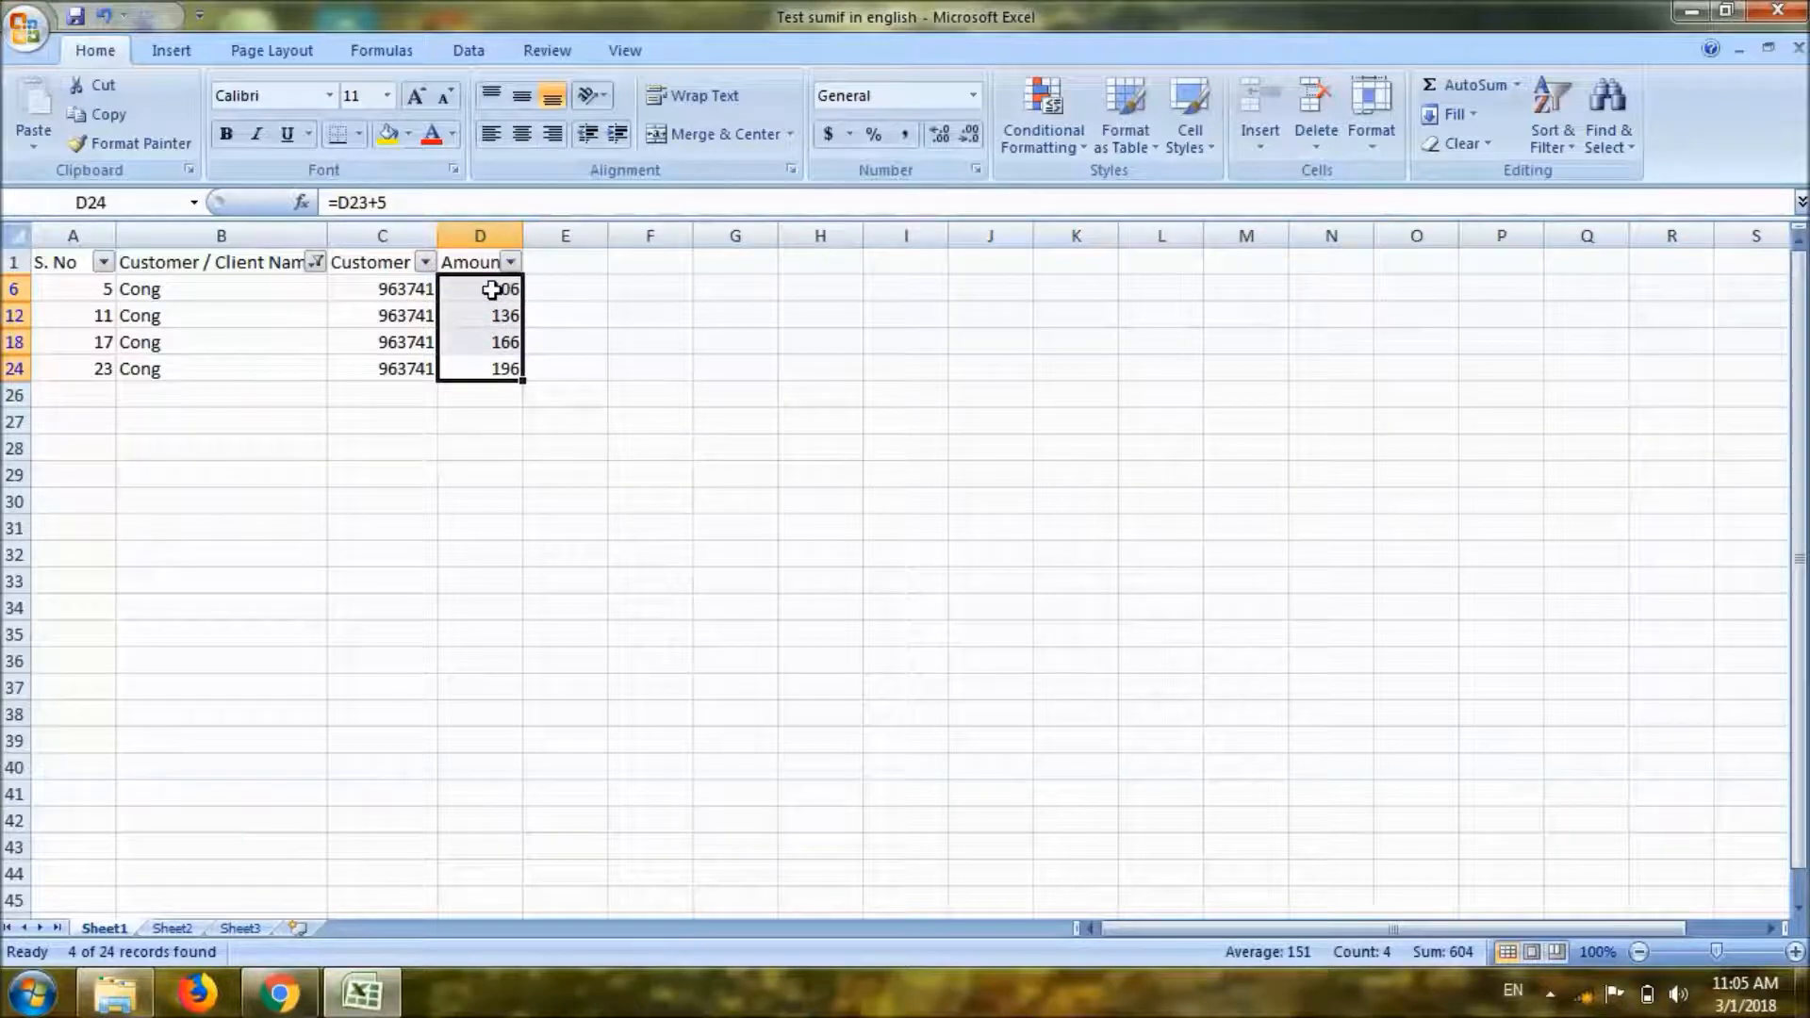
Change the customer name filter from Cong to Superman, and examine the matching amounts and customer IDs.
click(279, 263)
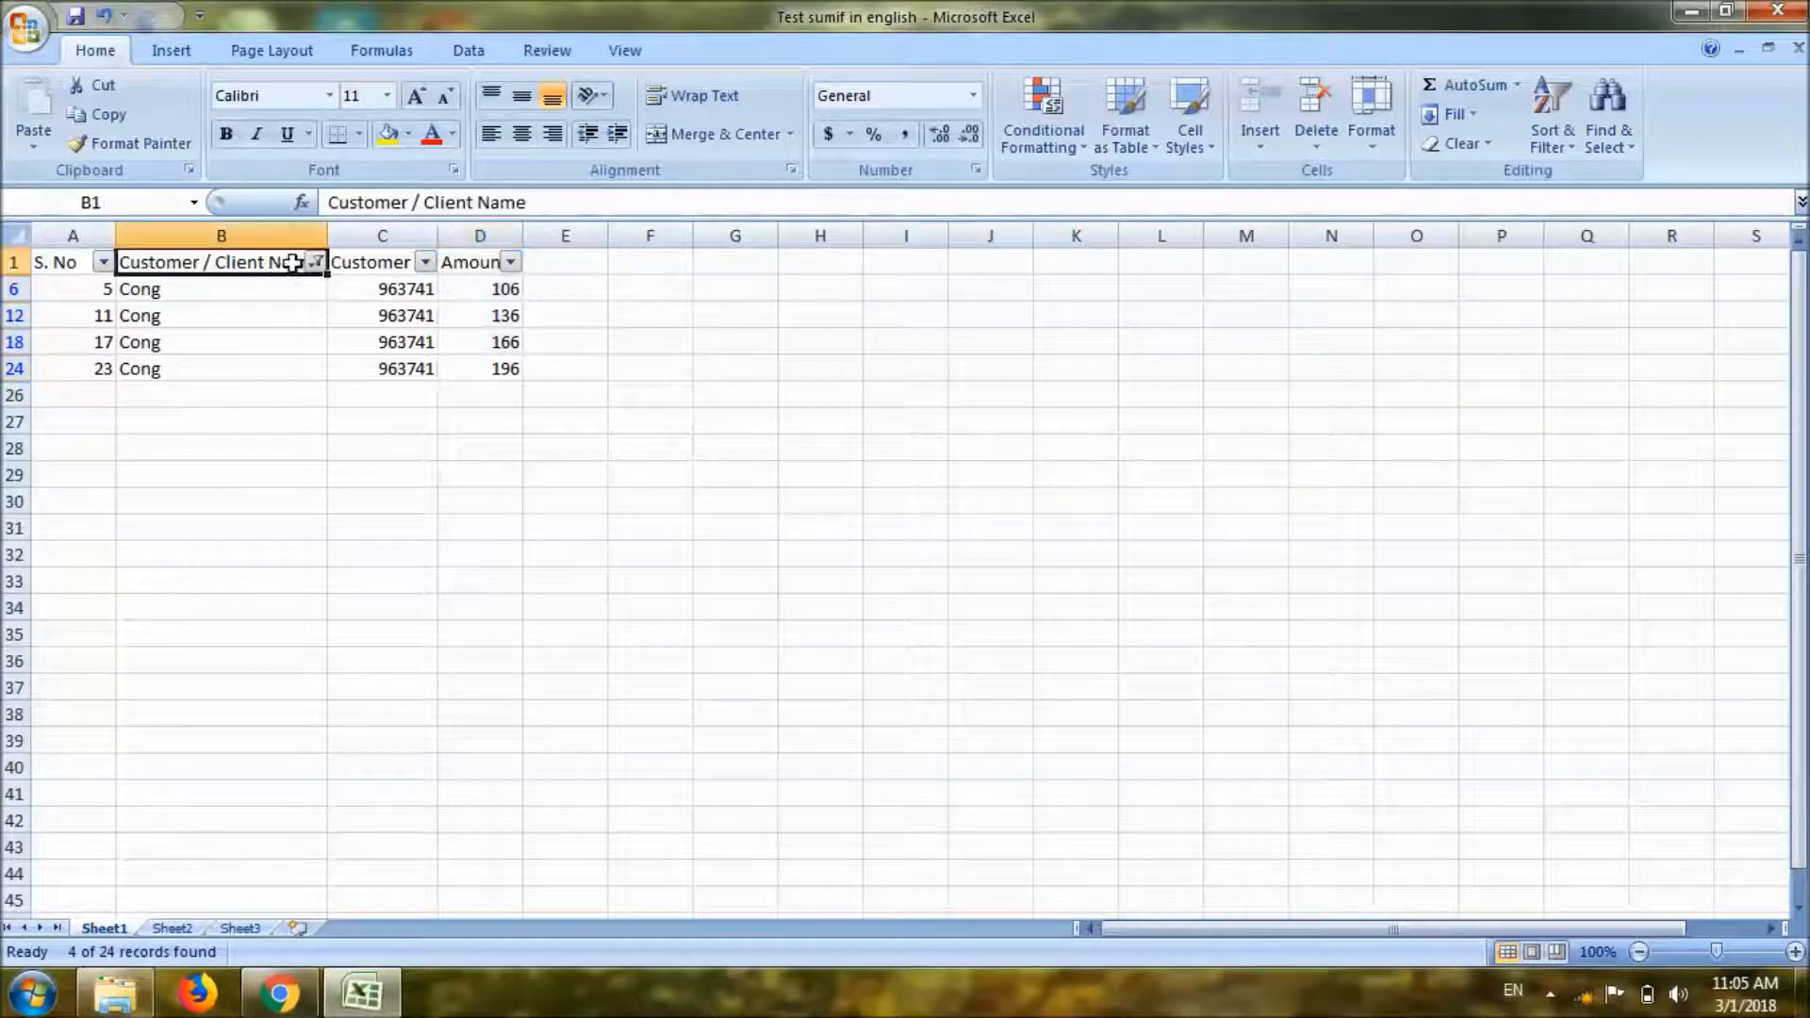
click(316, 262)
click(96, 492)
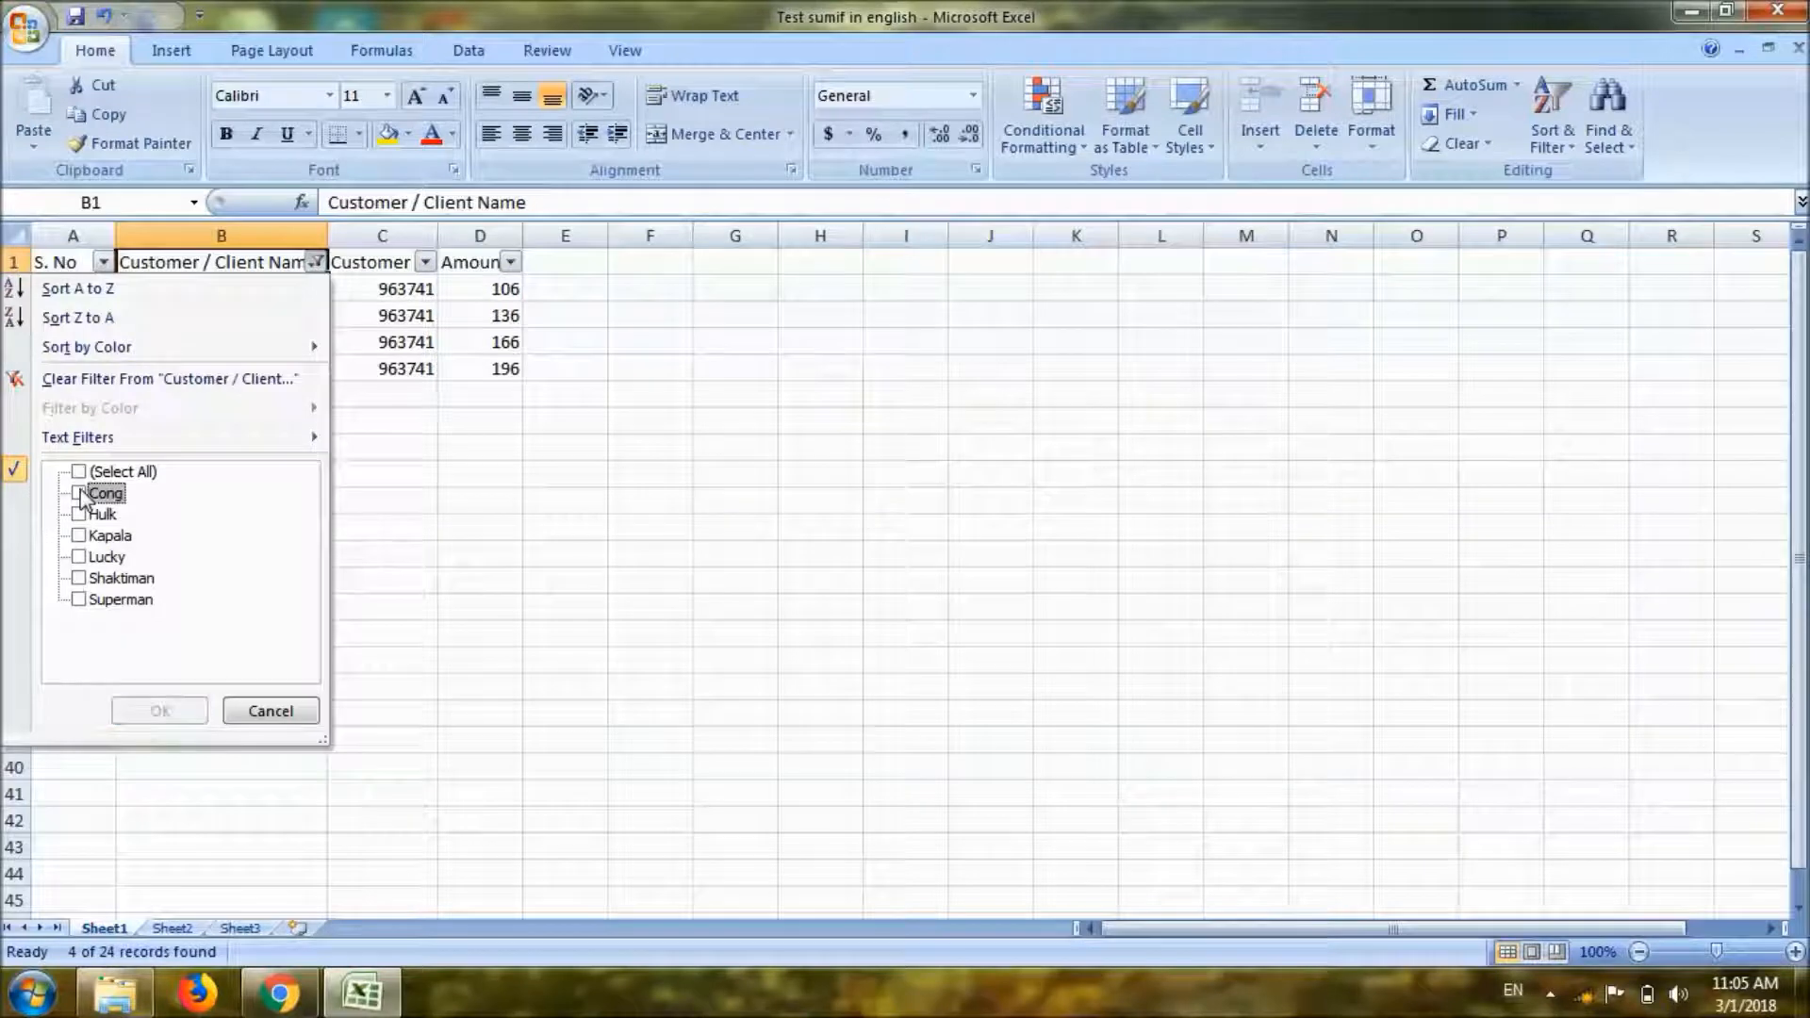
click(91, 602)
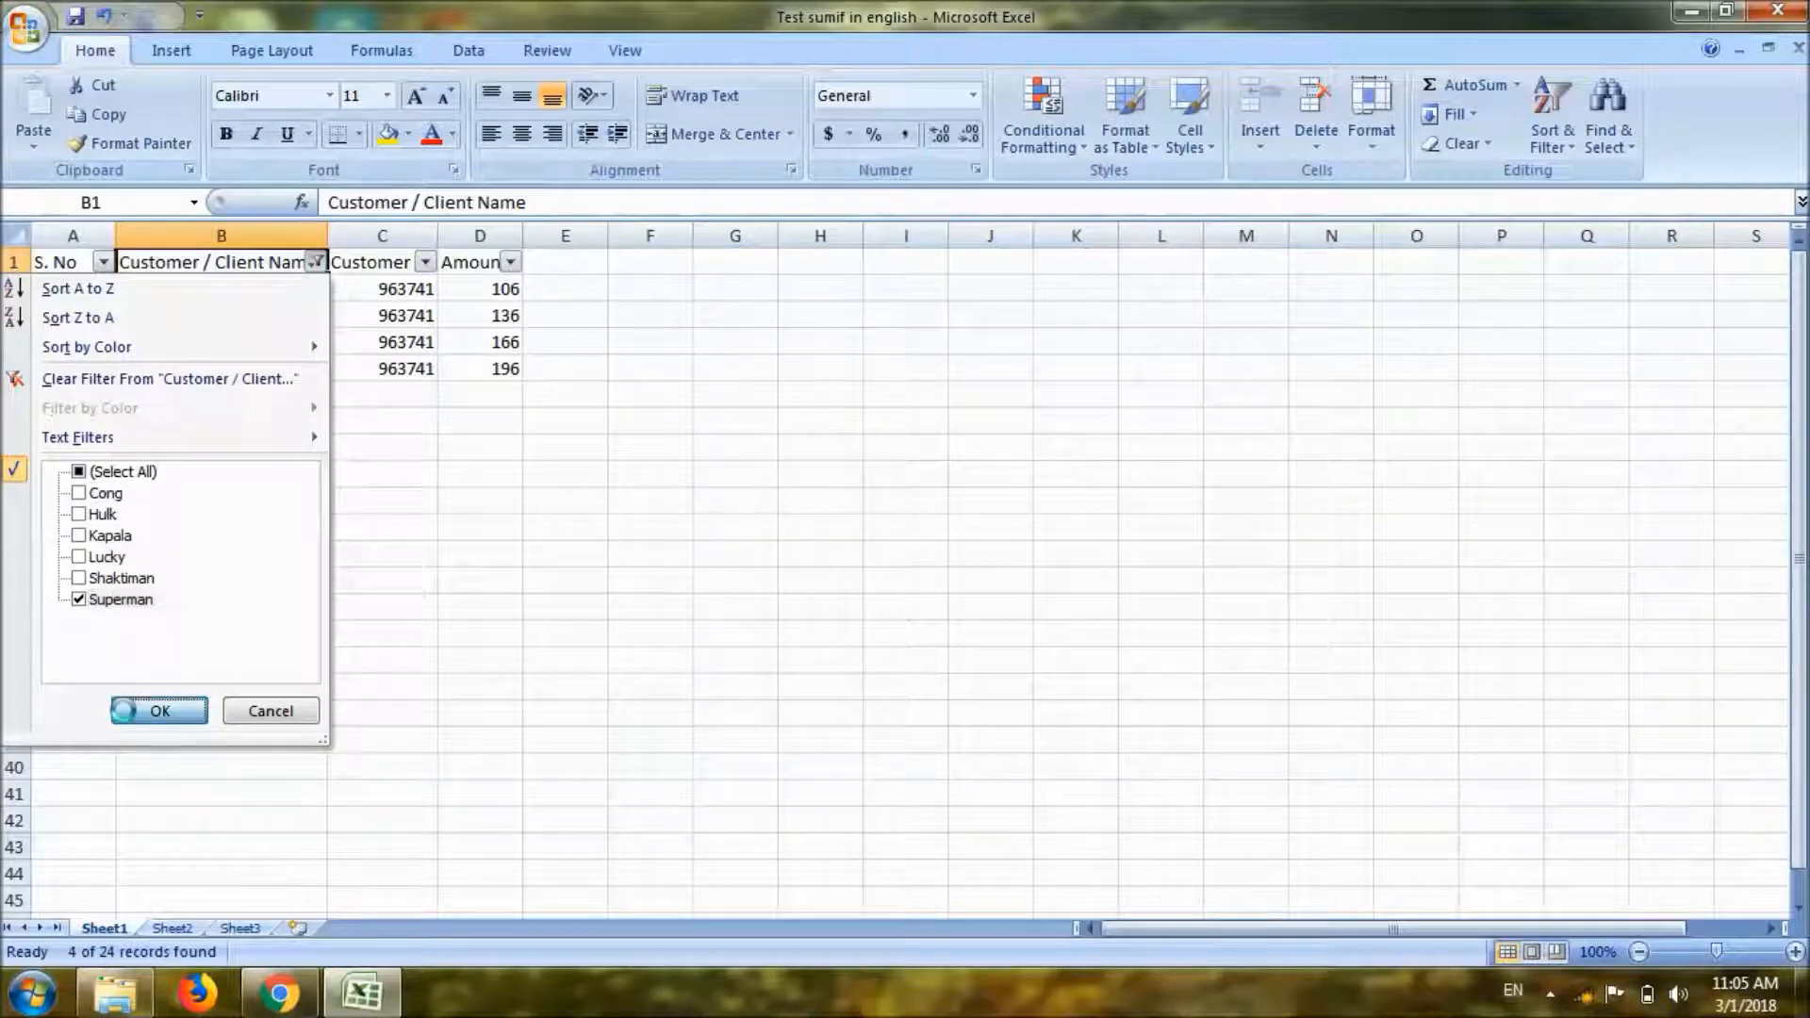
click(158, 711)
drag(477, 291, 476, 368)
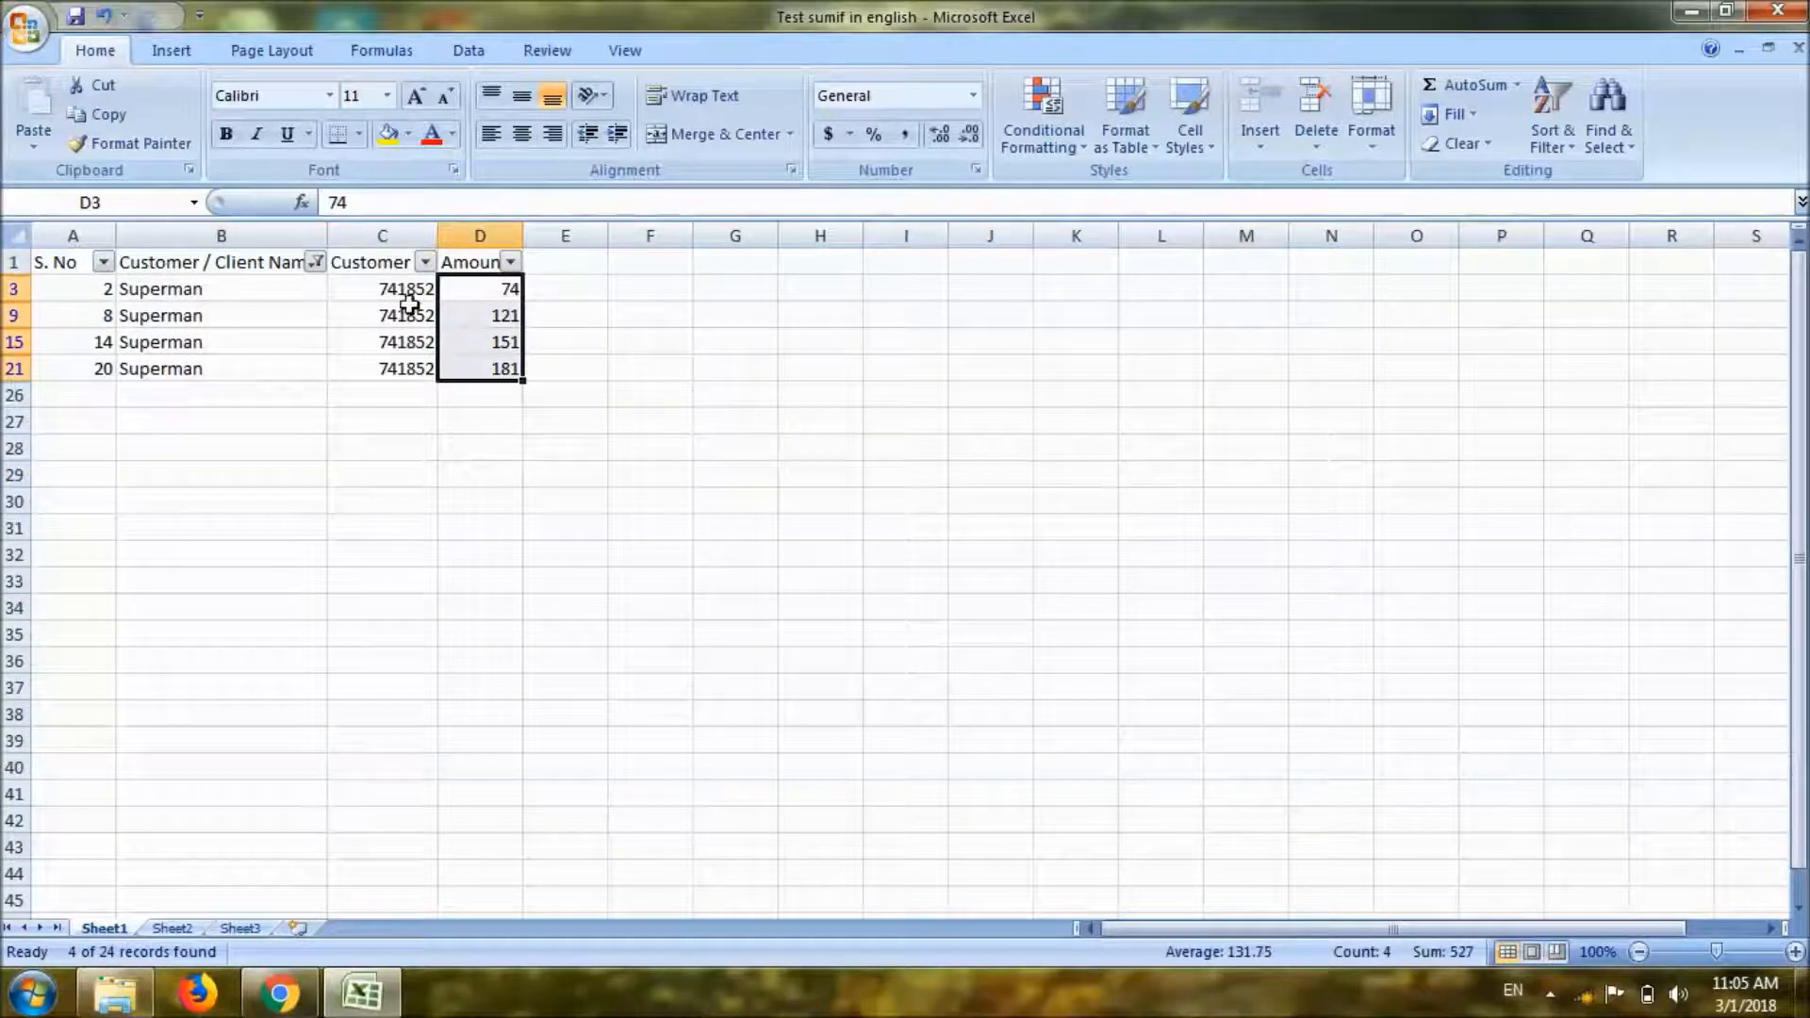
click(409, 291)
drag(408, 290, 406, 360)
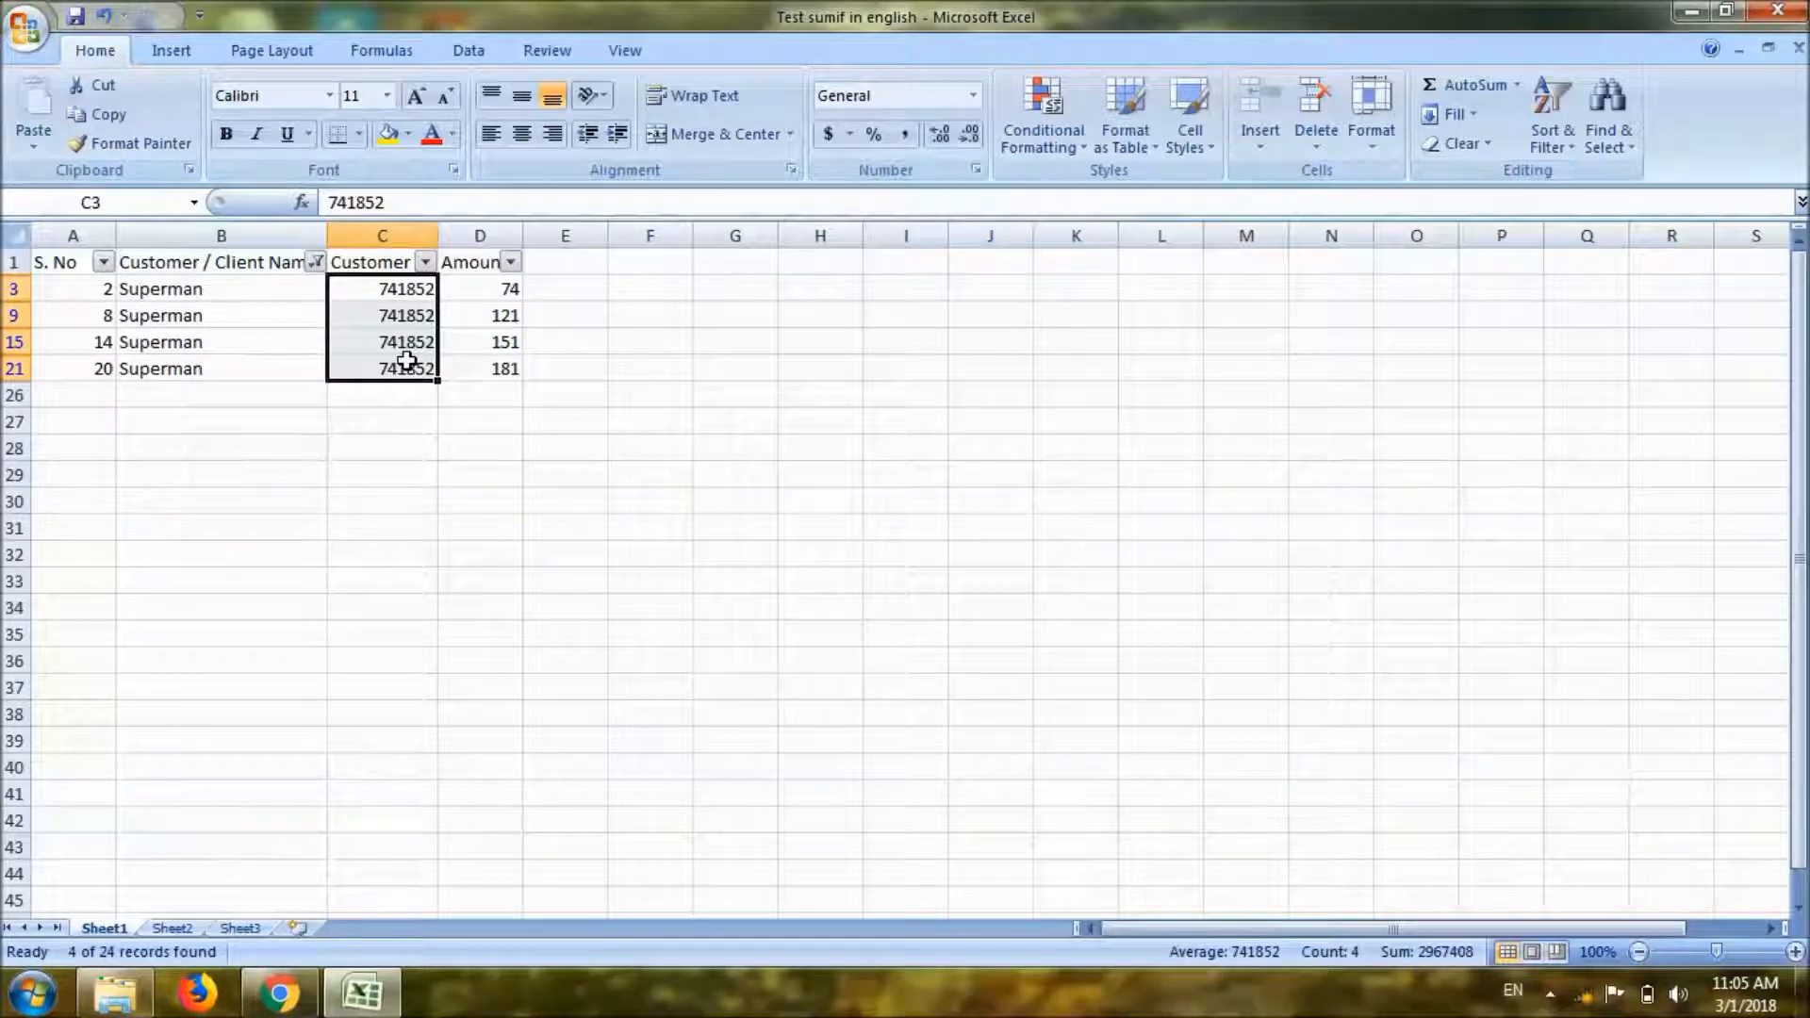
Remove the filter from the table and compare the customer names with their IDs in rows 2 and 5.
click(366, 262)
key(ctrl+shift+l)
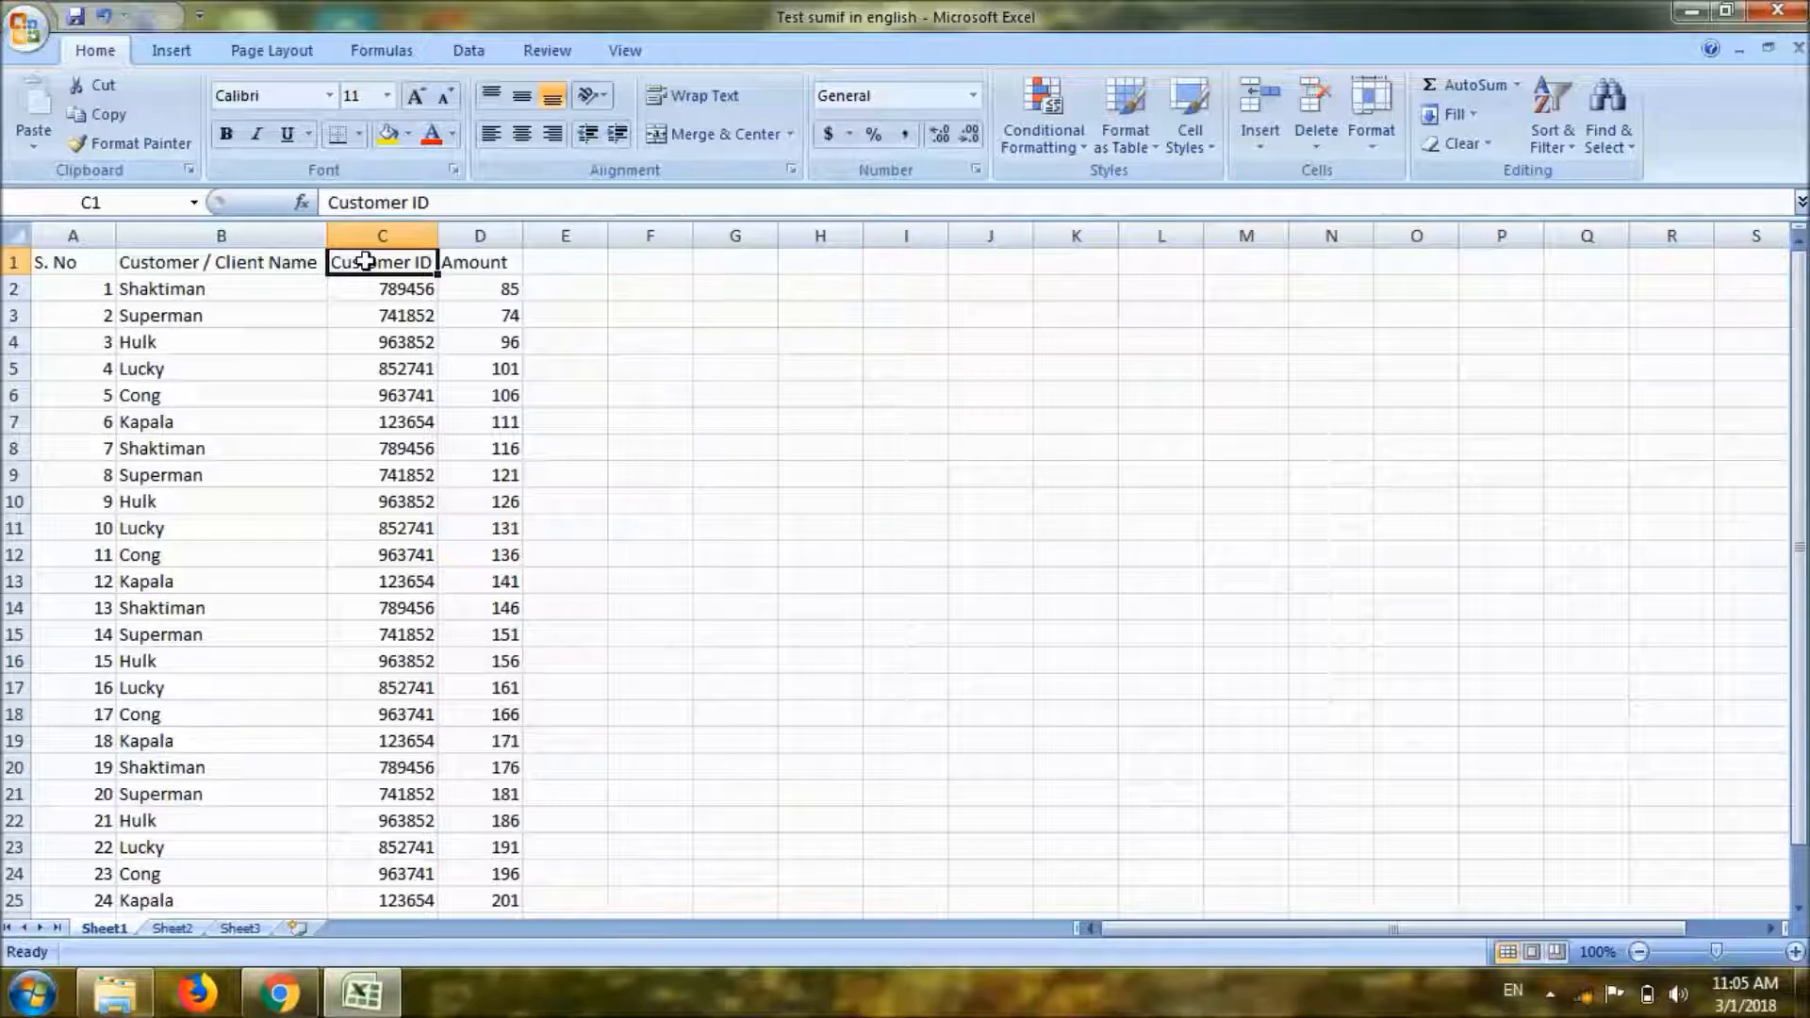
click(377, 288)
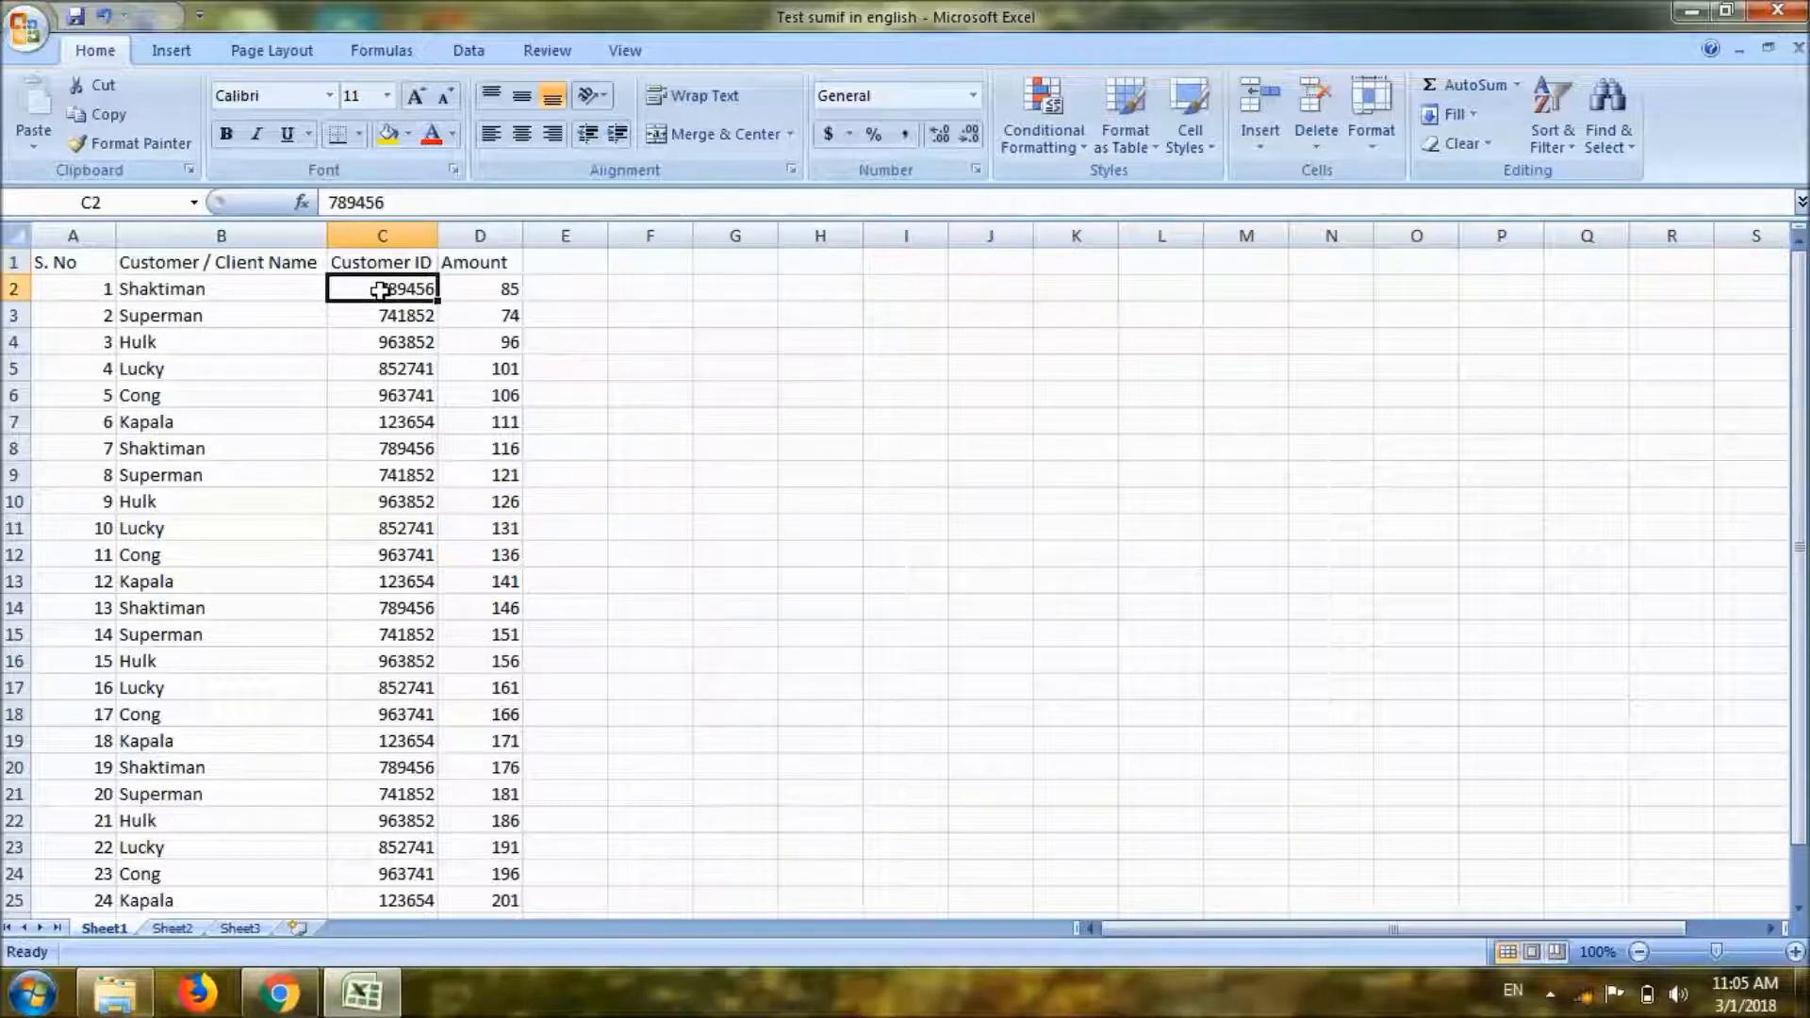
click(213, 287)
click(176, 369)
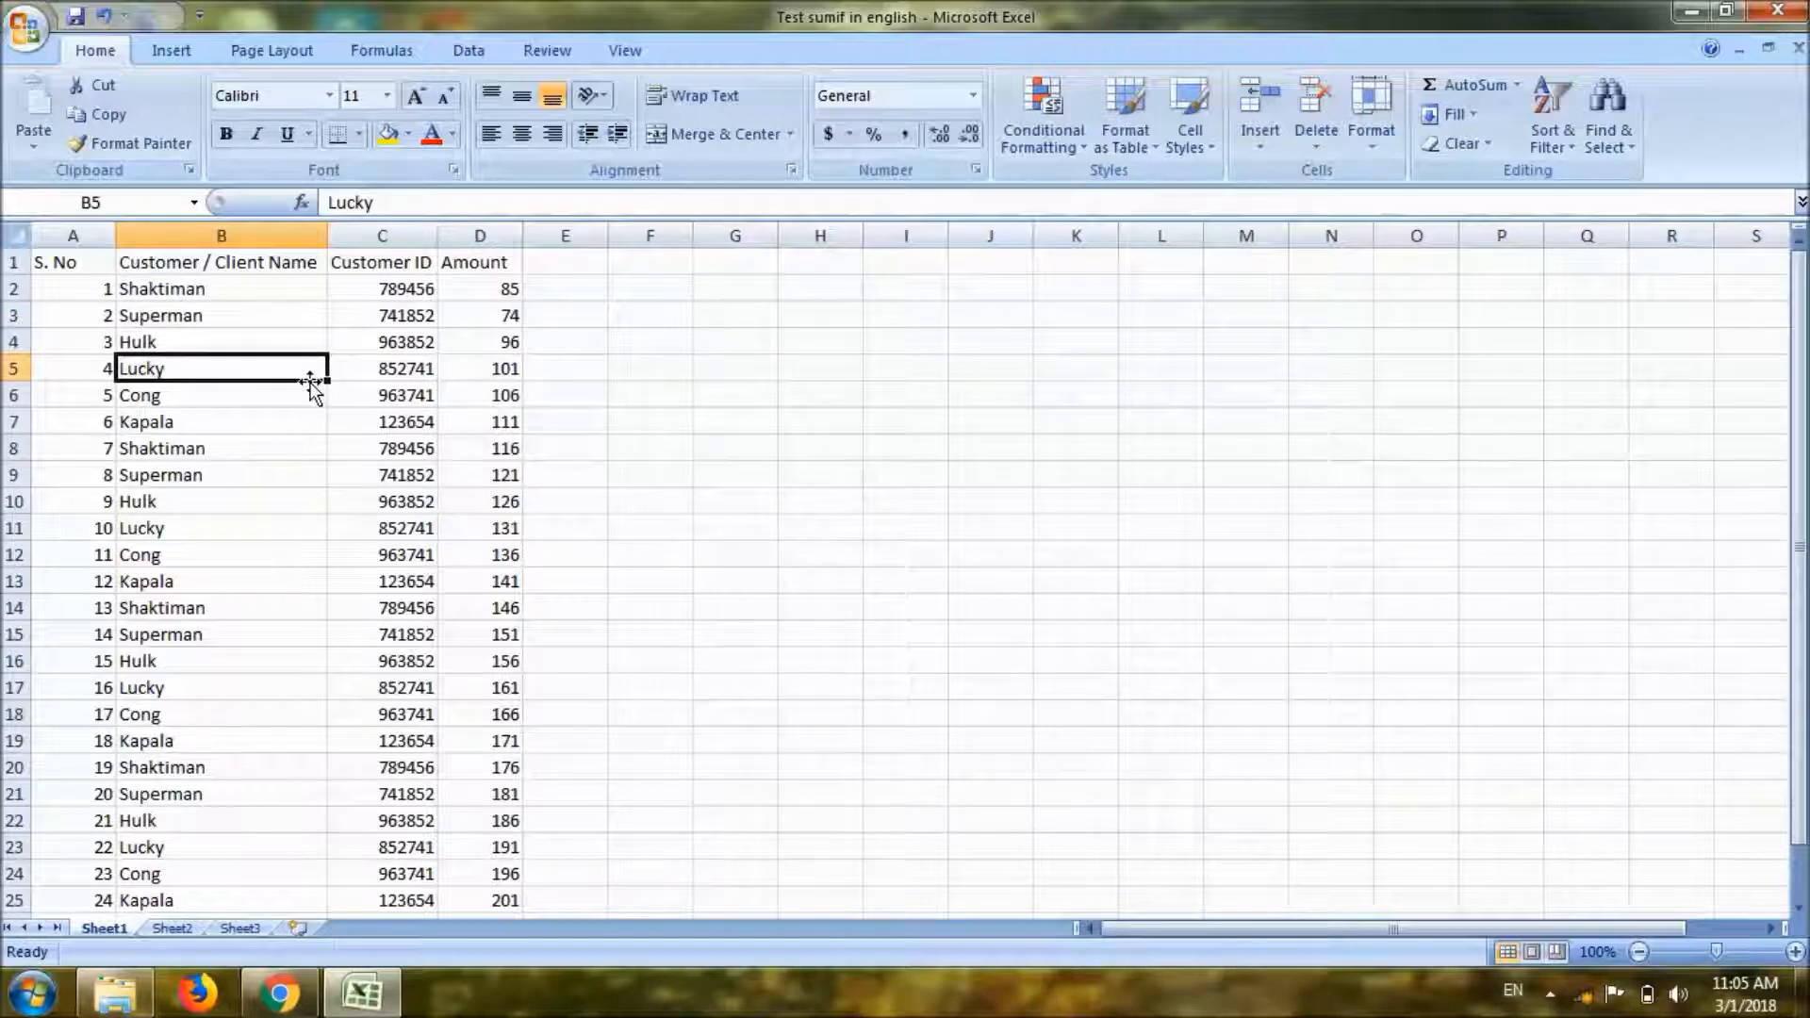
click(382, 368)
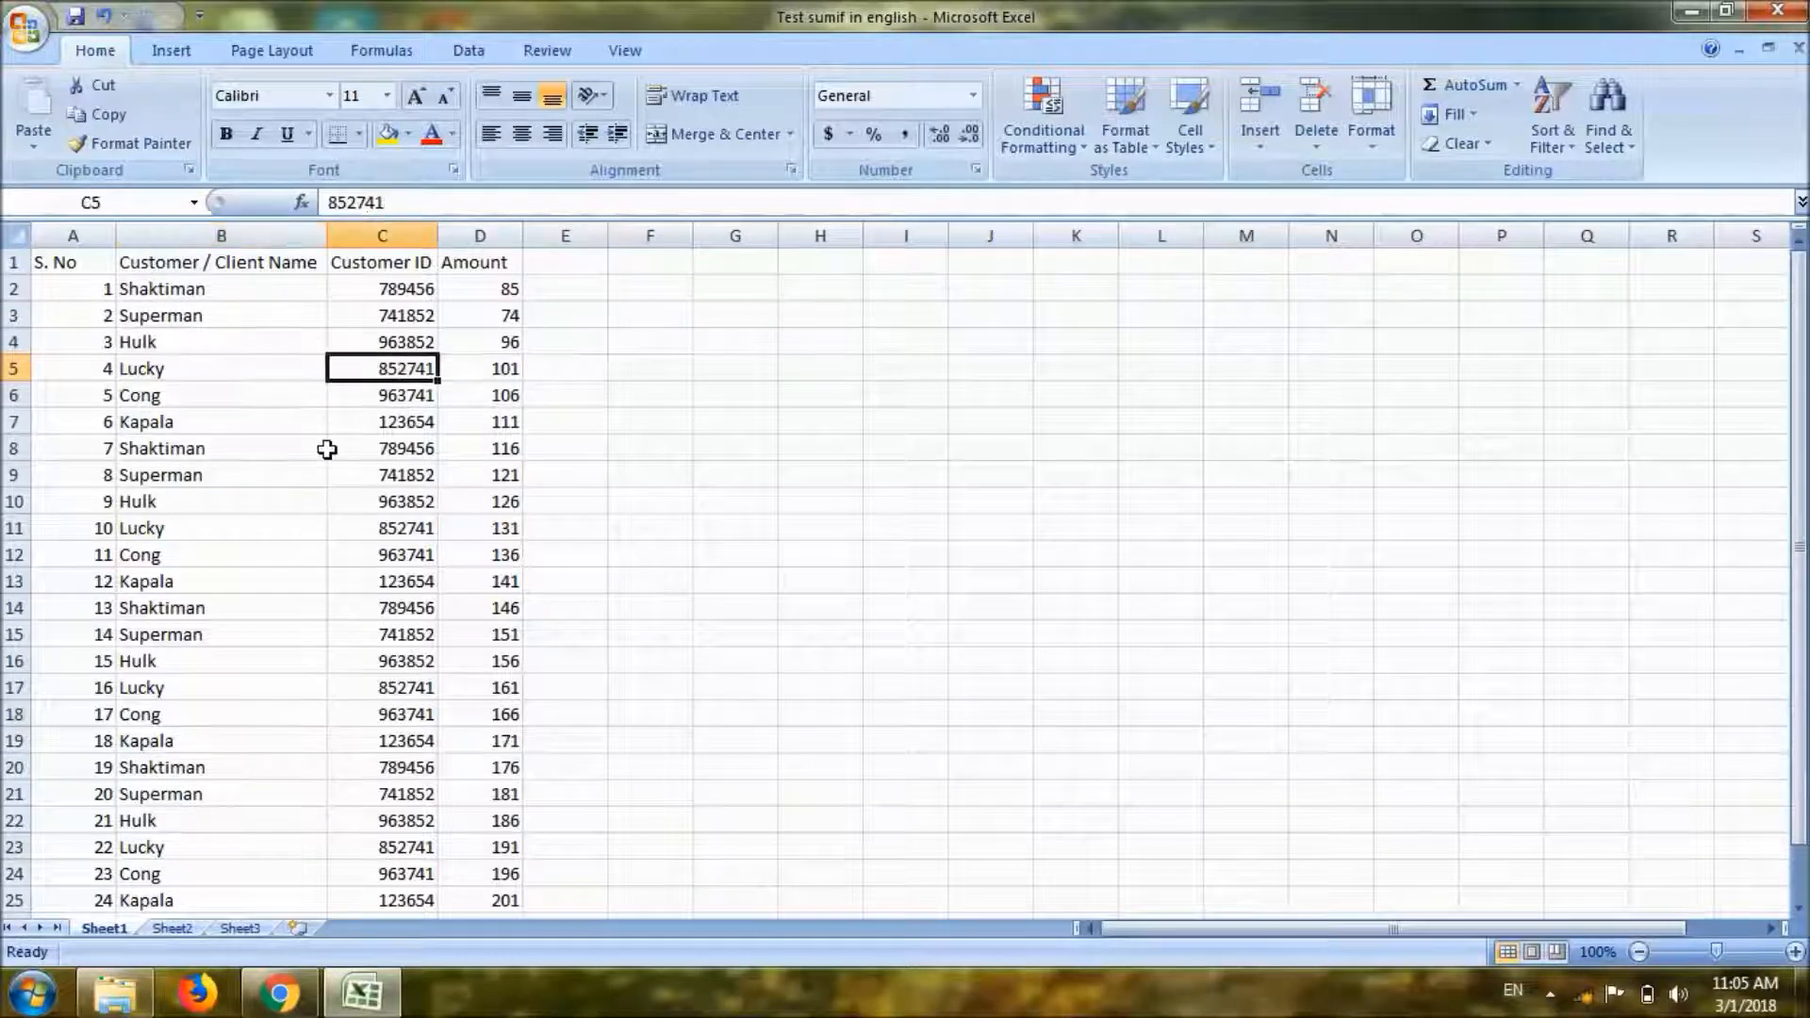
click(564, 289)
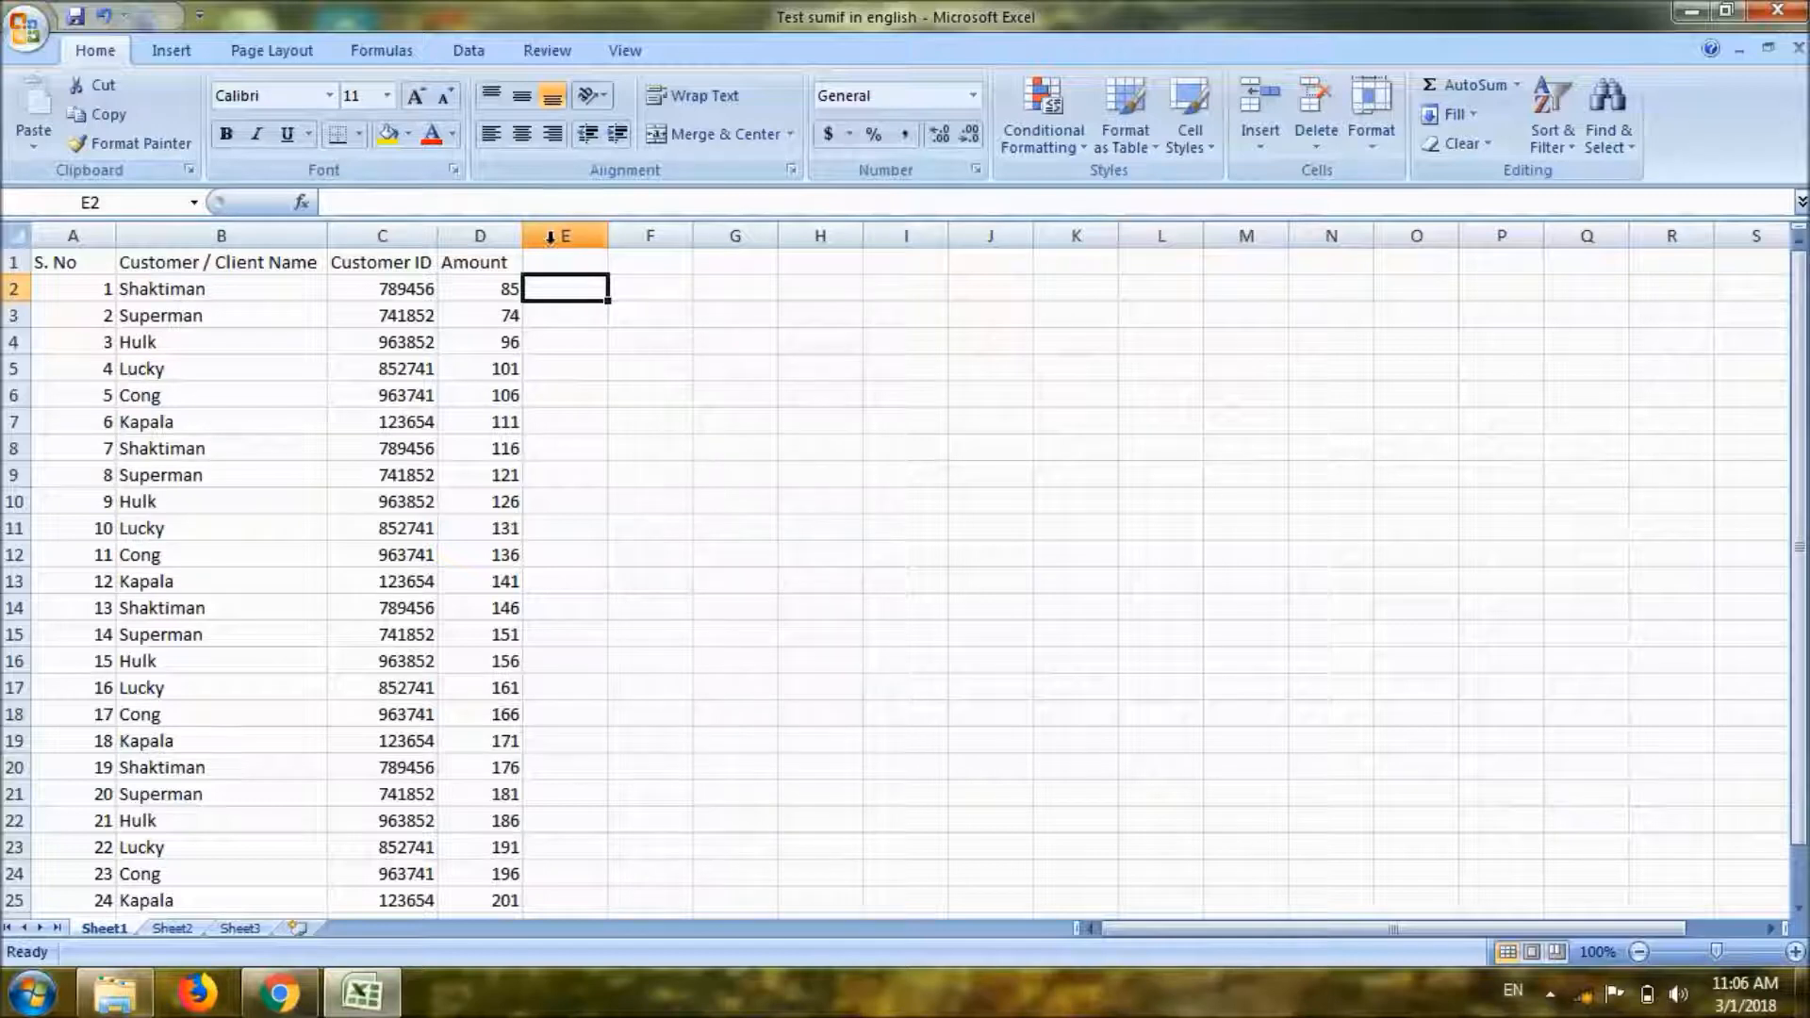
Copy the six unique customer names and IDs from B2:C7 to a summary area starting at G2.
drag(184, 288, 332, 417)
key(ctrl+c)
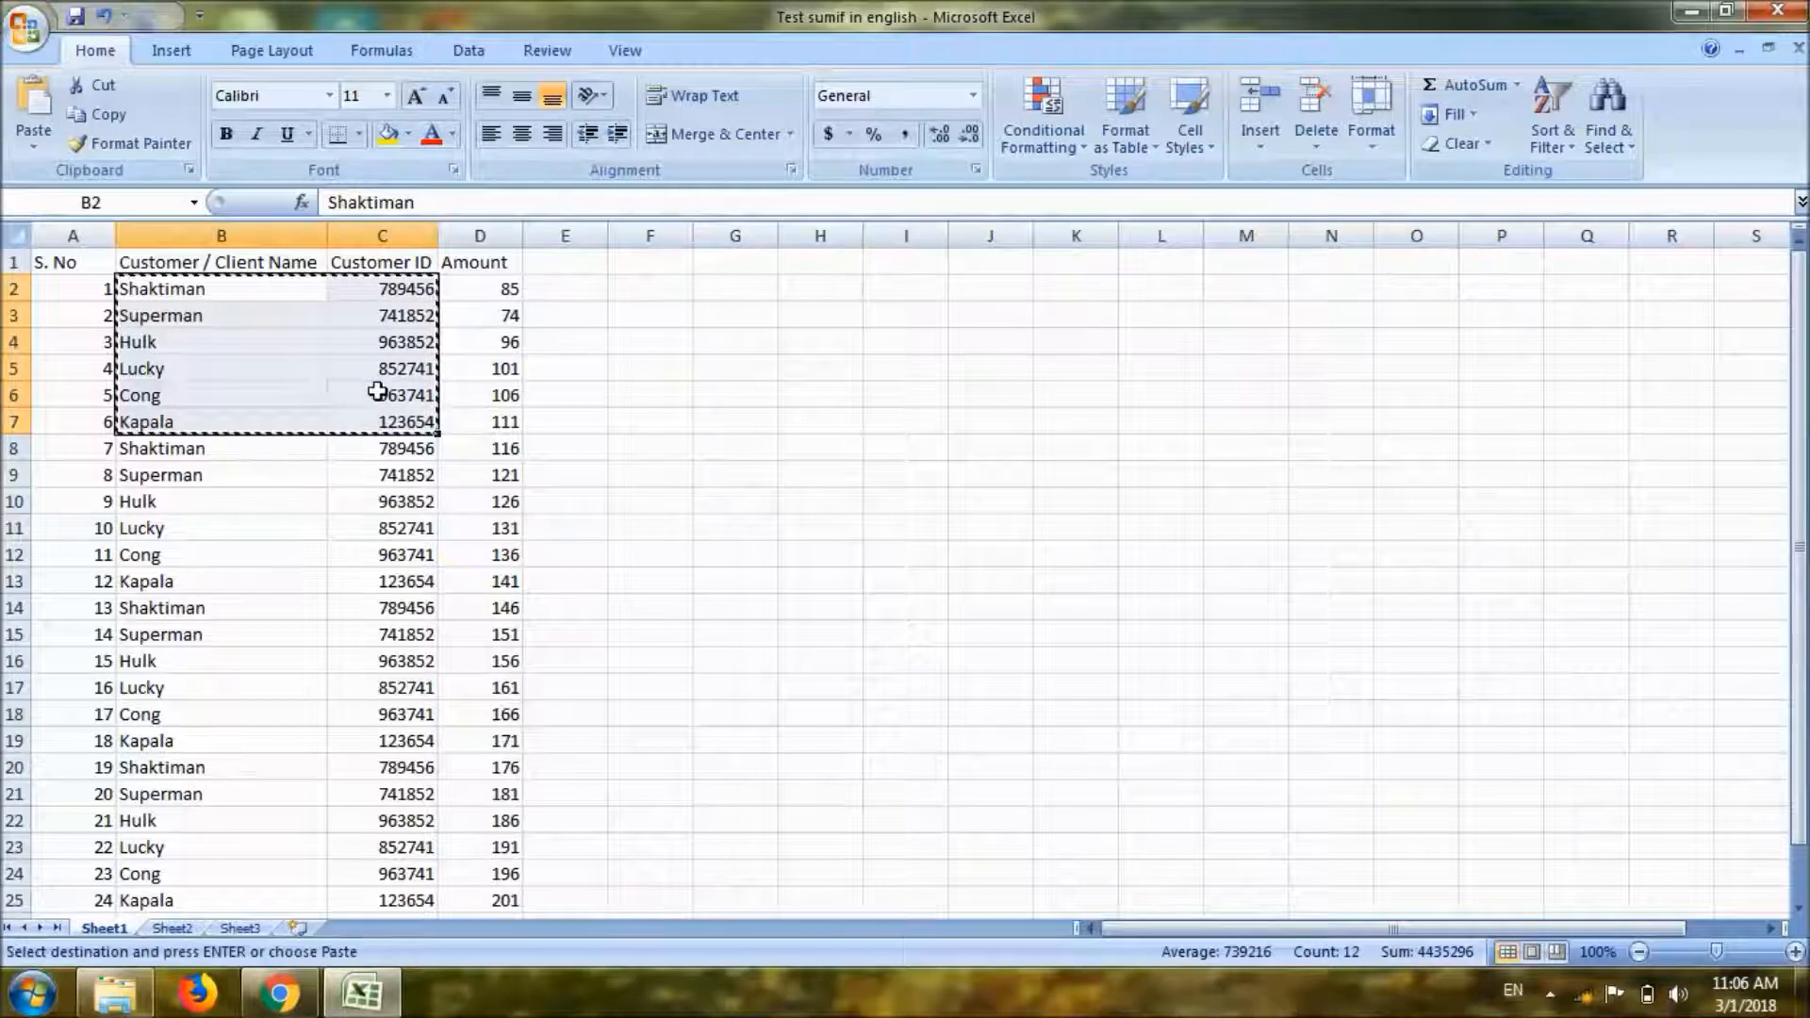
click(750, 295)
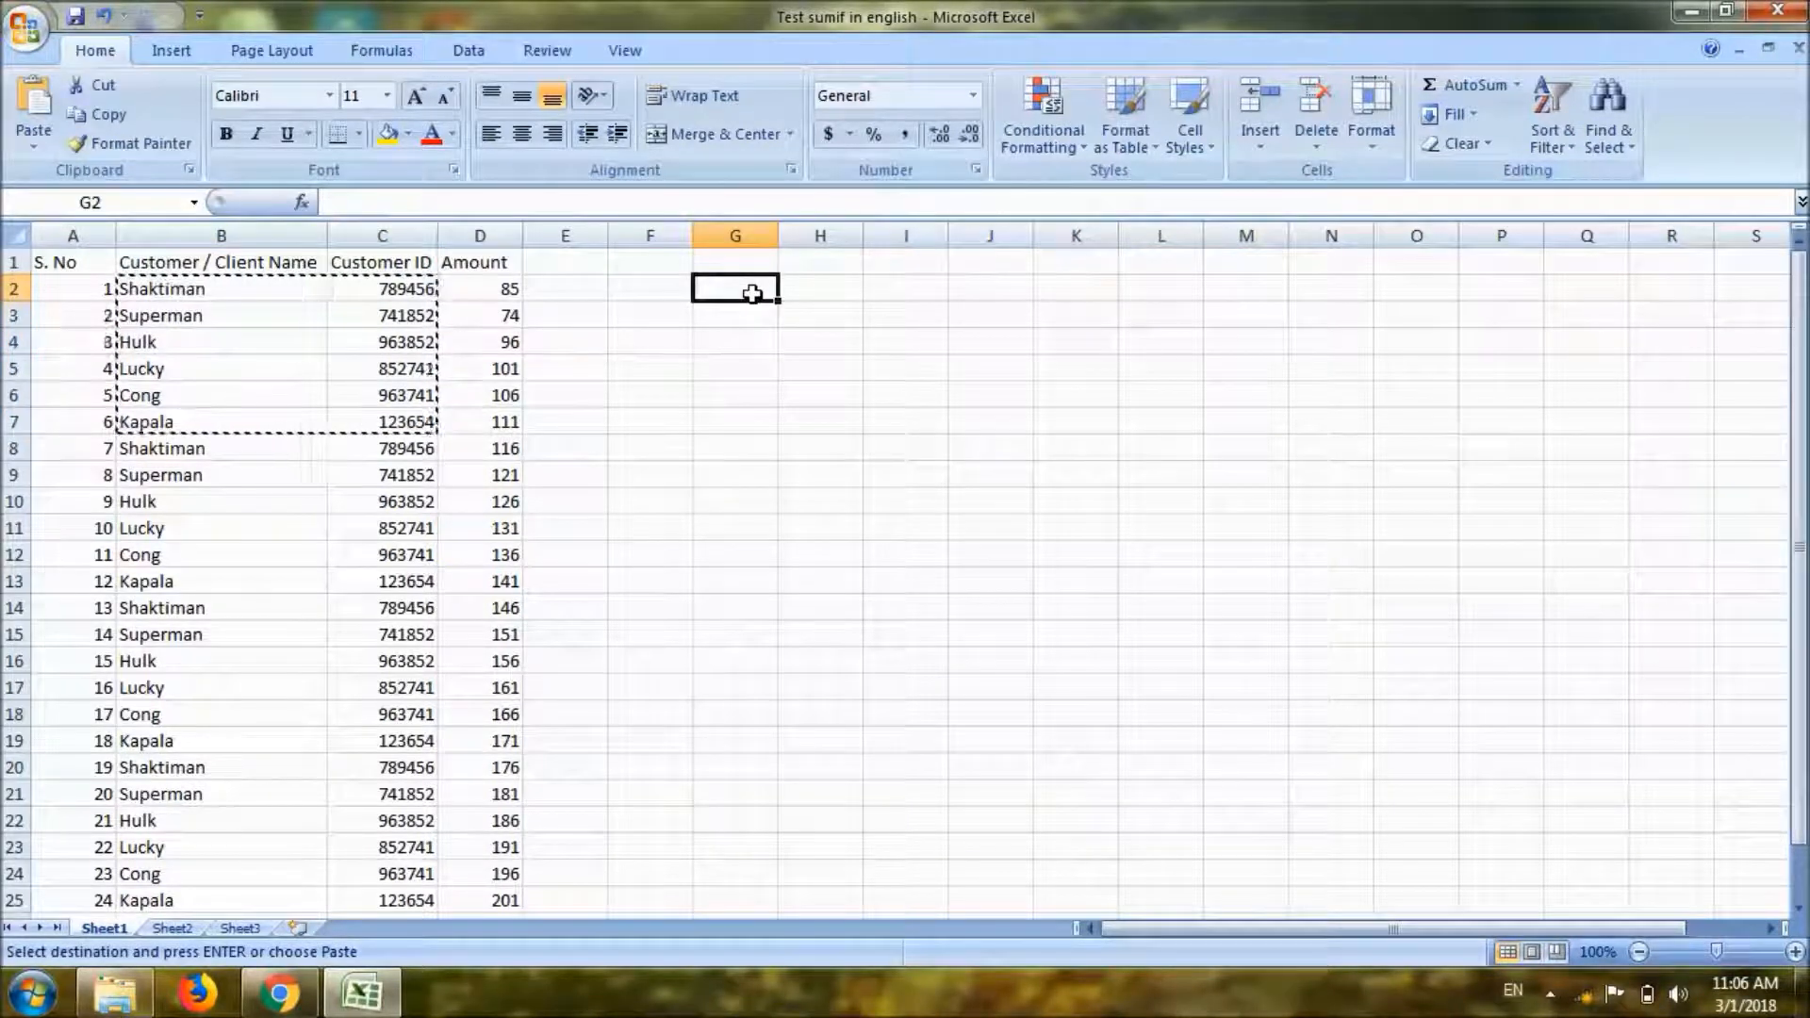
key(ctrl+v)
Enter the headers Customer Name in G1 and Customer ID in H1 above the copied list.
click(745, 261)
text(Custom)
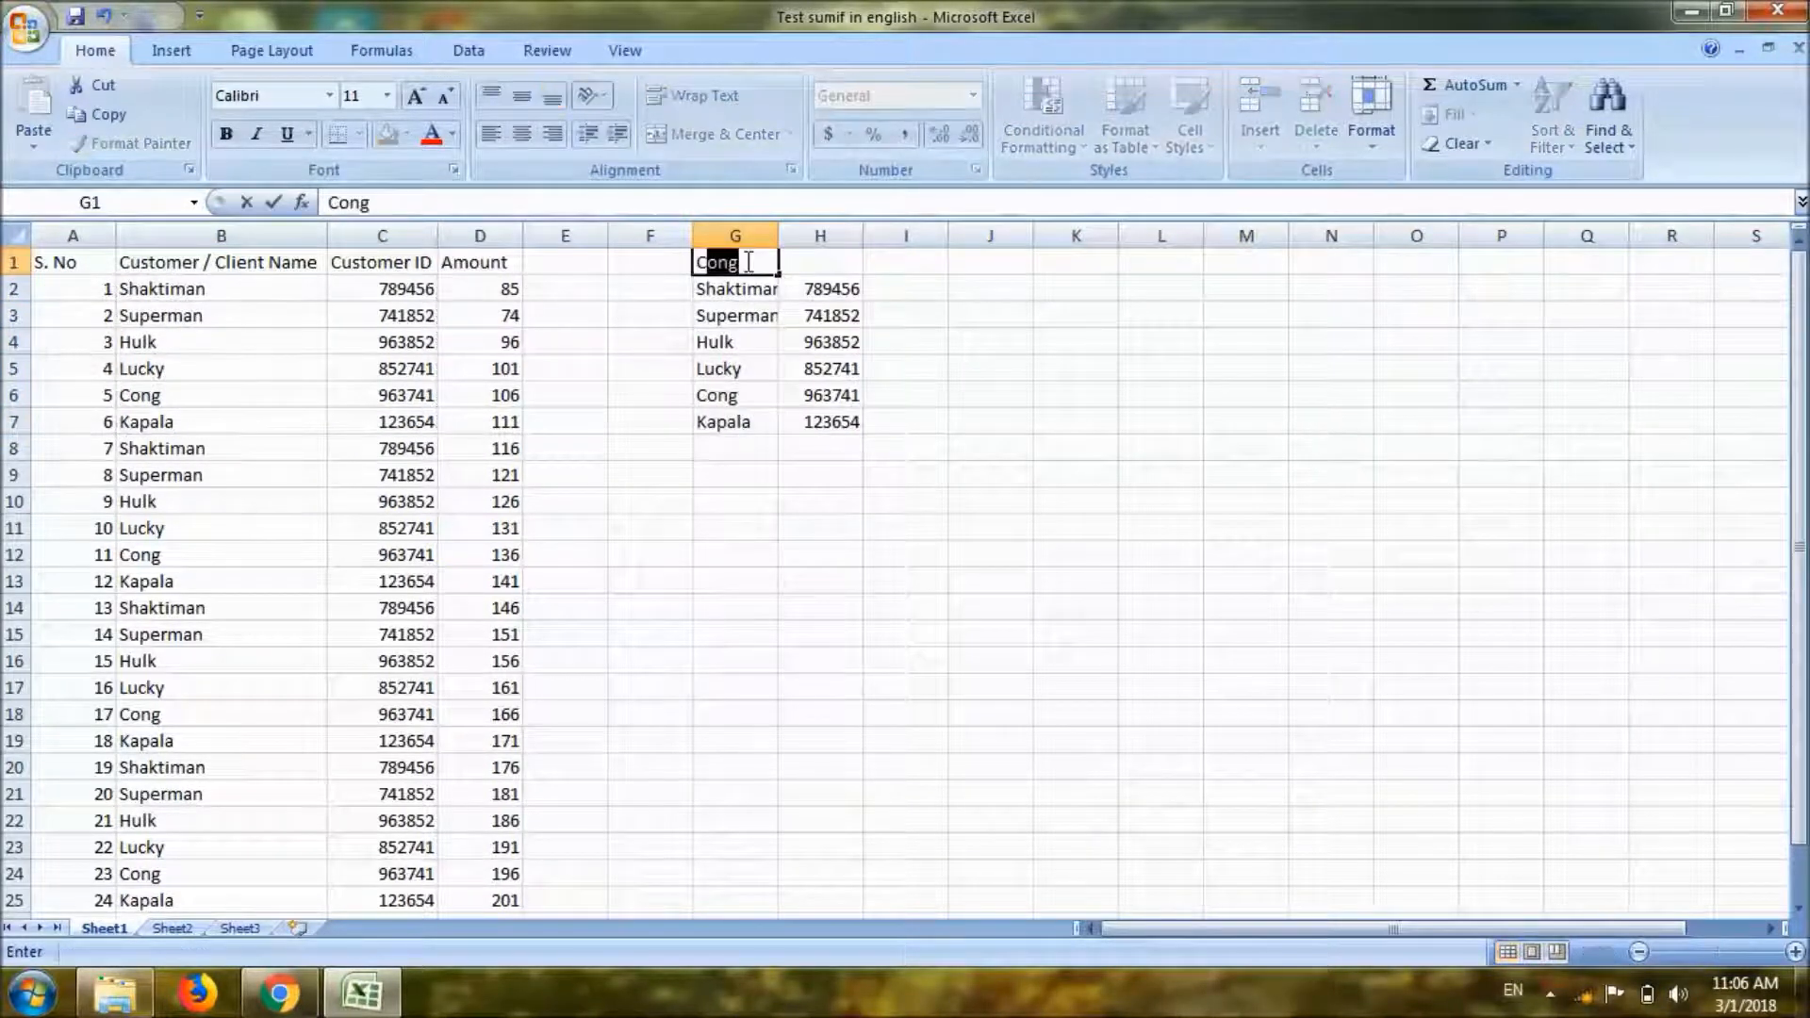
text(er Name)
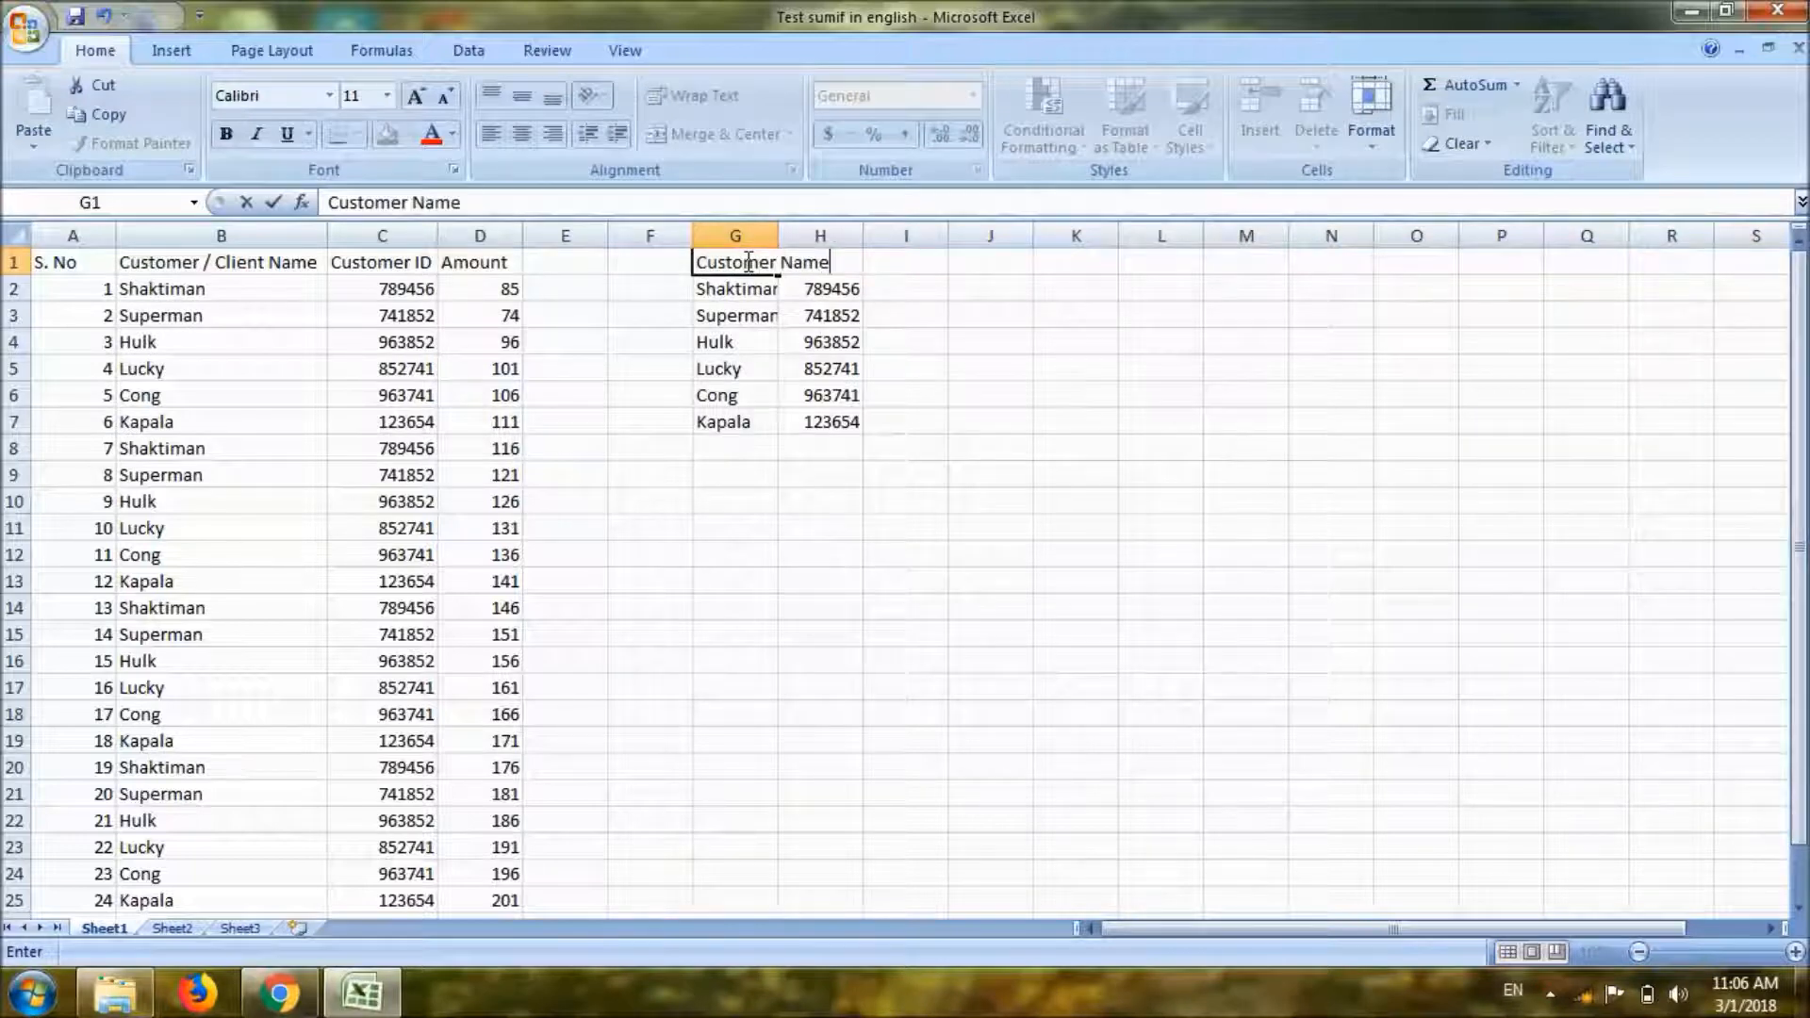
key(Tab)
text(C)
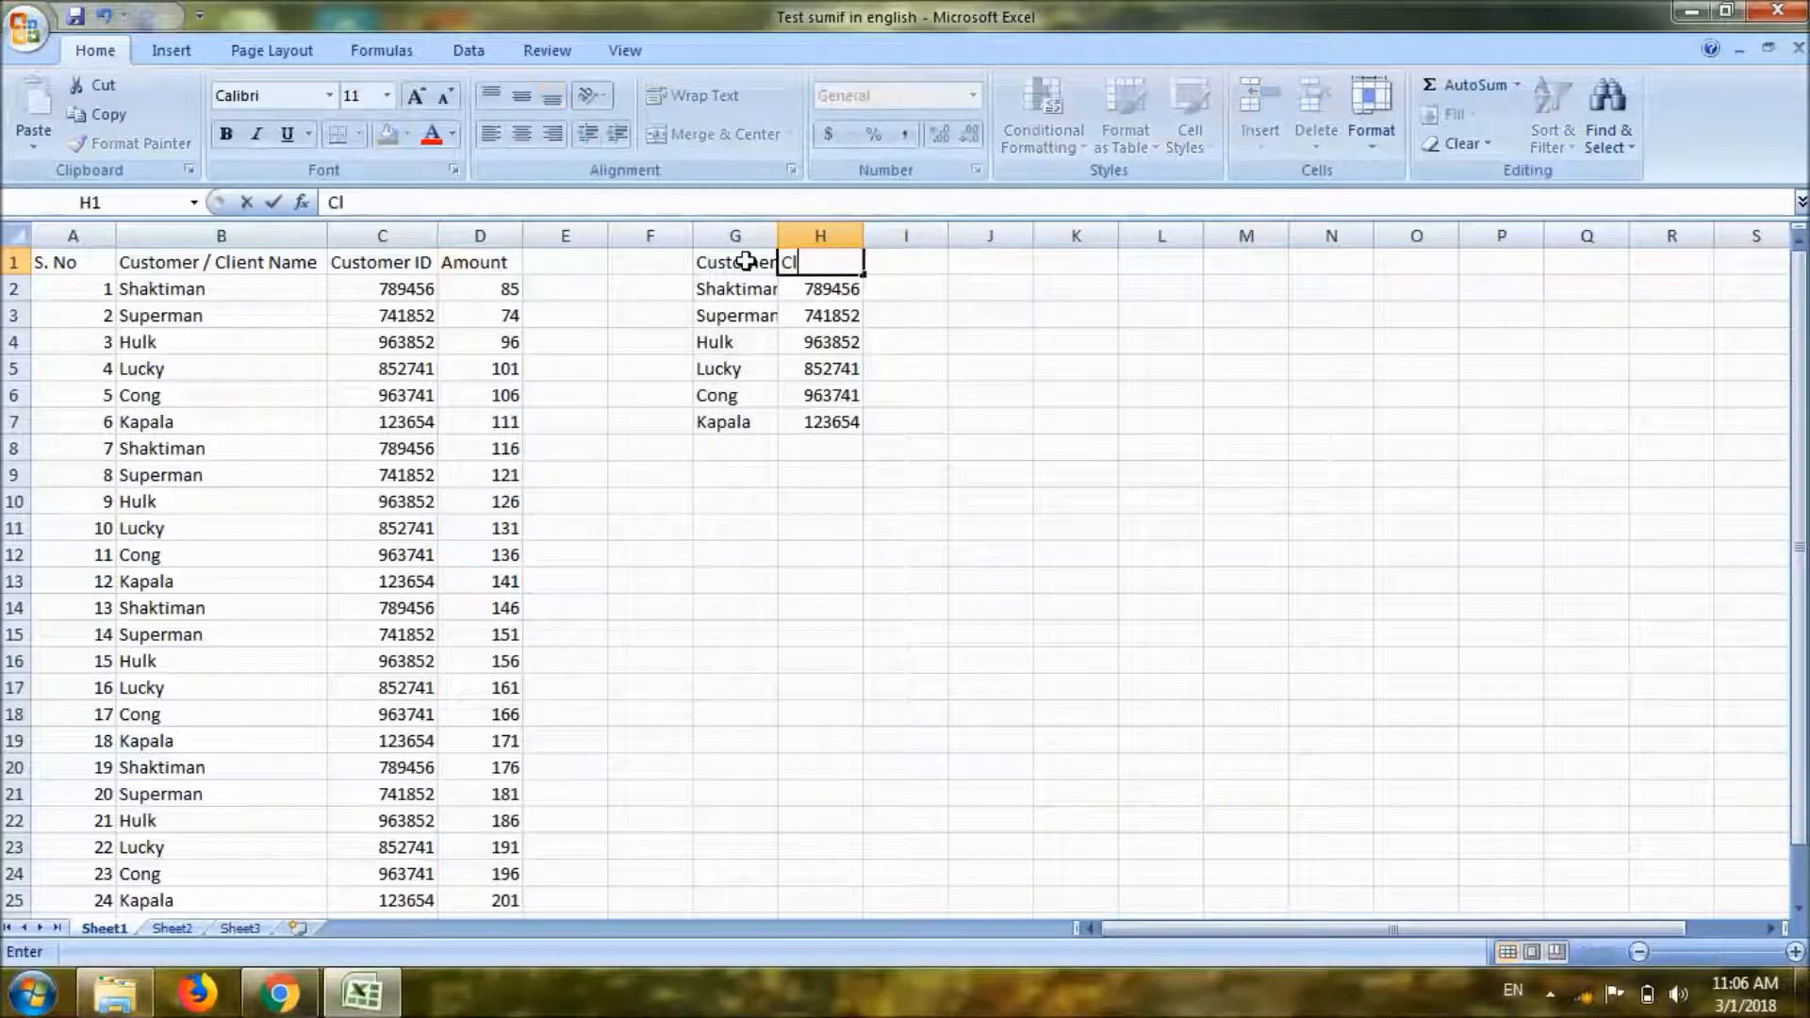
text(ustomer ID)
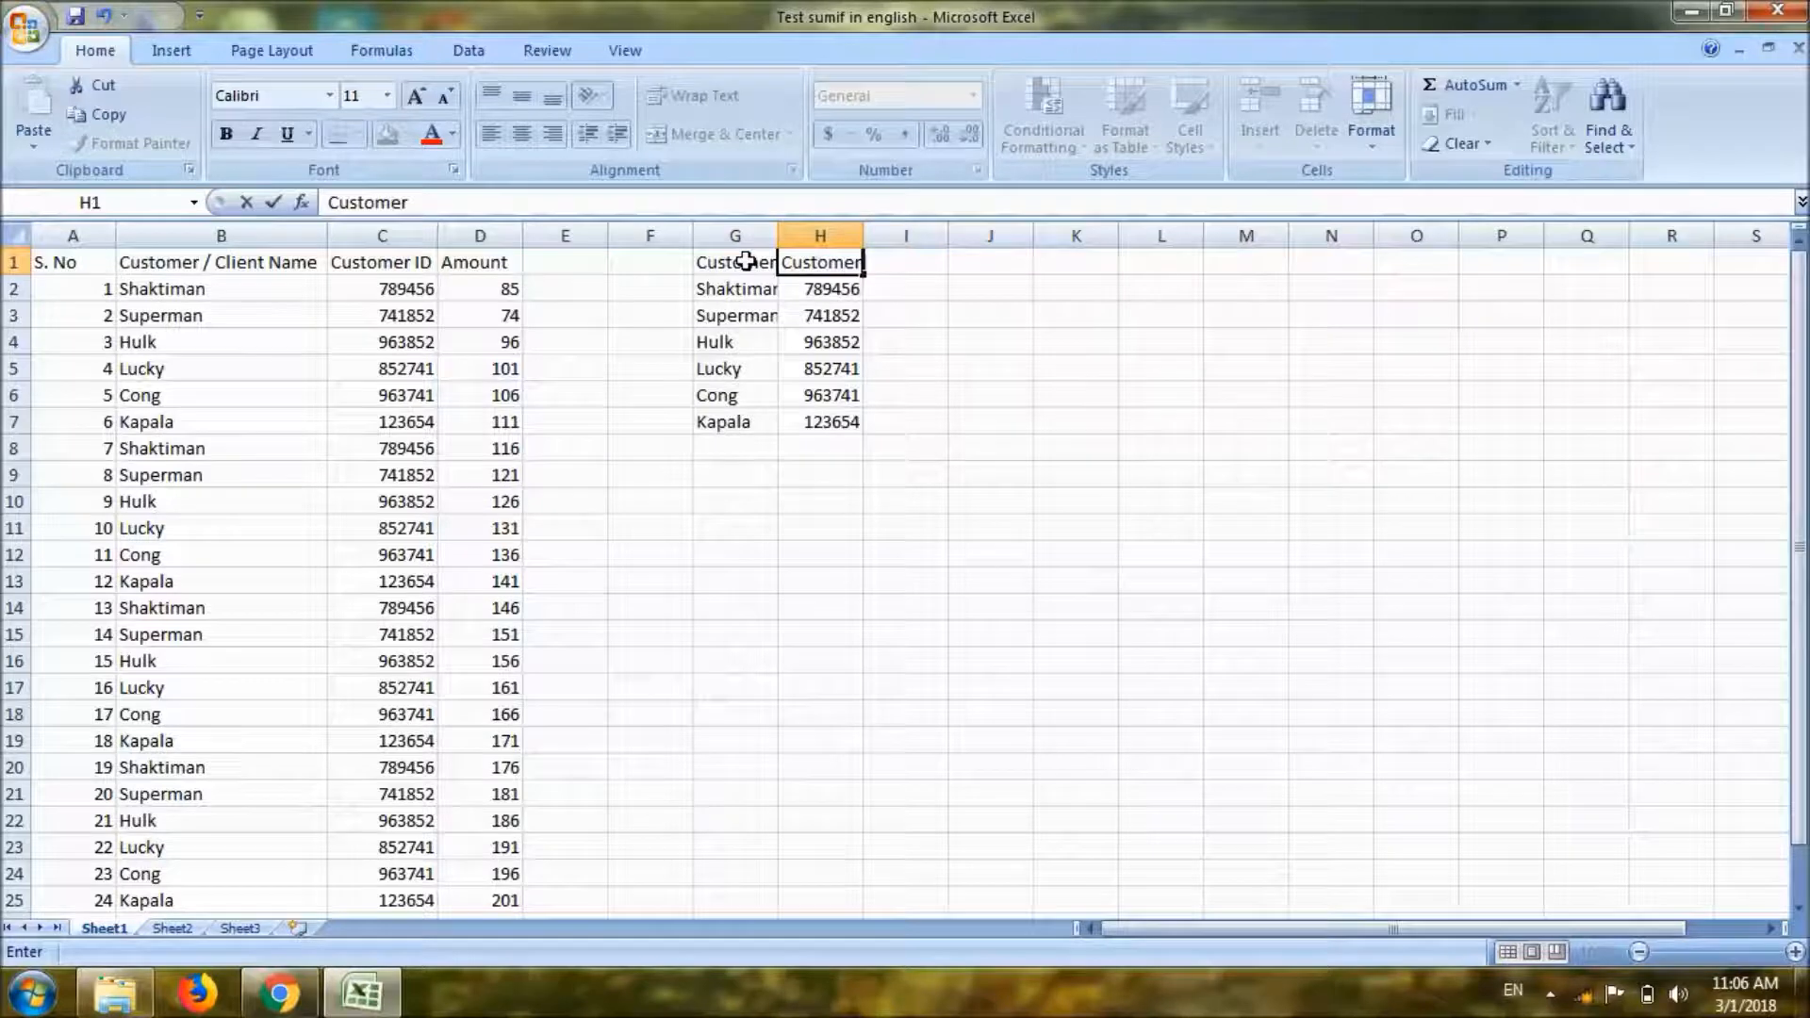
click(747, 292)
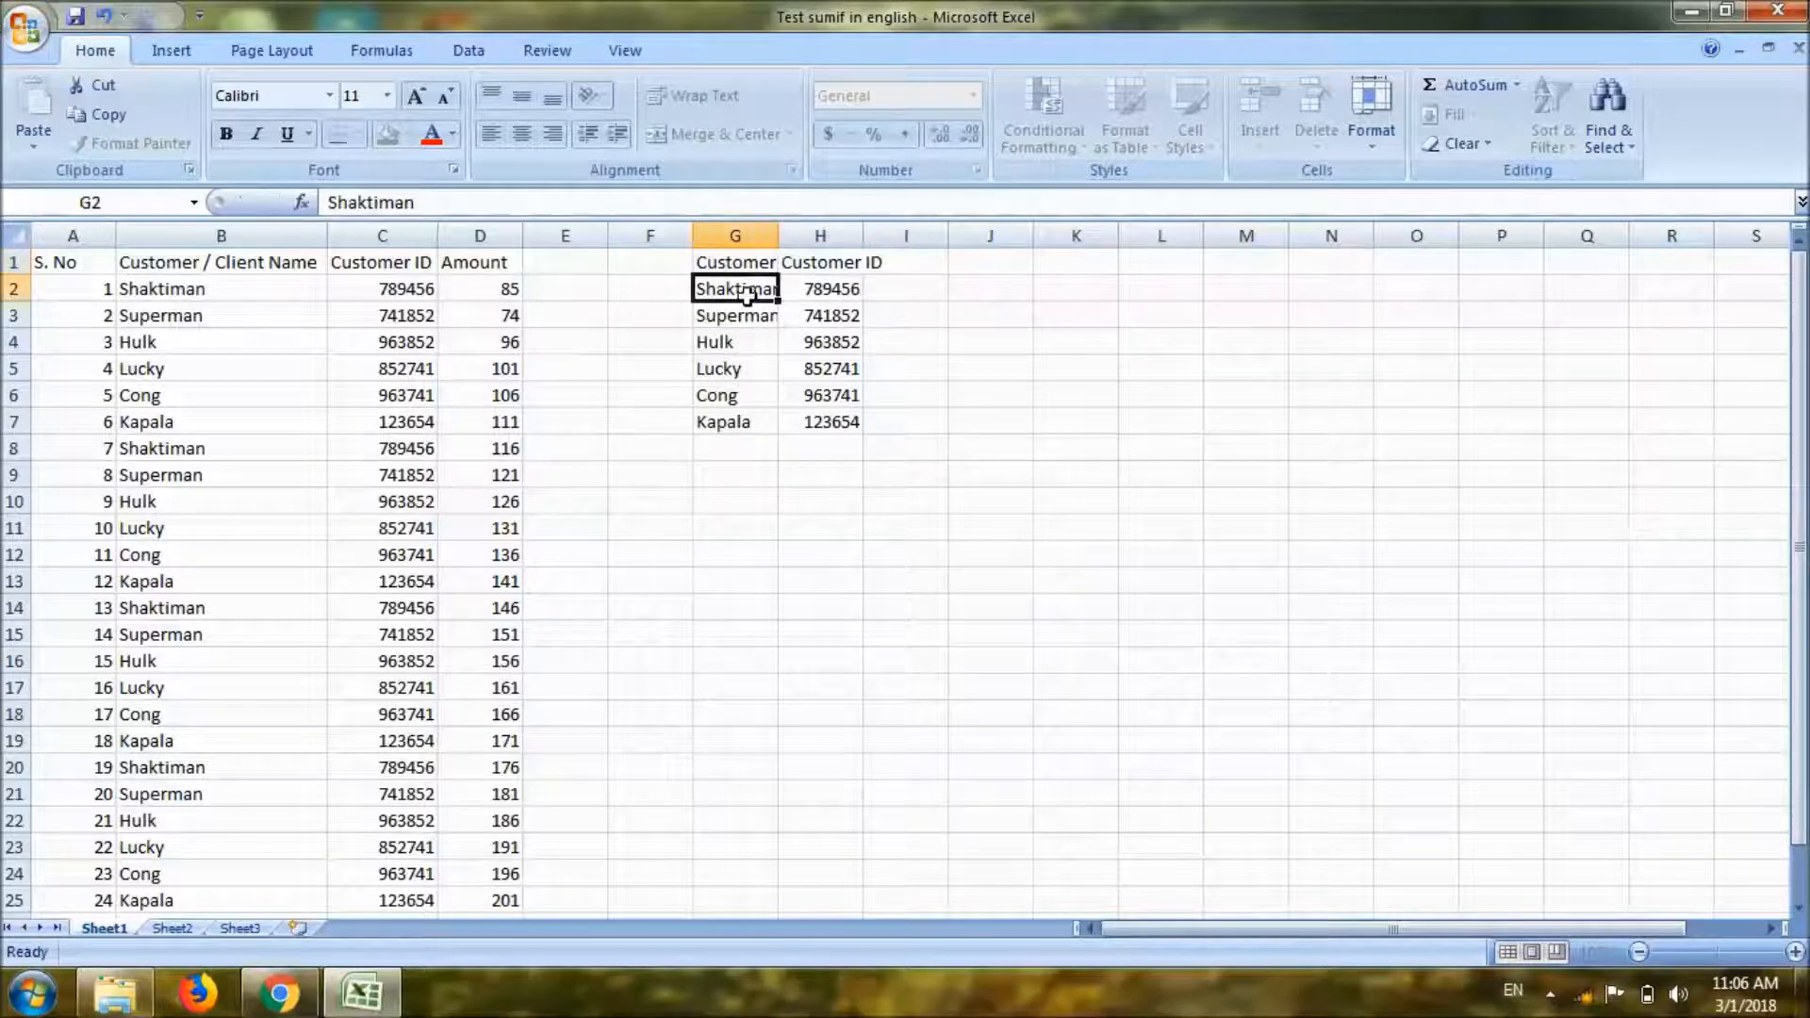
Fit the widths of columns G and H to their contents and add the header Total in I1.
double_click(778, 236)
double_click(922, 236)
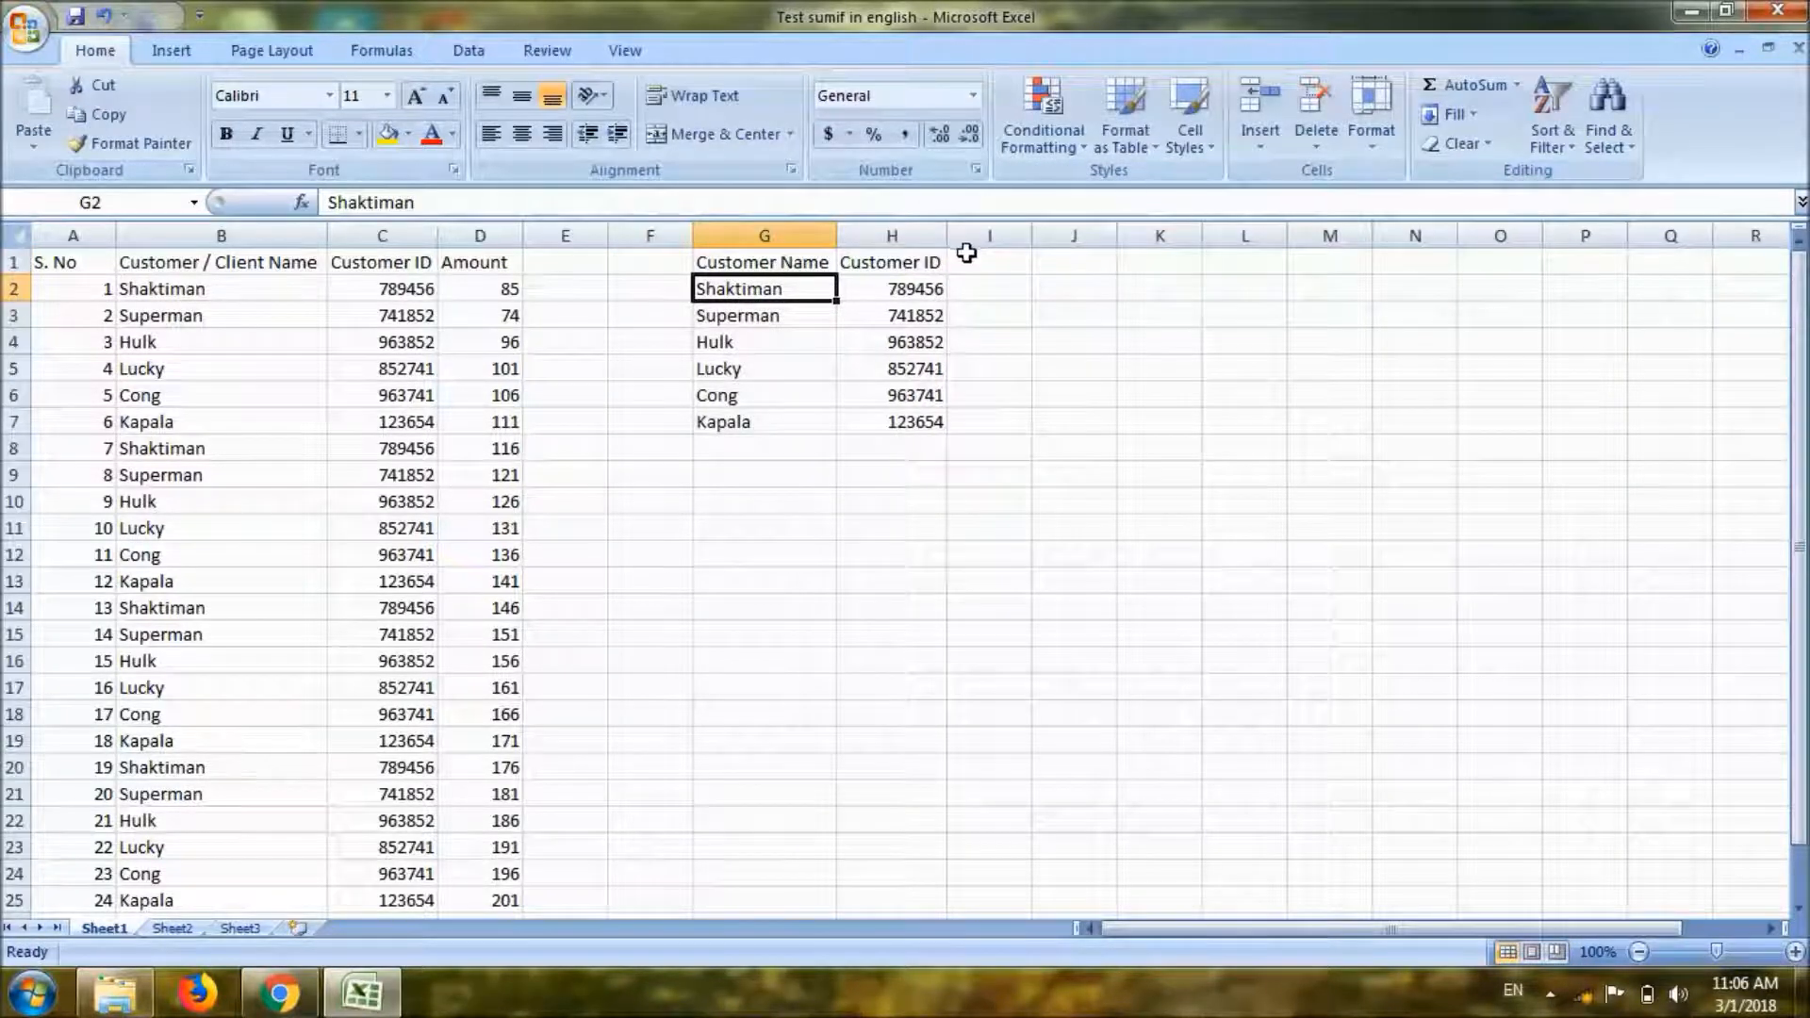
click(969, 260)
text(Total)
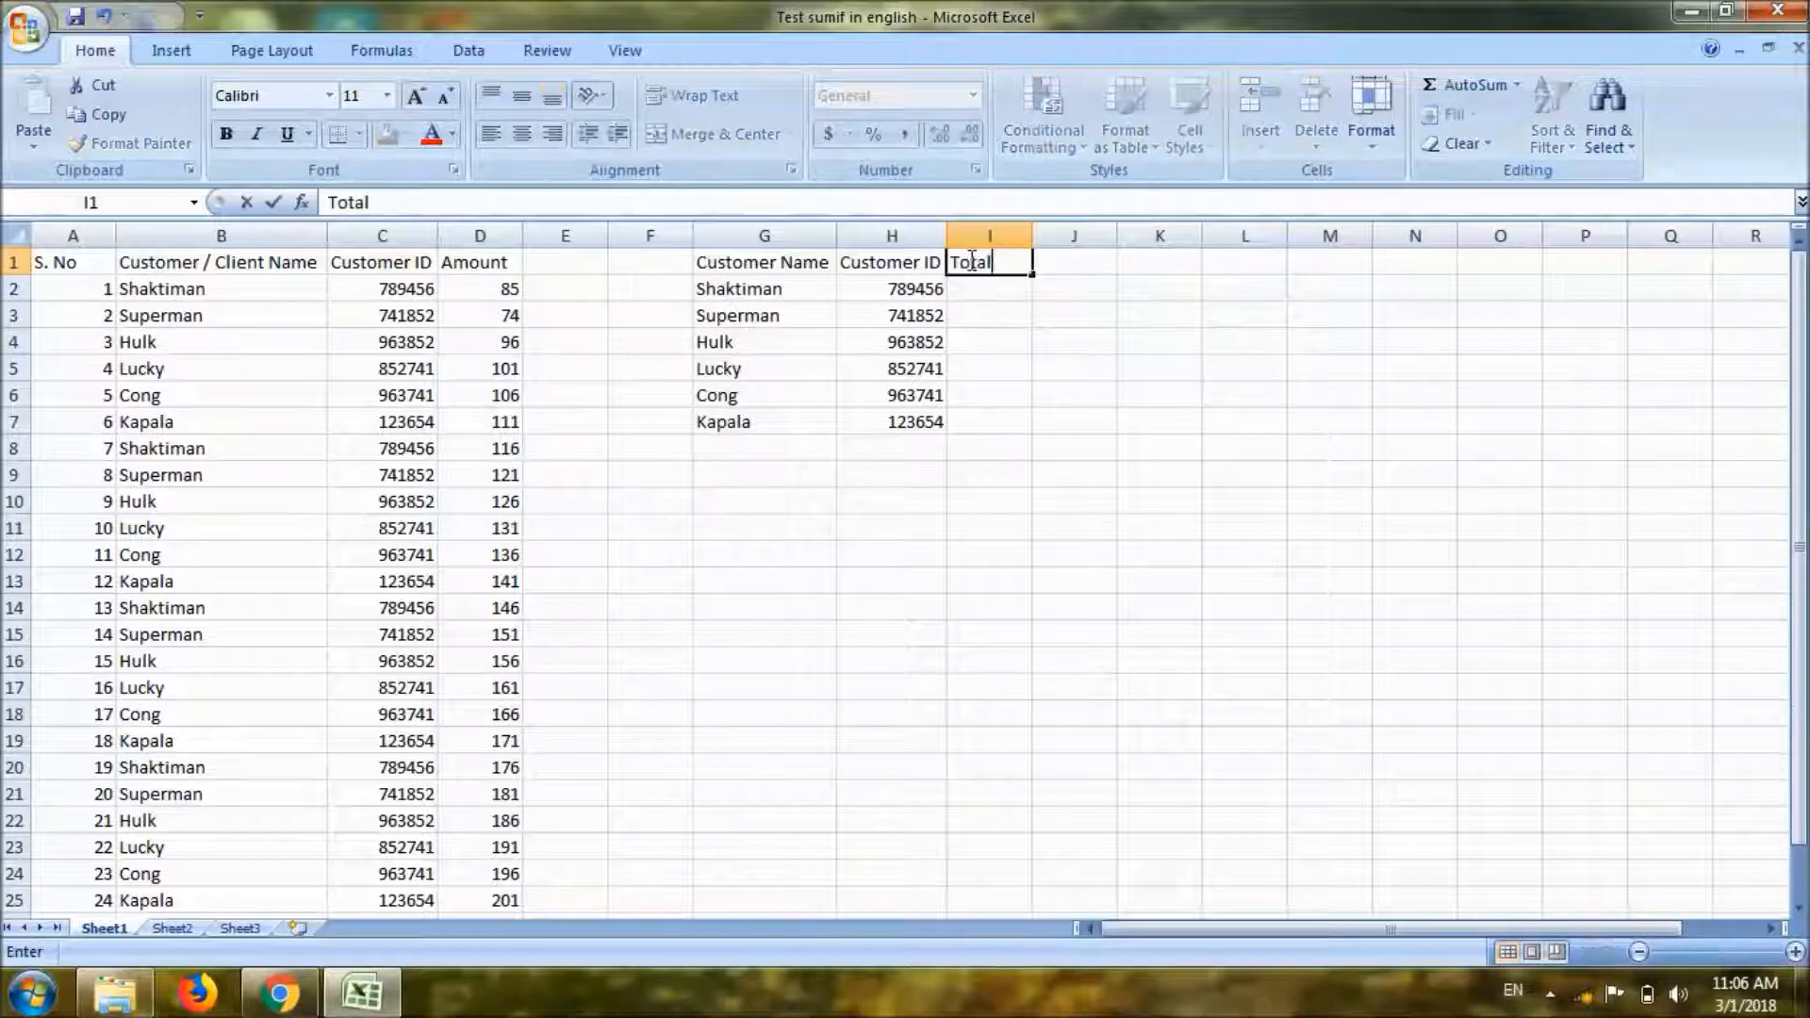
key(Return)
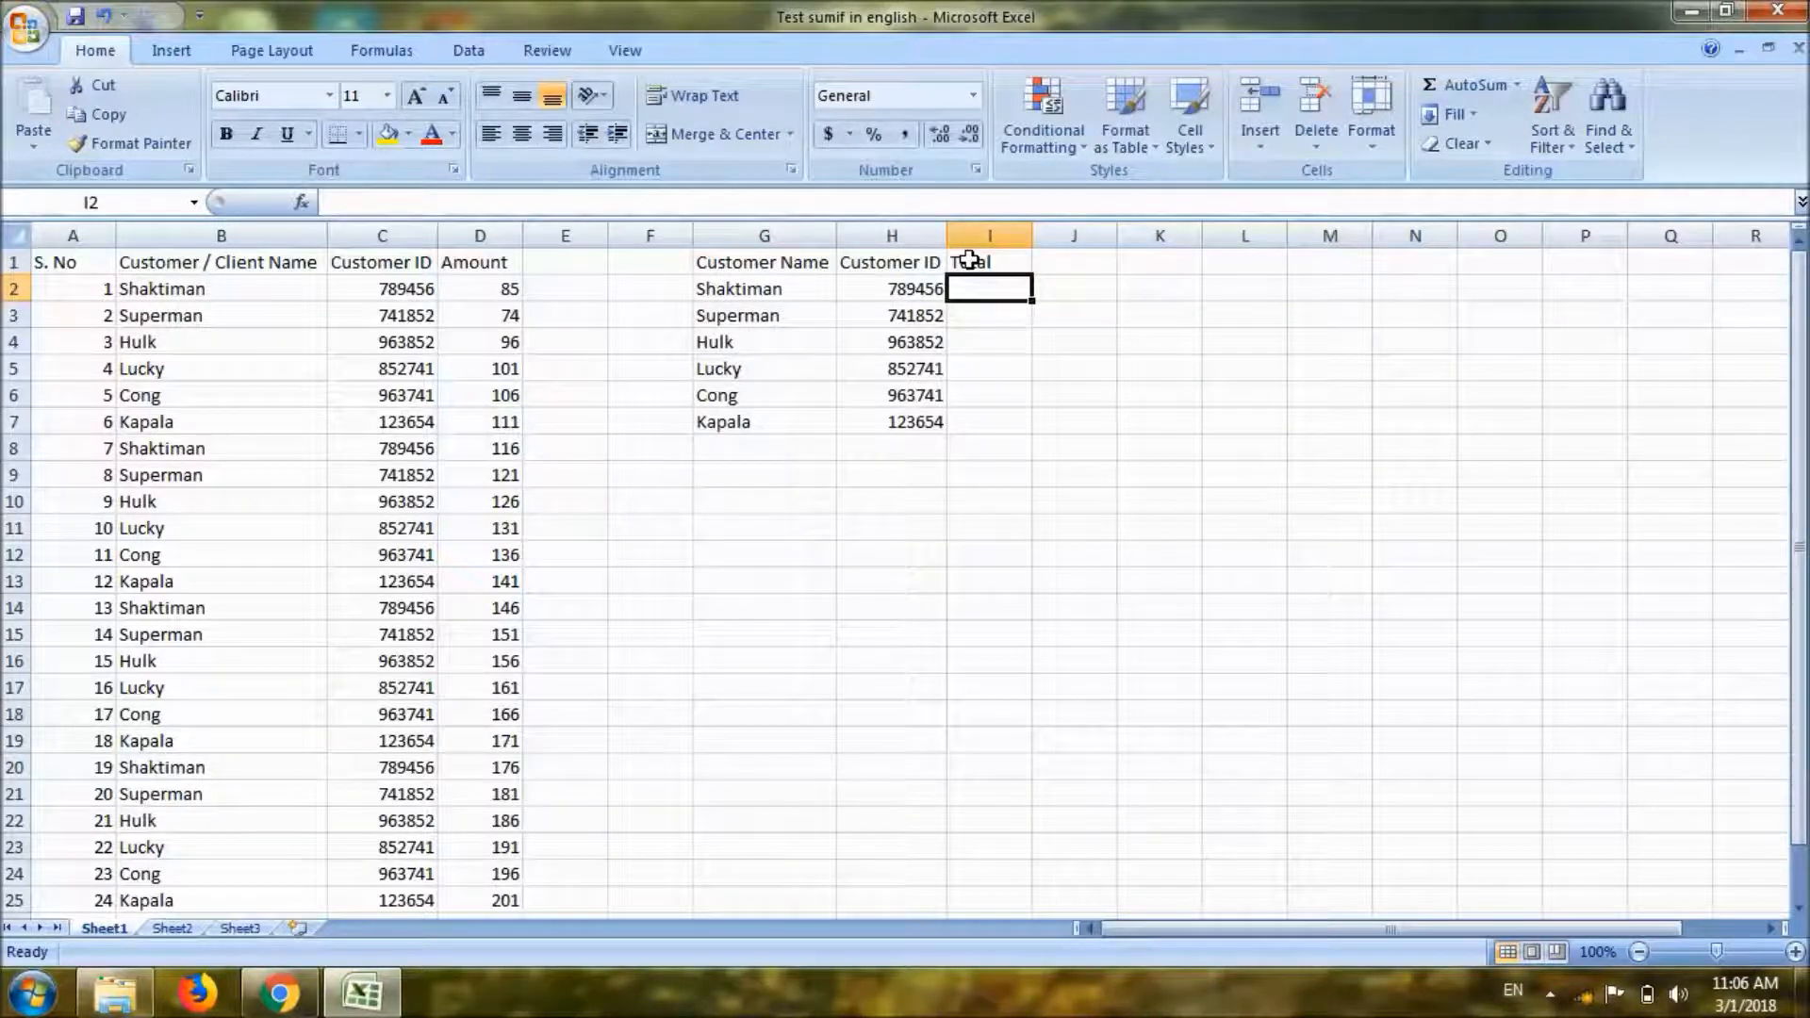
click(804, 289)
click(1001, 289)
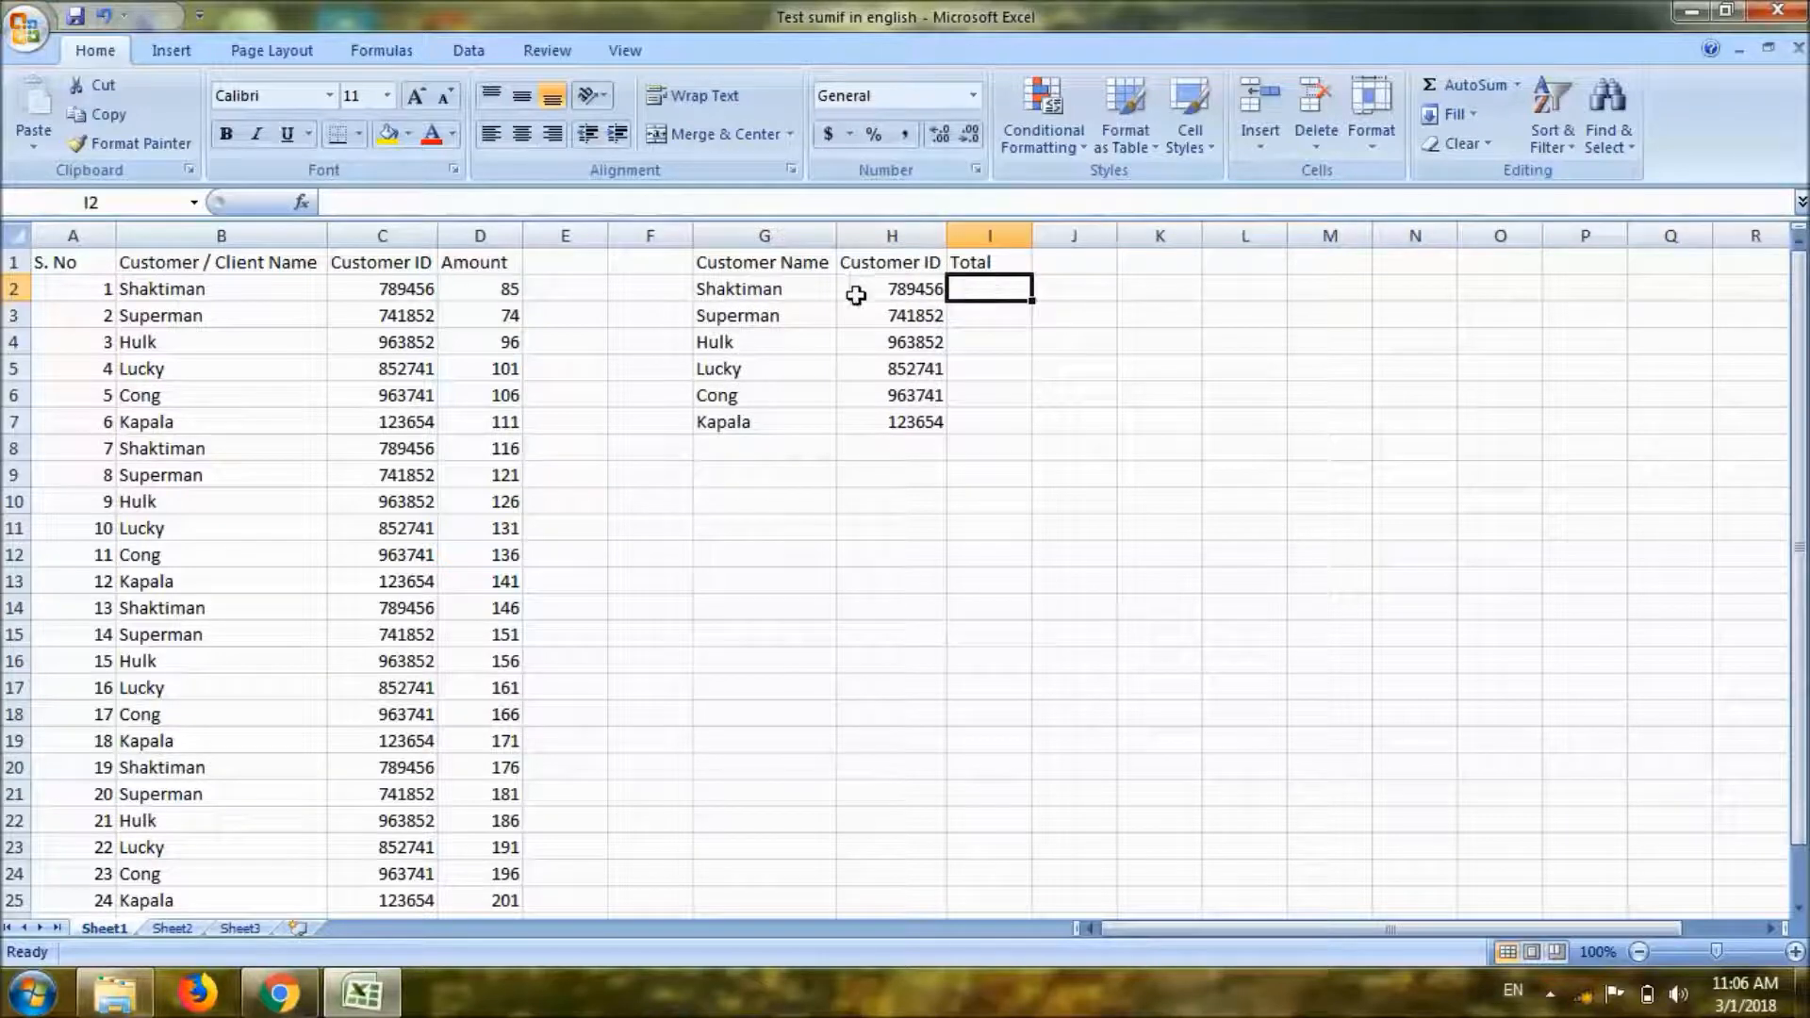
click(804, 287)
click(783, 341)
click(768, 368)
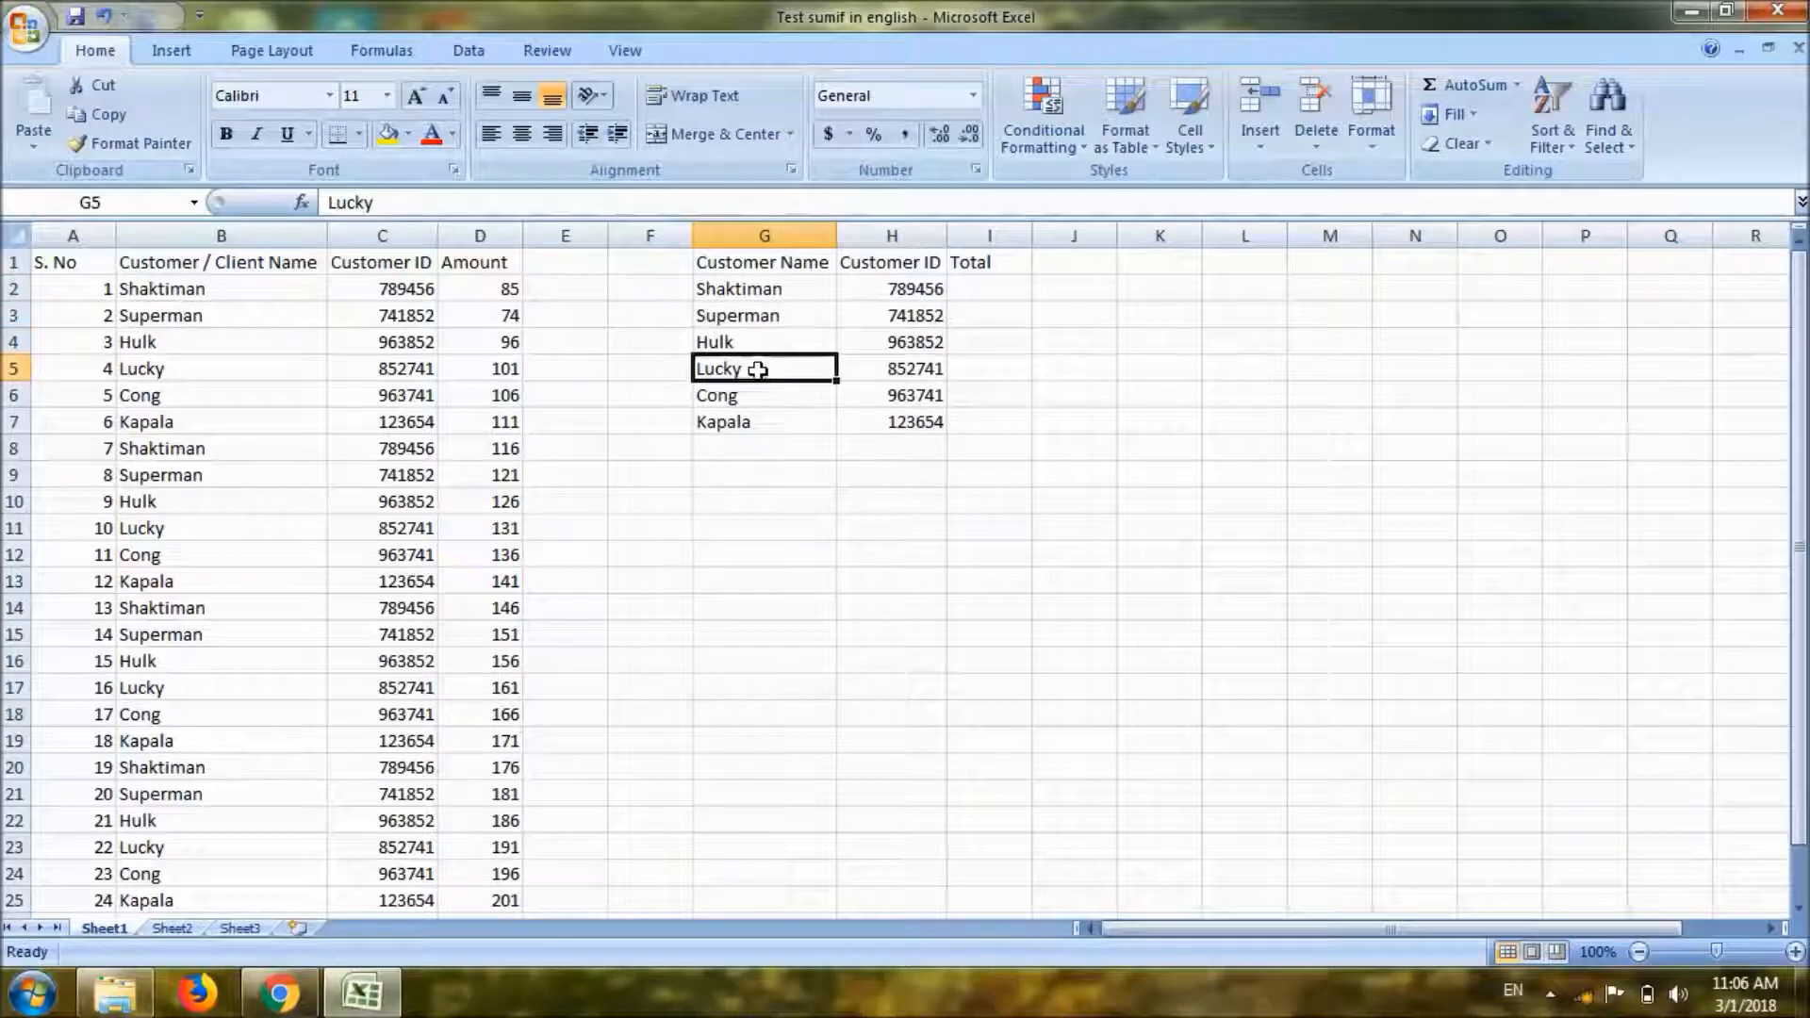
click(746, 291)
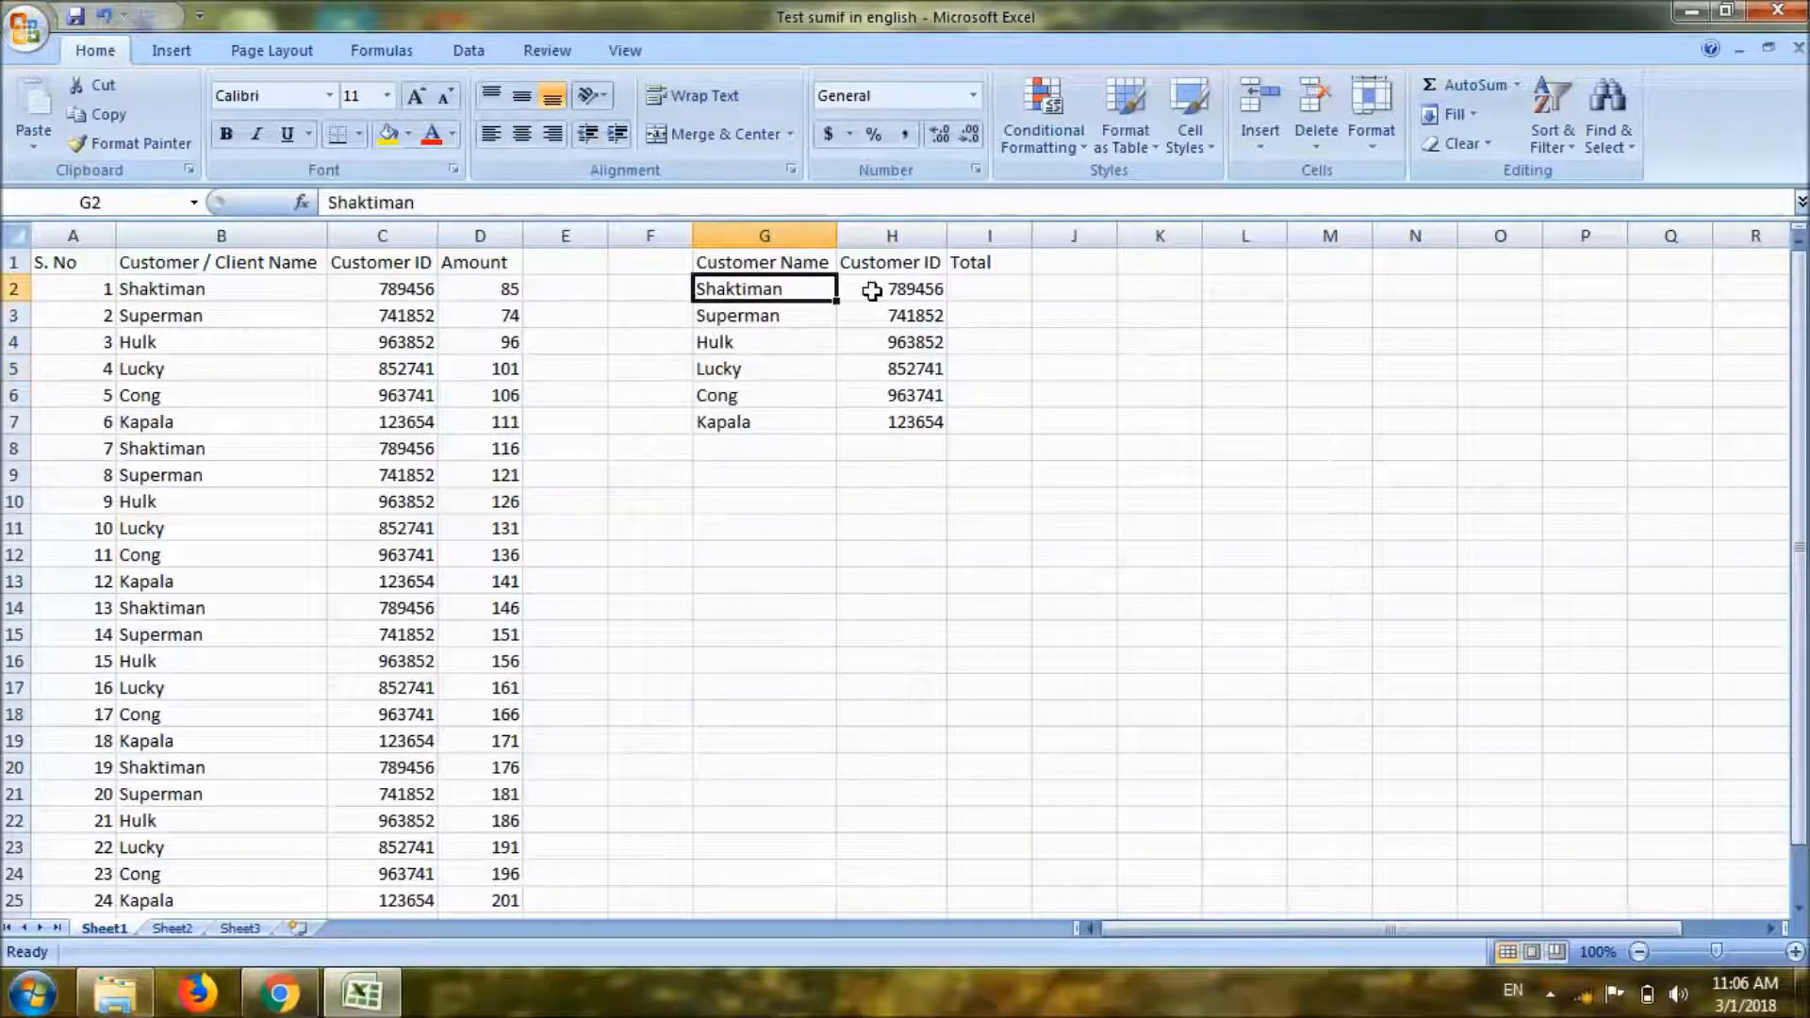
click(970, 290)
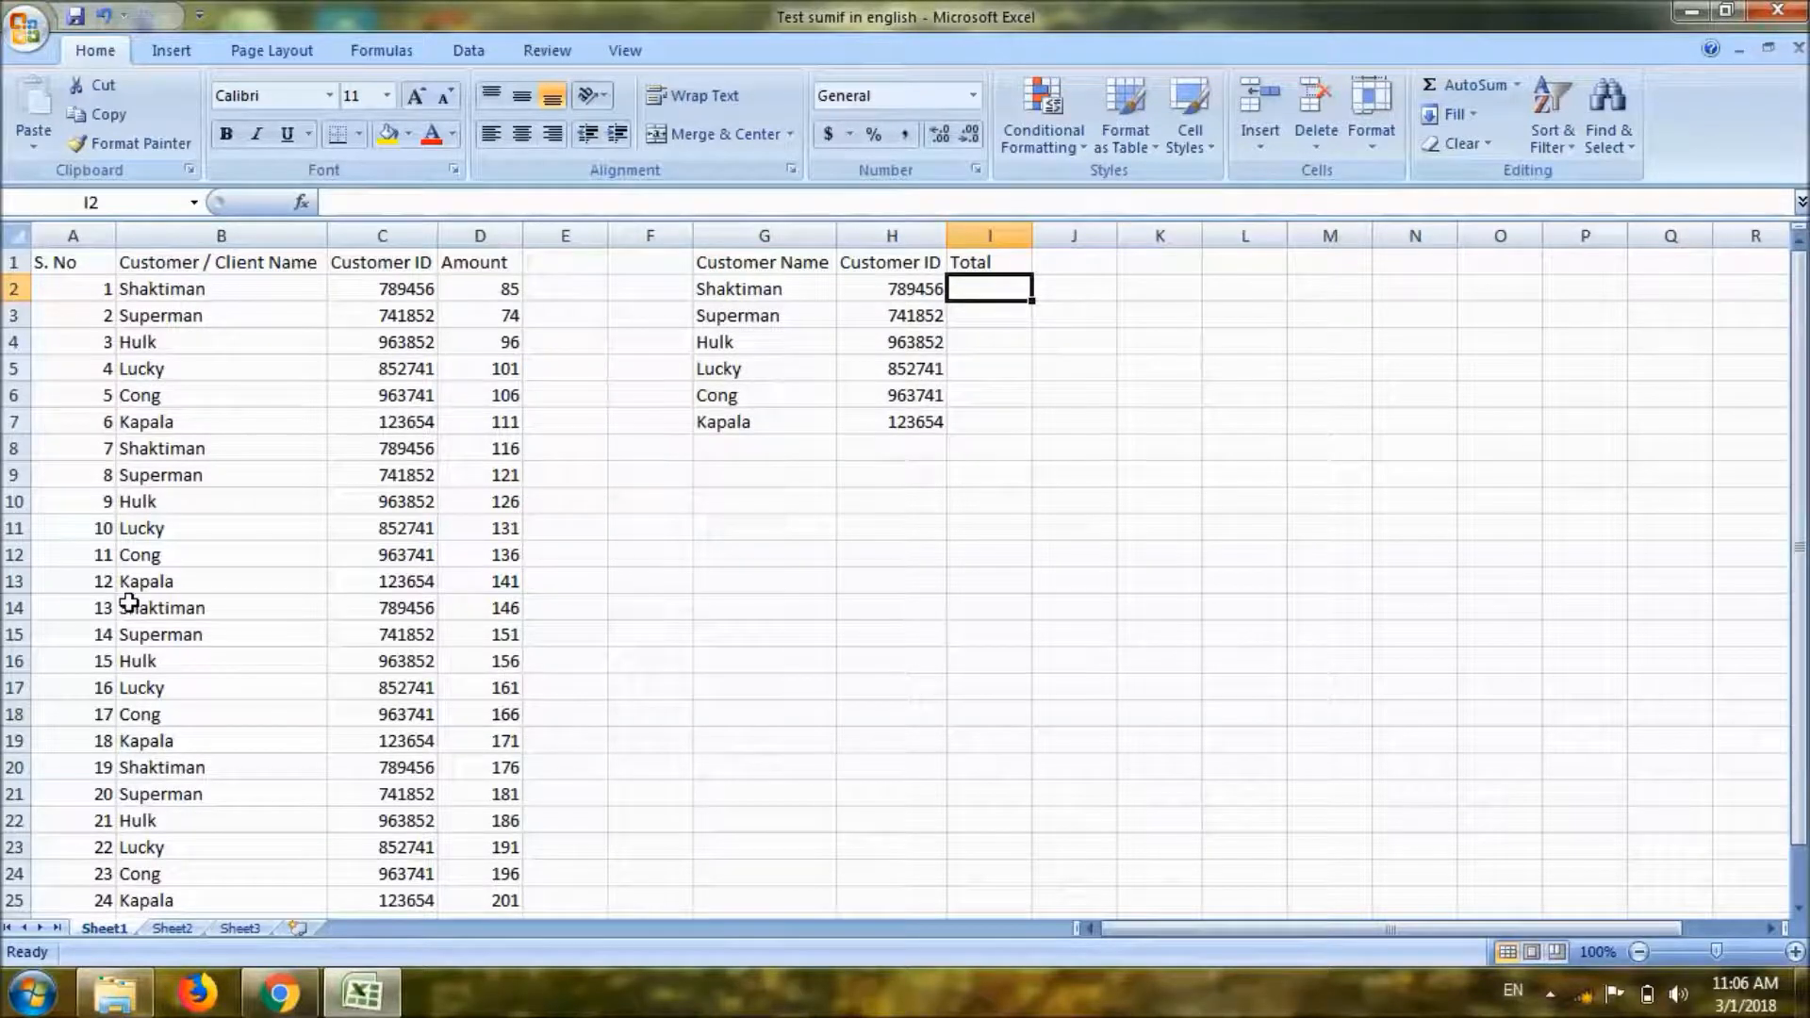
Open the Windows Calculator alongside the worksheet.
click(31, 995)
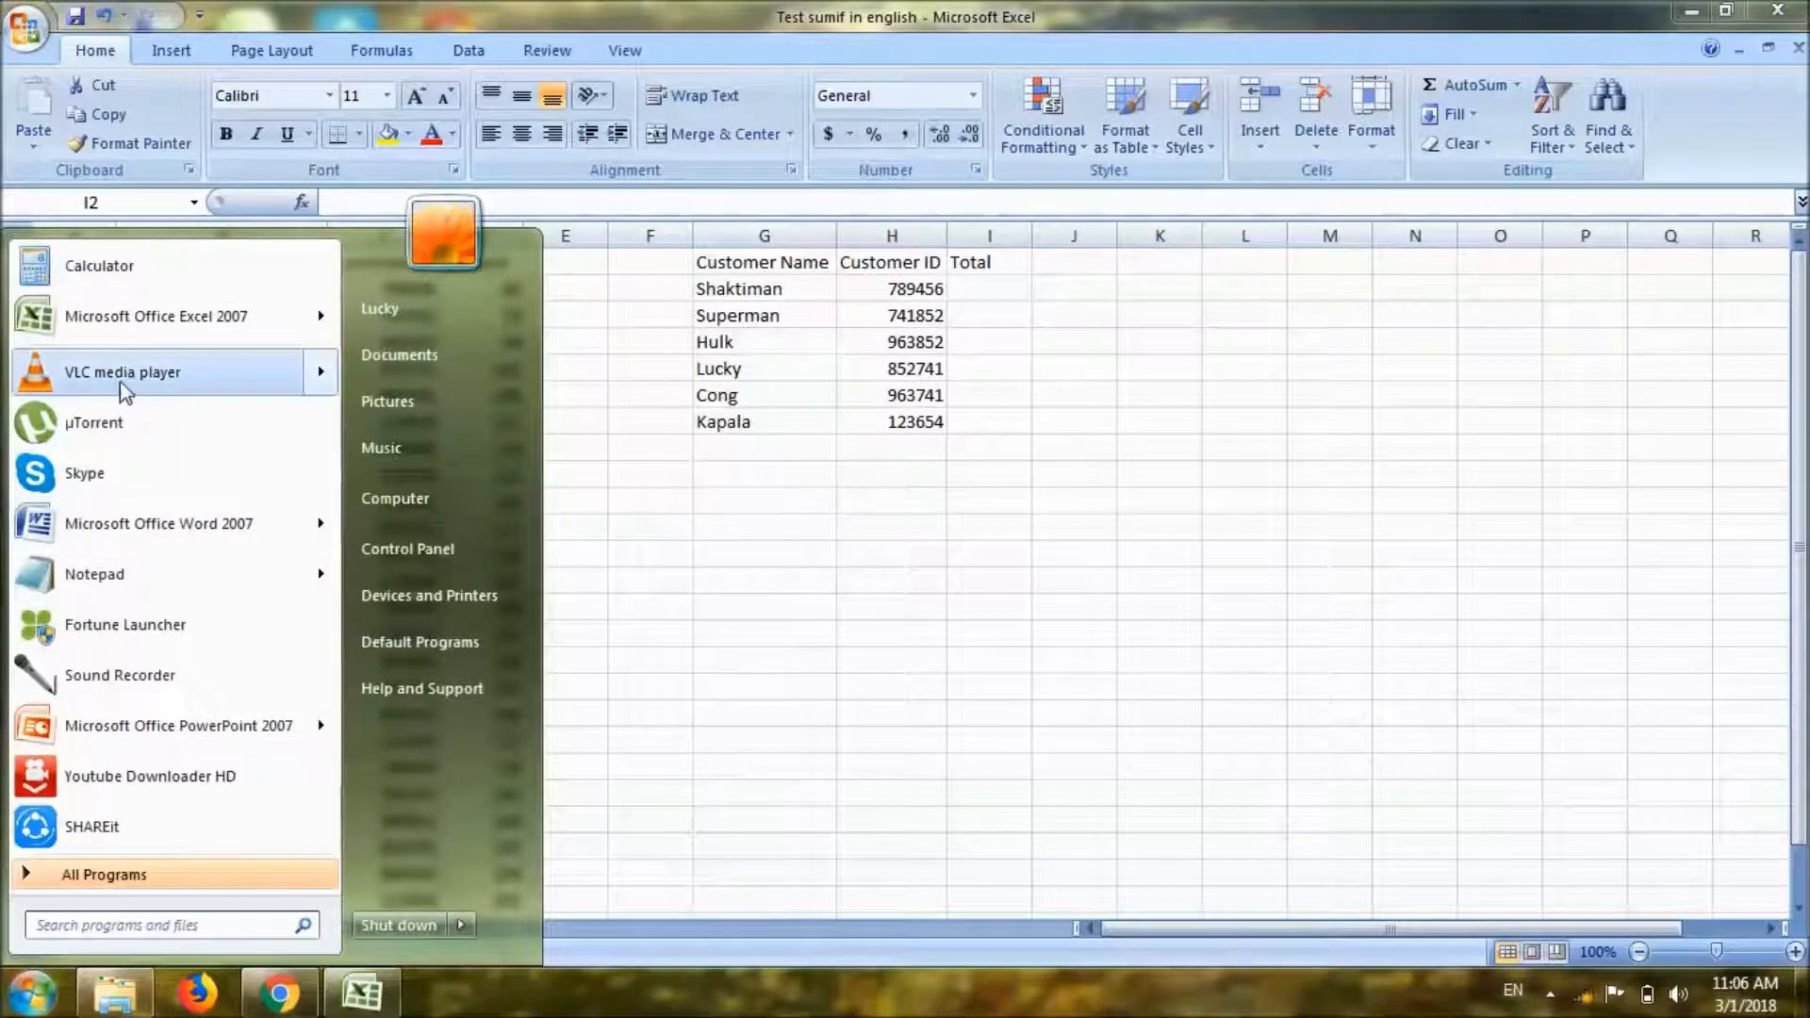
click(149, 280)
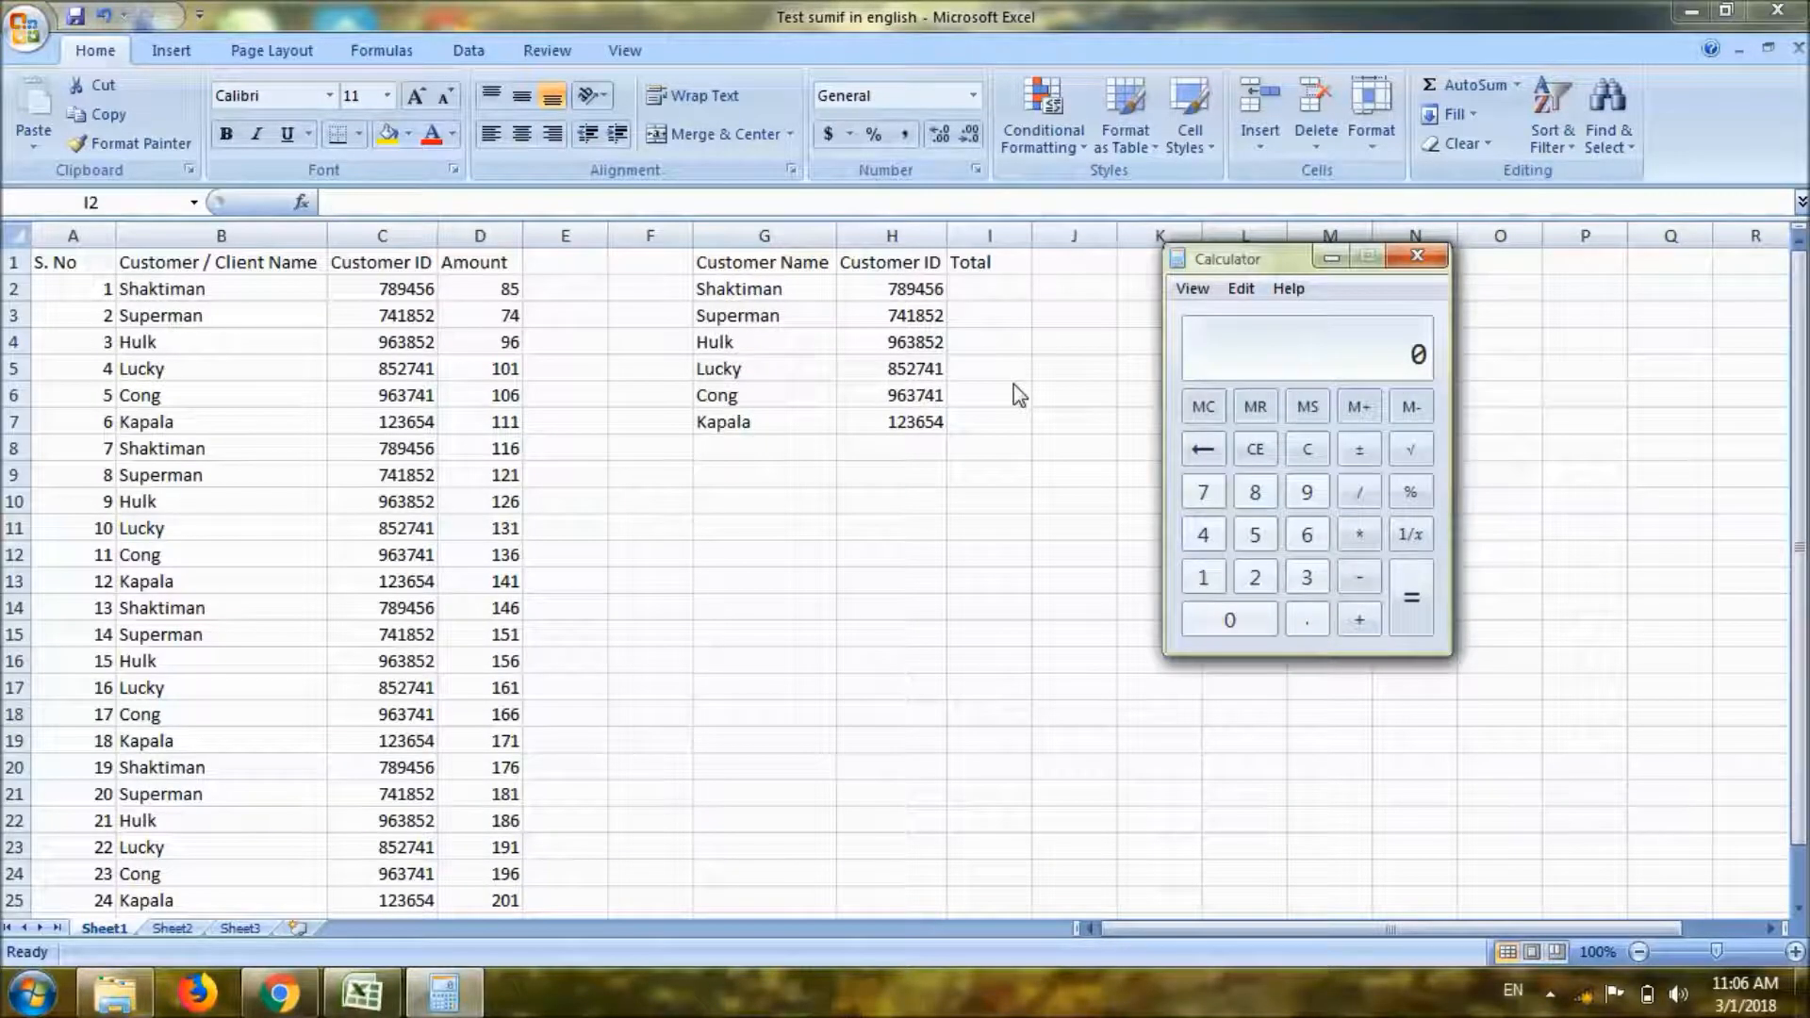
Close the Calculator and add a SUM of the amounts D2:D25 in cell D26.
click(1417, 260)
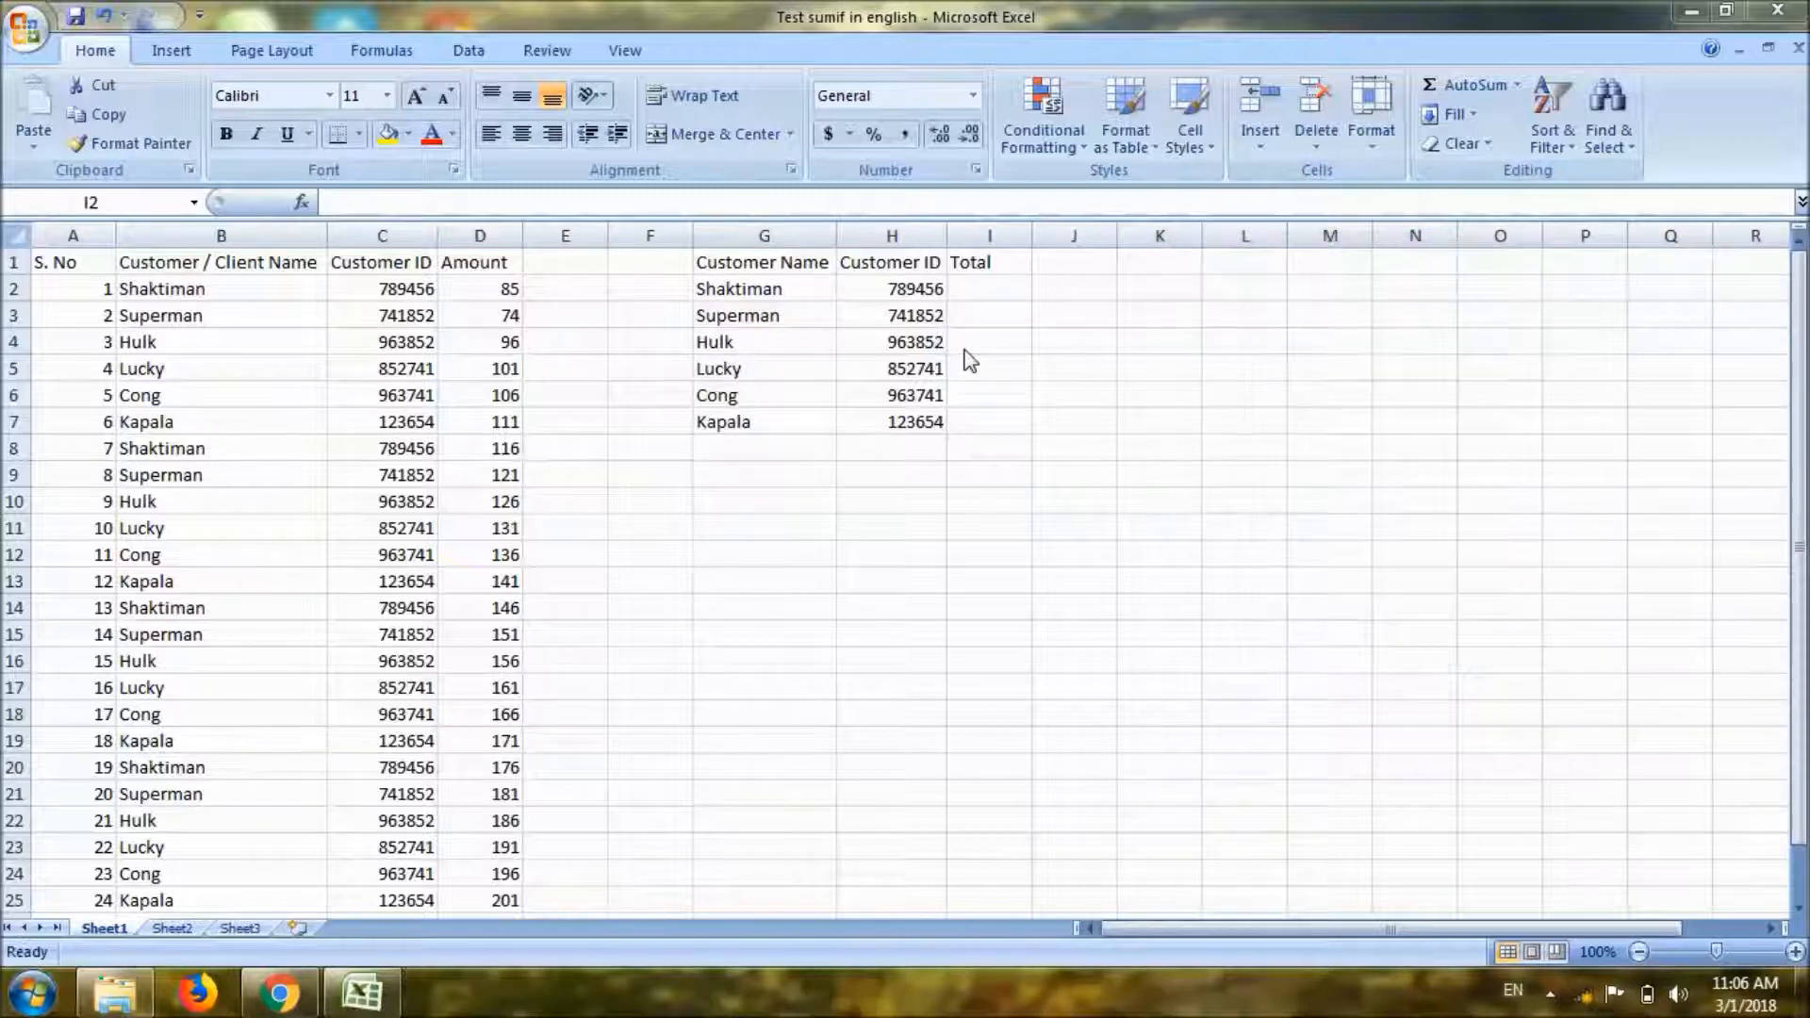
click(992, 283)
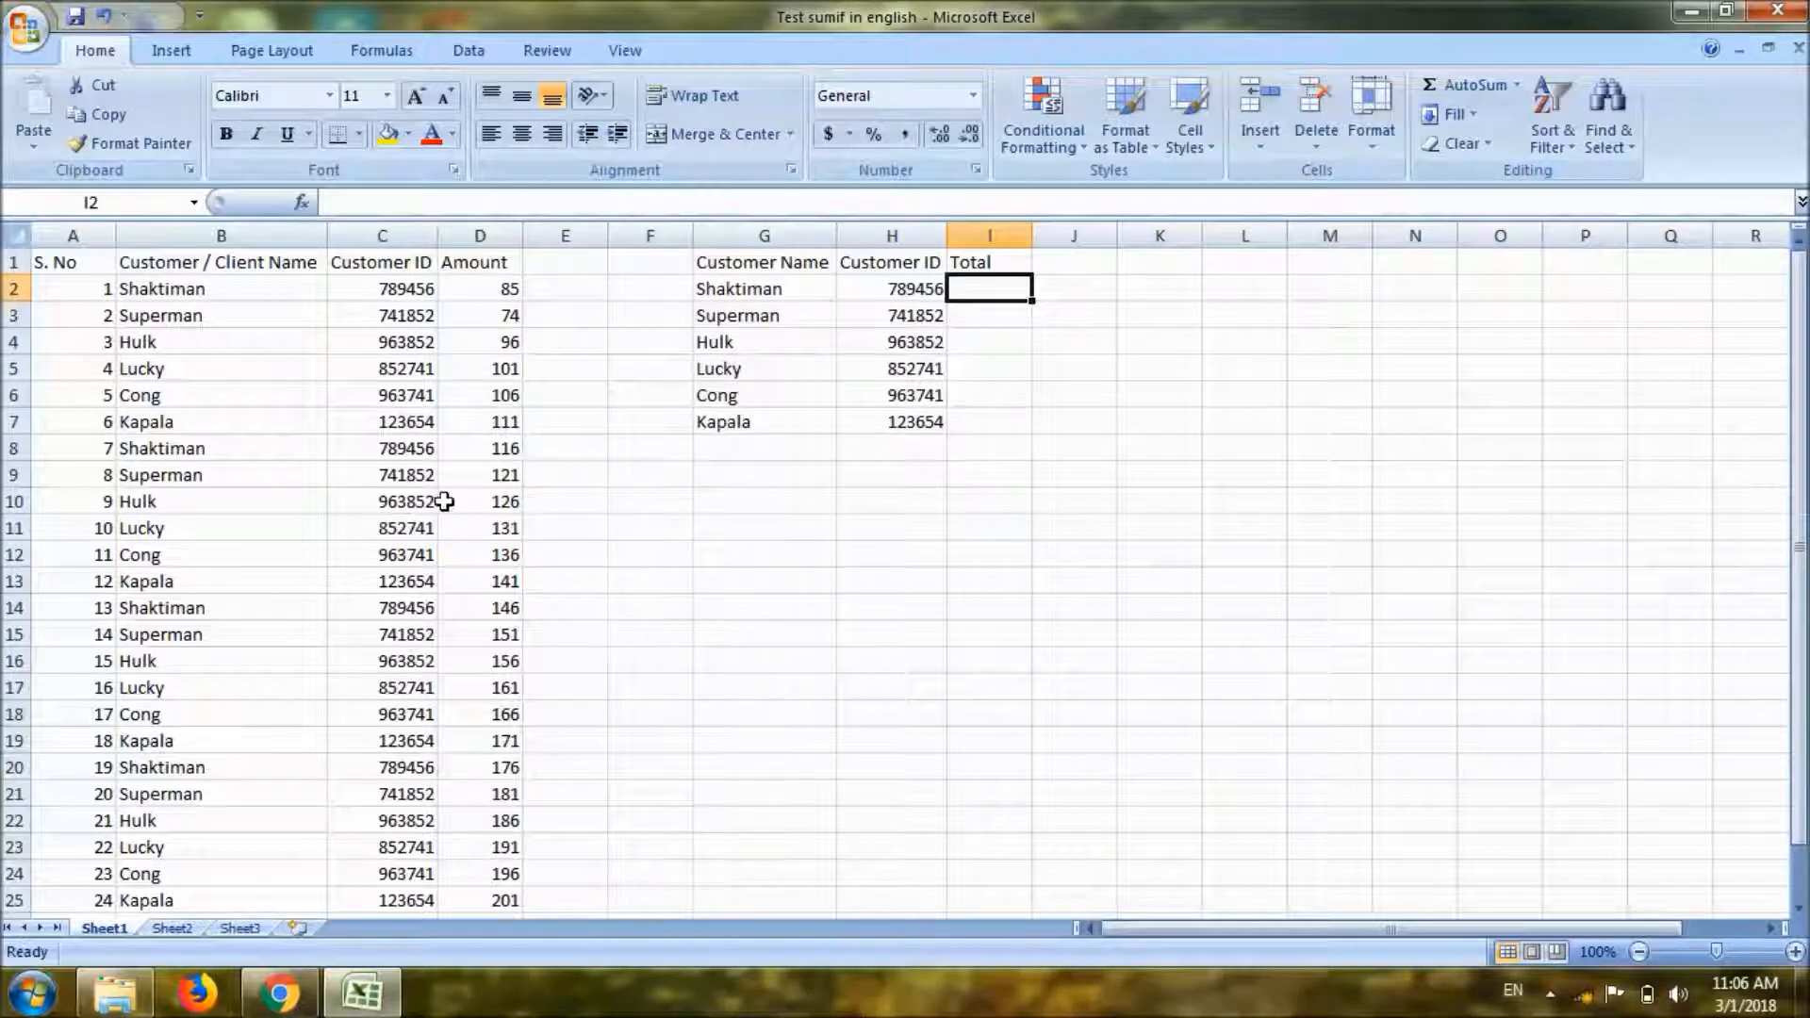
click(490, 501)
key(ctrl+Down)
key(Down)
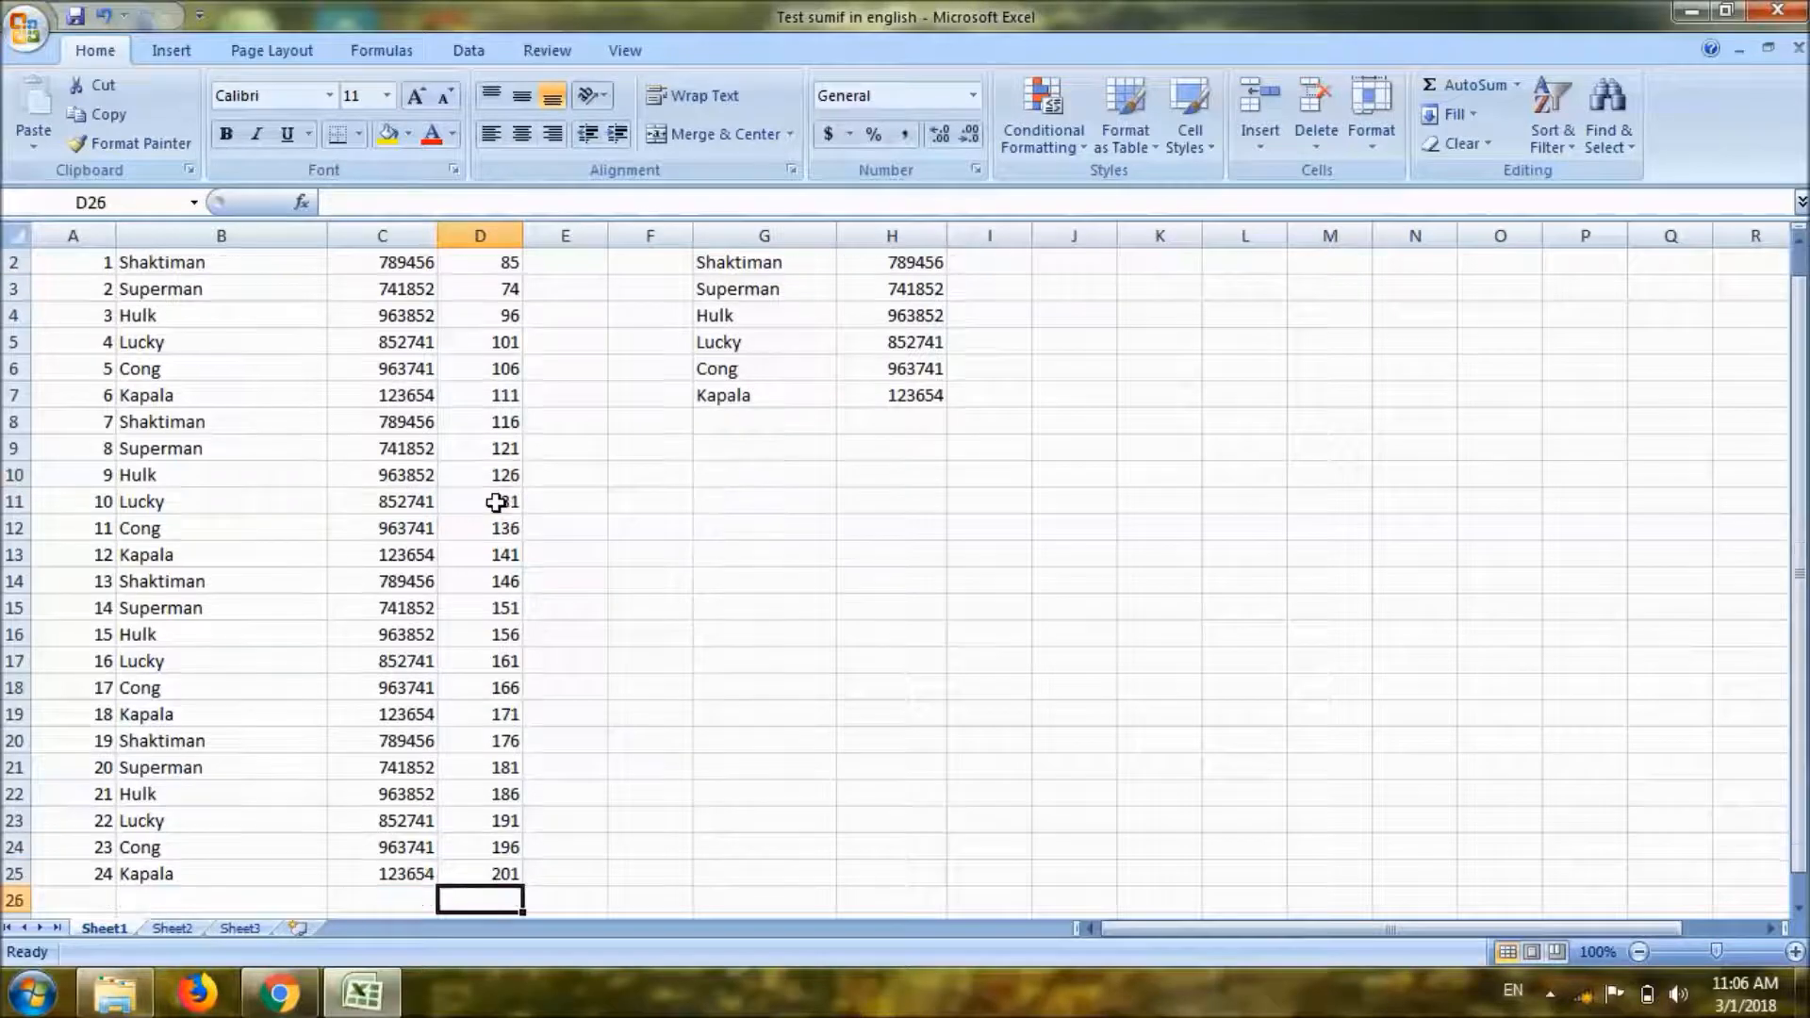
key(Left)
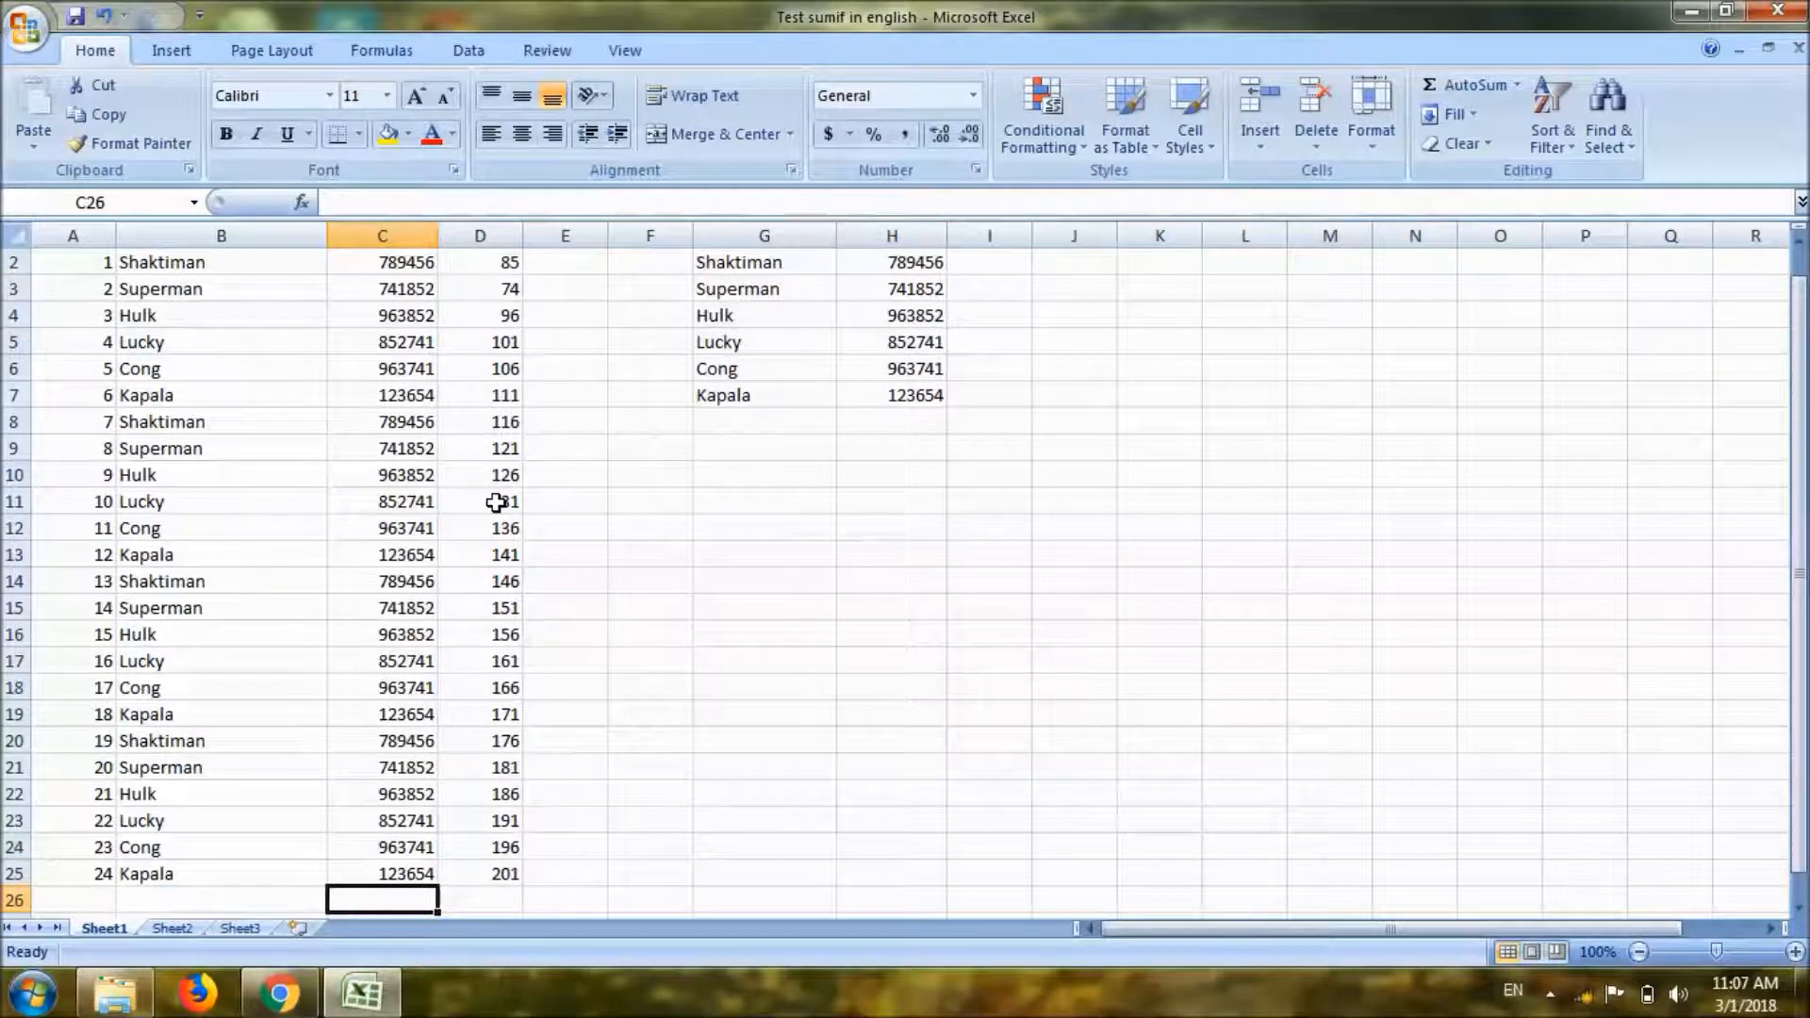
key(Right)
key(alt)
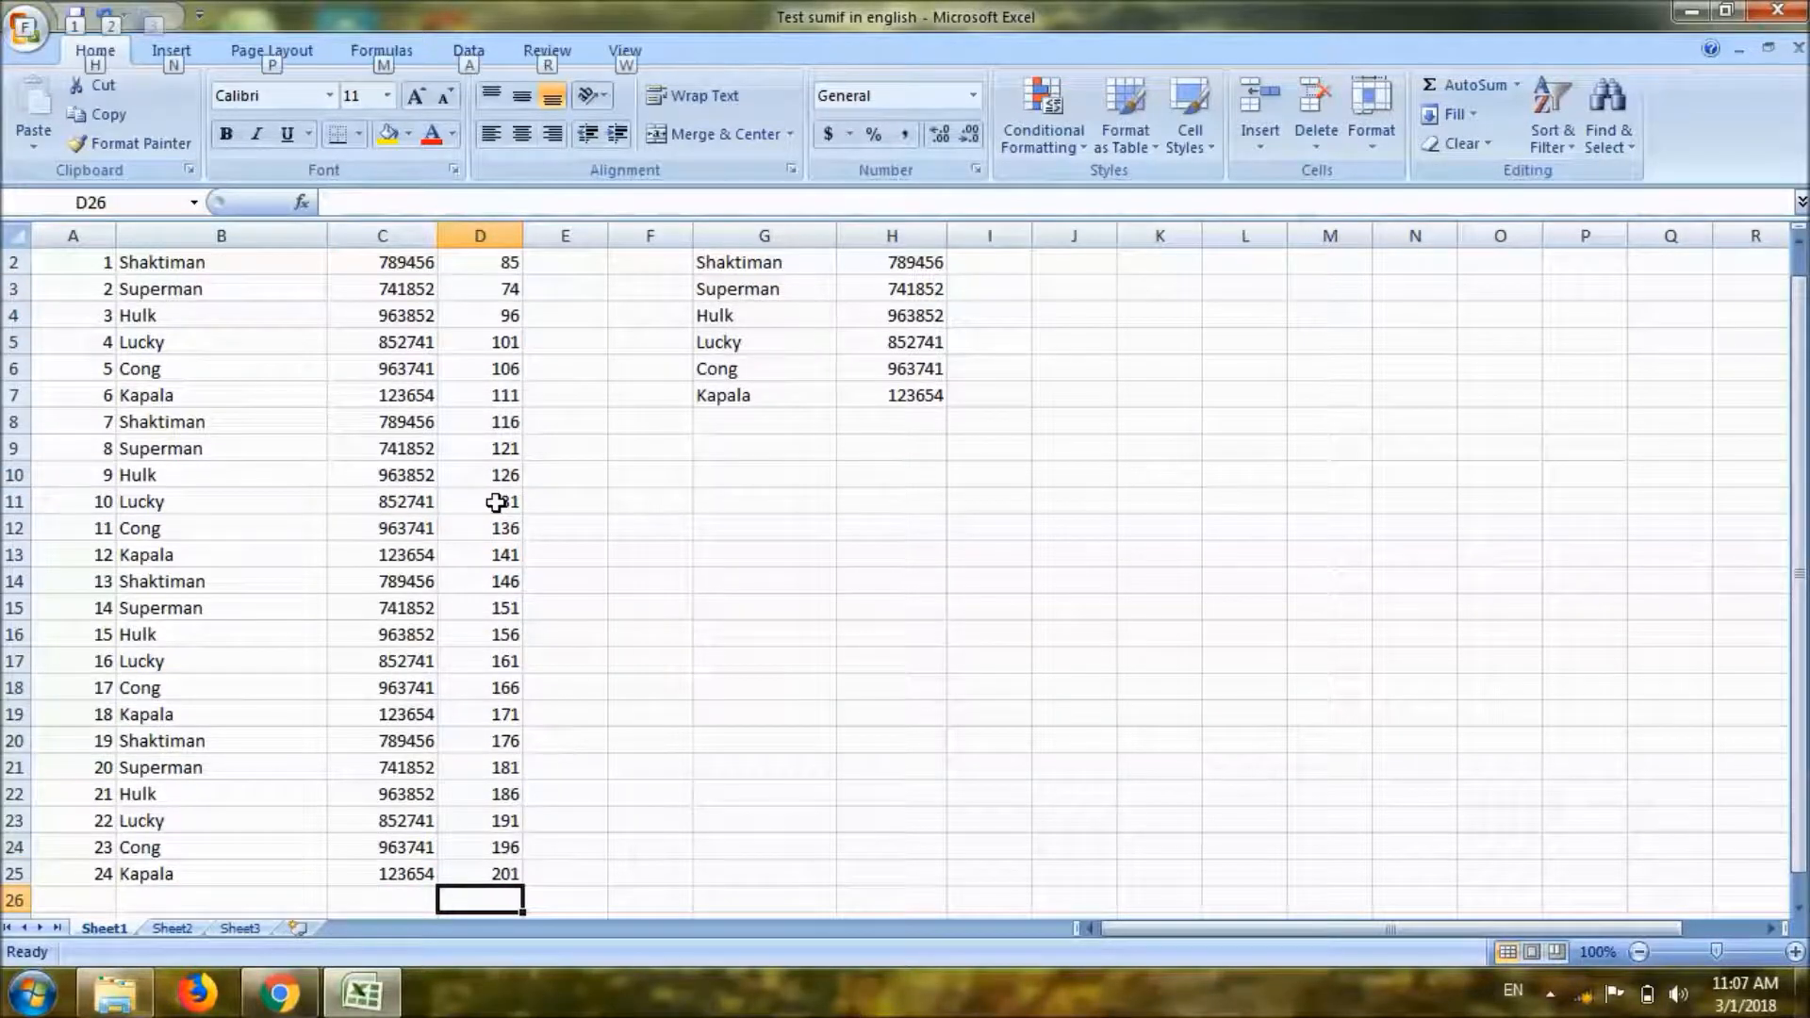
key(alt+equal)
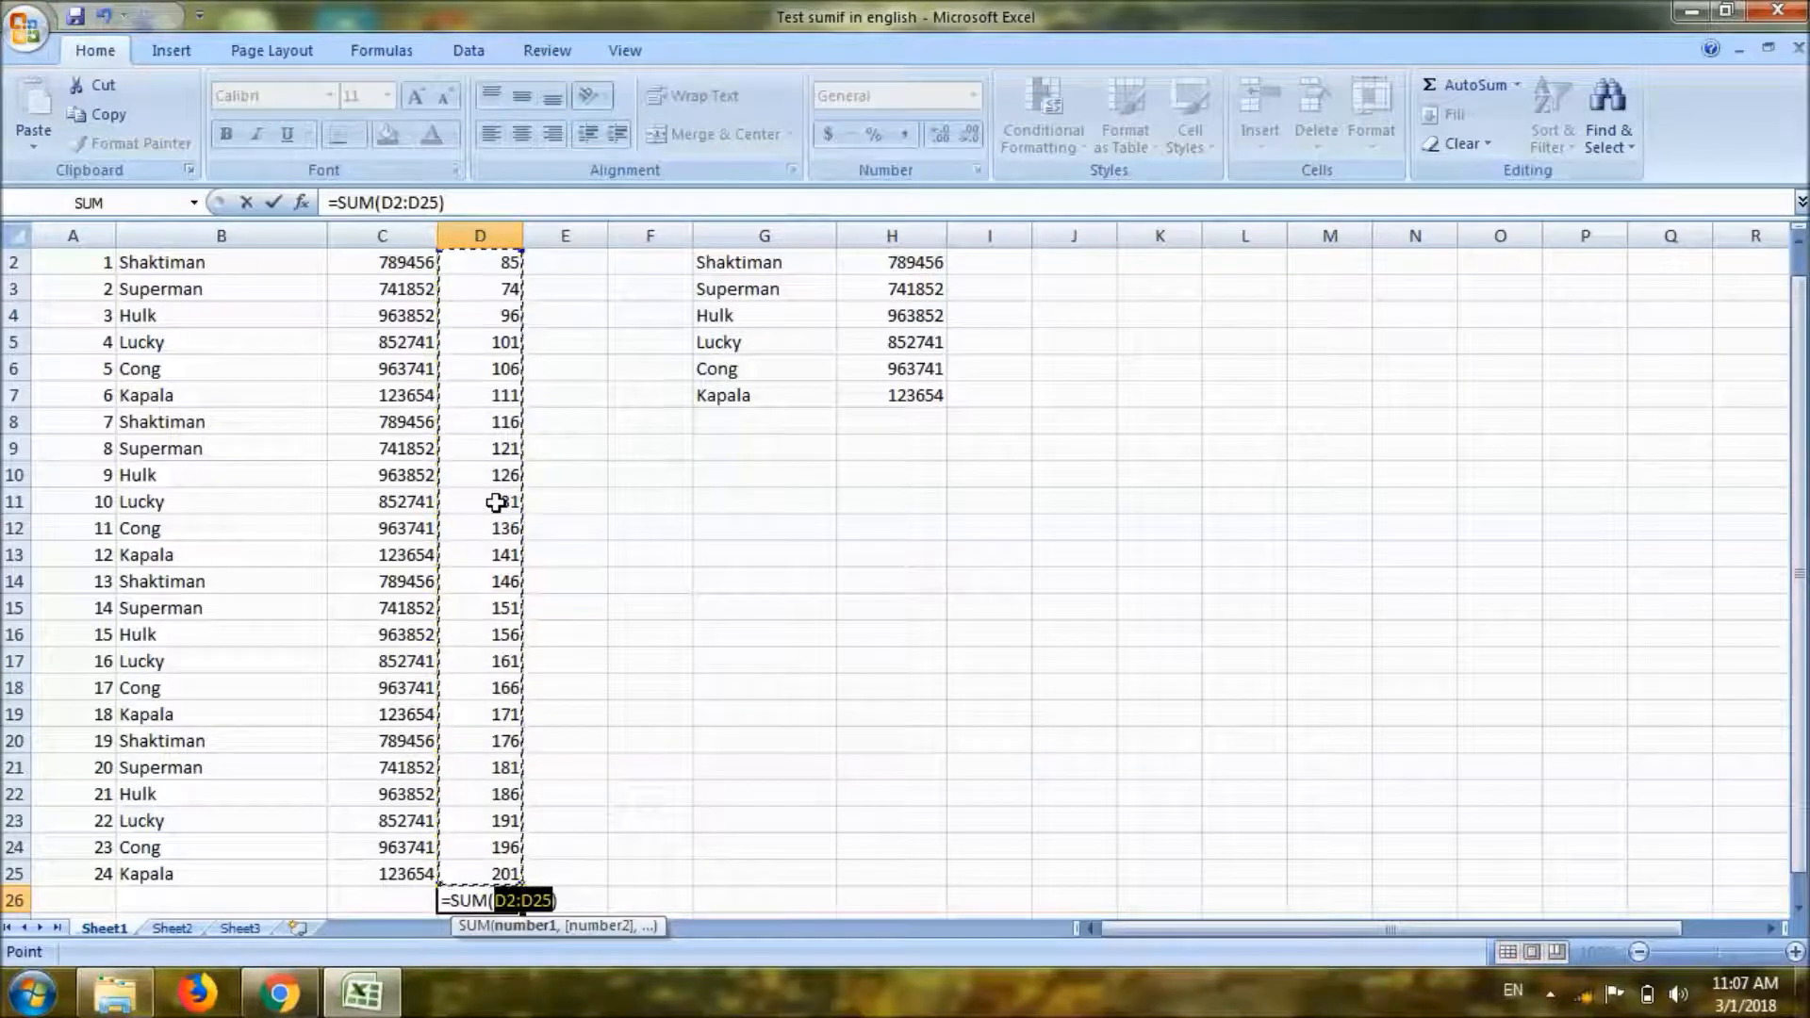
key(Return)
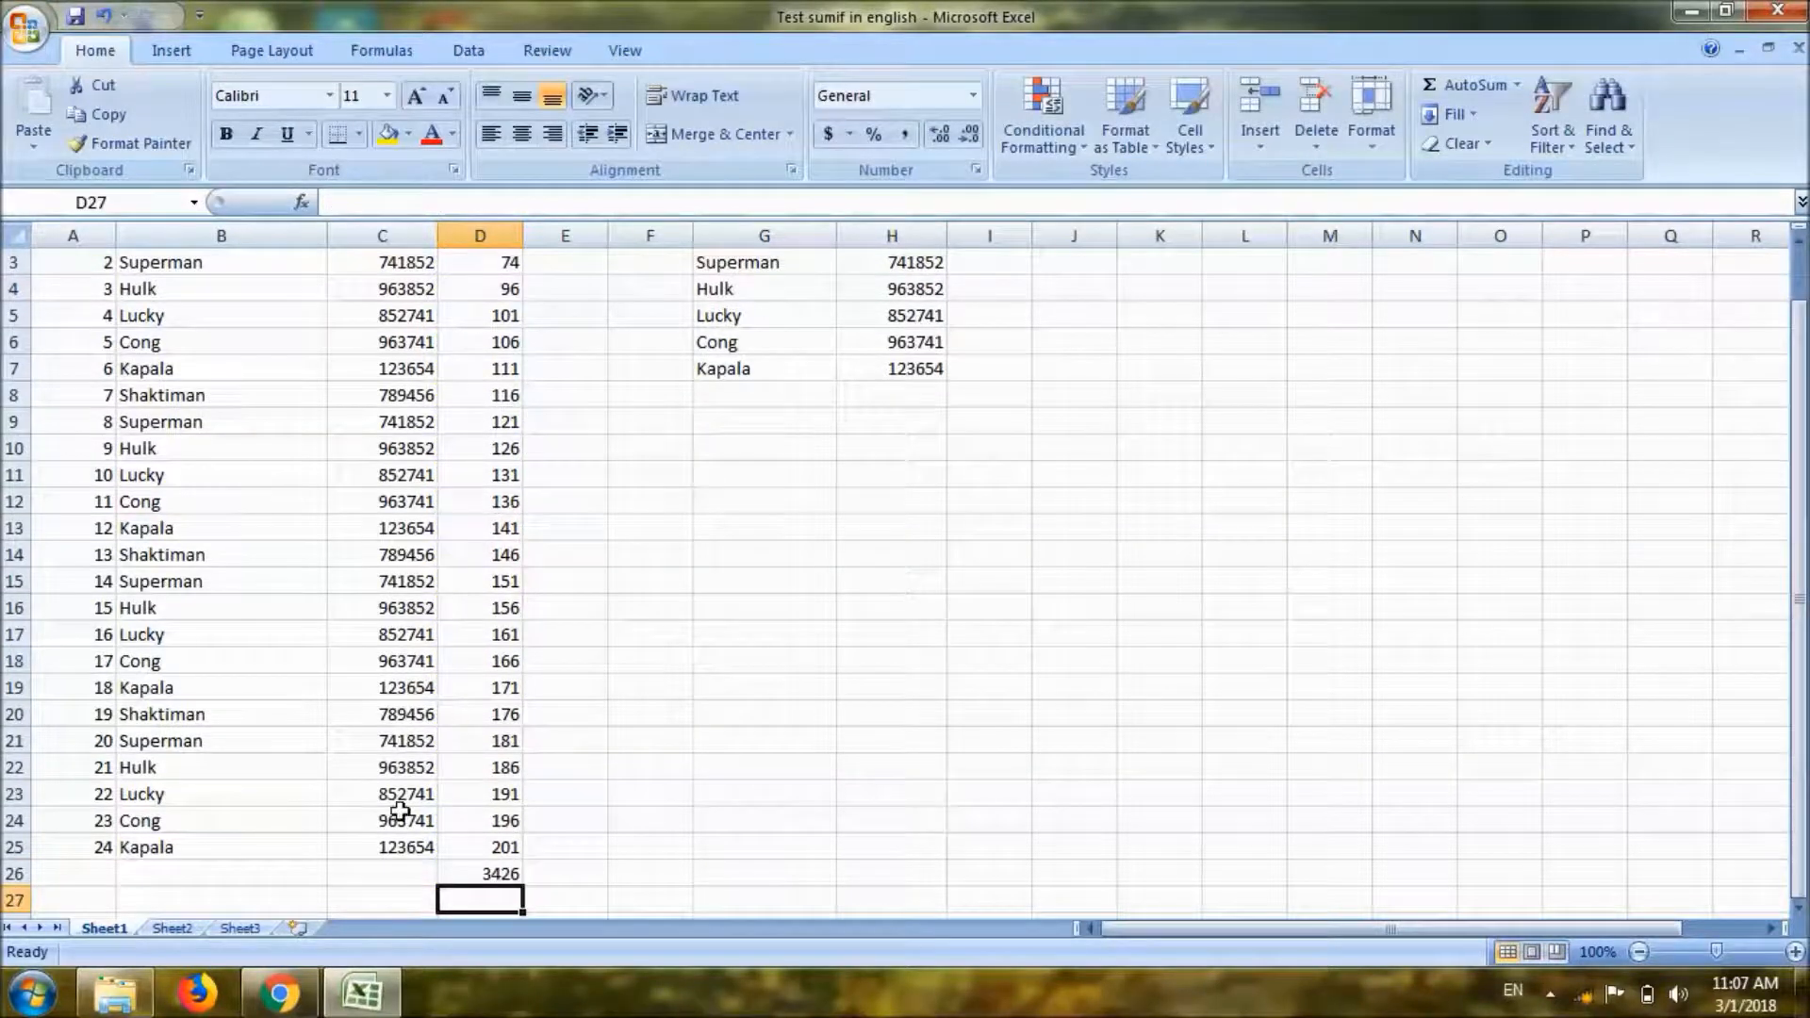
Enter the label Total in C26 and make C26:D26 bold.
click(474, 875)
click(399, 880)
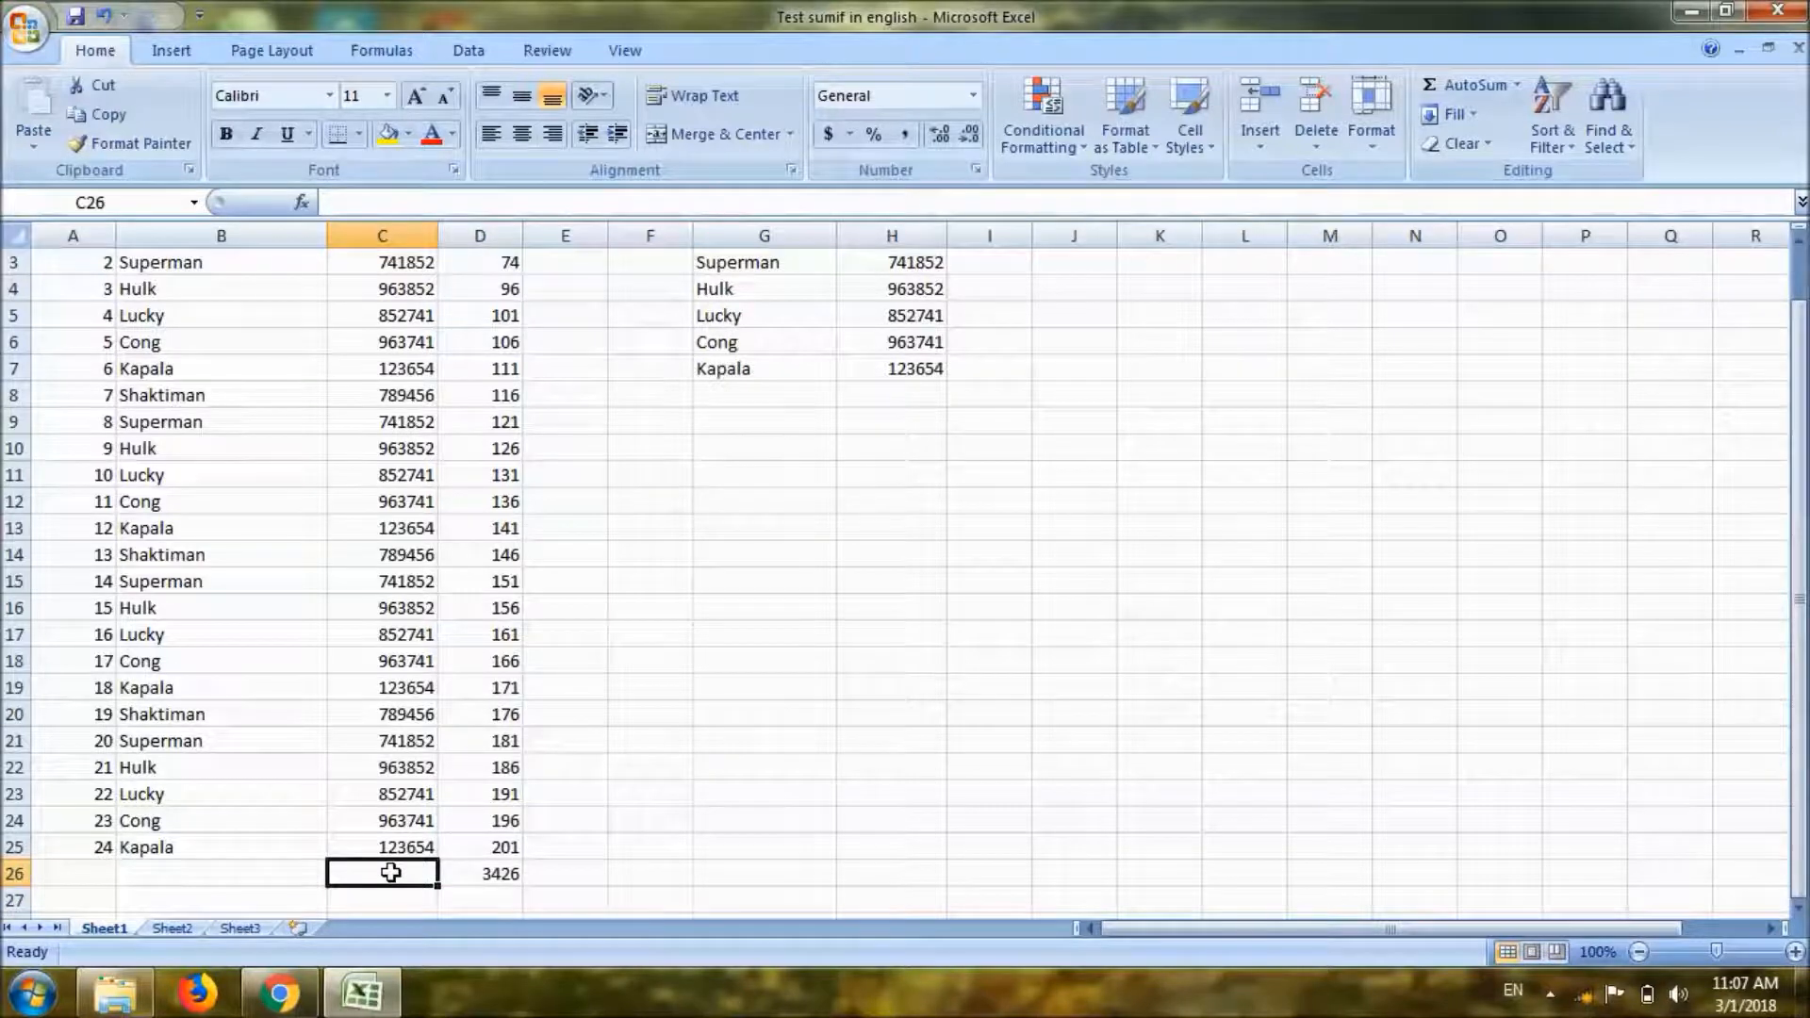
text(Total)
key(Return)
click(390, 873)
drag(391, 873, 491, 874)
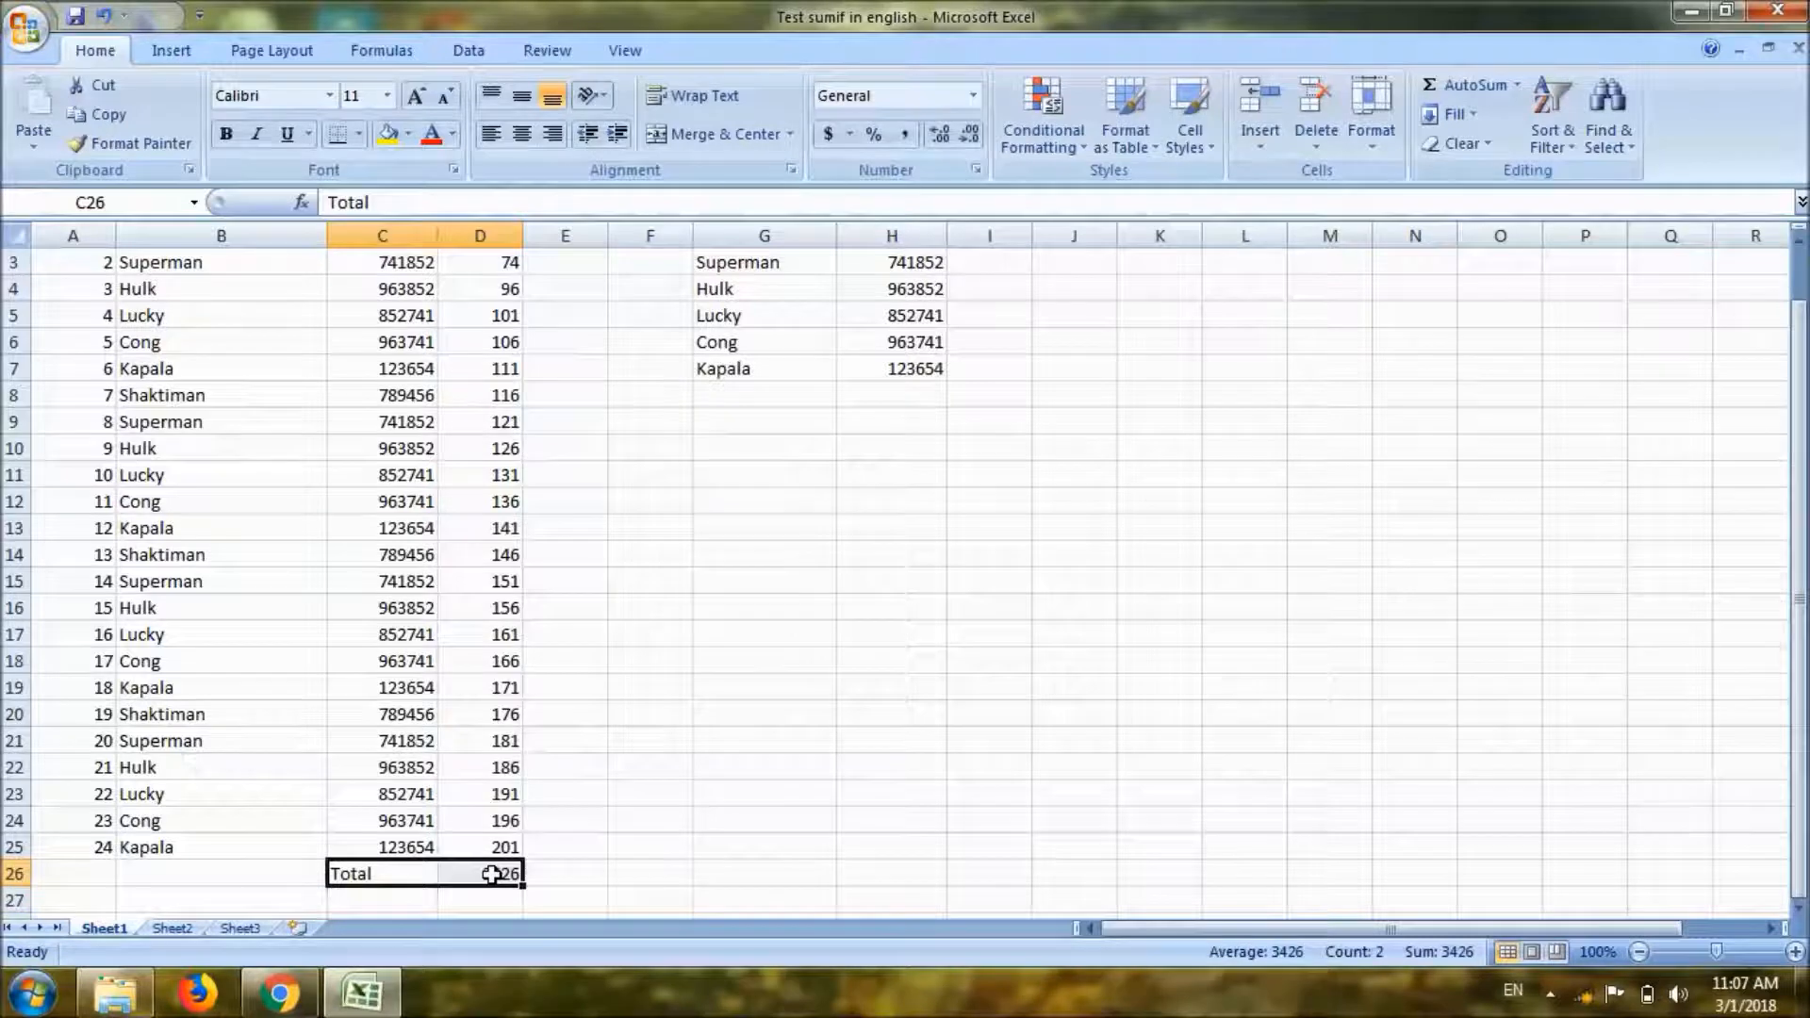
key(ctrl+b)
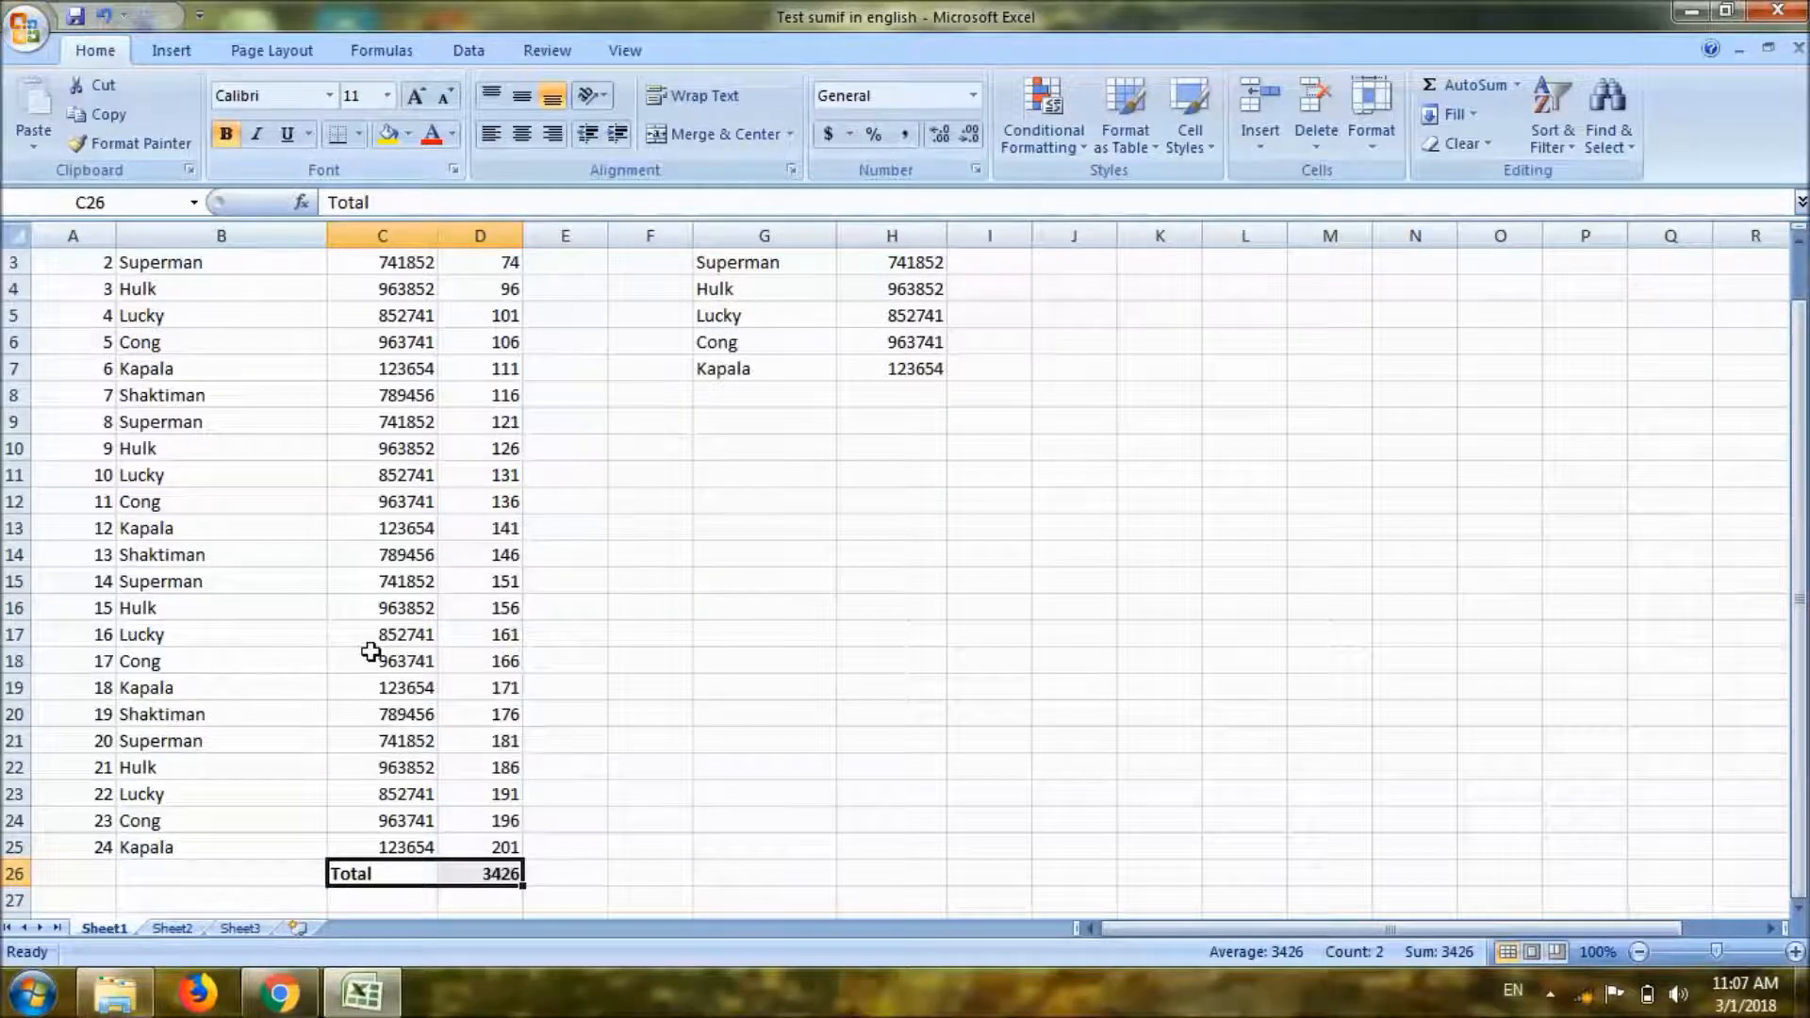
Review the customer names, IDs and amounts down to the total row, and return to cell I2.
click(371, 652)
key(ctrl+Up)
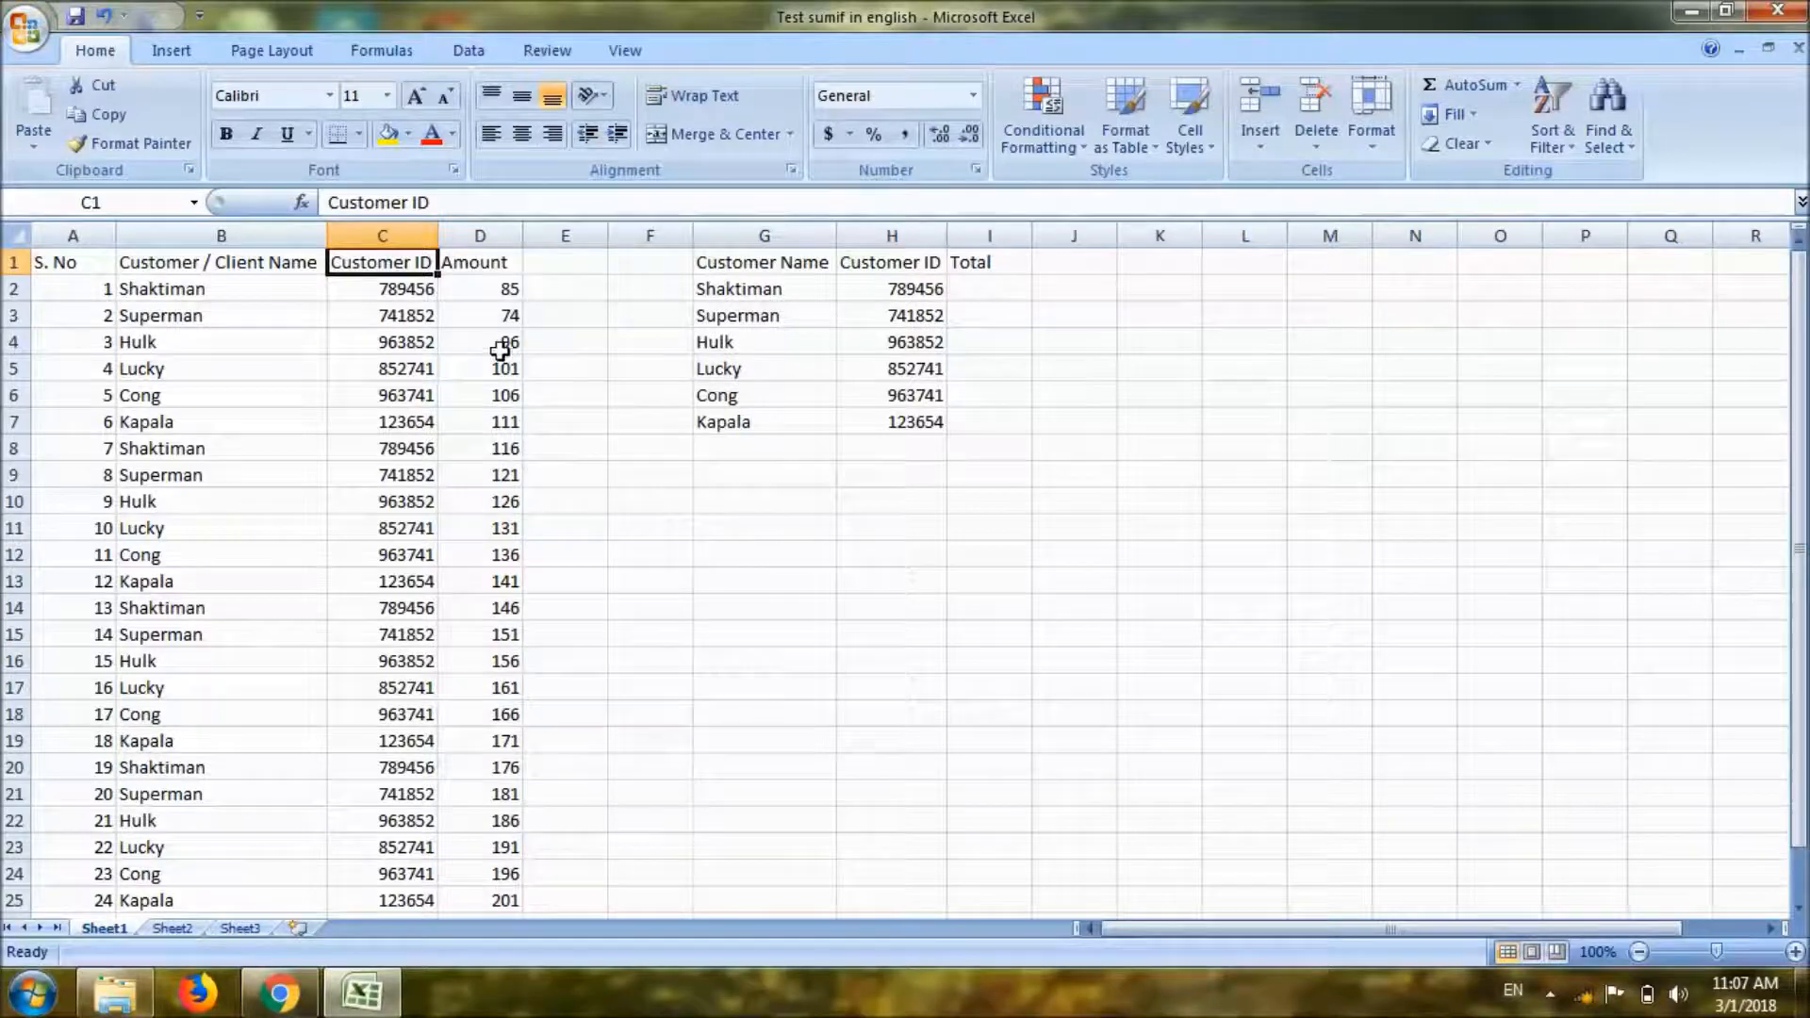
click(471, 442)
key(ctrl+Down)
key(ctrl+Up)
key(Down)
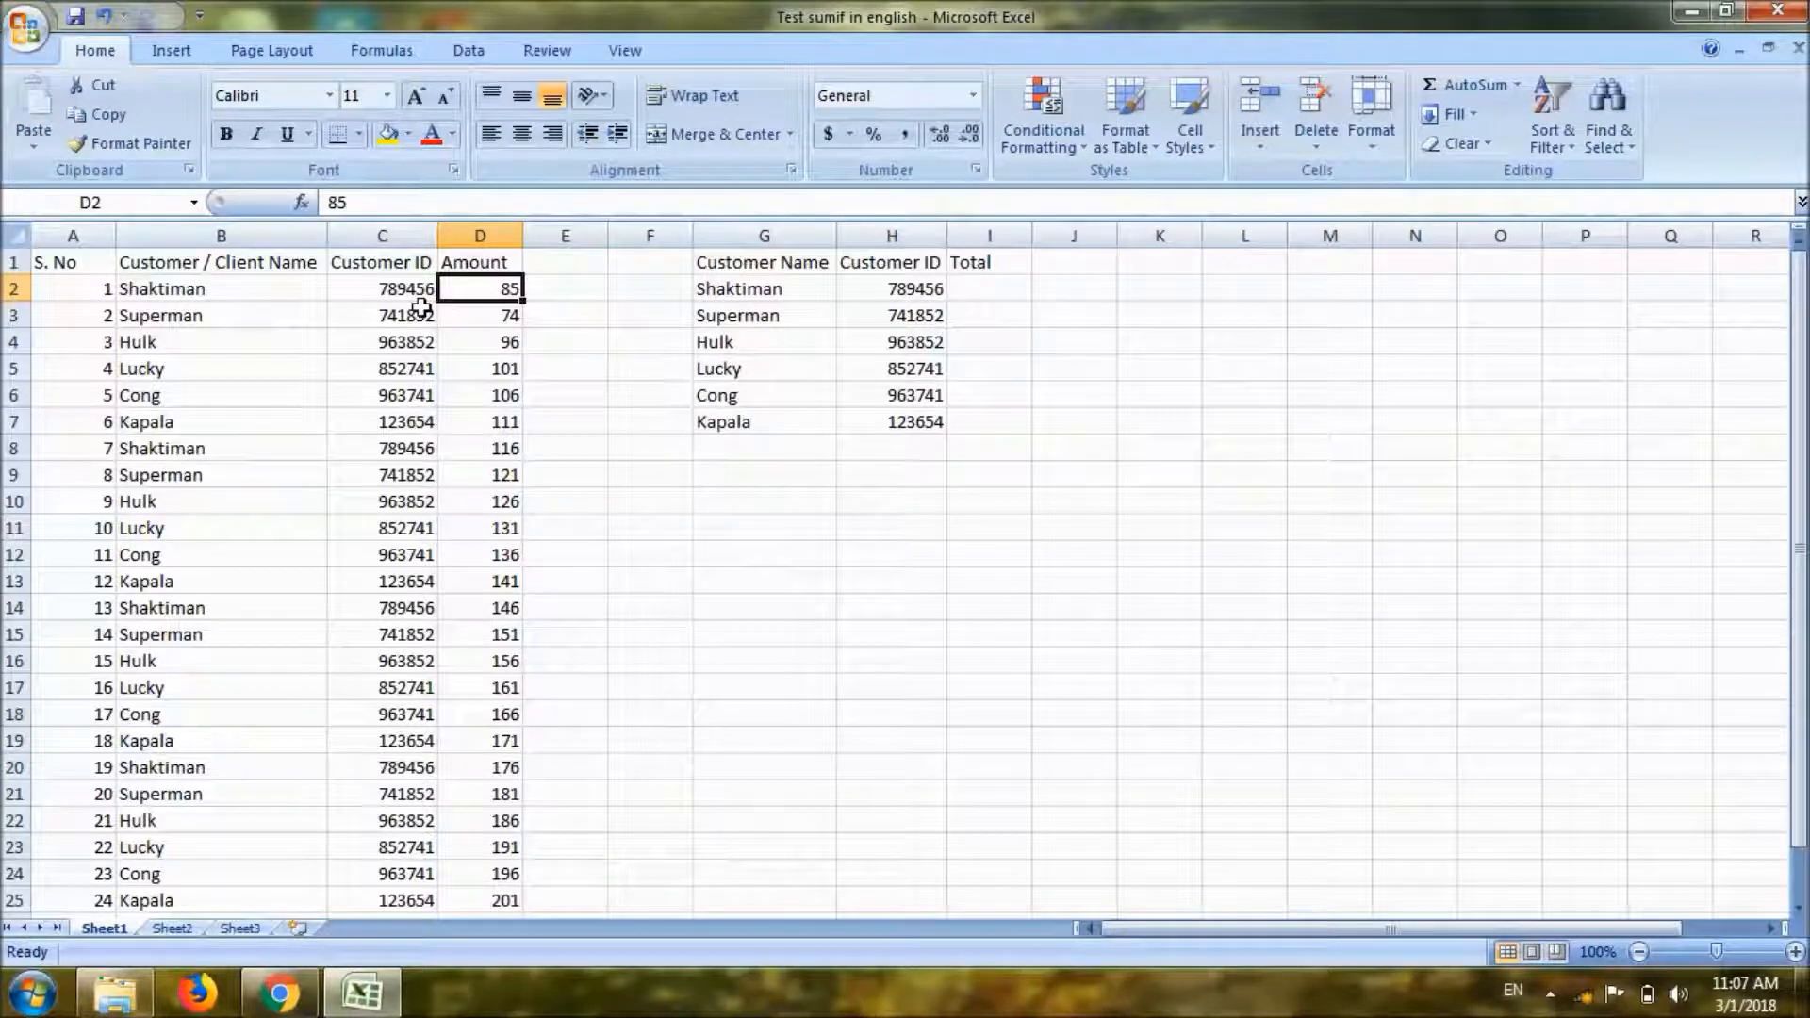
click(479, 651)
key(ctrl+Down)
key(Down)
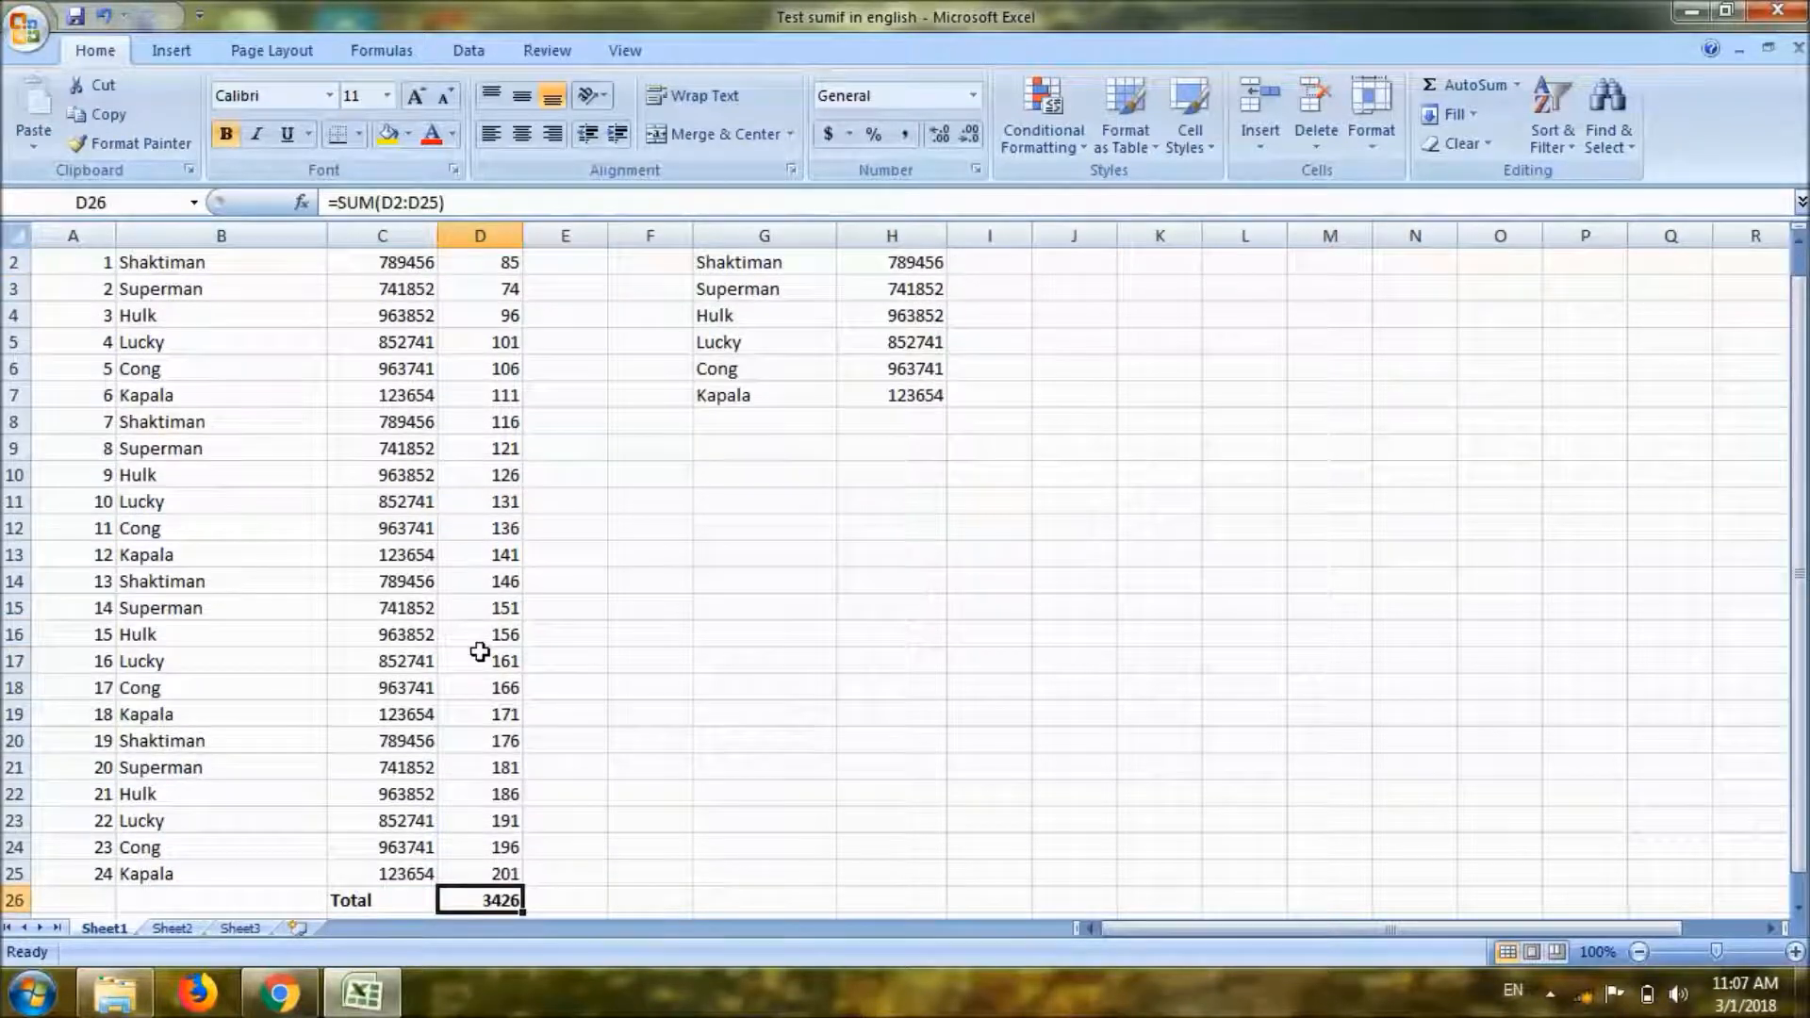
key(ctrl+Up)
key(Down)
key(Left)
key(Left)
key(Right)
key(Left)
key(Down)
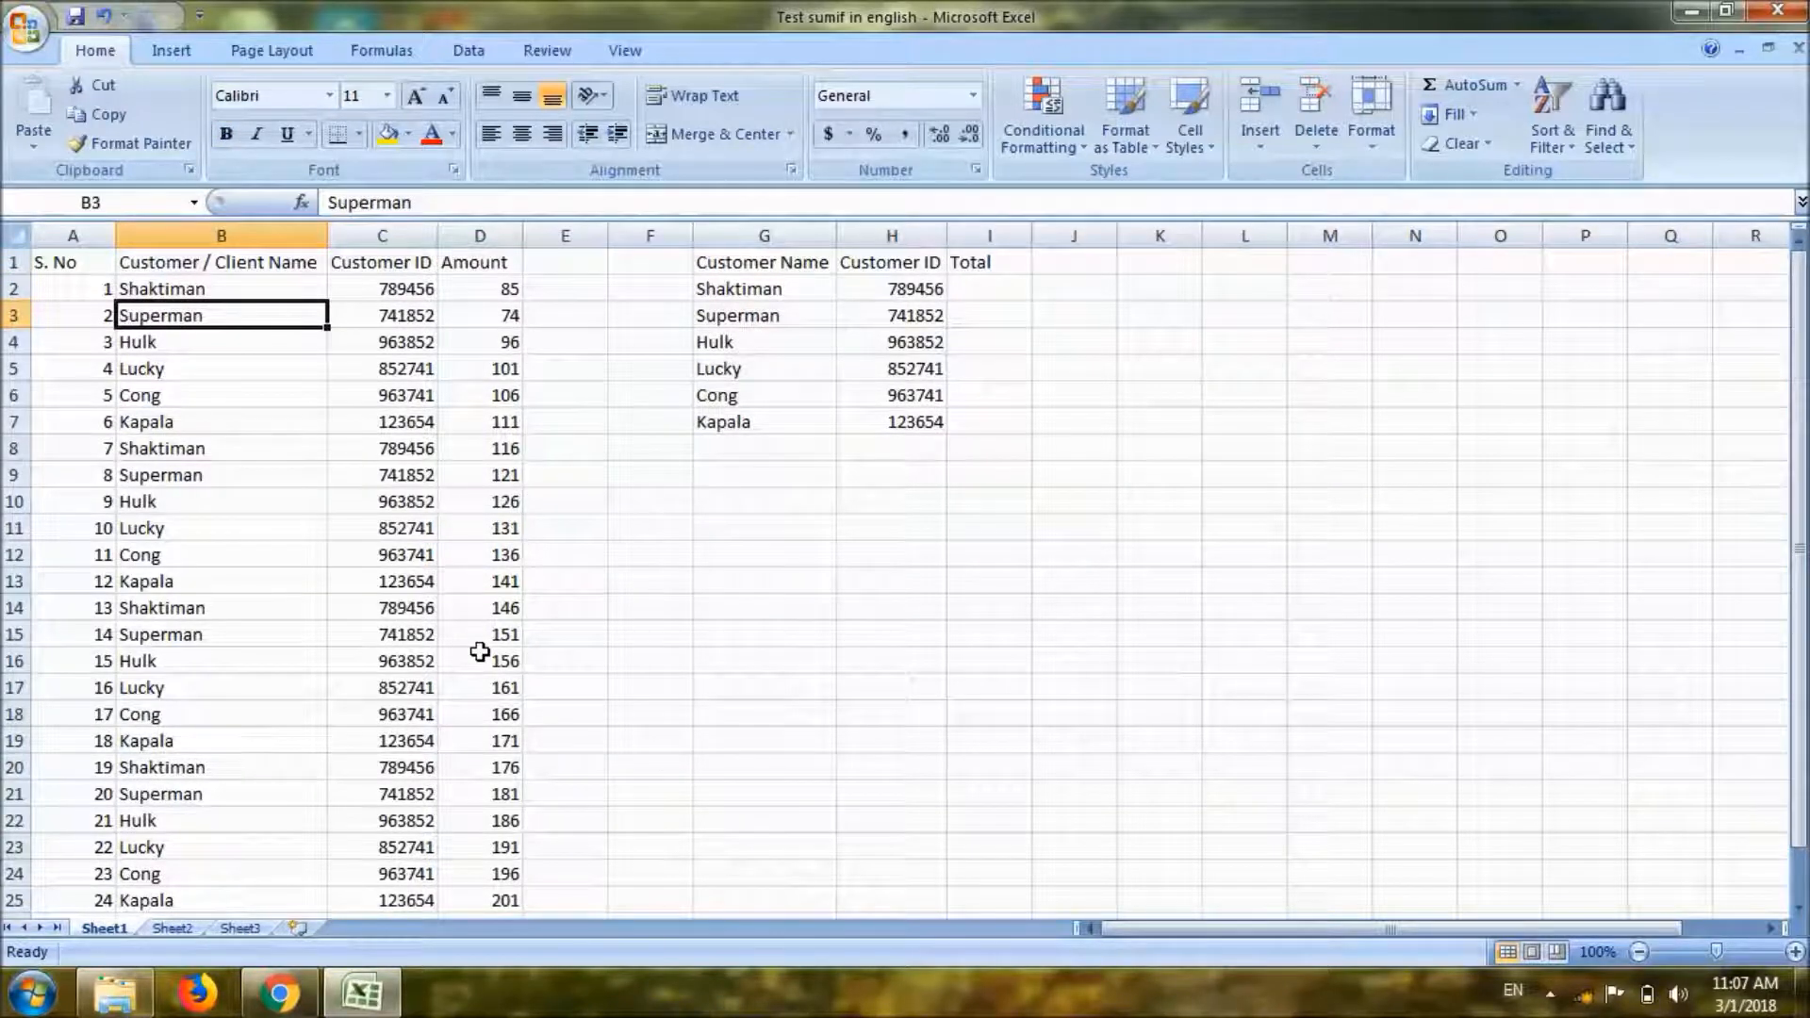
key(Down)
key(Down)
key(Down)
key(Down)
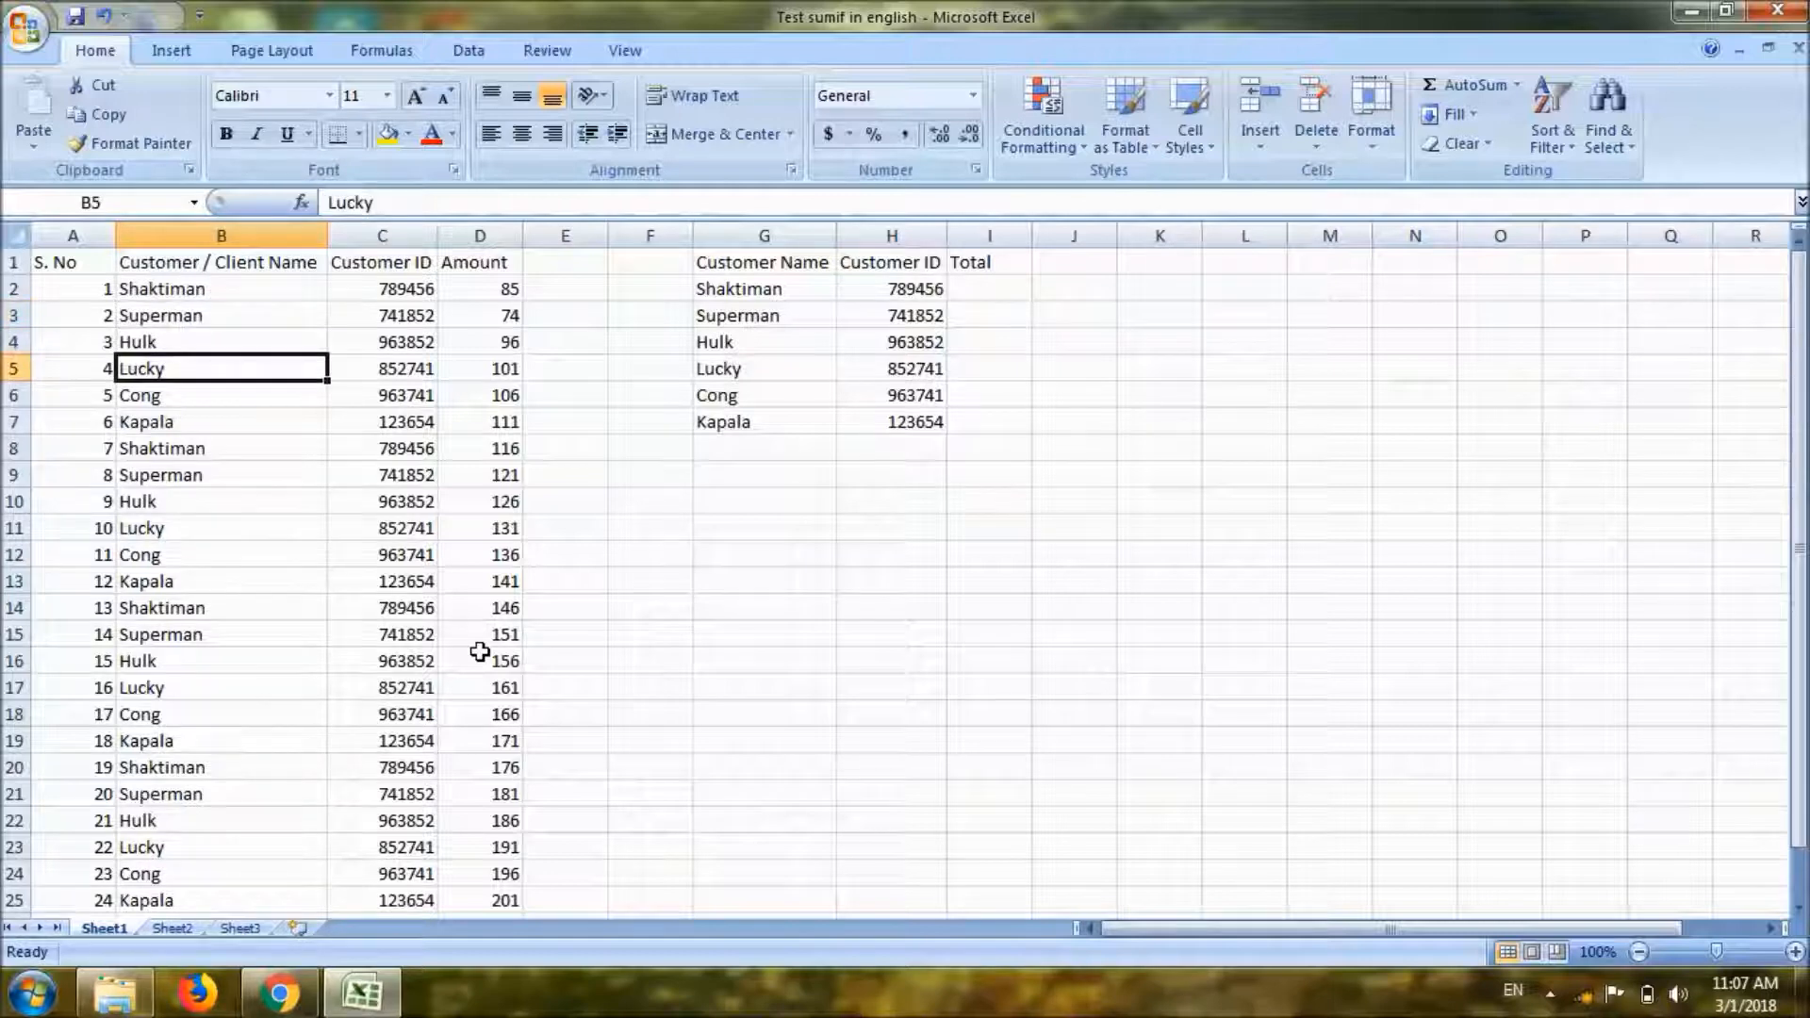
key(Up)
key(ctrl+Down)
key(Down)
key(Down)
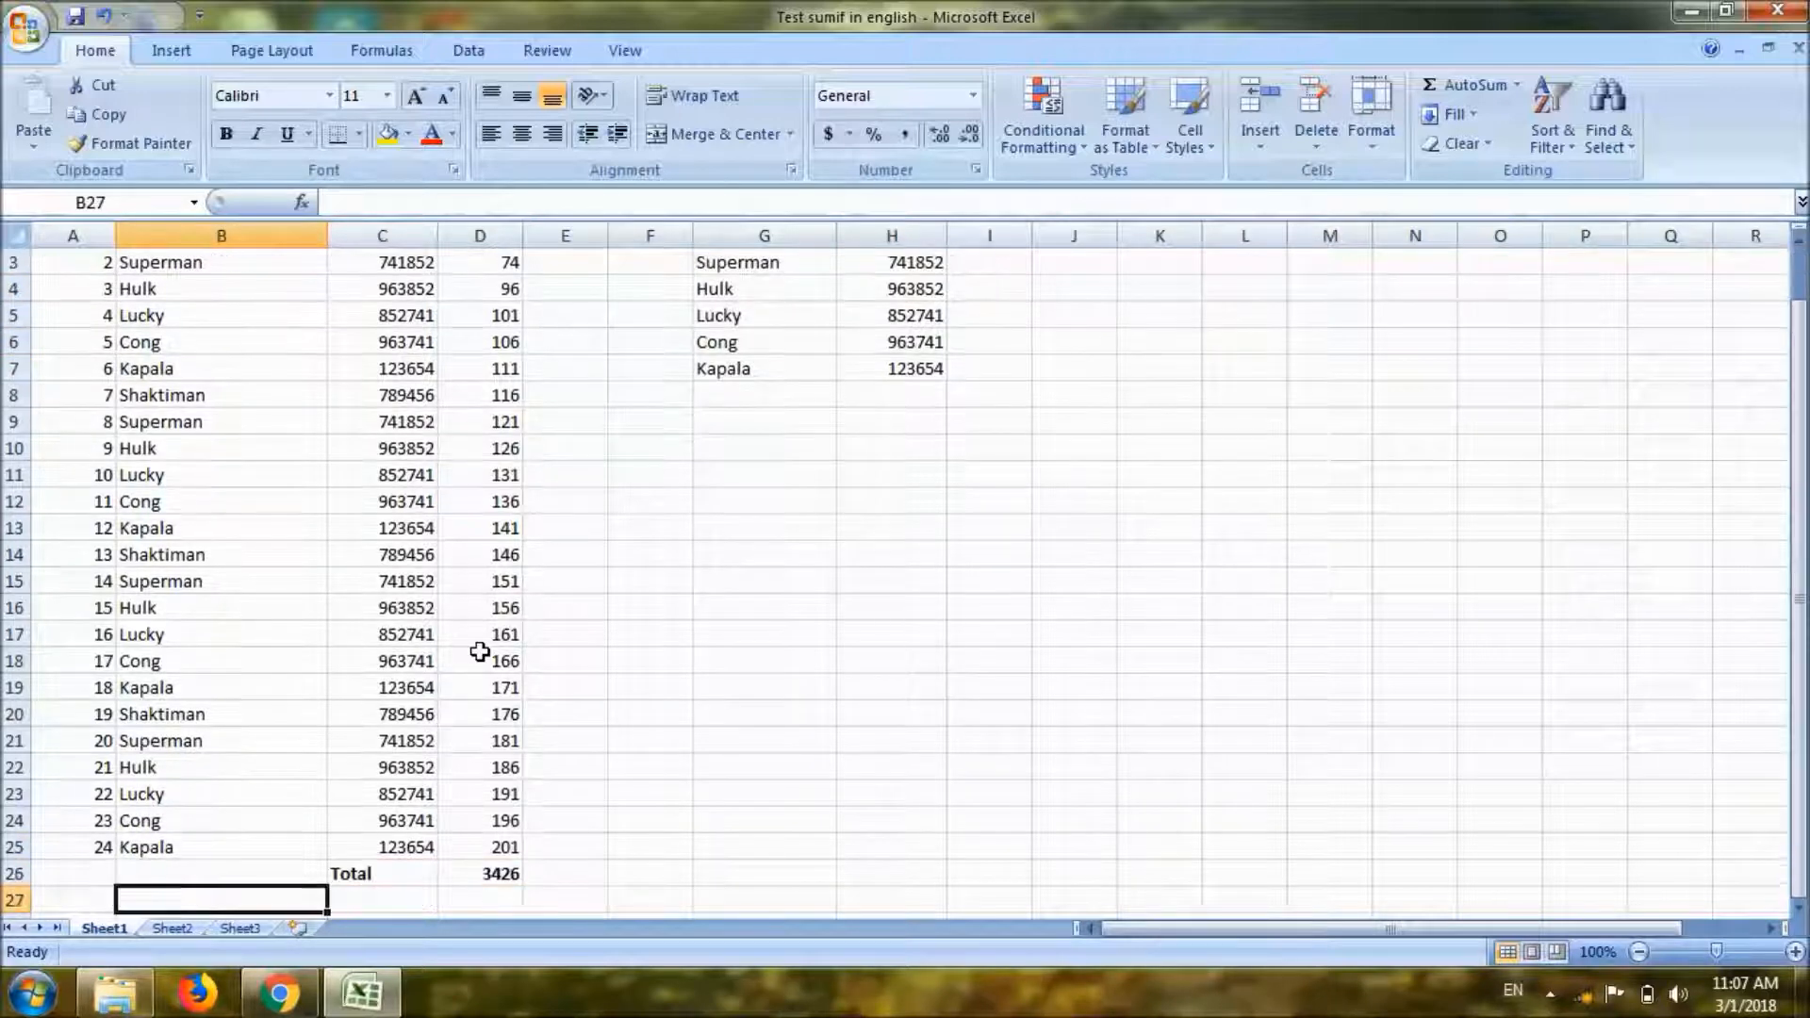
key(Up)
key(Right)
key(Right)
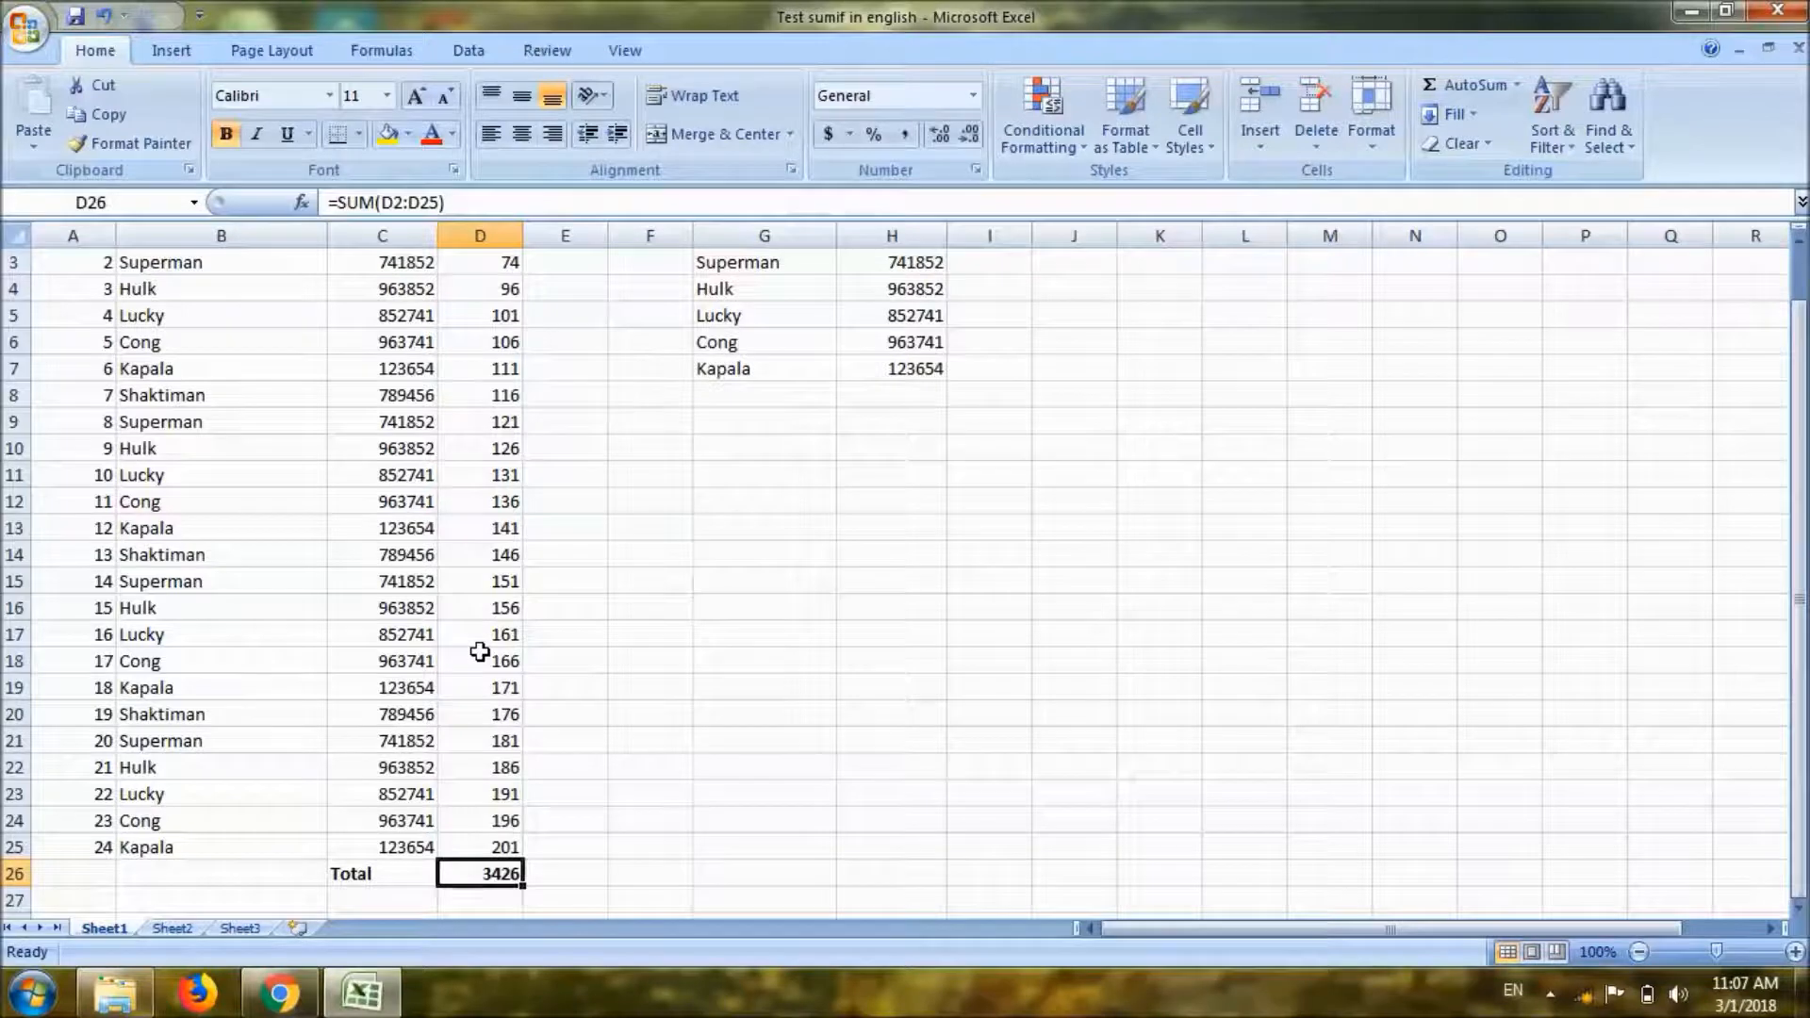
key(ctrl+Up)
key(Down)
key(Right)
key(Right)
key(Right)
key(Right)
key(Right)
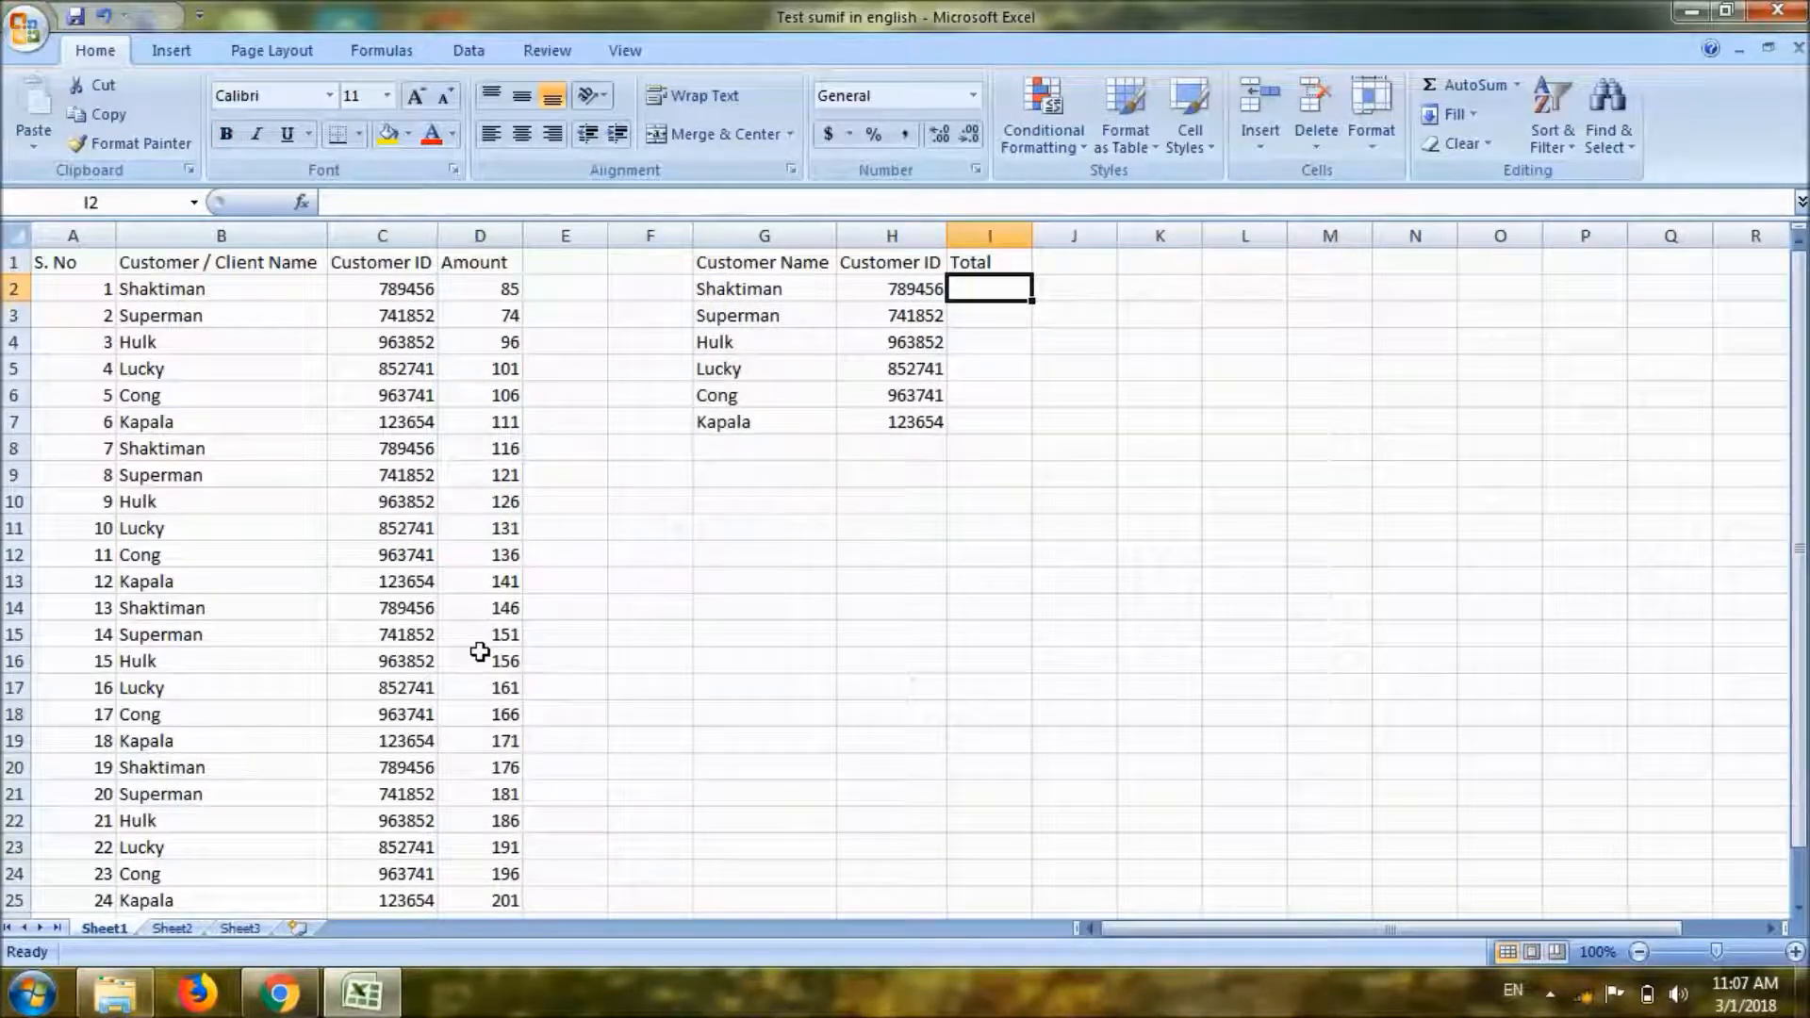
text(=s)
key(BackSpace)
key(BackSpace)
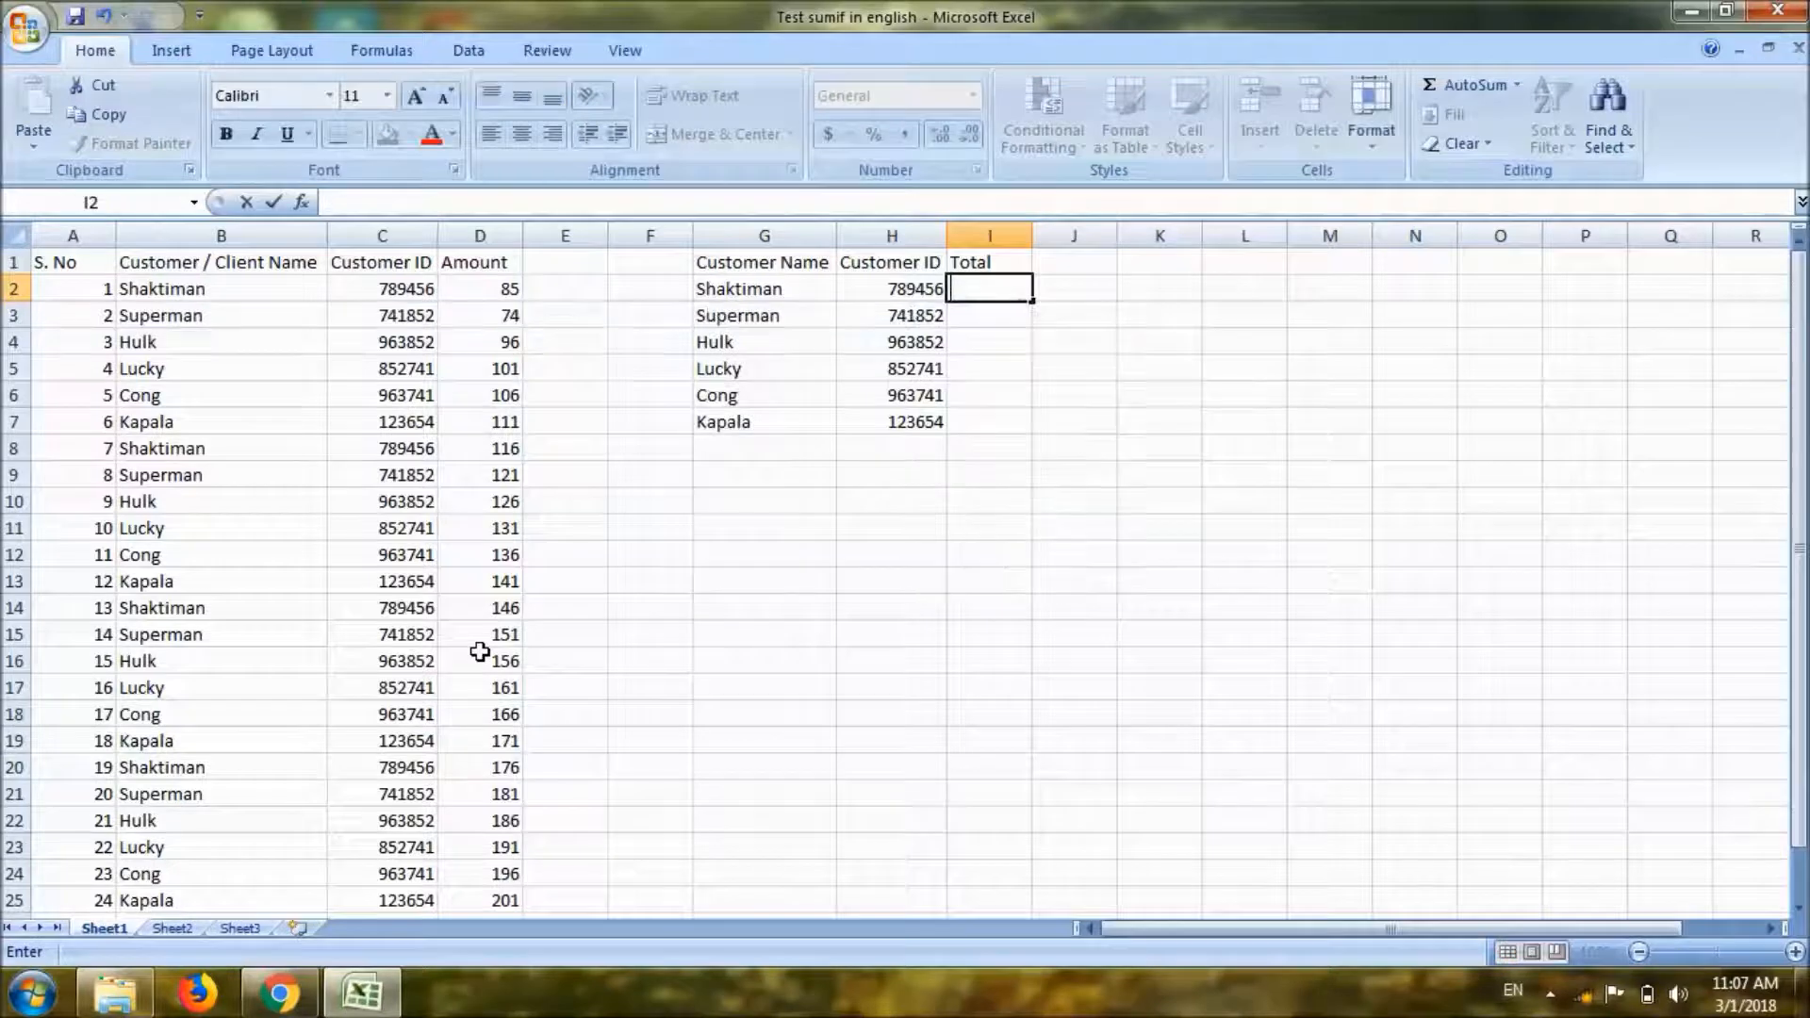
key(Escape)
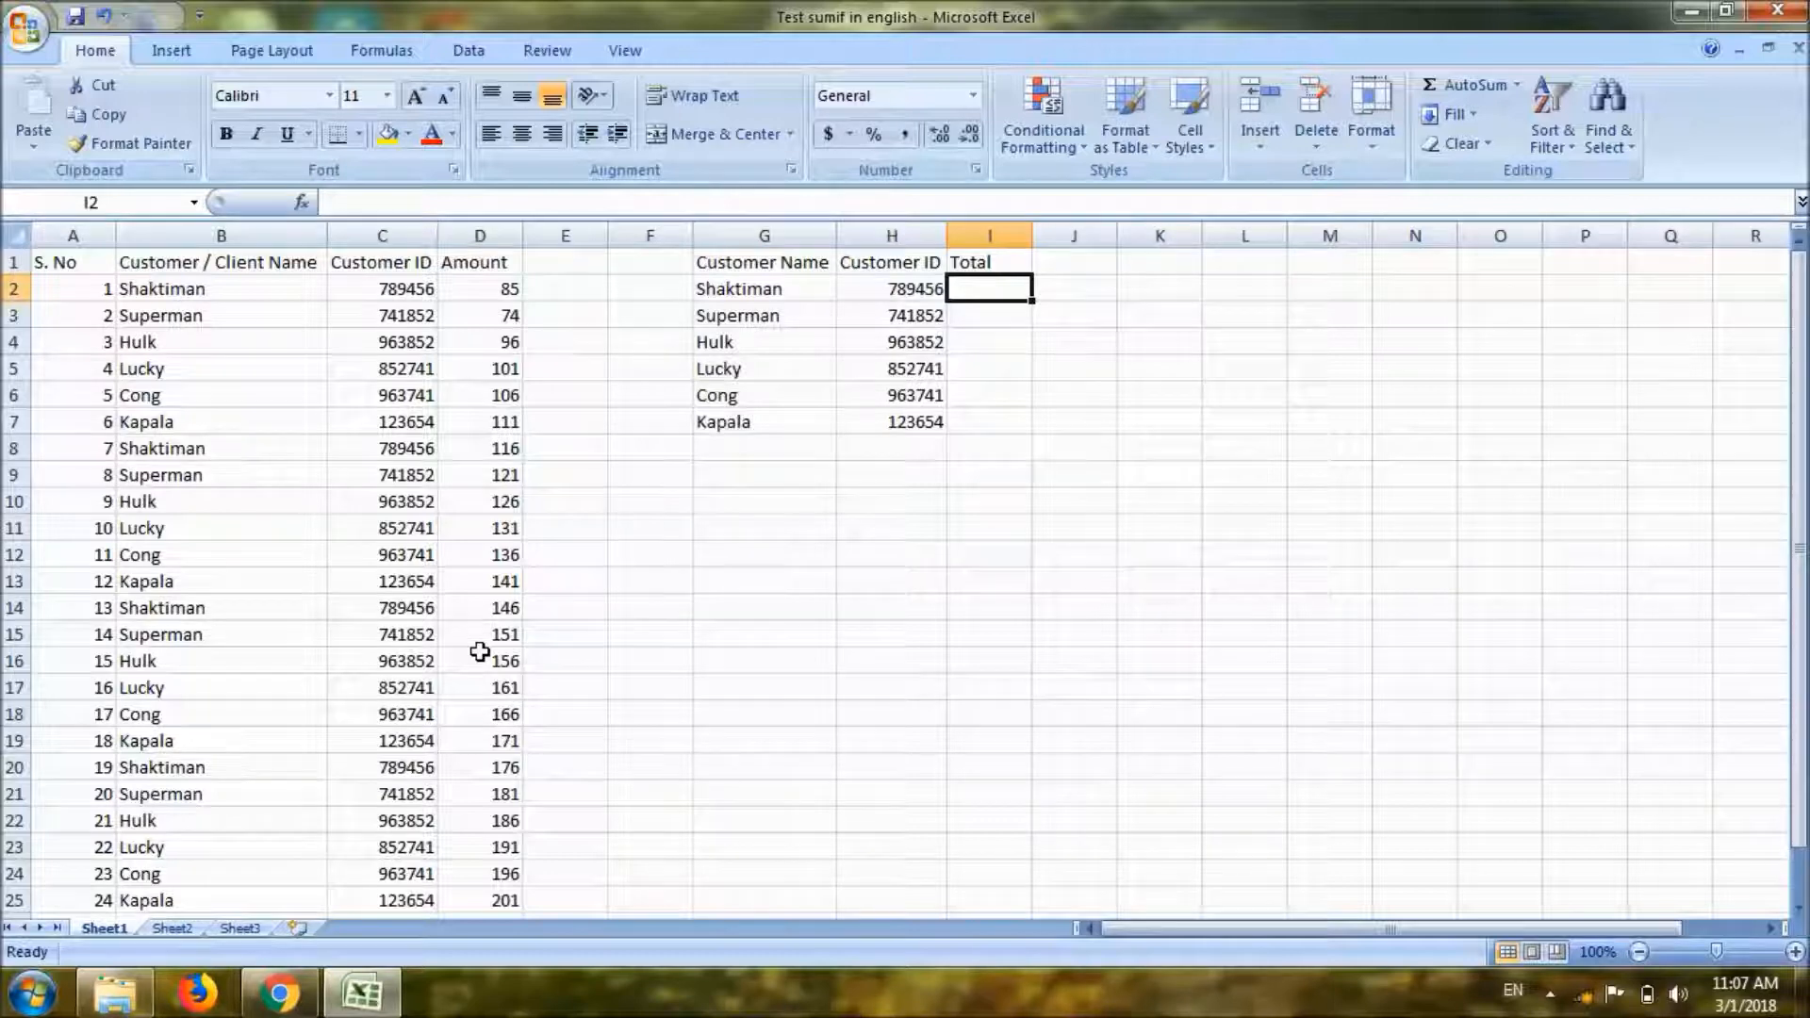
Begin a SUMIF formula in I2 with its range starting at the first customer ID in C2.
text(=)
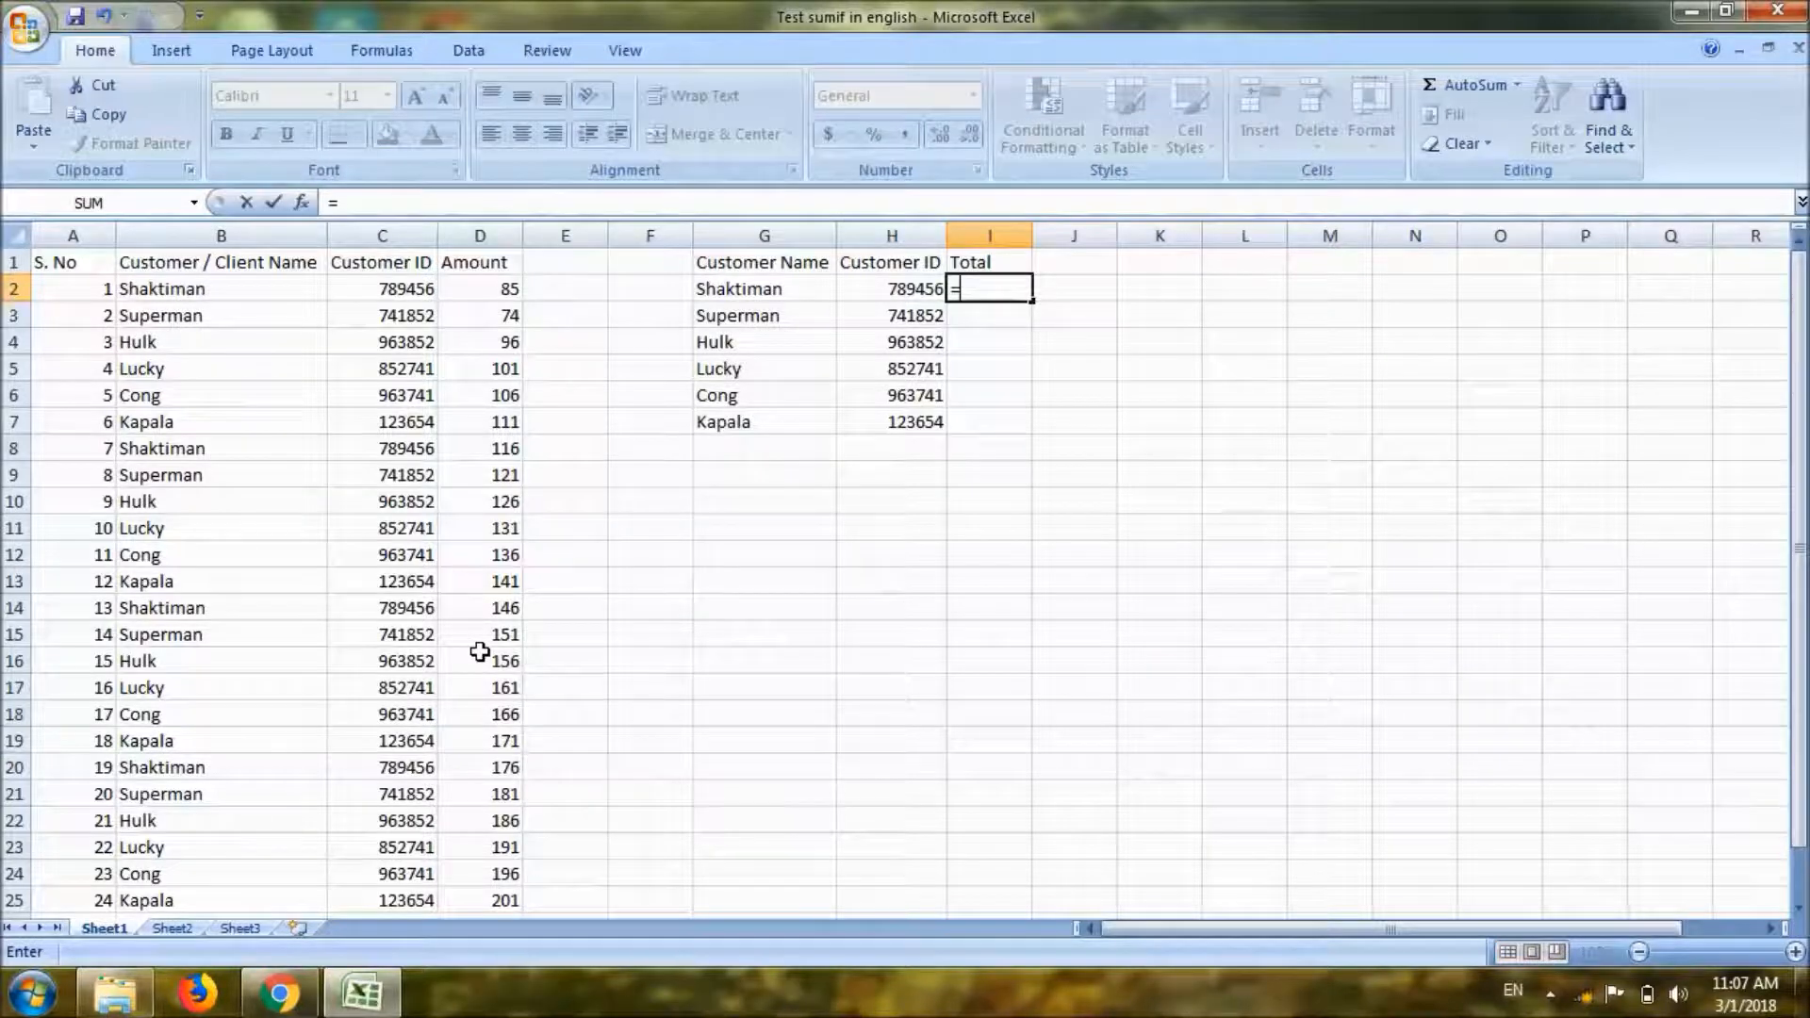
text(su)
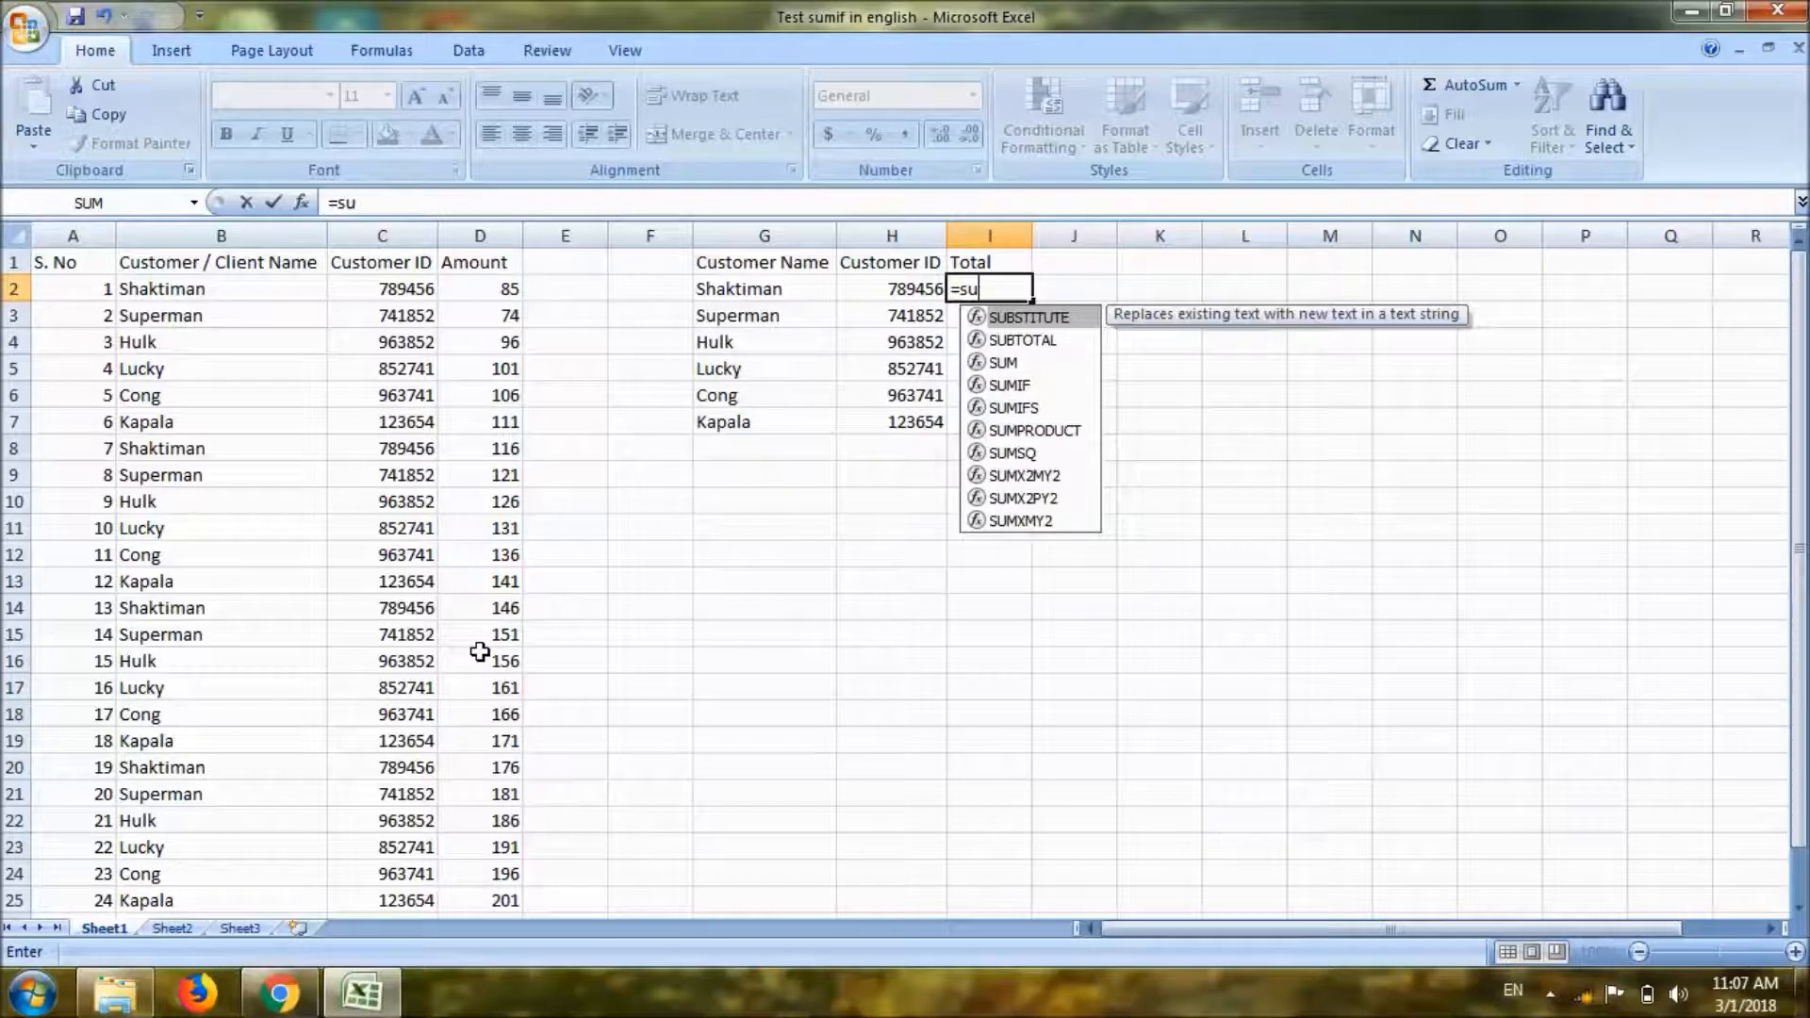
text(m)
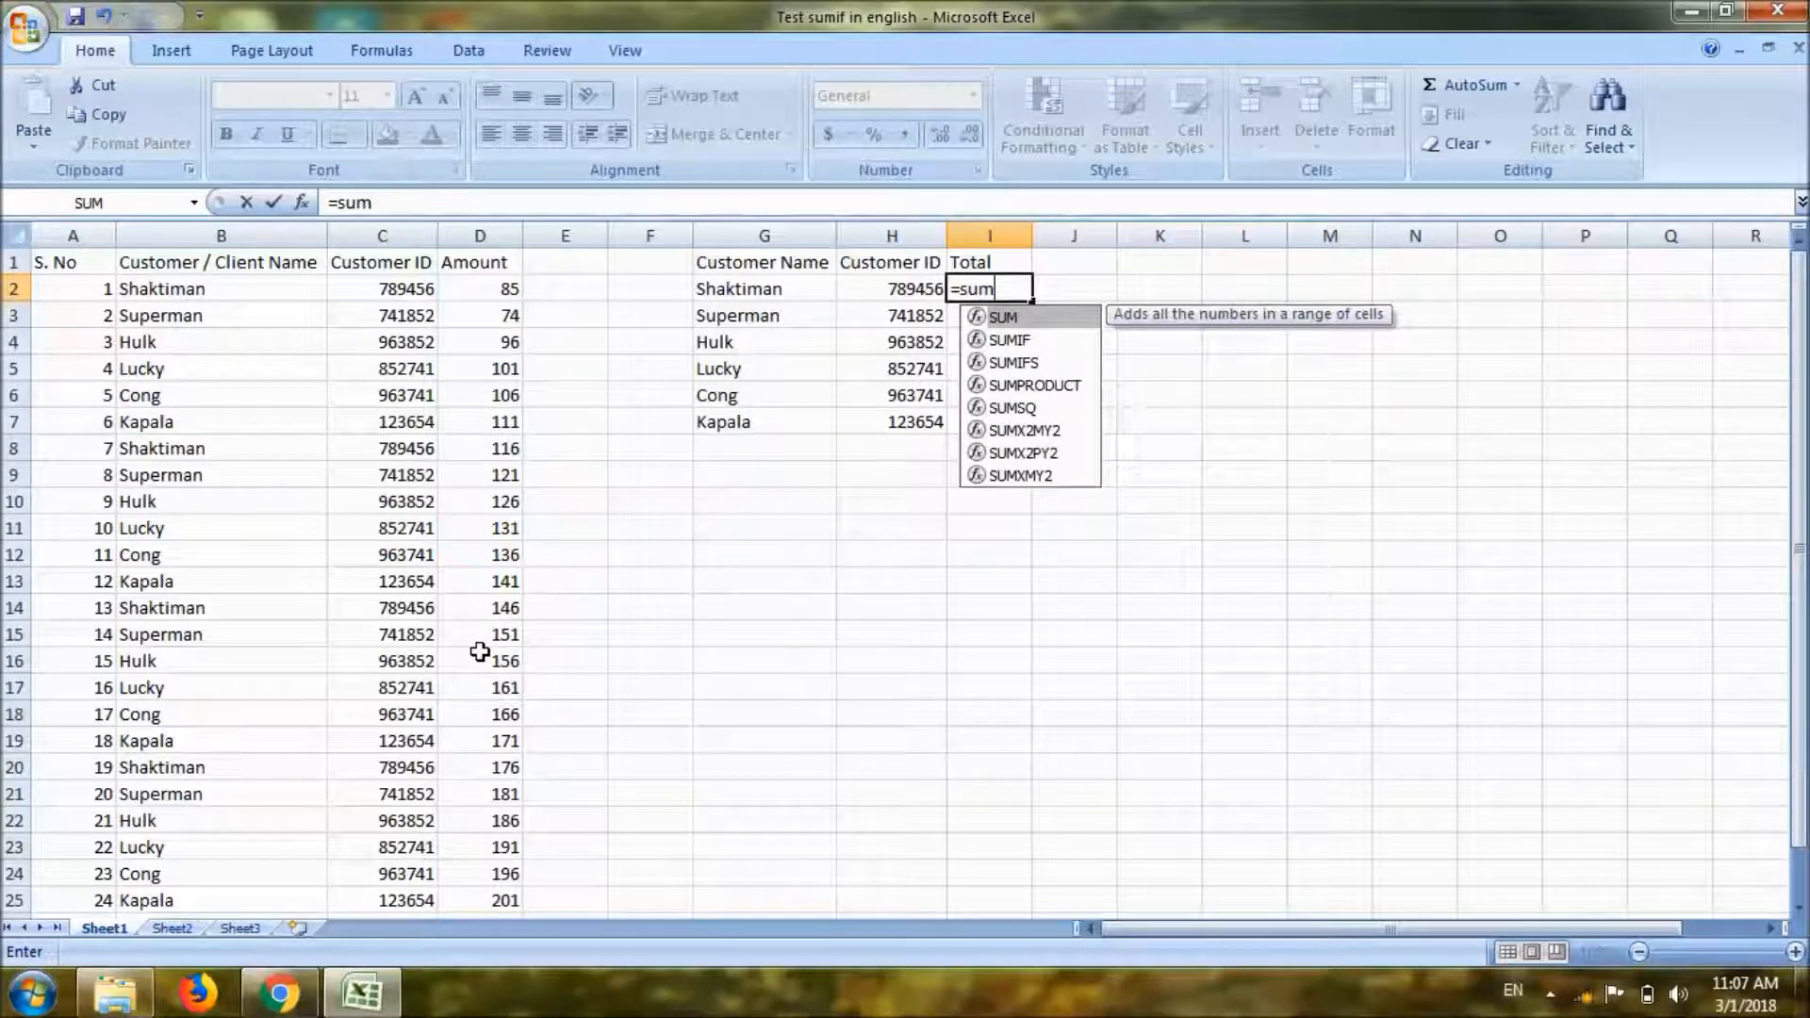
text(if()
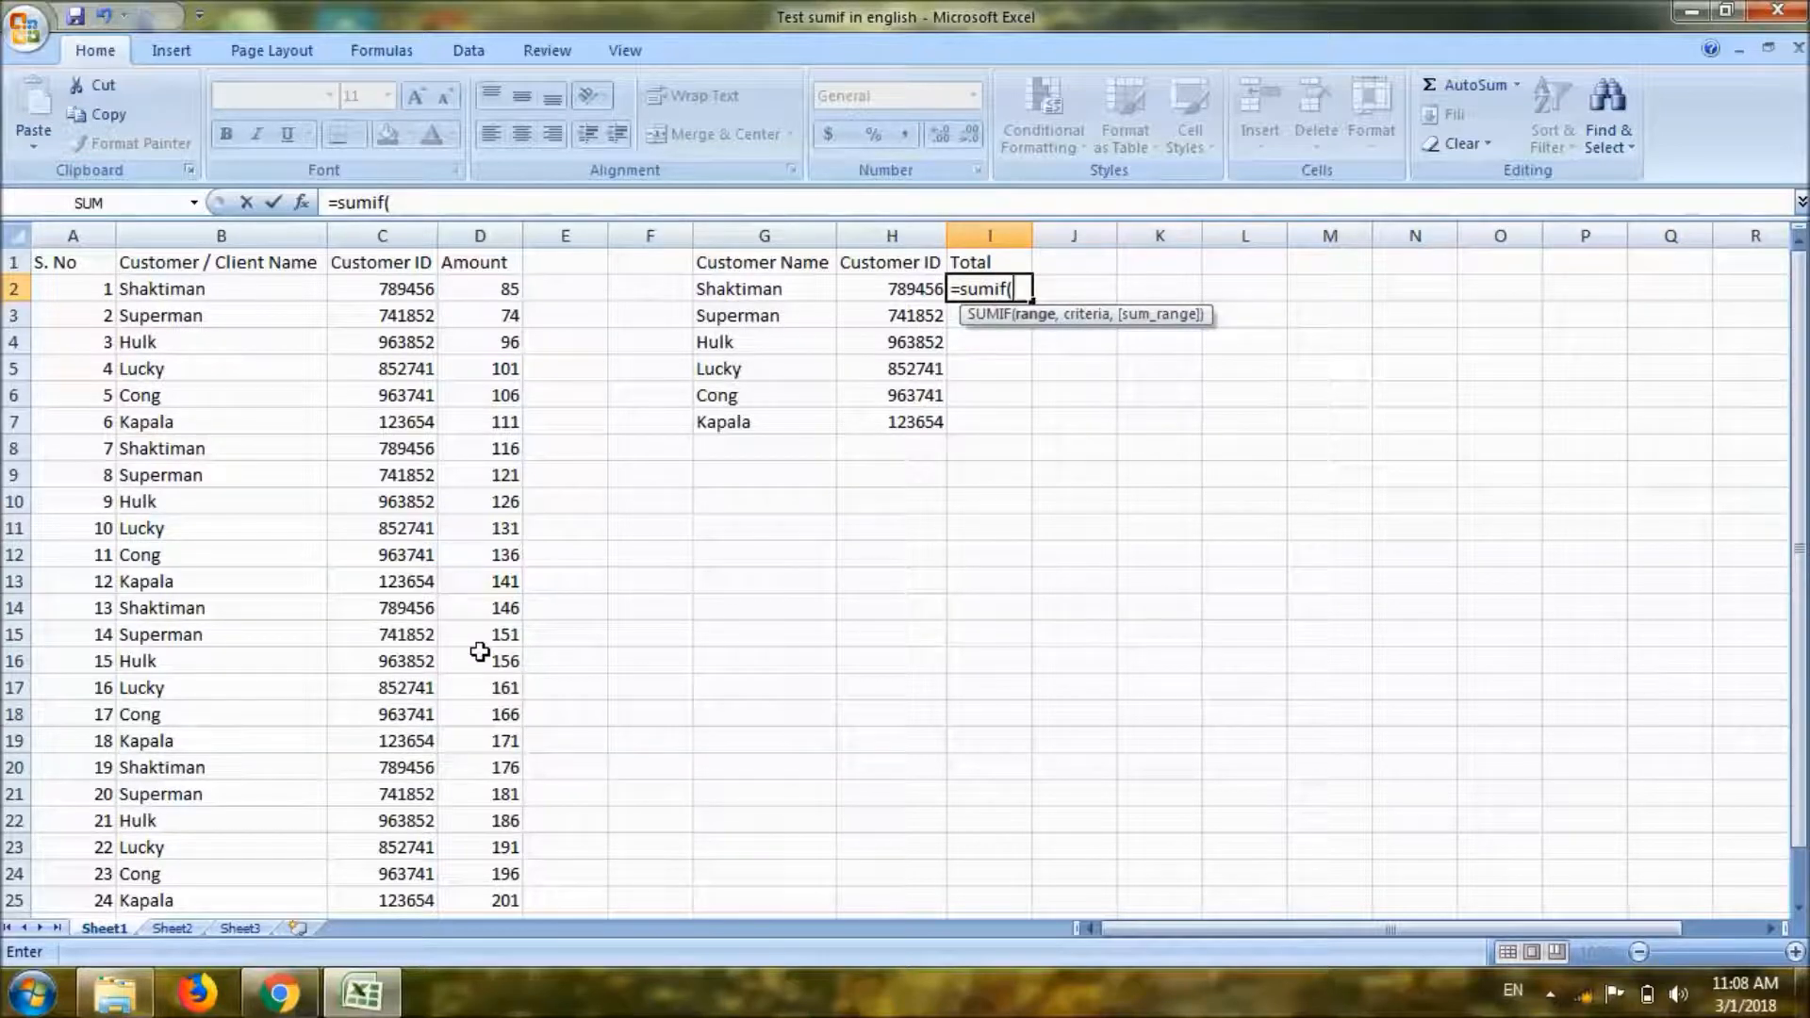
key(Left)
key(Left)
key(Left)
key(Left)
key(Left)
key(Left)
key(Down)
key(Down)
key(Down)
key(Down)
key(Up)
key(Up)
key(Up)
key(Up)
key(Down)
key(Down)
key(Down)
key(Down)
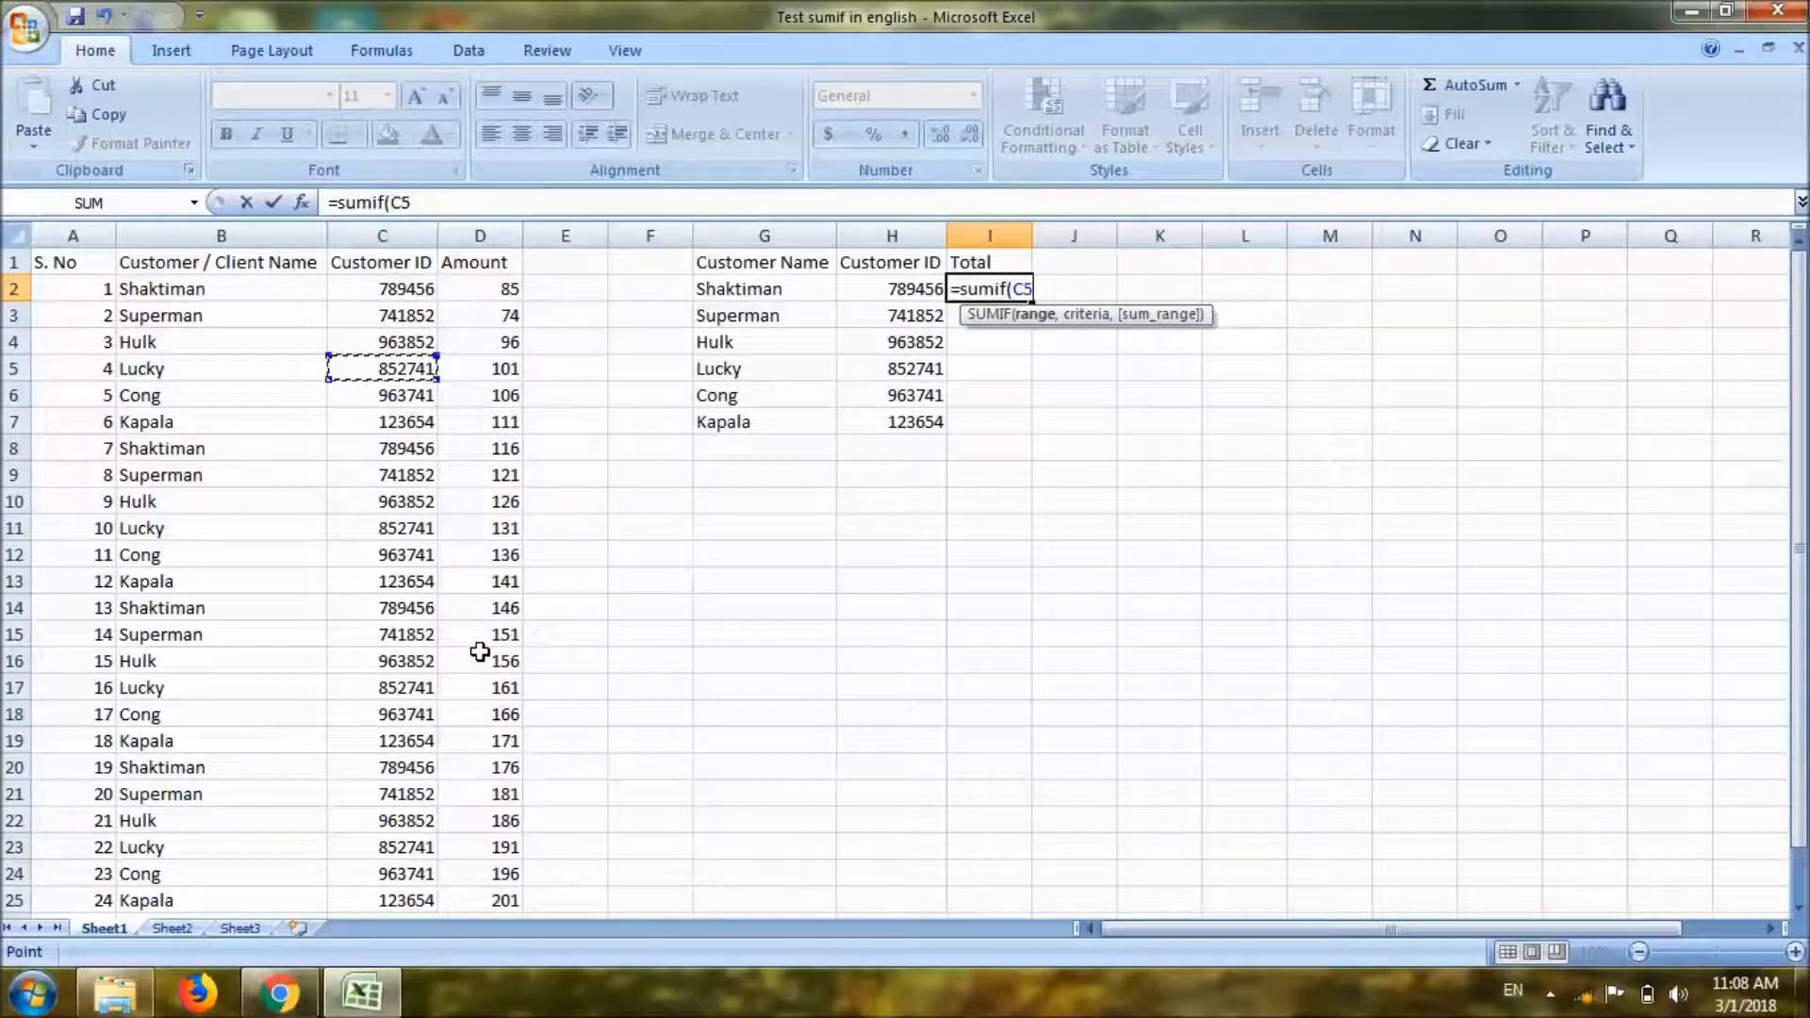
key(Up)
key(Up)
key(Up)
key(Up)
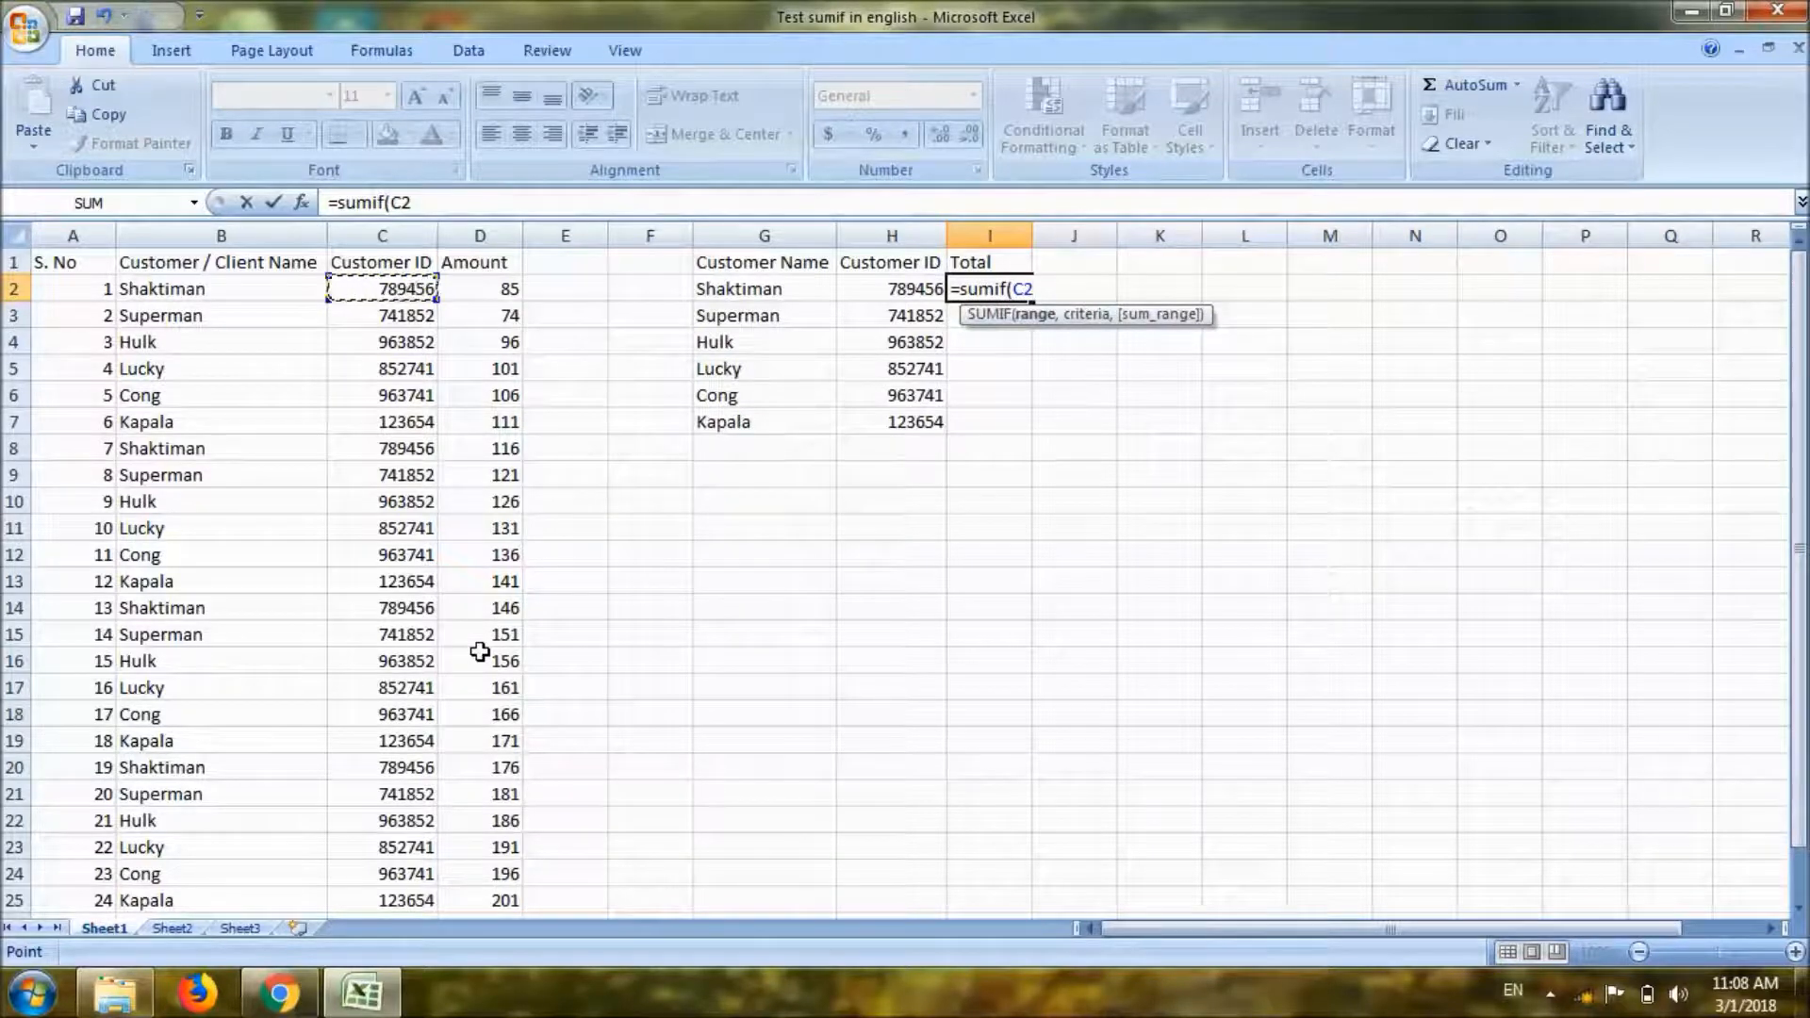
Extend the SUMIF range over all customer IDs to C2:C25, leaving out the total row.
key(shift+Down)
key(shift+Down)
key(shift+Down)
key(shift+Down)
key(shift+Down)
key(shift+Down)
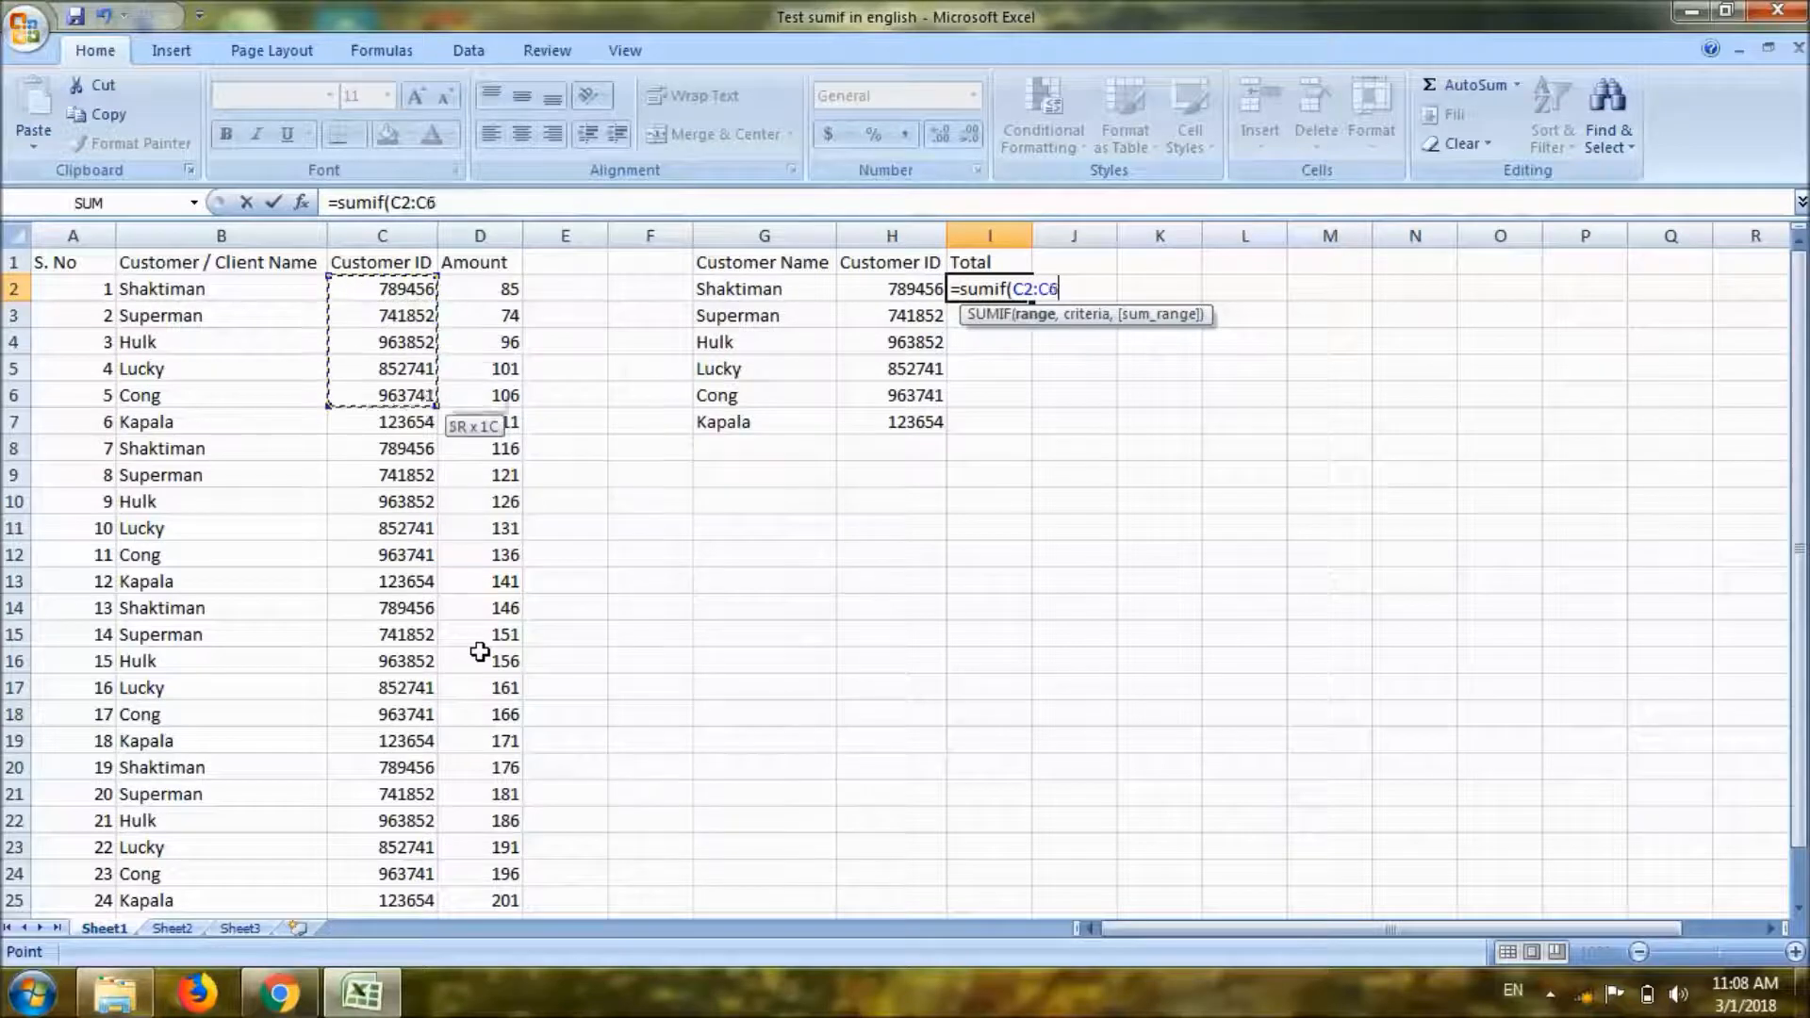
key(shift+Down)
key(shift+Down)
key(shift+Down)
key(shift+Down)
key(shift+Down)
key(shift+Down)
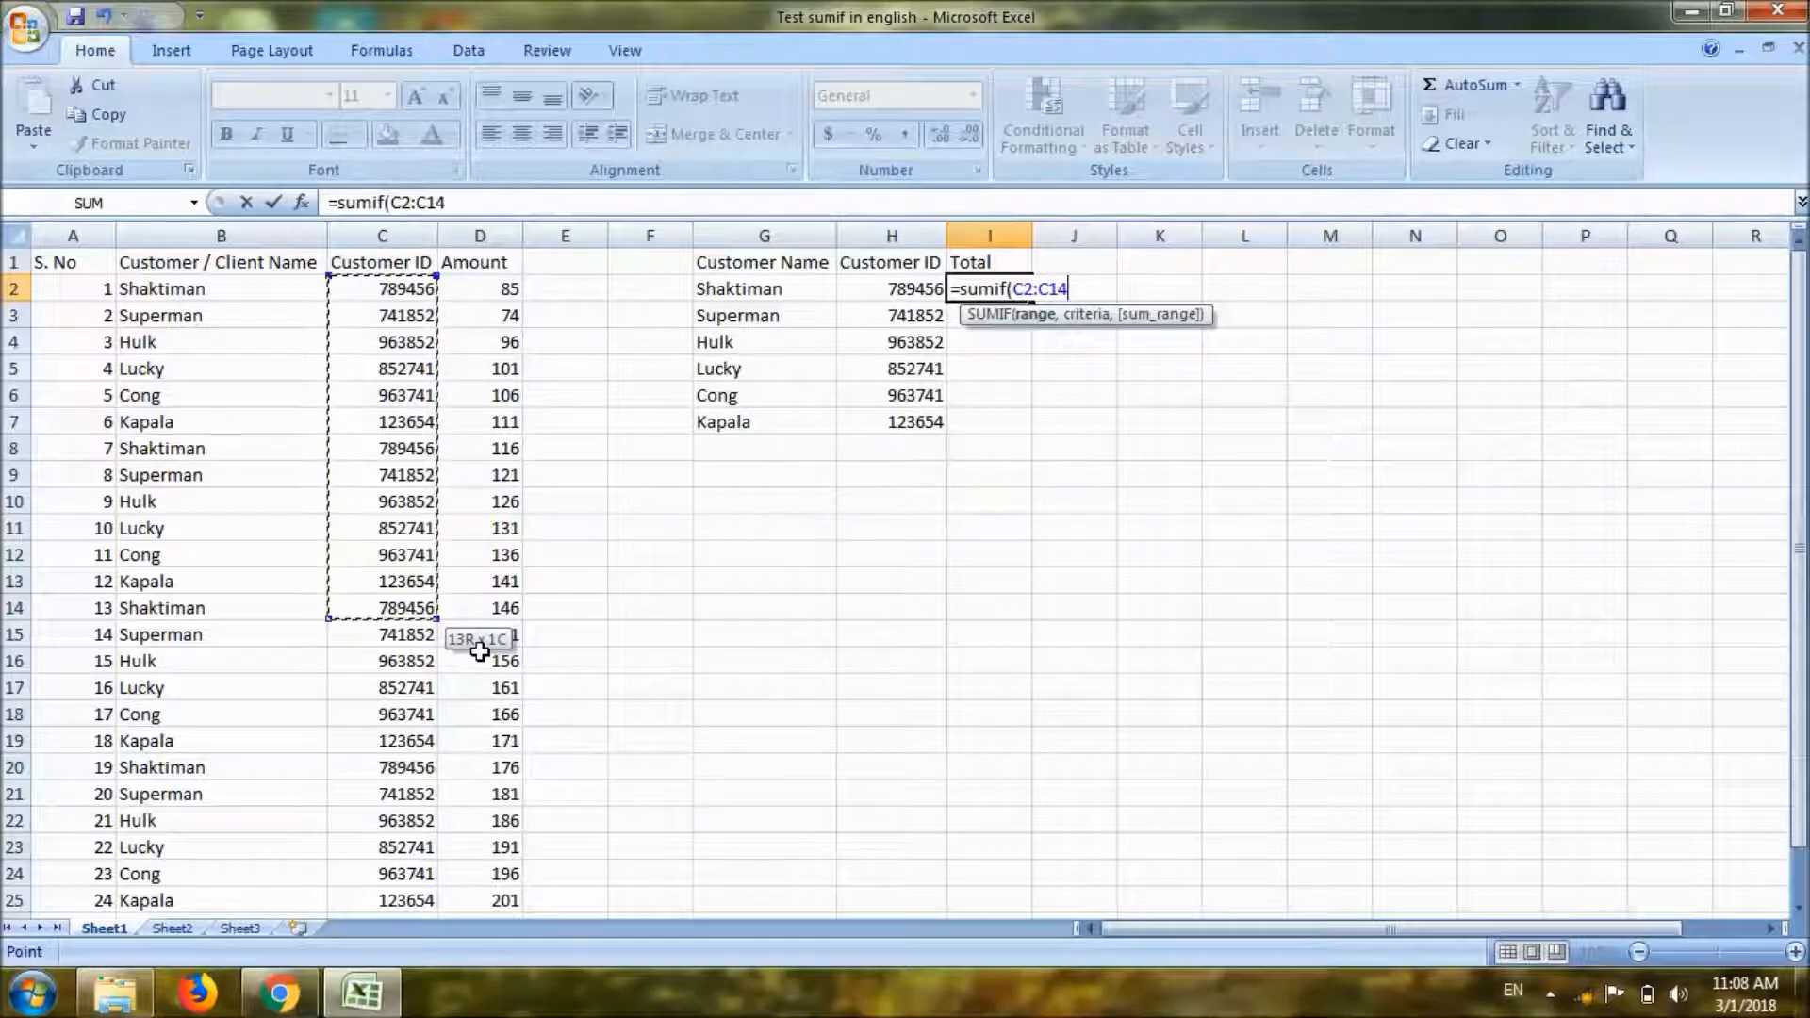
key(ctrl+shift+Down)
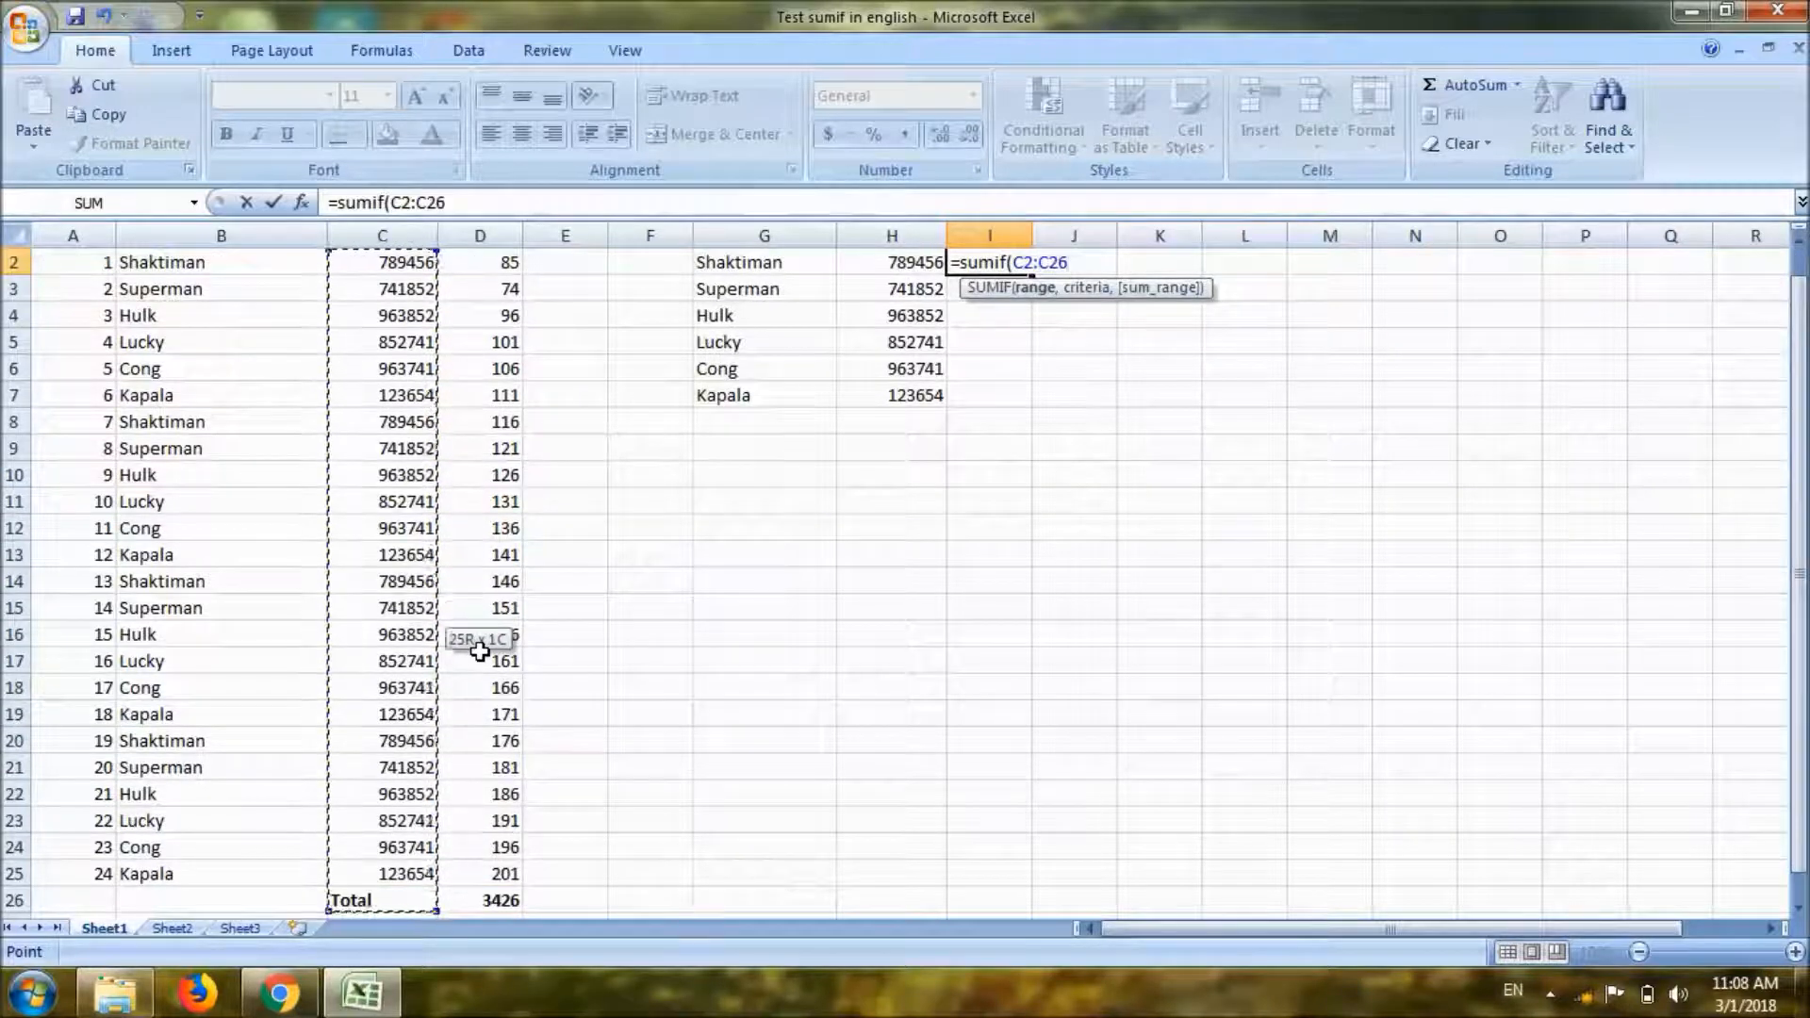
key(shift+Up)
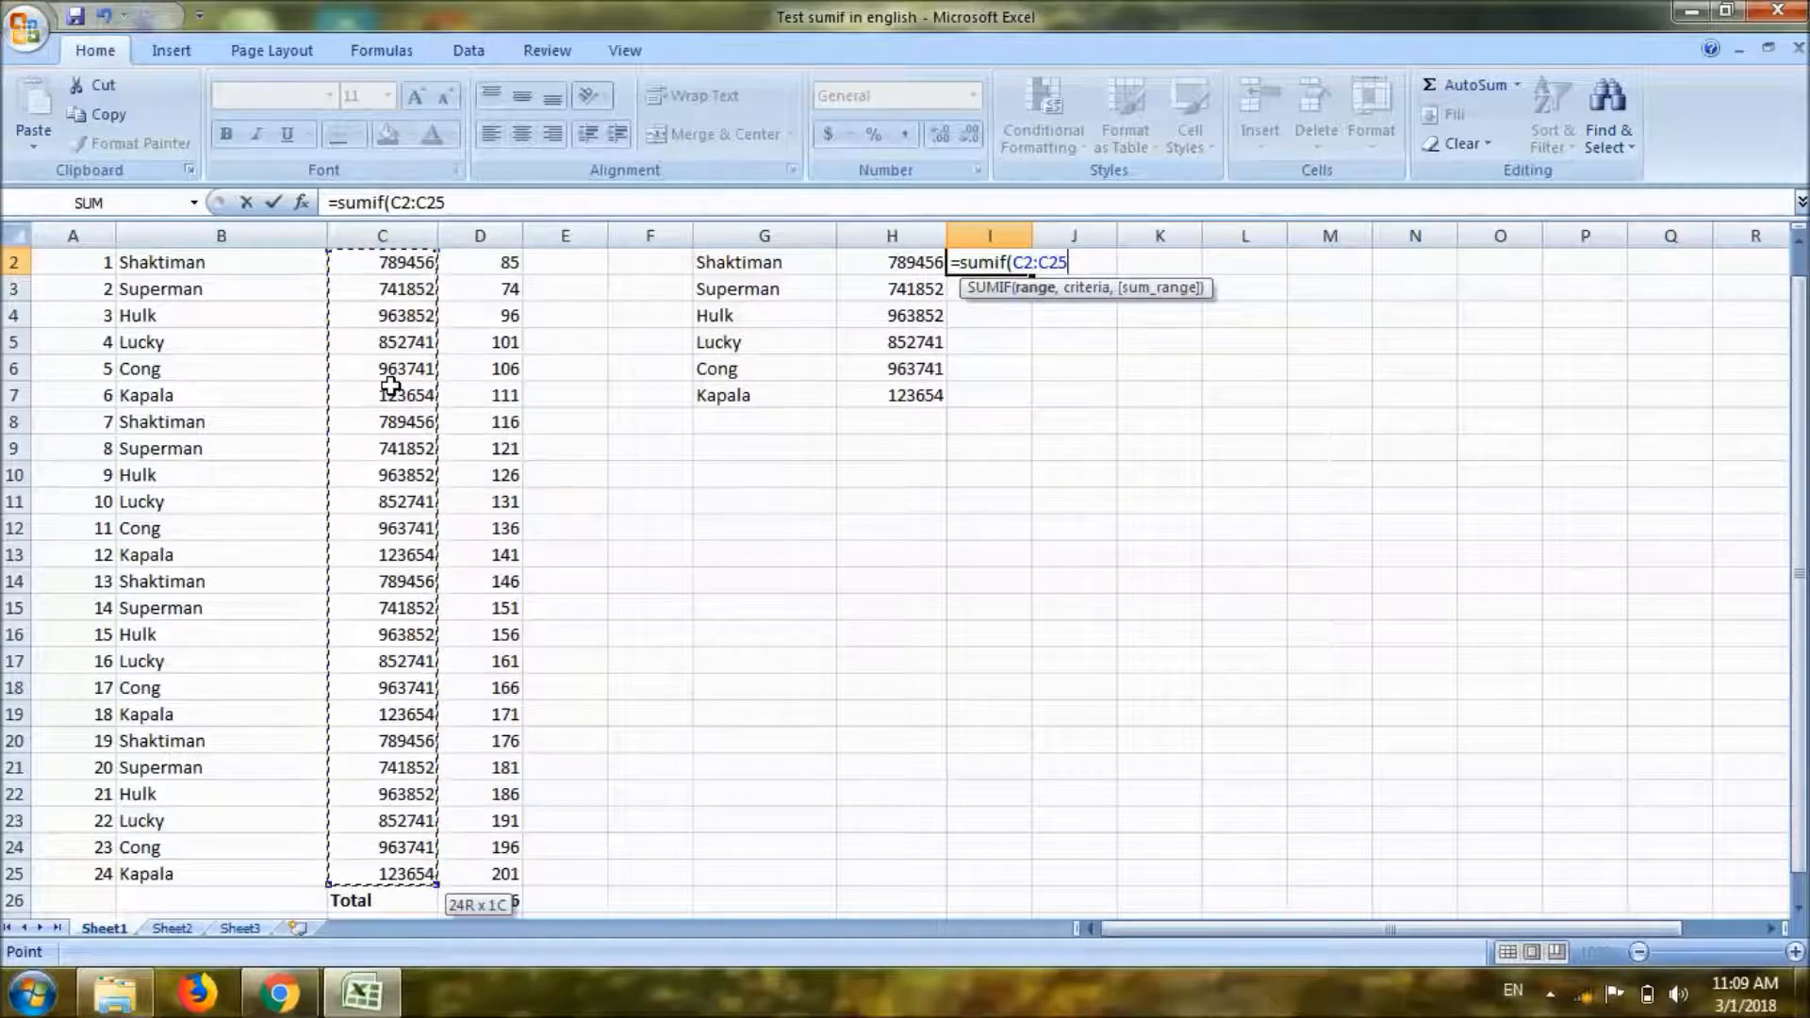
text(,)
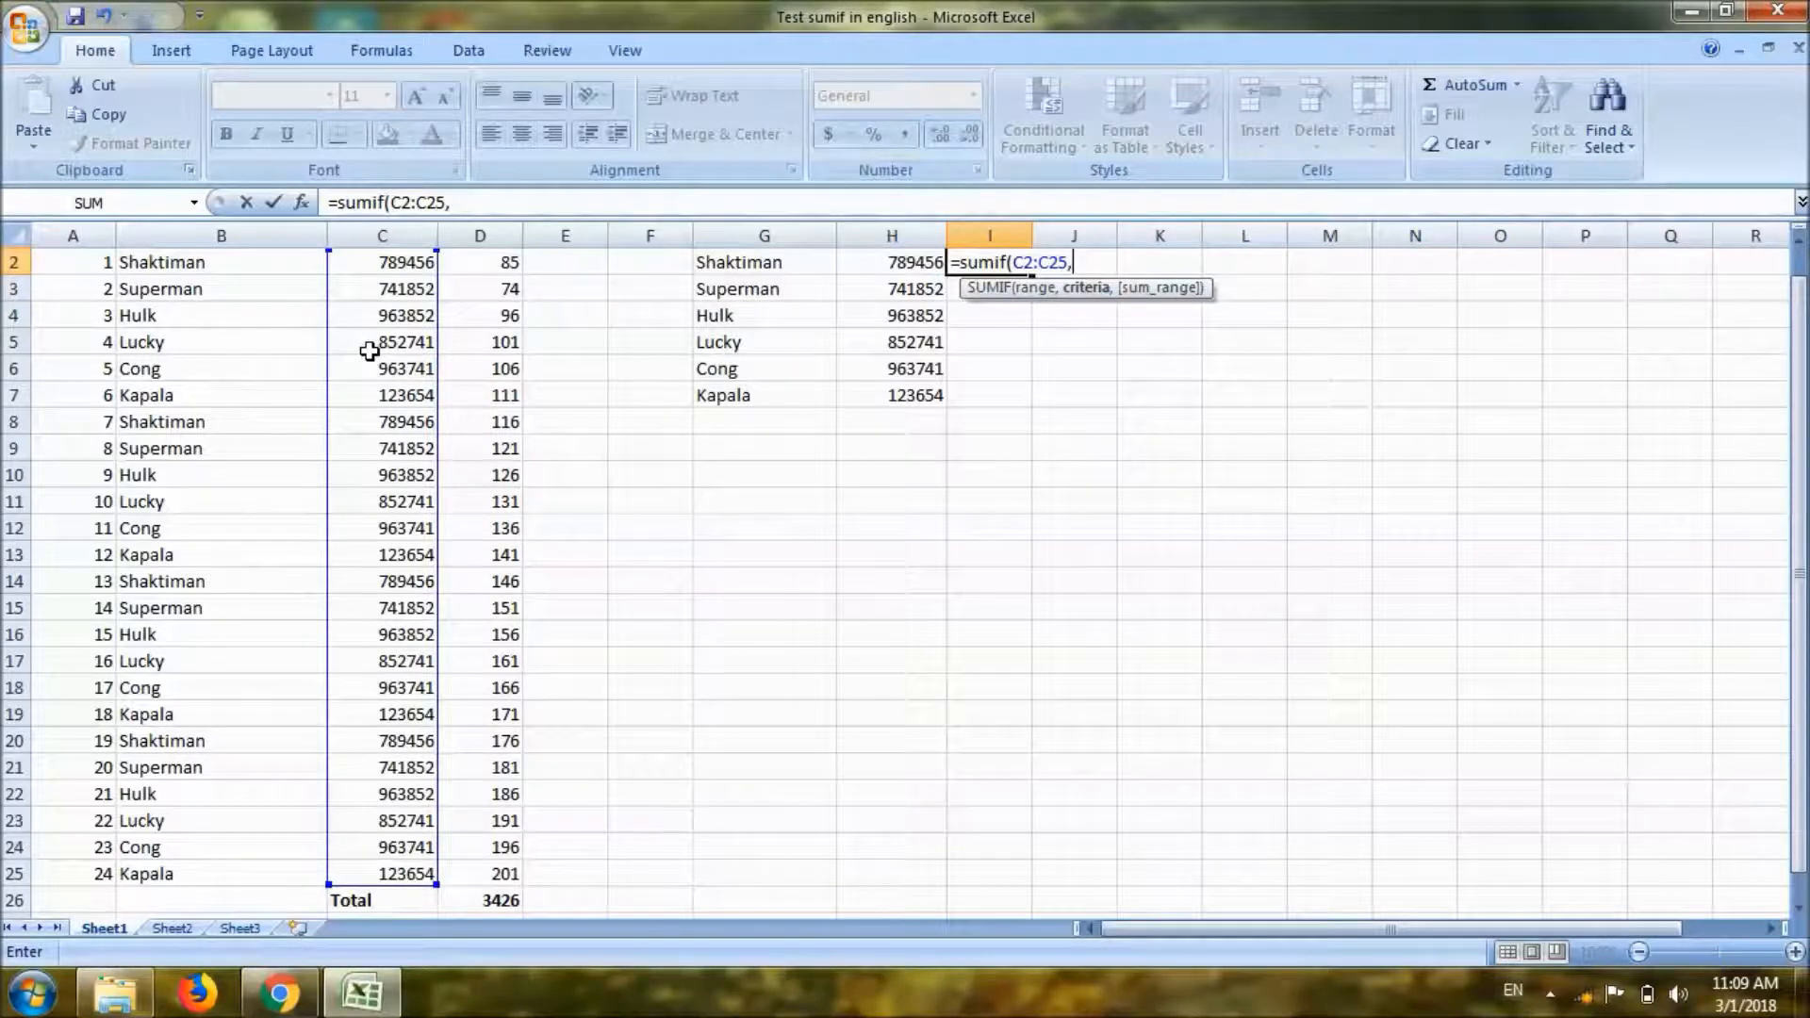
Set the SUMIF criteria to the first summary customer's ID in H2.
scroll(461, 407, up, 1)
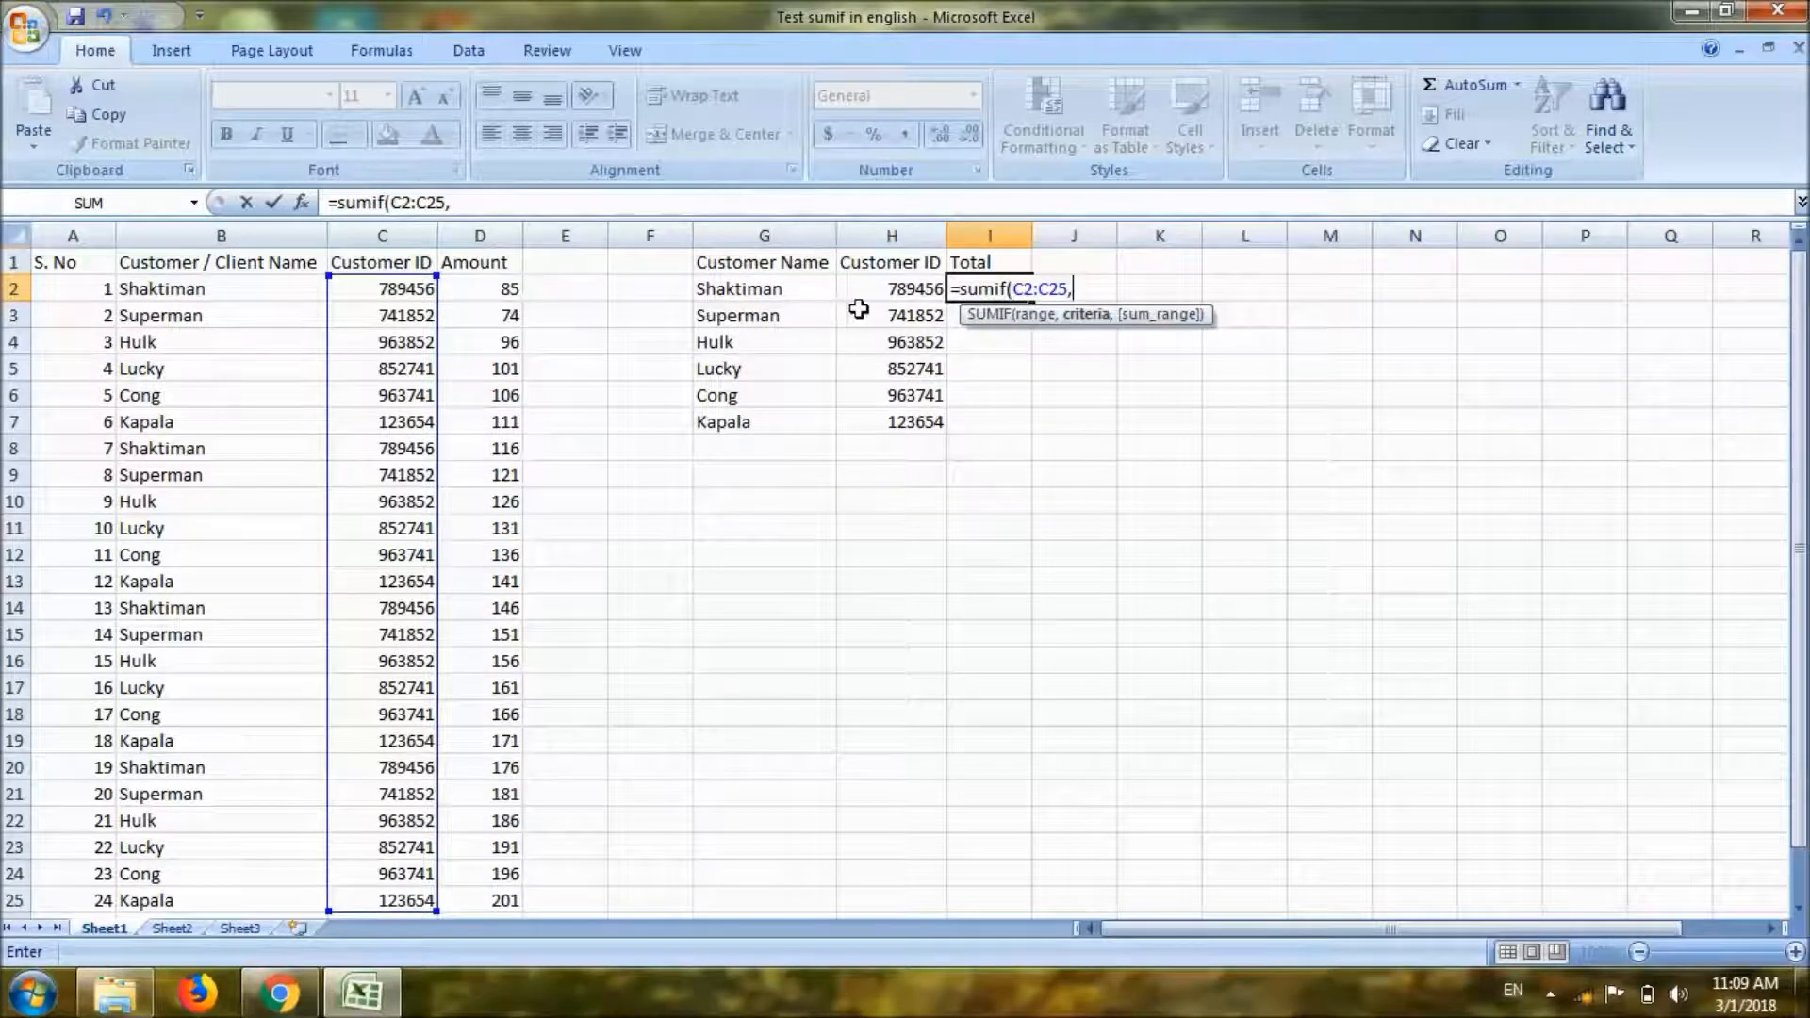
click(889, 290)
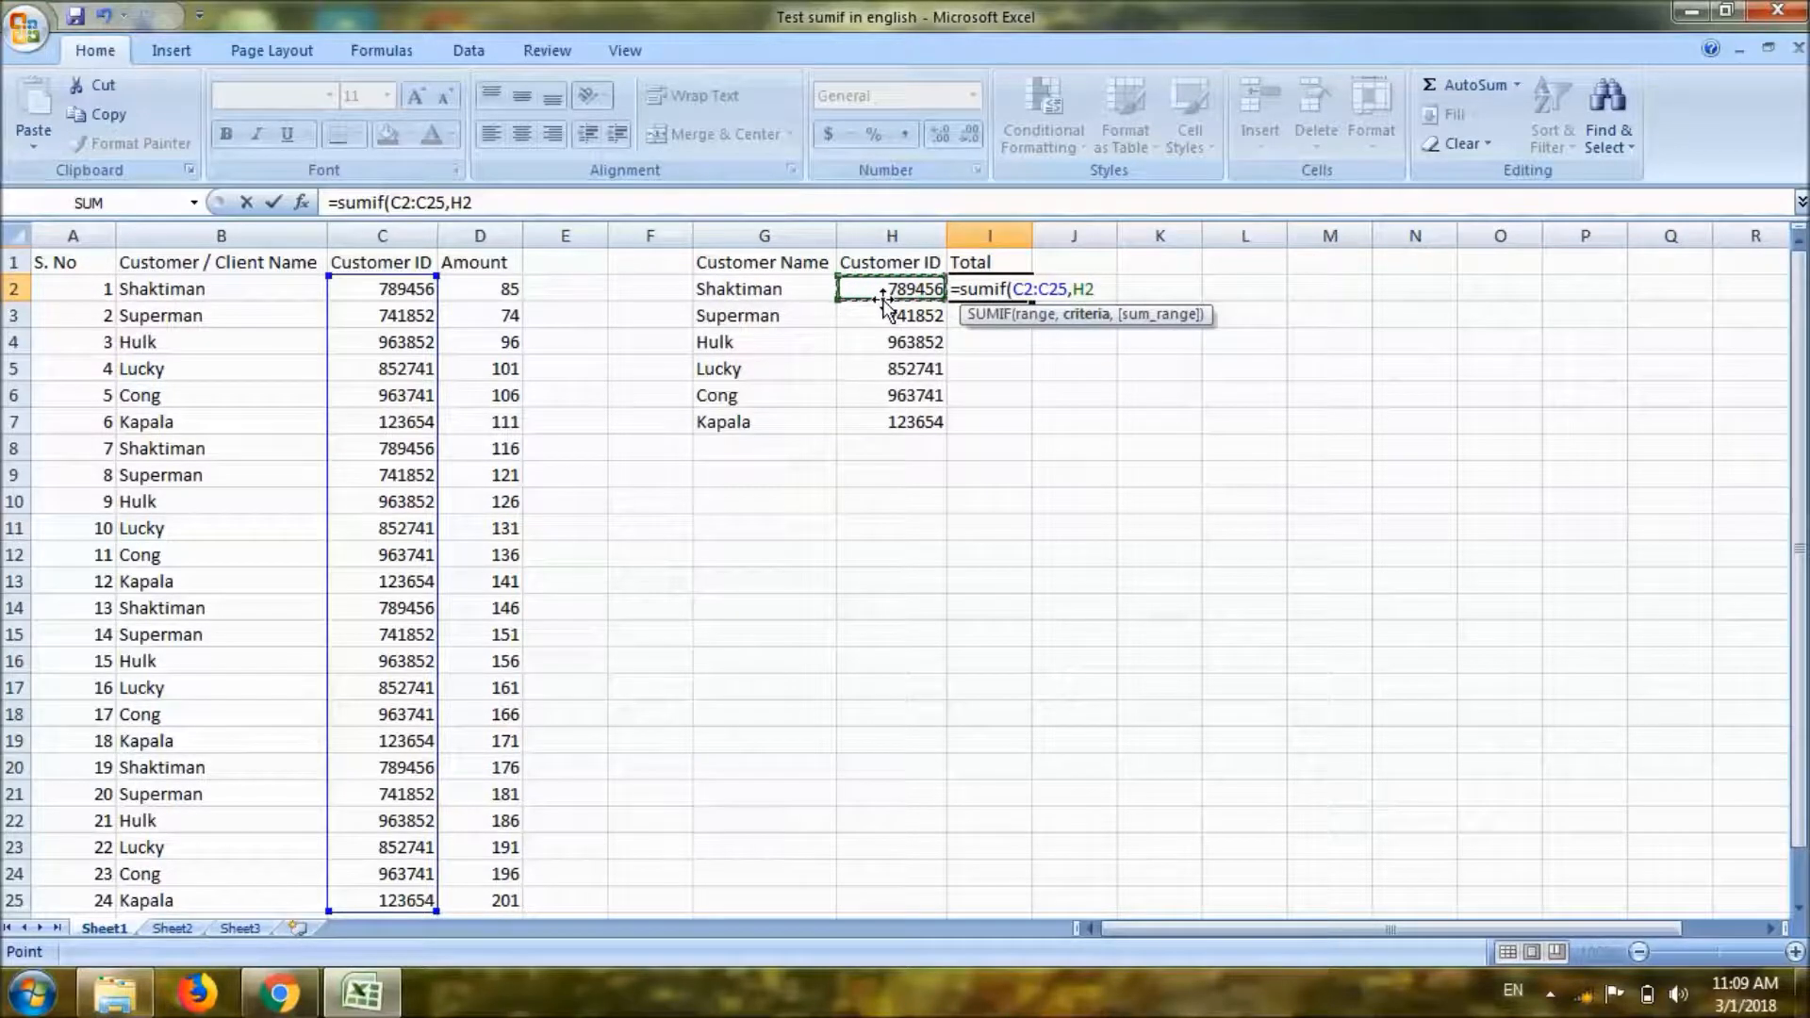
text(,)
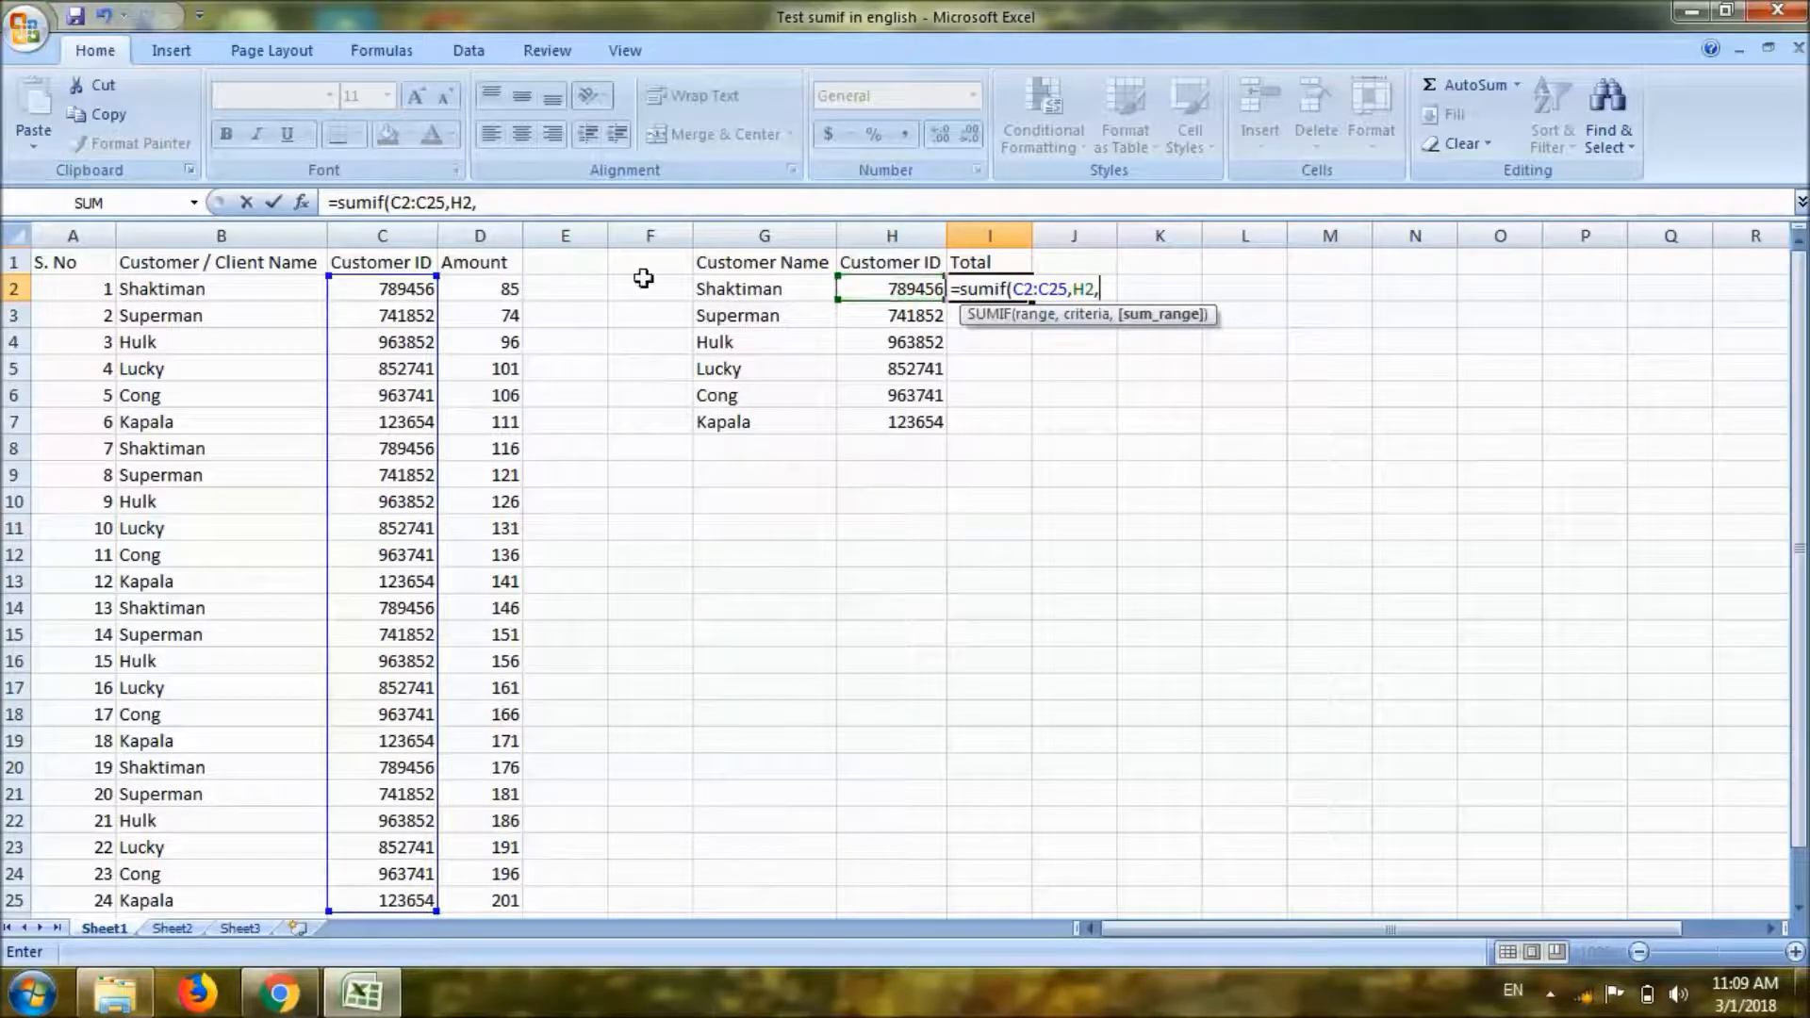
Set the SUMIF sum range to the amounts D2:D25, leaving out the total row, and complete the formula in I2.
click(469, 282)
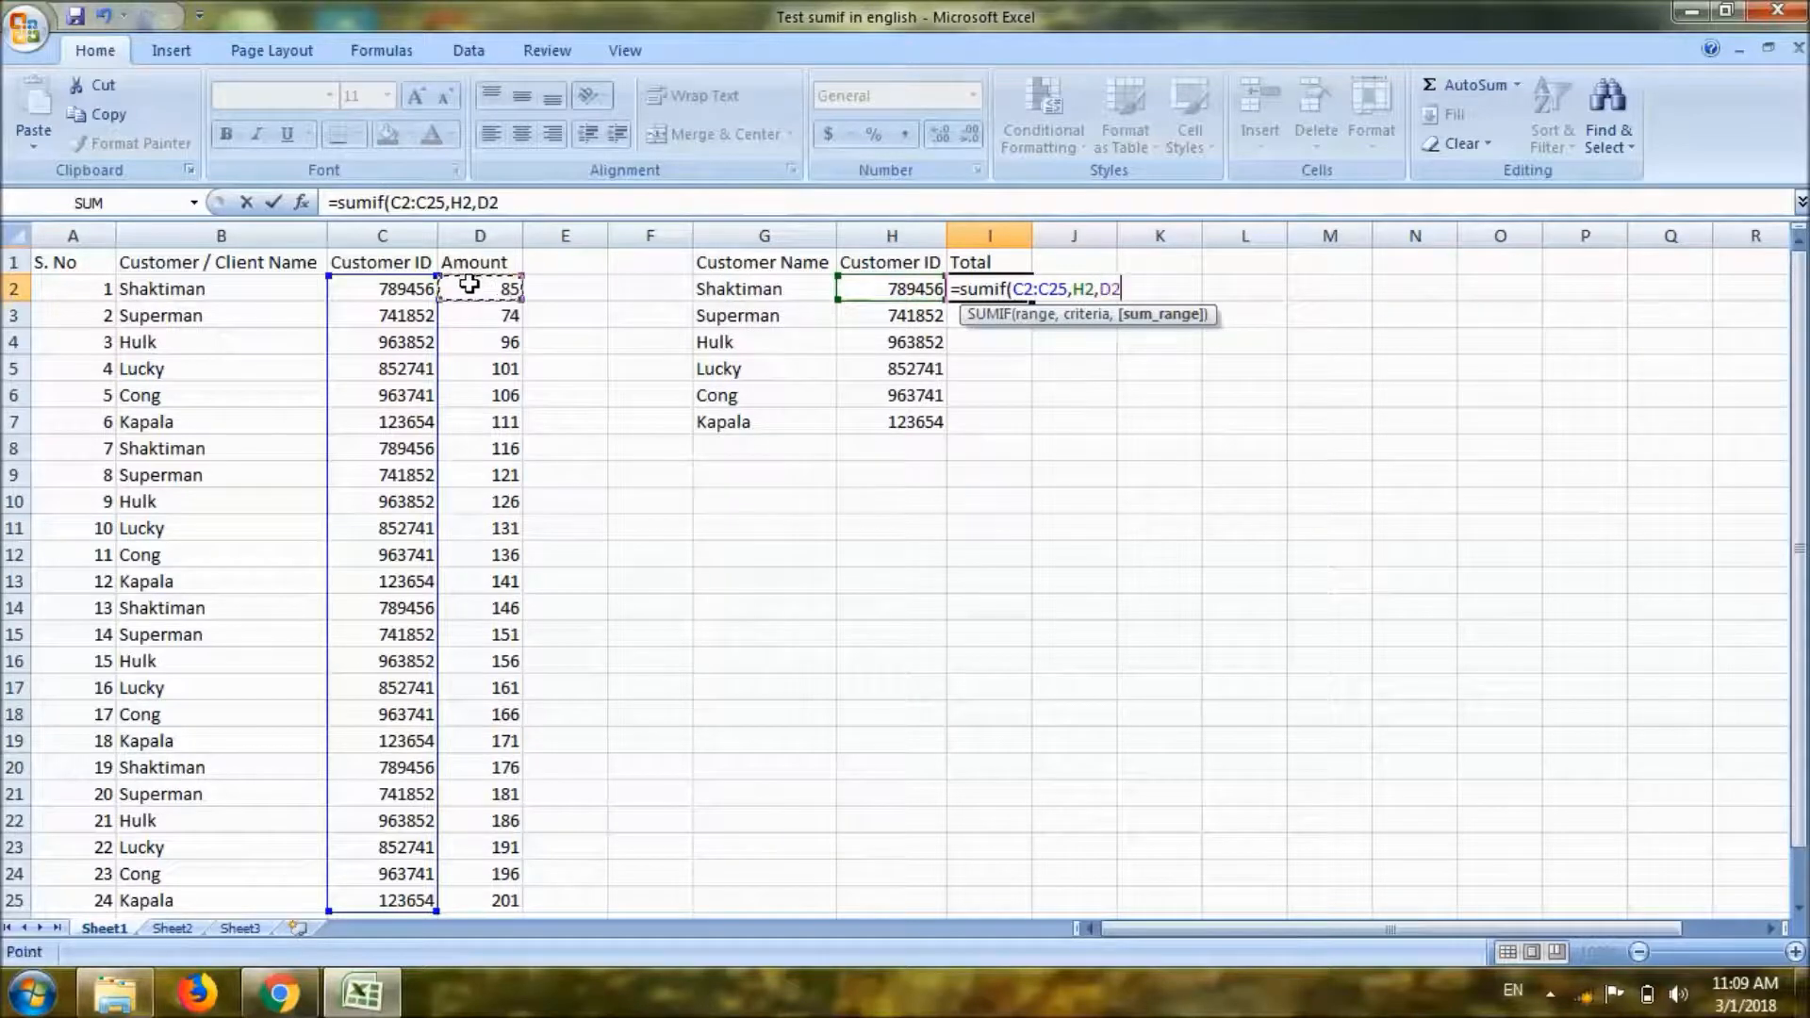
key(Right)
key(Right)
key(Right)
key(Left)
key(Left)
key(Left)
click(586, 291)
click(497, 289)
drag(497, 290, 497, 290)
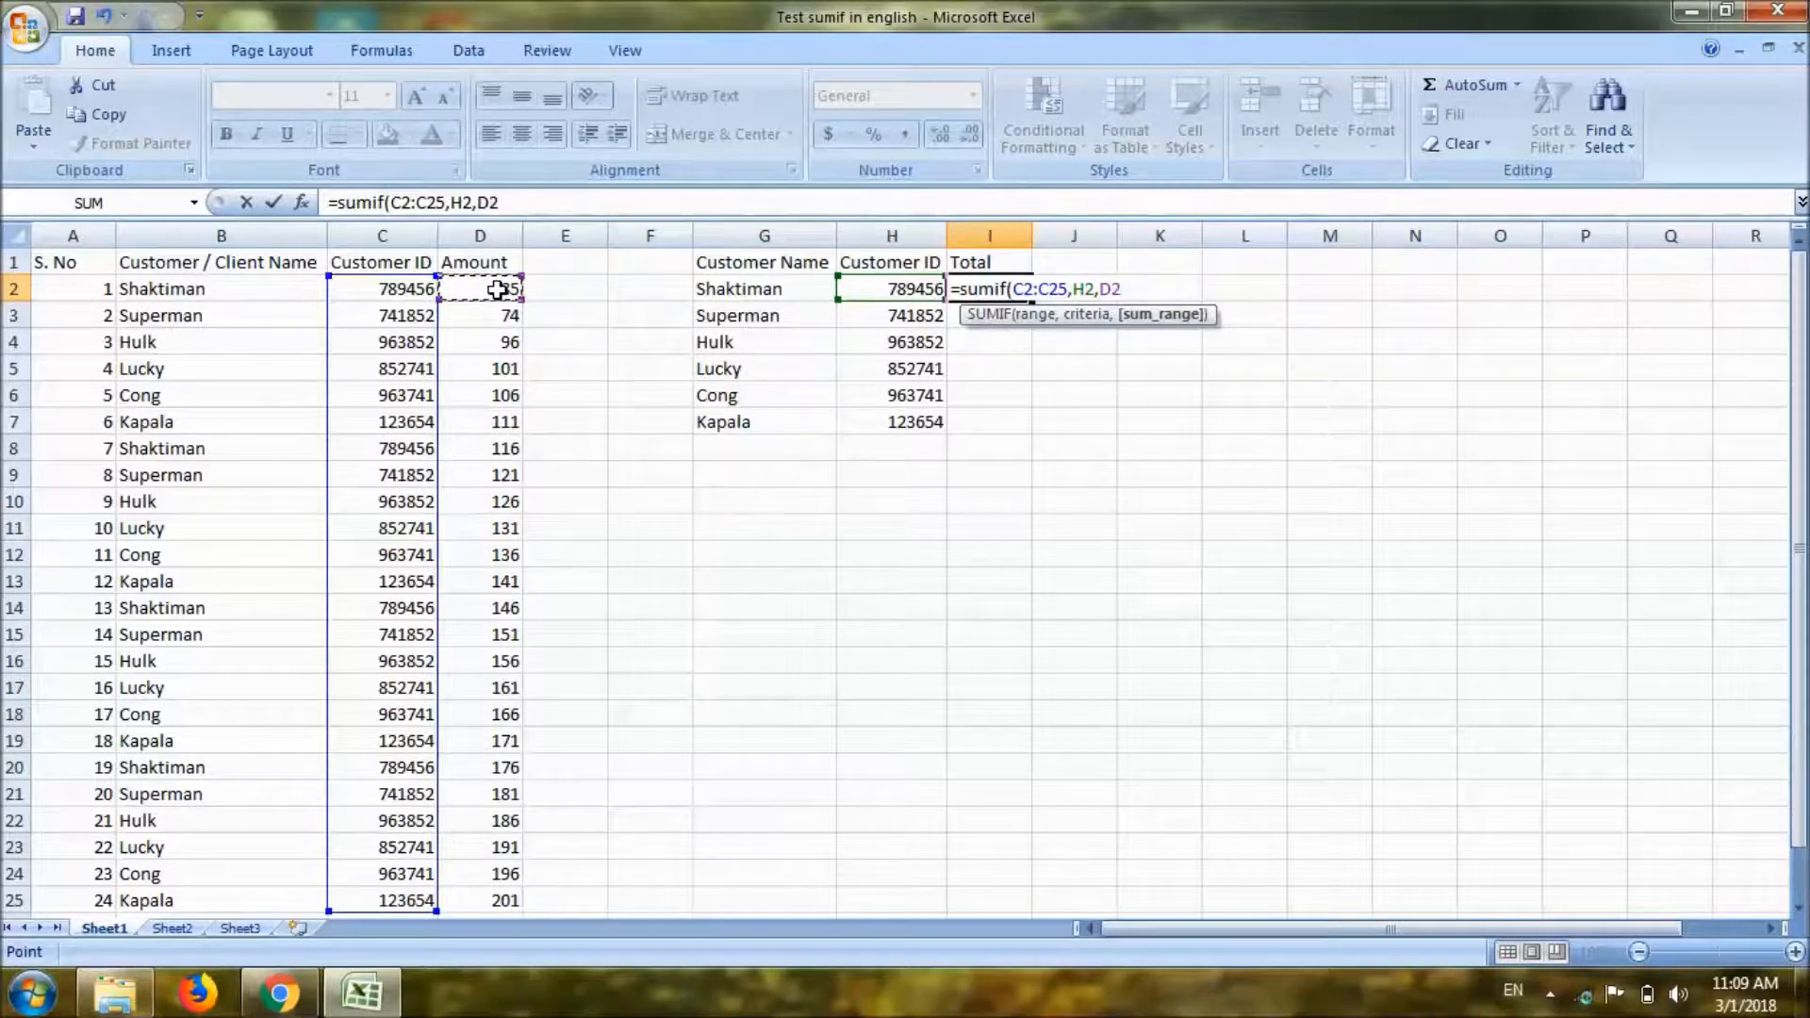
key(ctrl+shift+Down)
key(shift+Up)
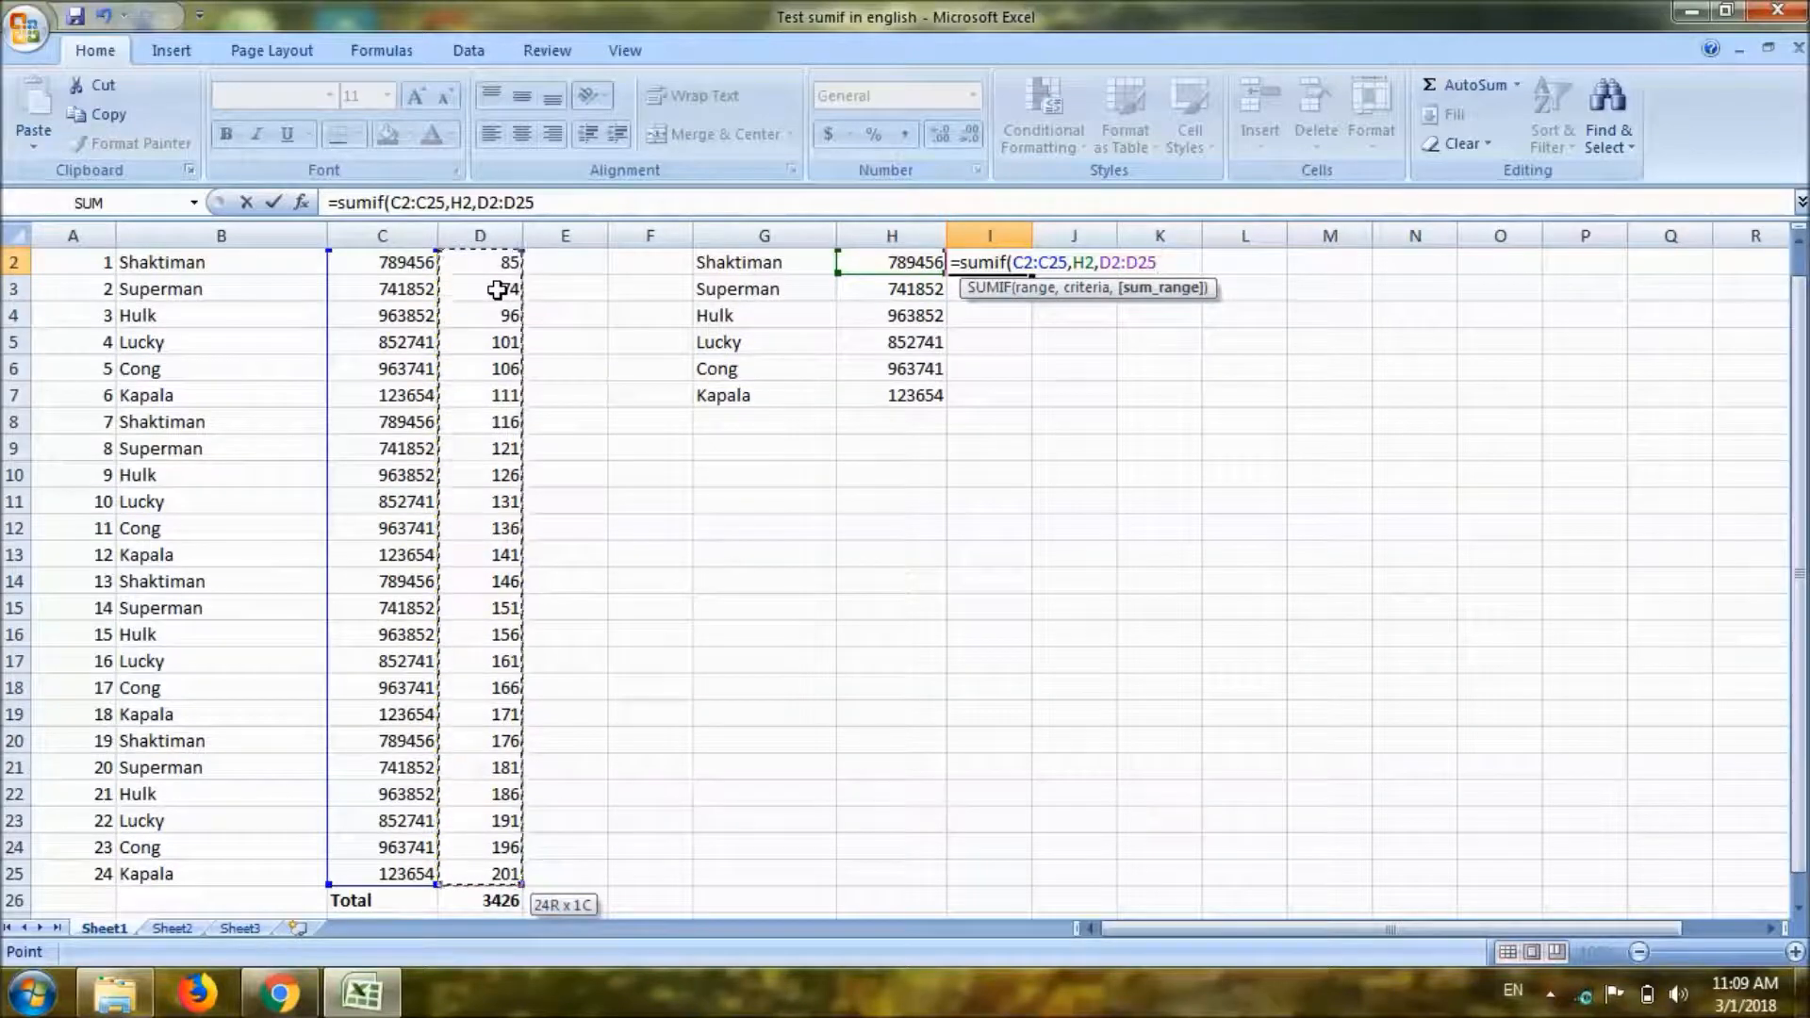
text())
key(BackSpace)
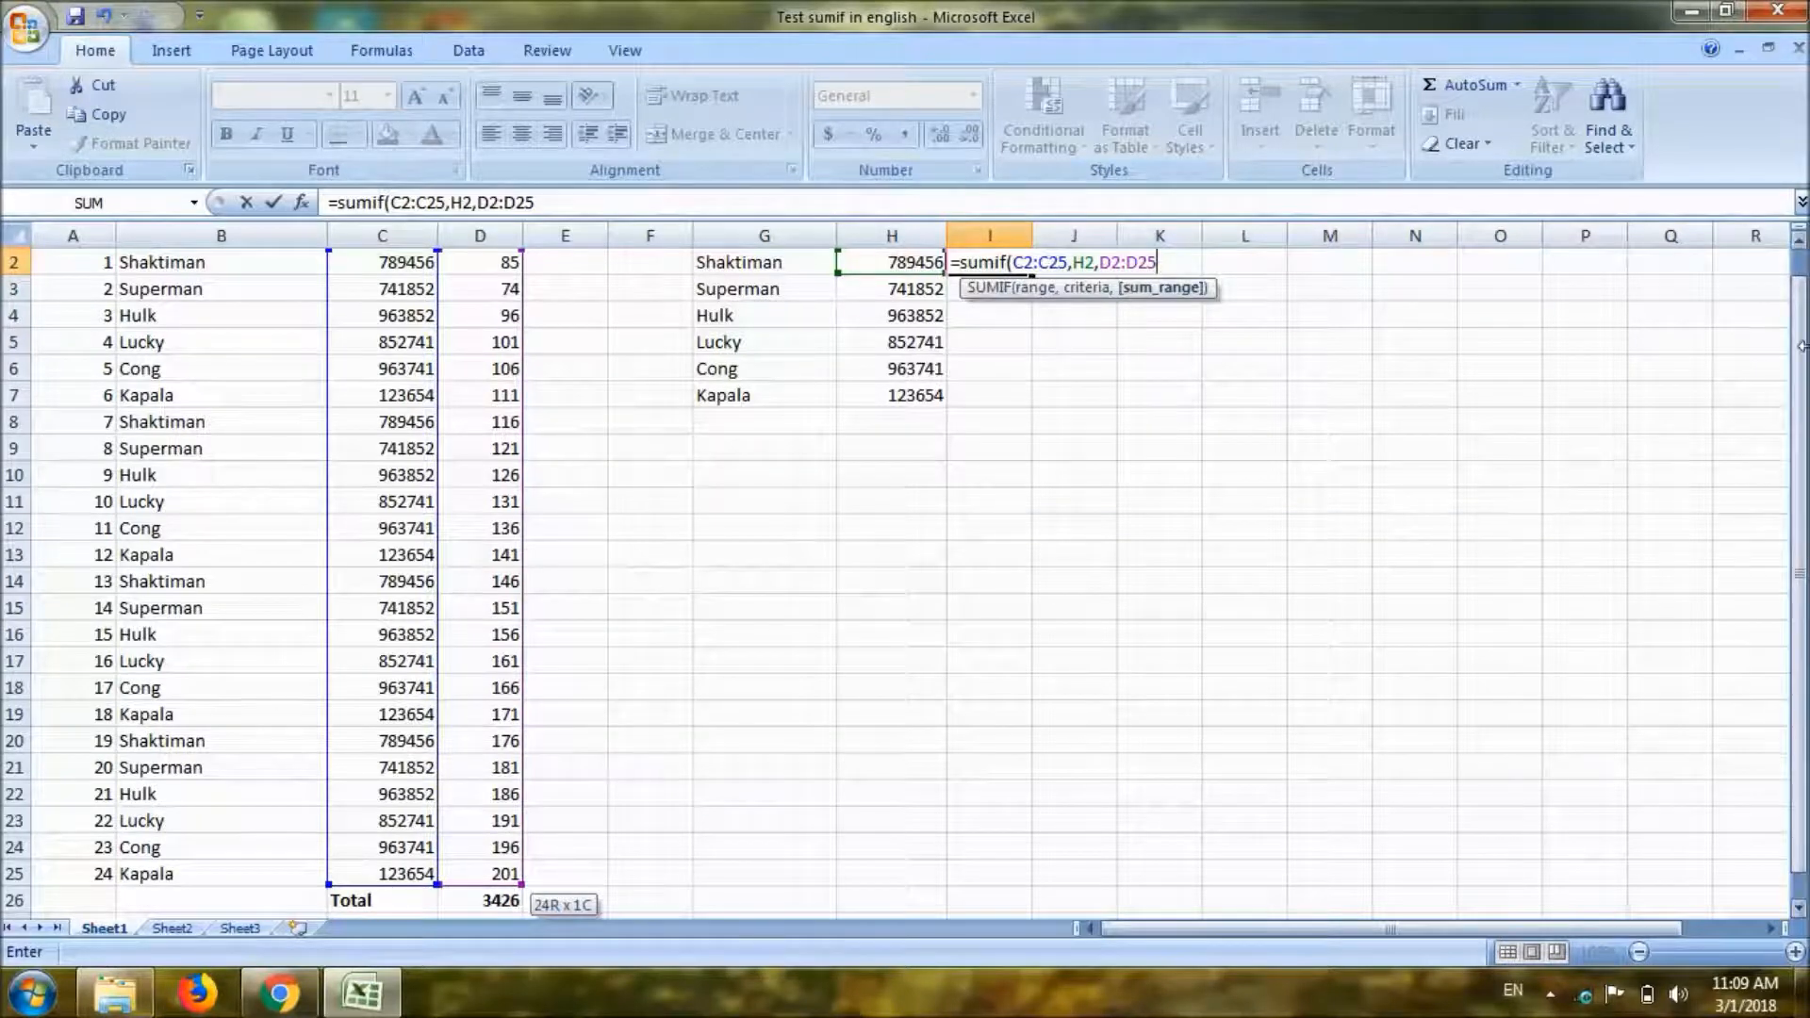
drag(1803, 358, 1803, 345)
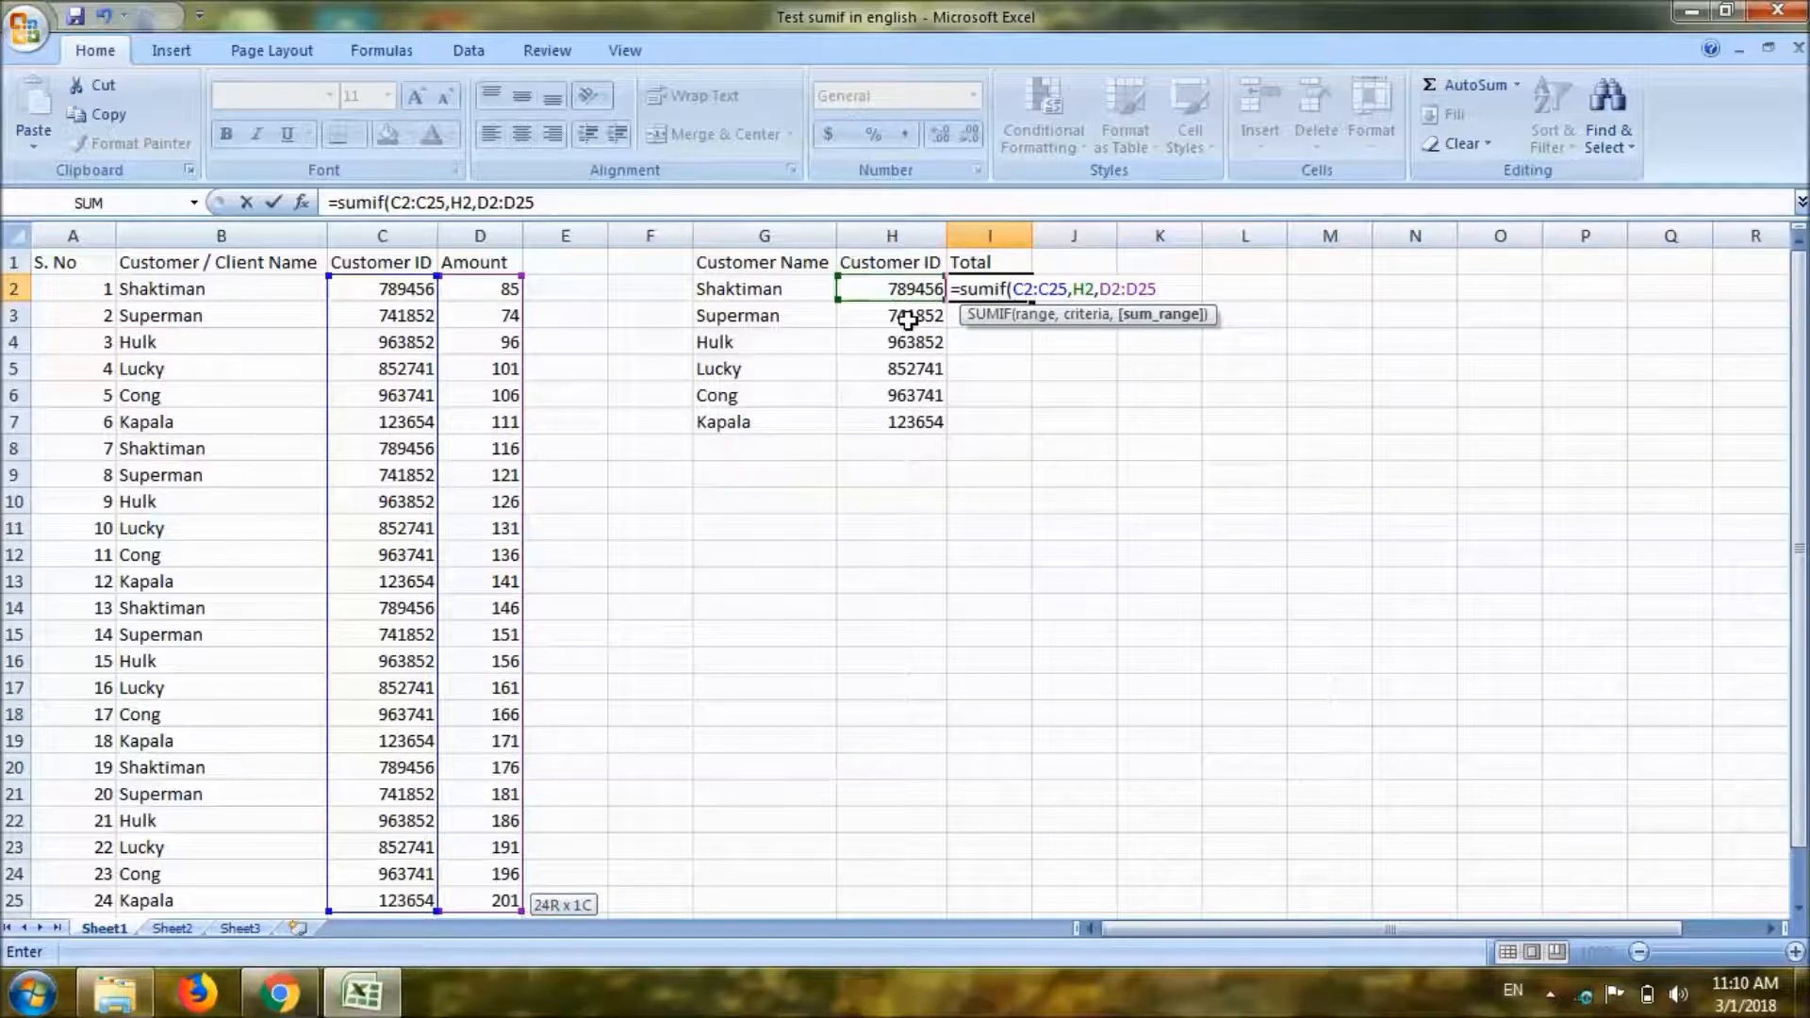
text())
key(Return)
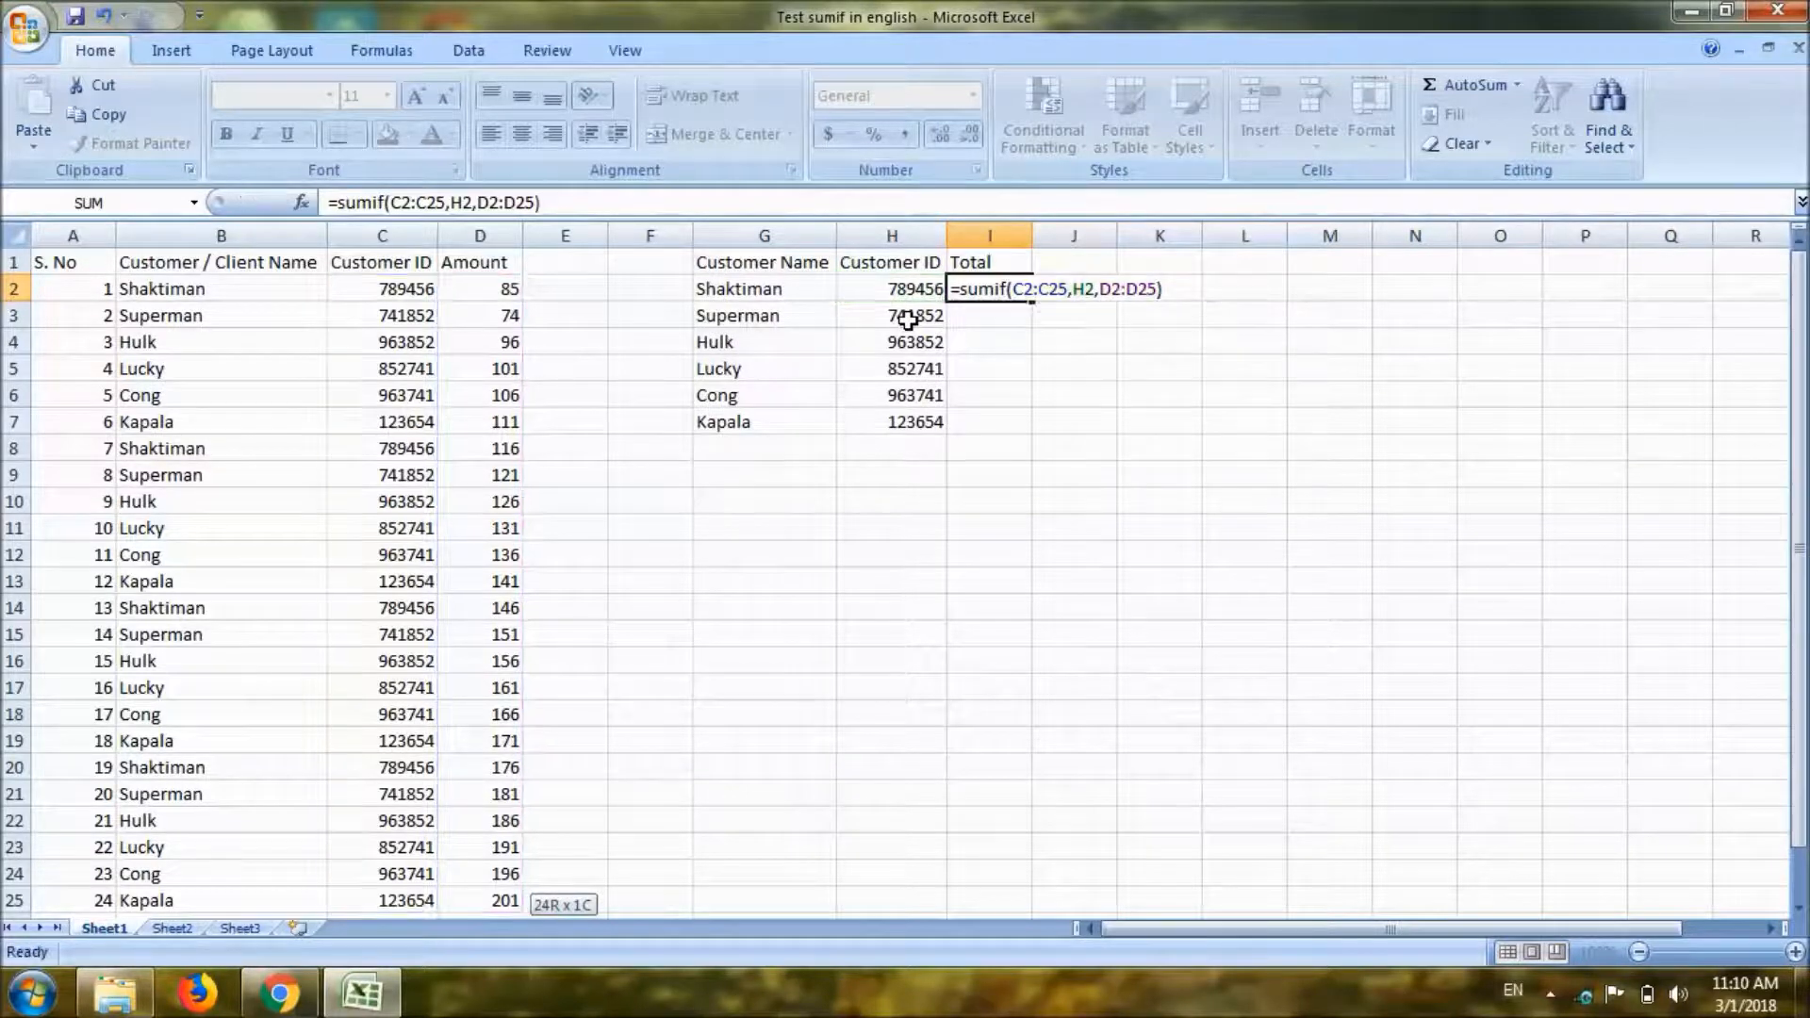
Copy the SUMIF formula from I2 to the Total cells of all listed customers down to I7.
click(995, 287)
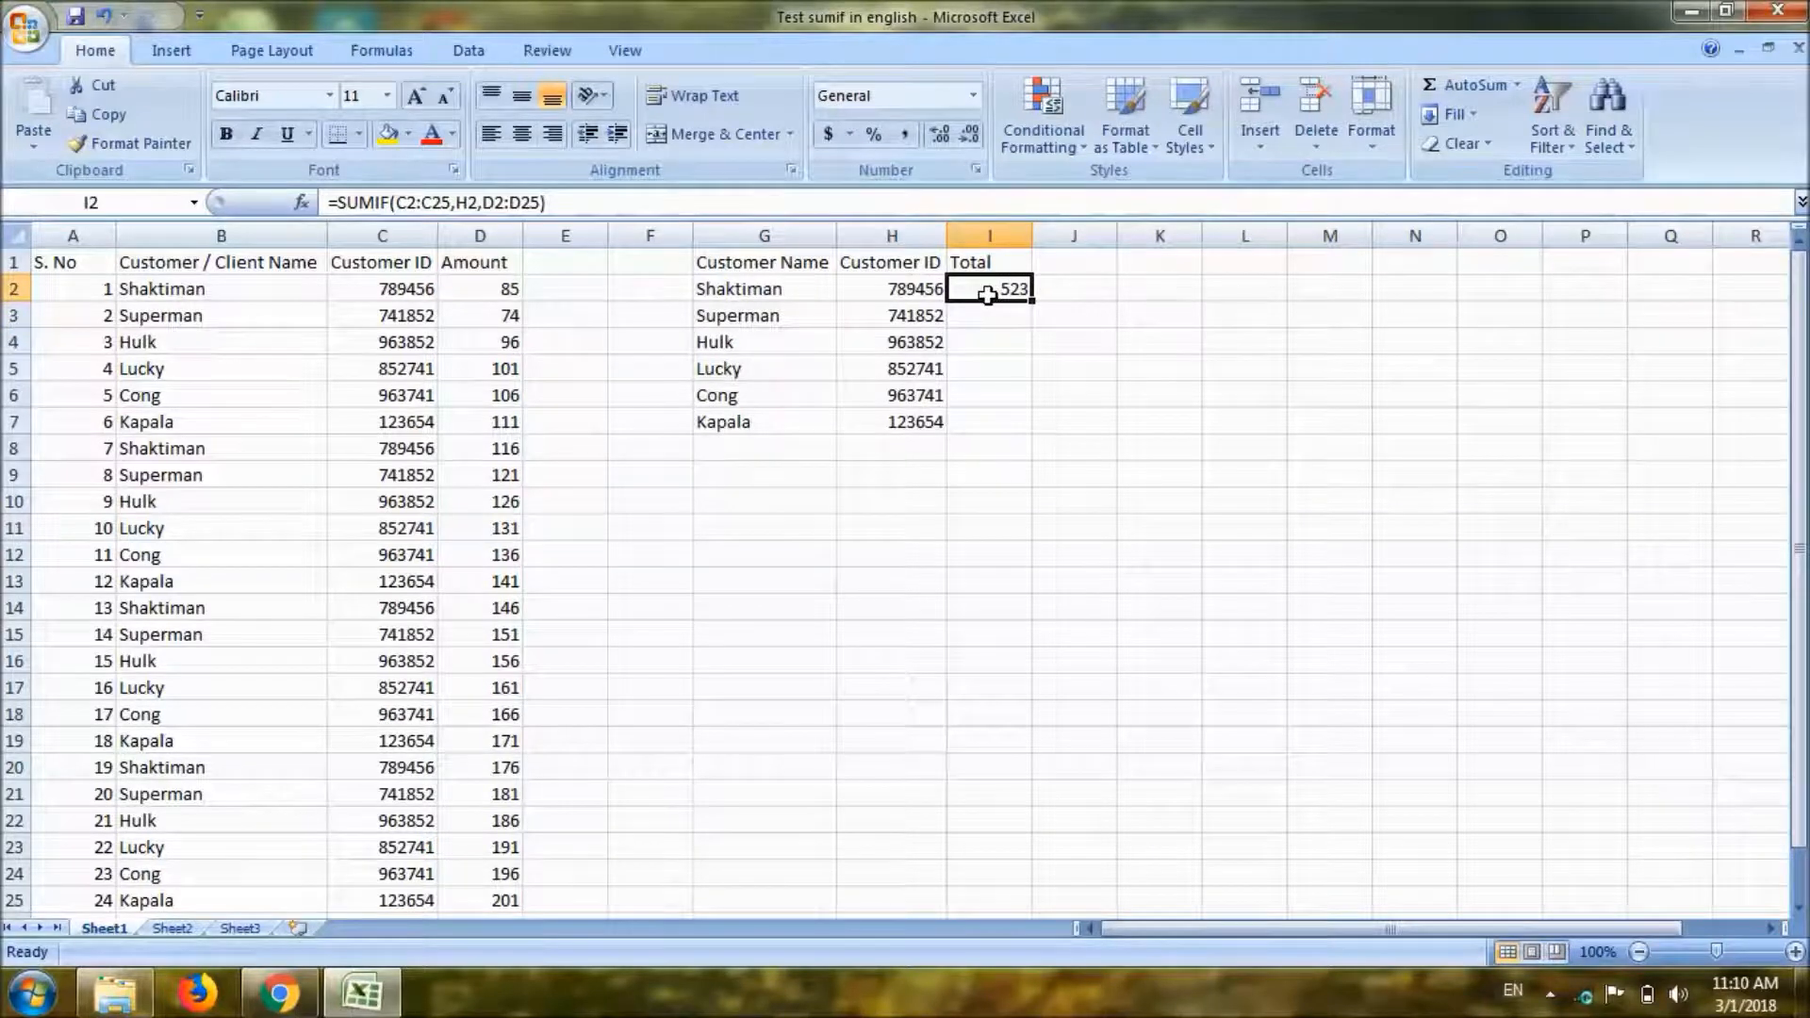
key(ctrl+grave)
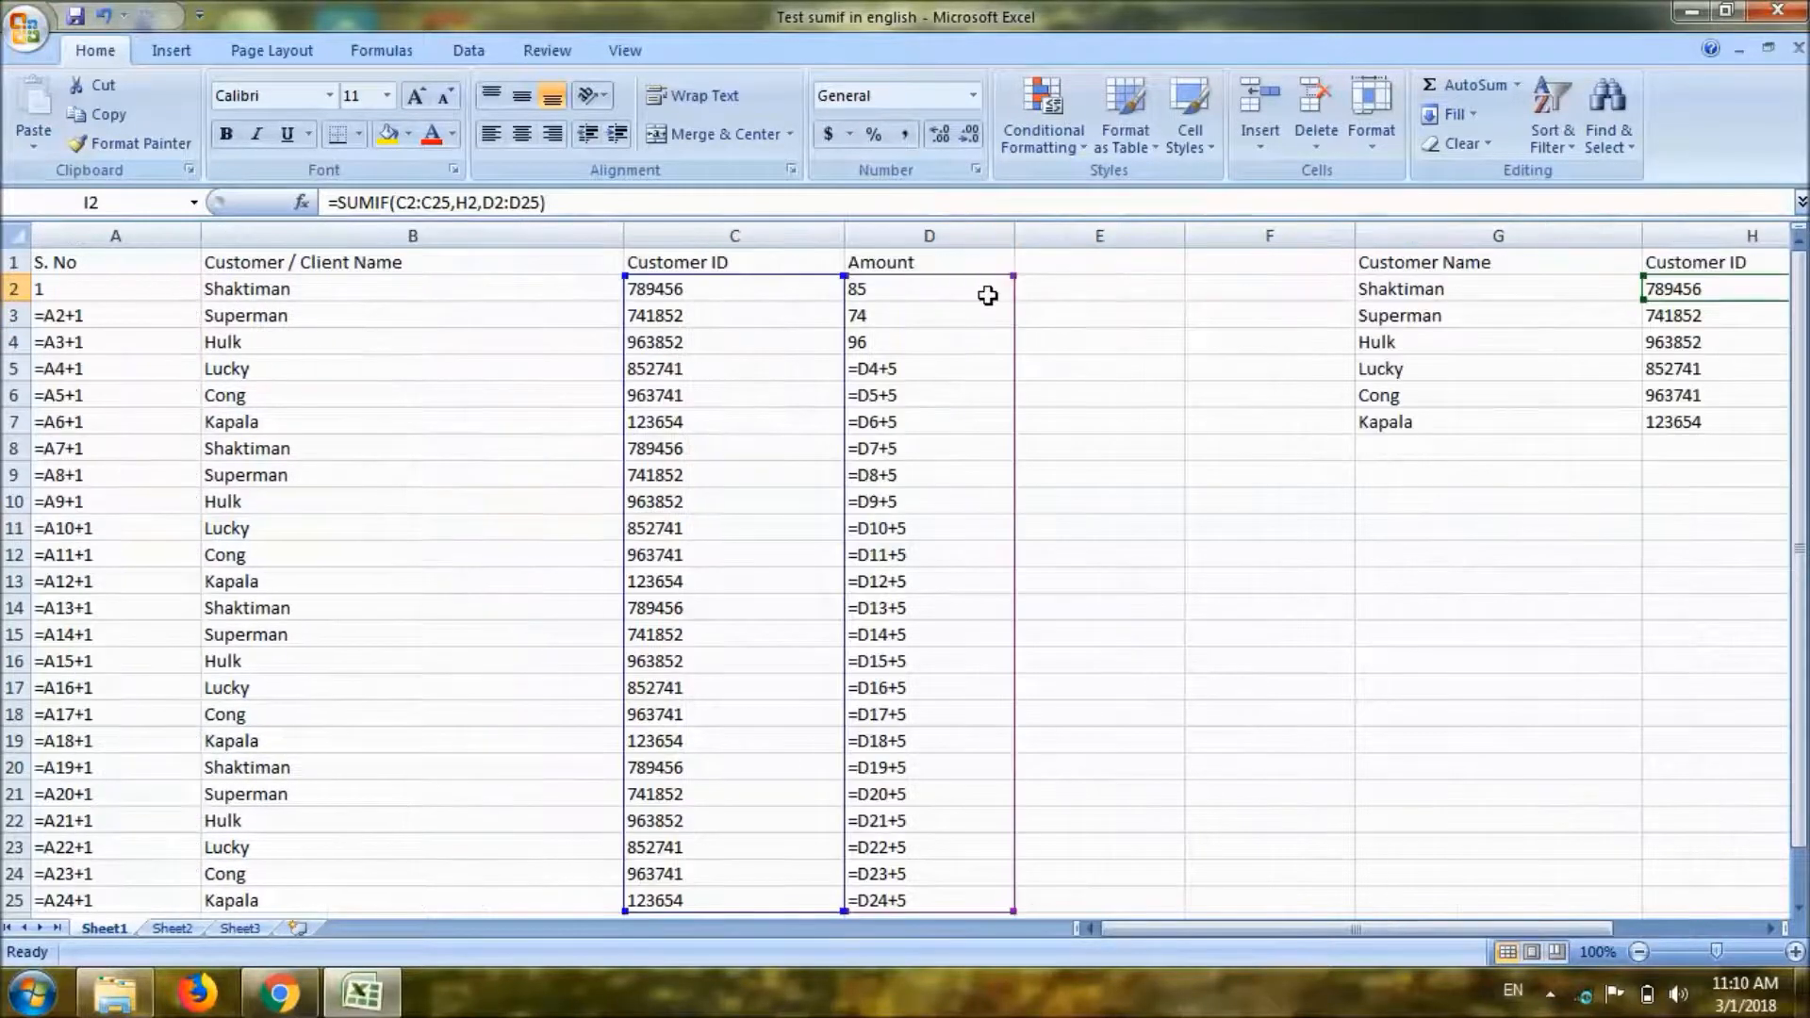
key(ctrl+grave)
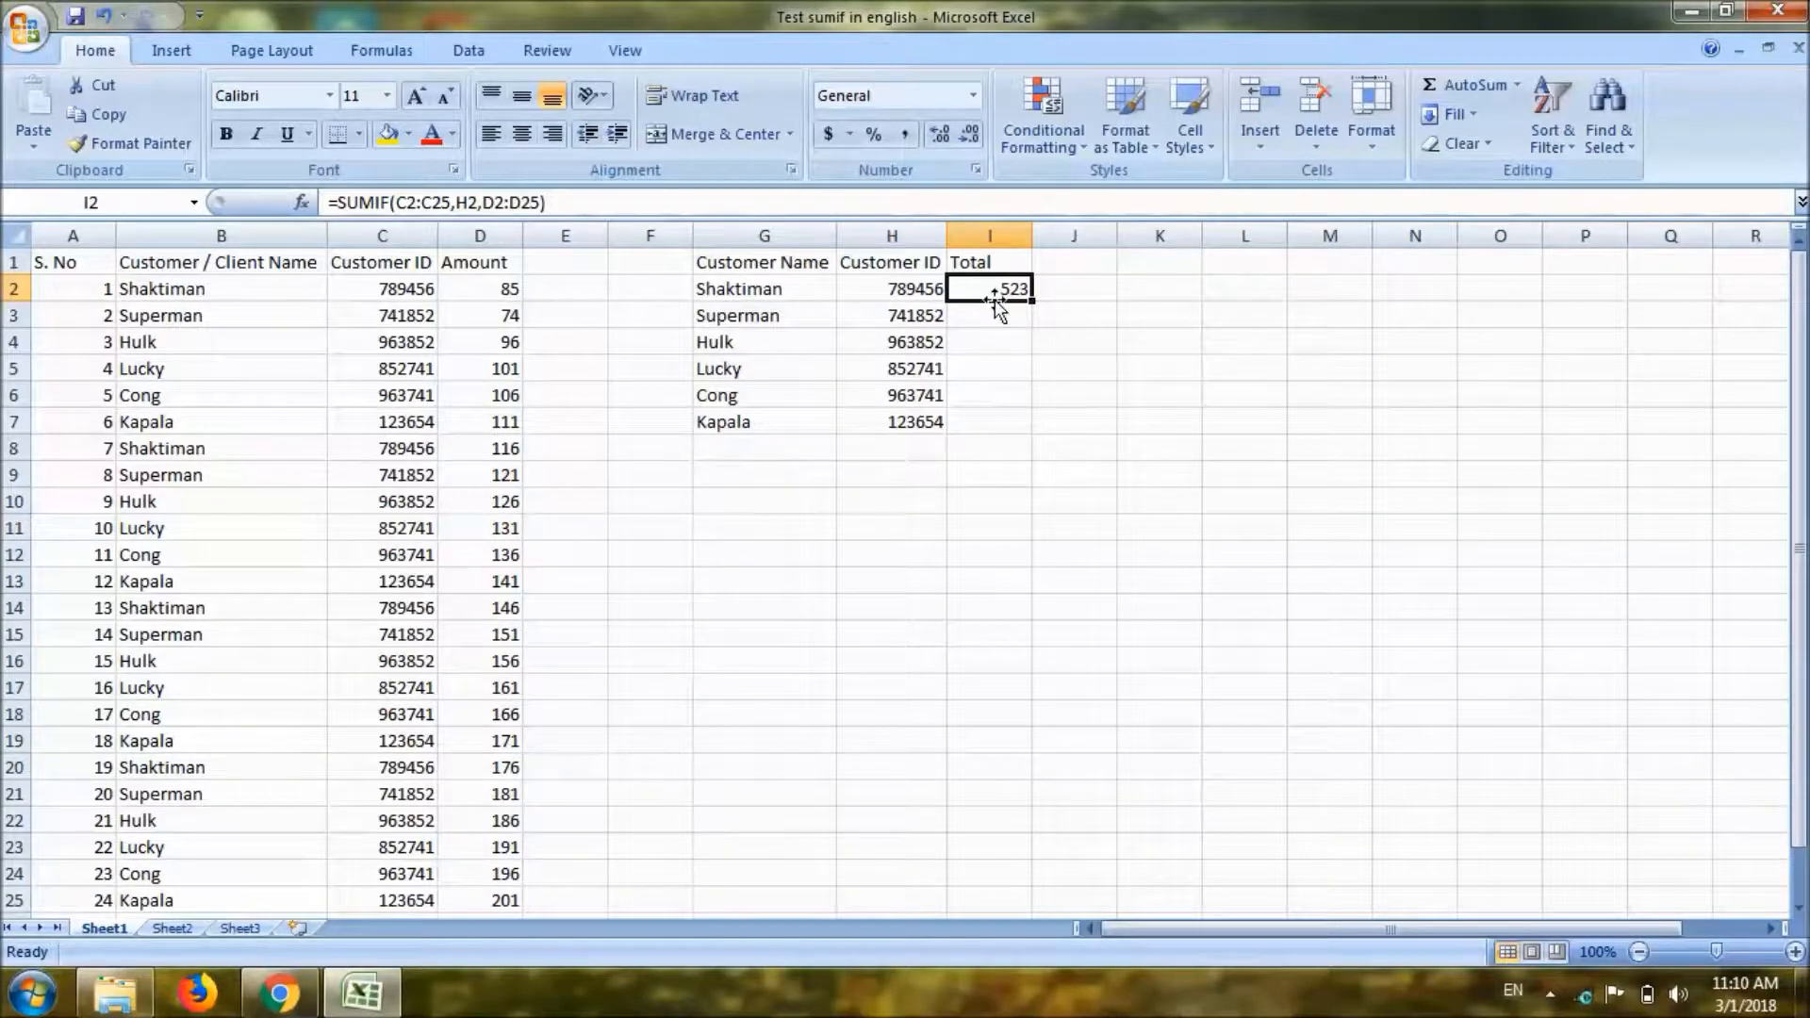
key(ctrl+c)
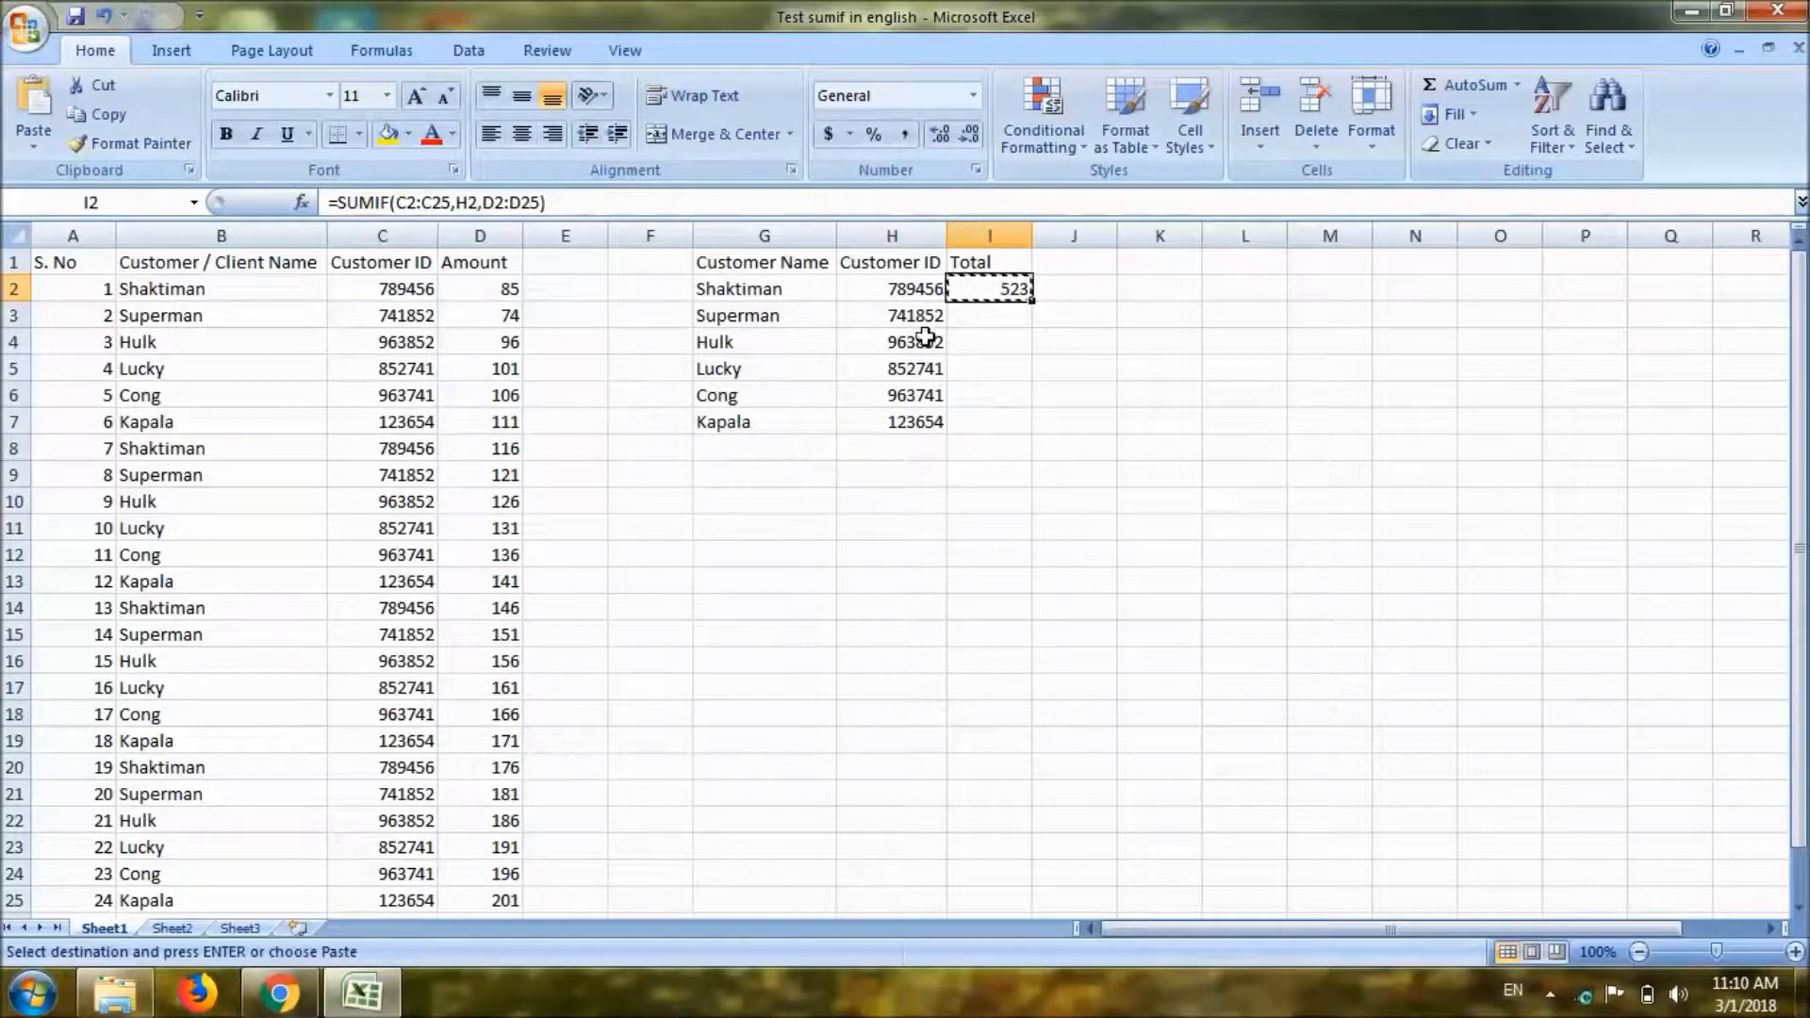
drag(990, 415, 1008, 289)
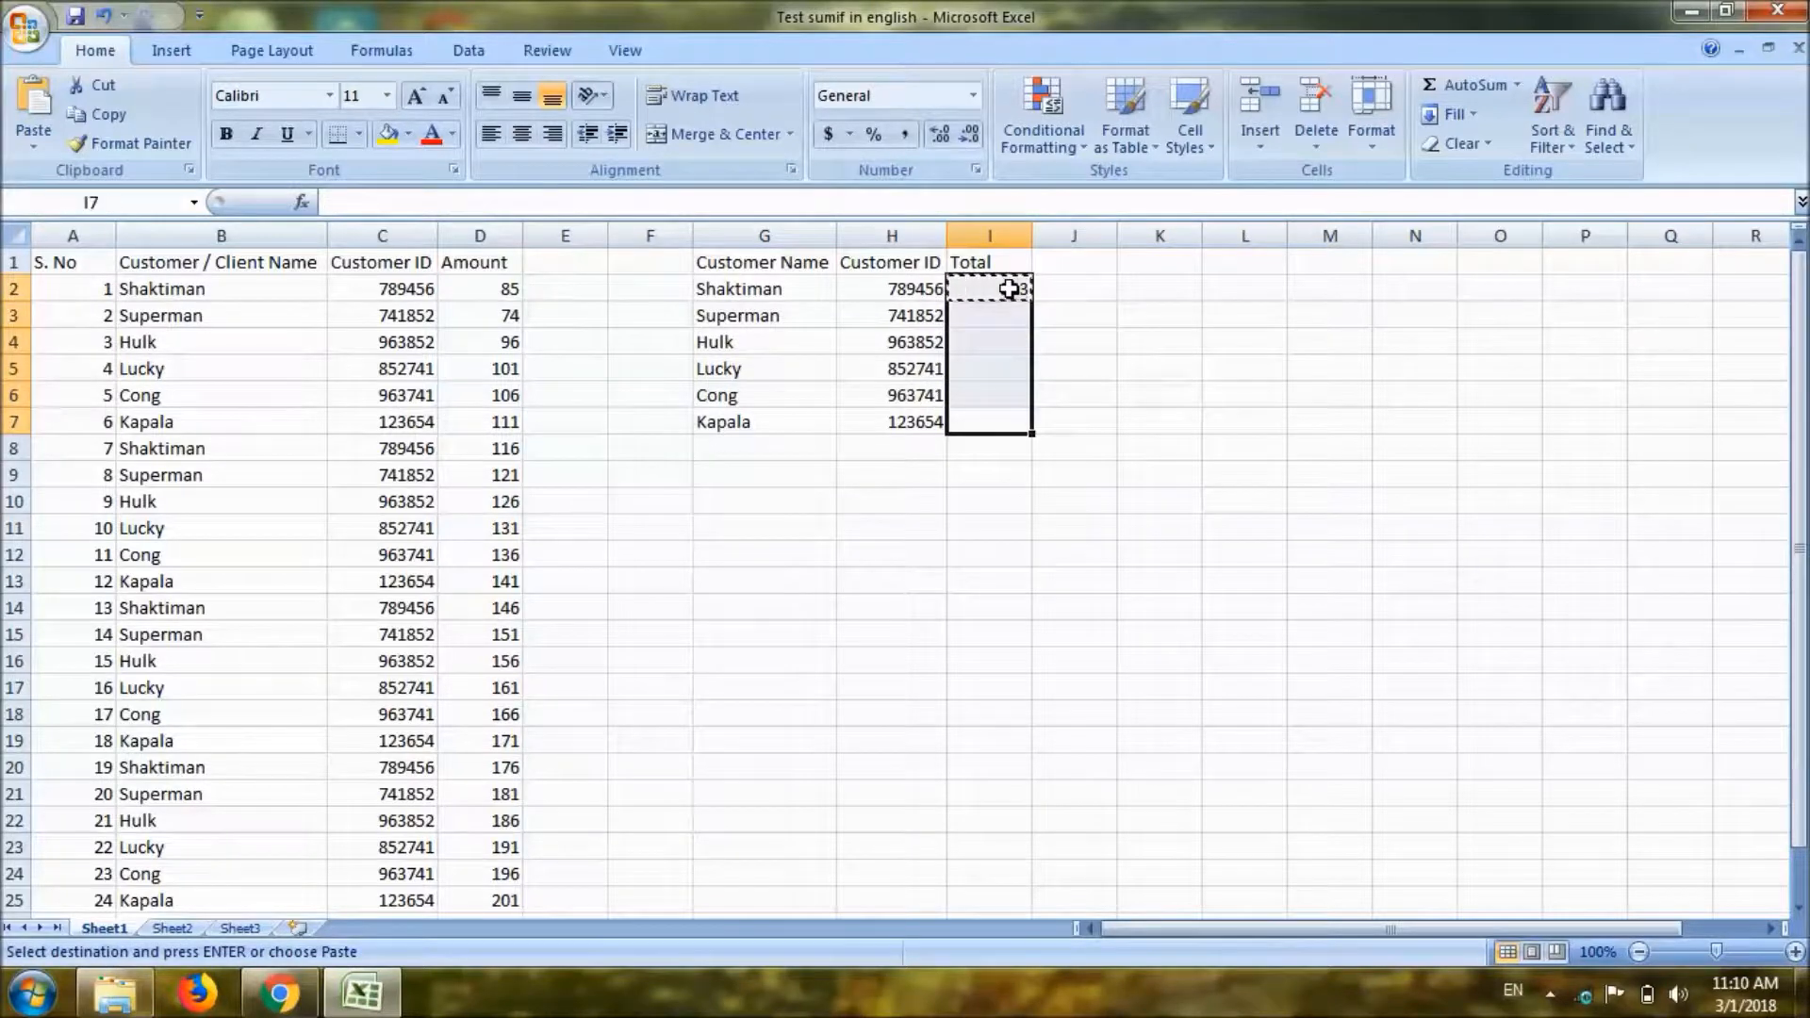
key(ctrl+v)
Sum the customer totals I2:I7 in I8 with AutoSum.
click(968, 448)
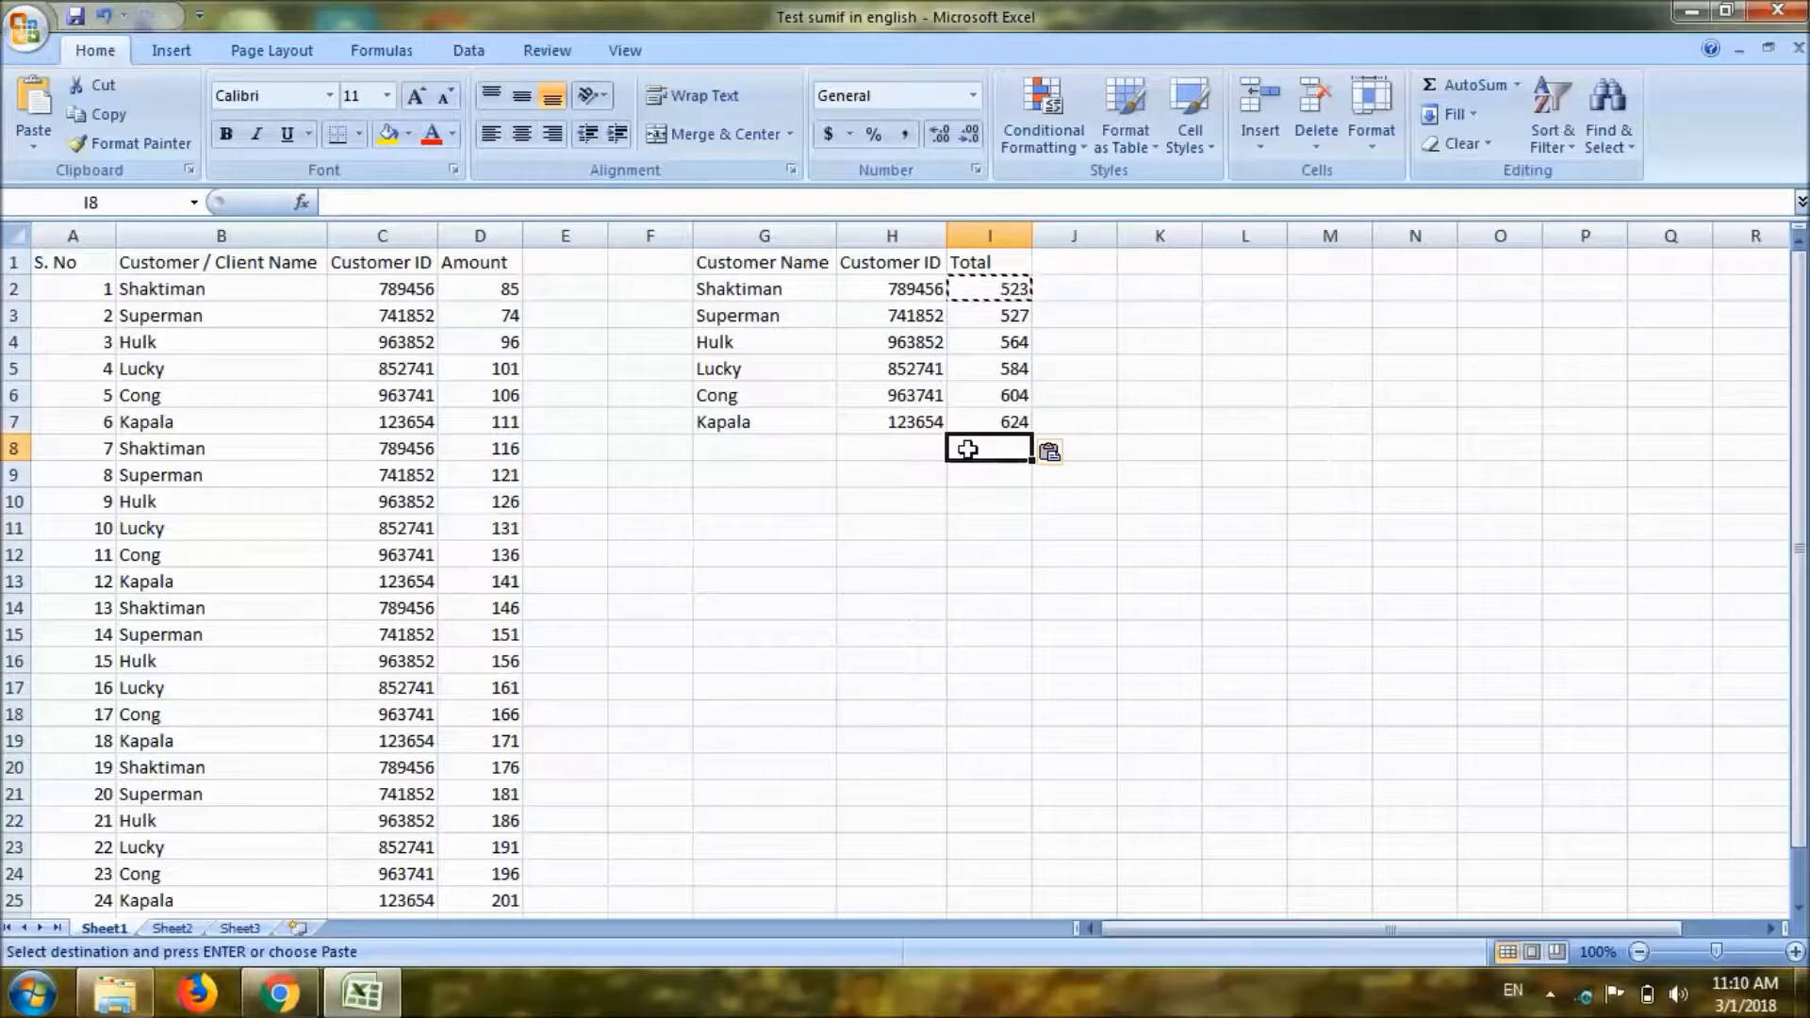
key(alt)
key(alt+=)
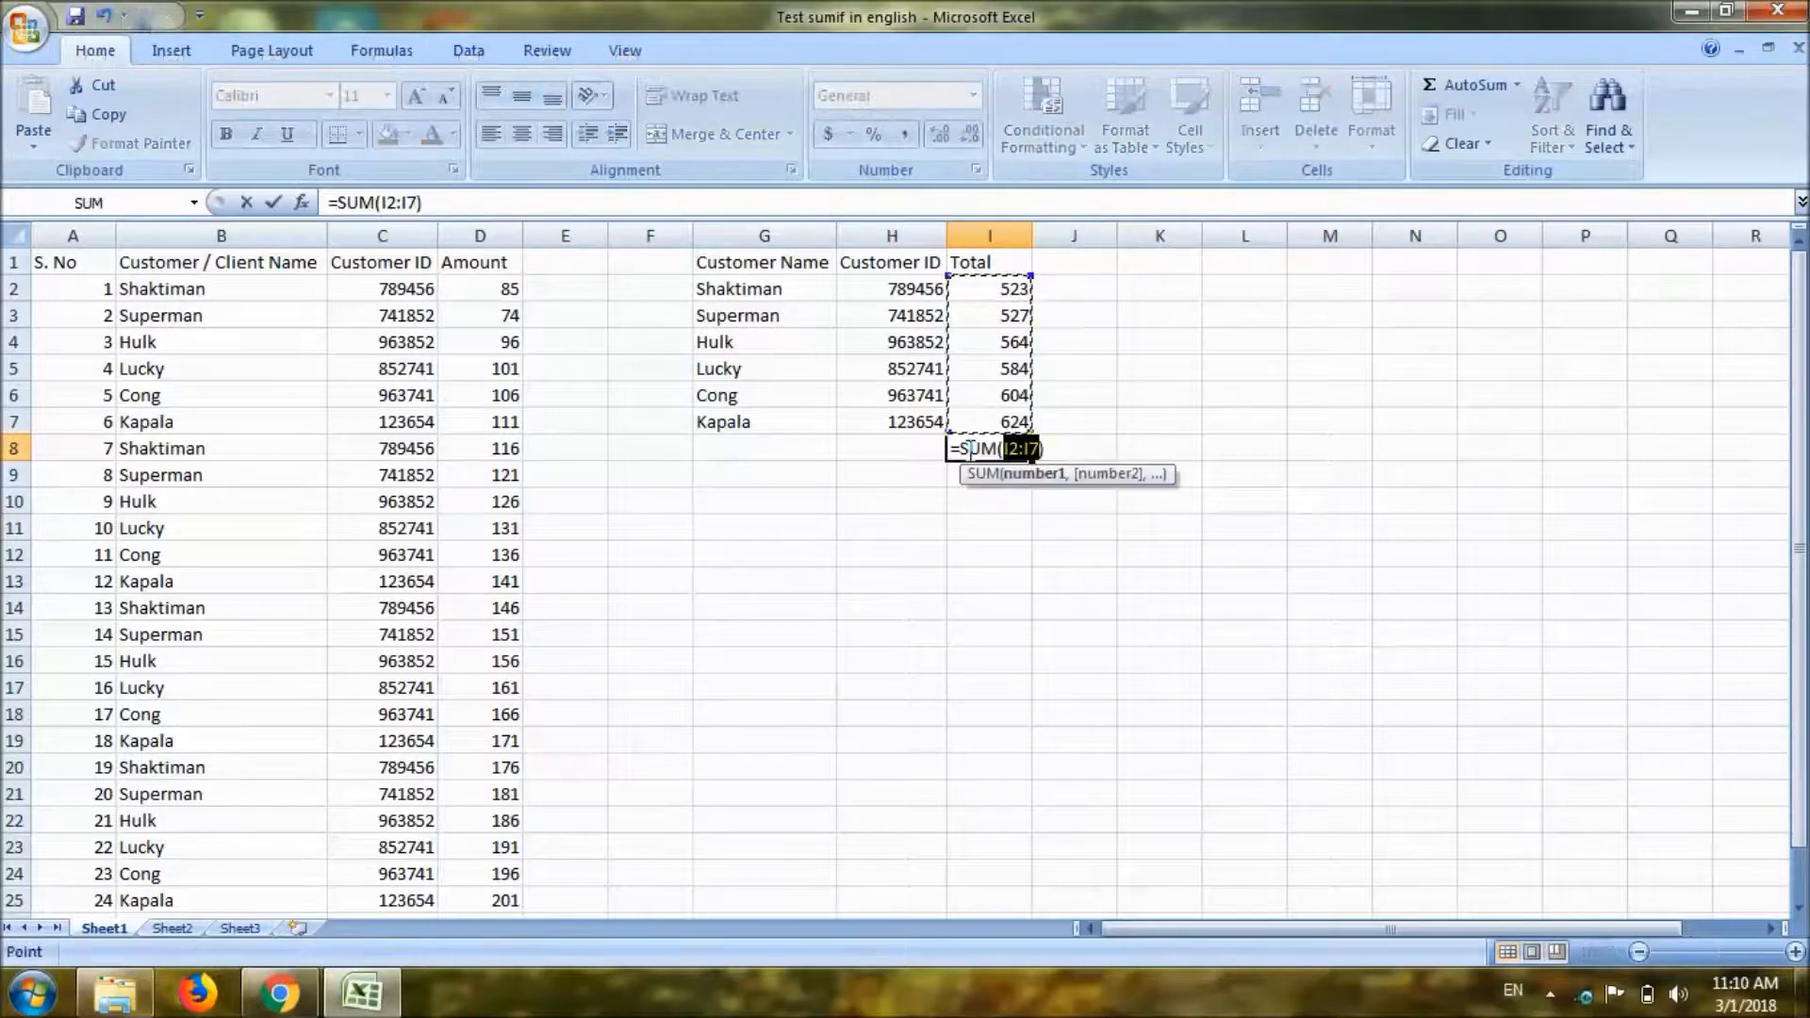
key(Return)
click(968, 449)
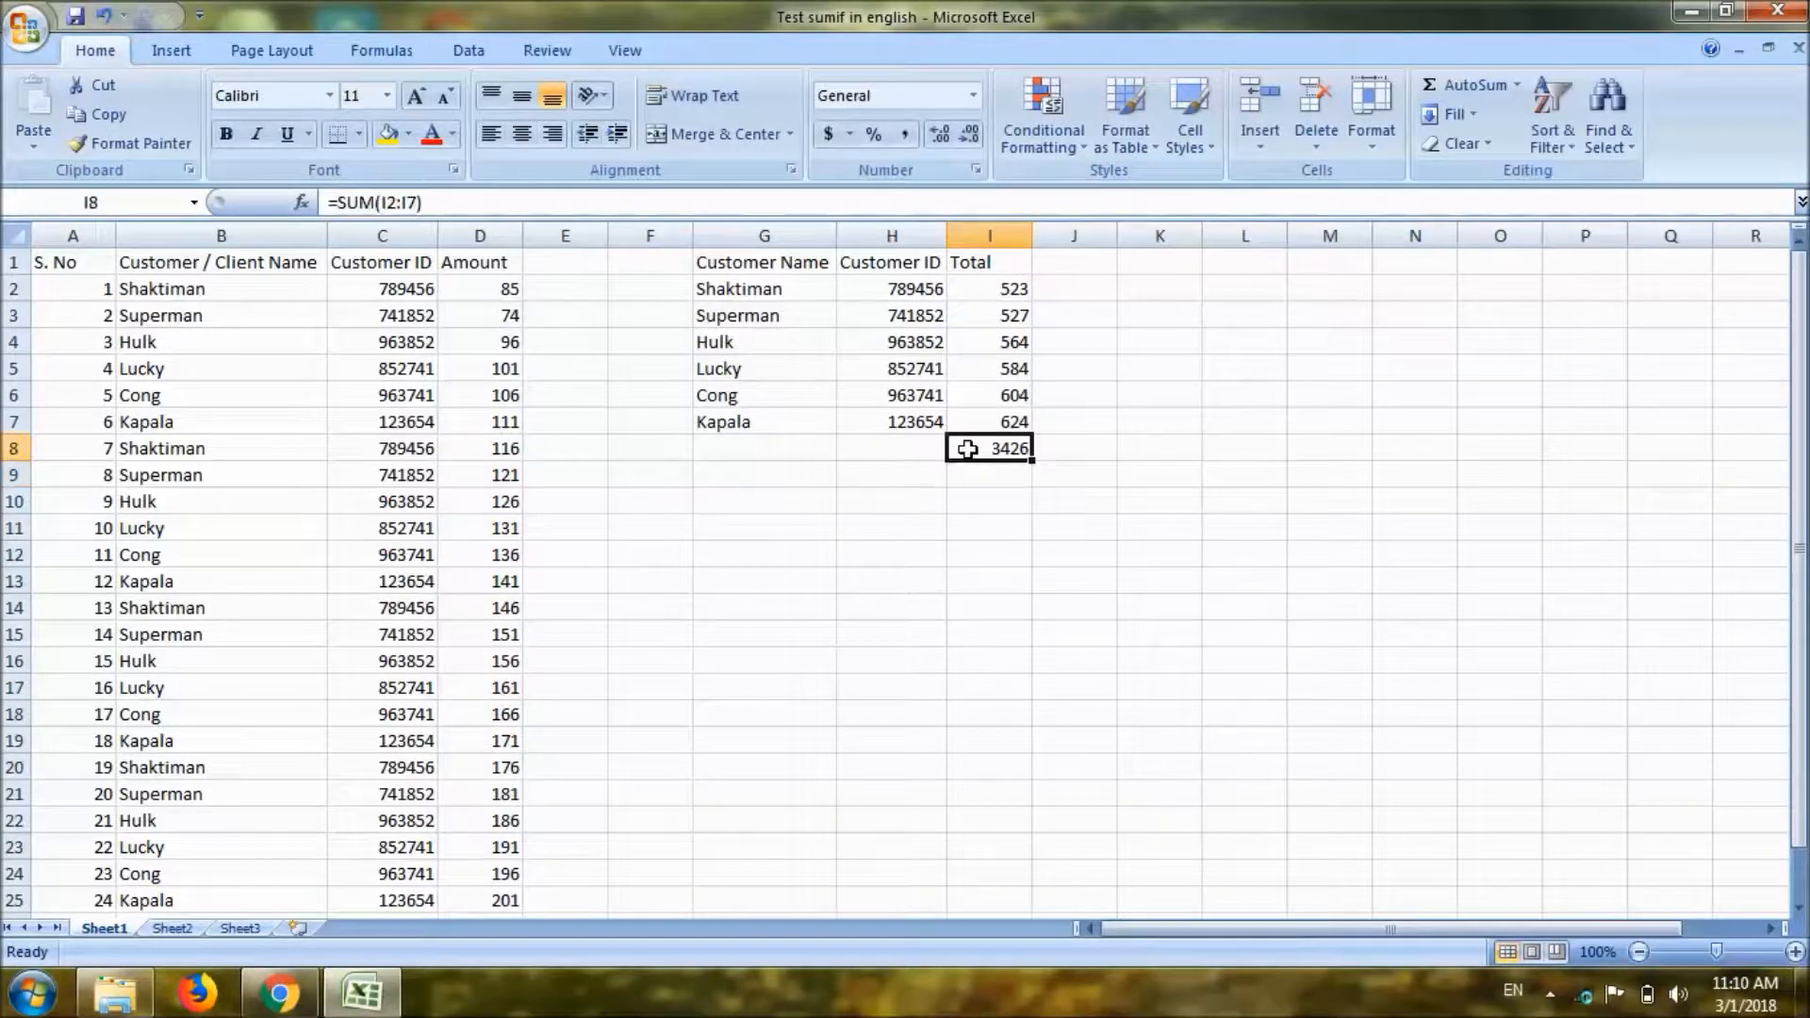
Enter the label Total in H8 beside the grand total.
key(Left)
text(Total)
key(Return)
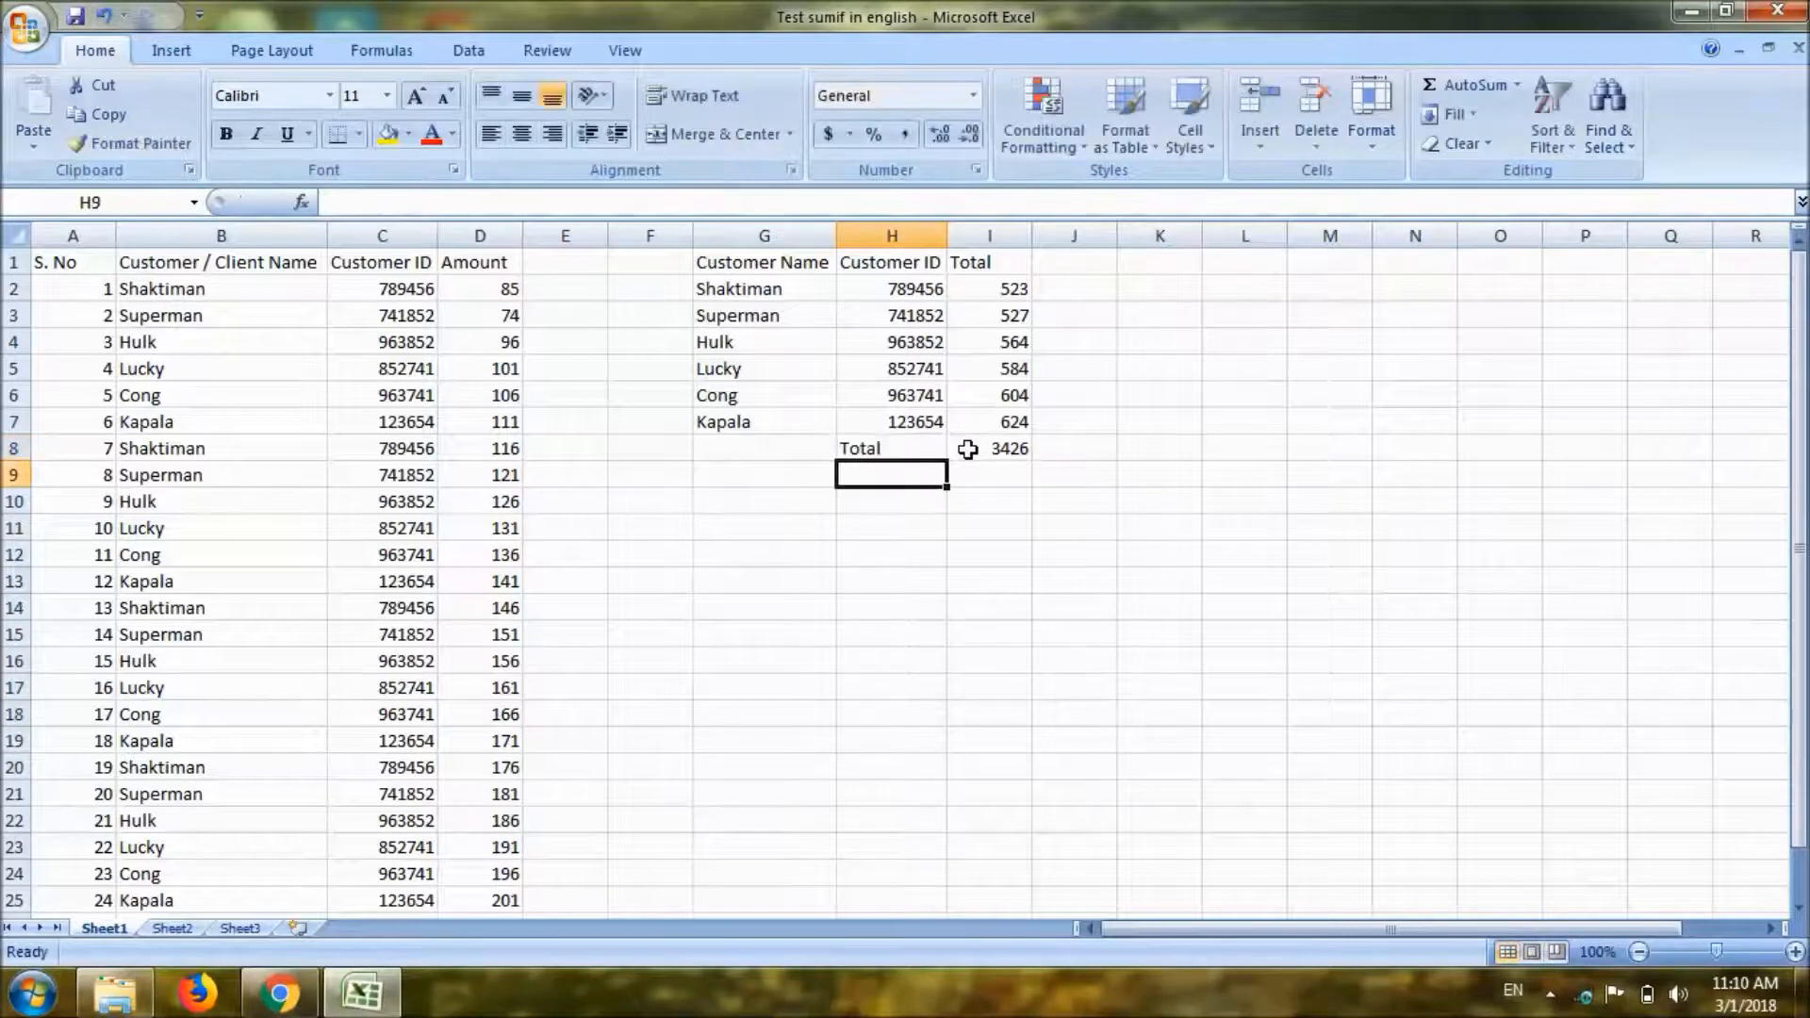
Examine the grand total in I8, the customer ID in H2 and the arguments of the SUMIF formula in I2.
click(967, 449)
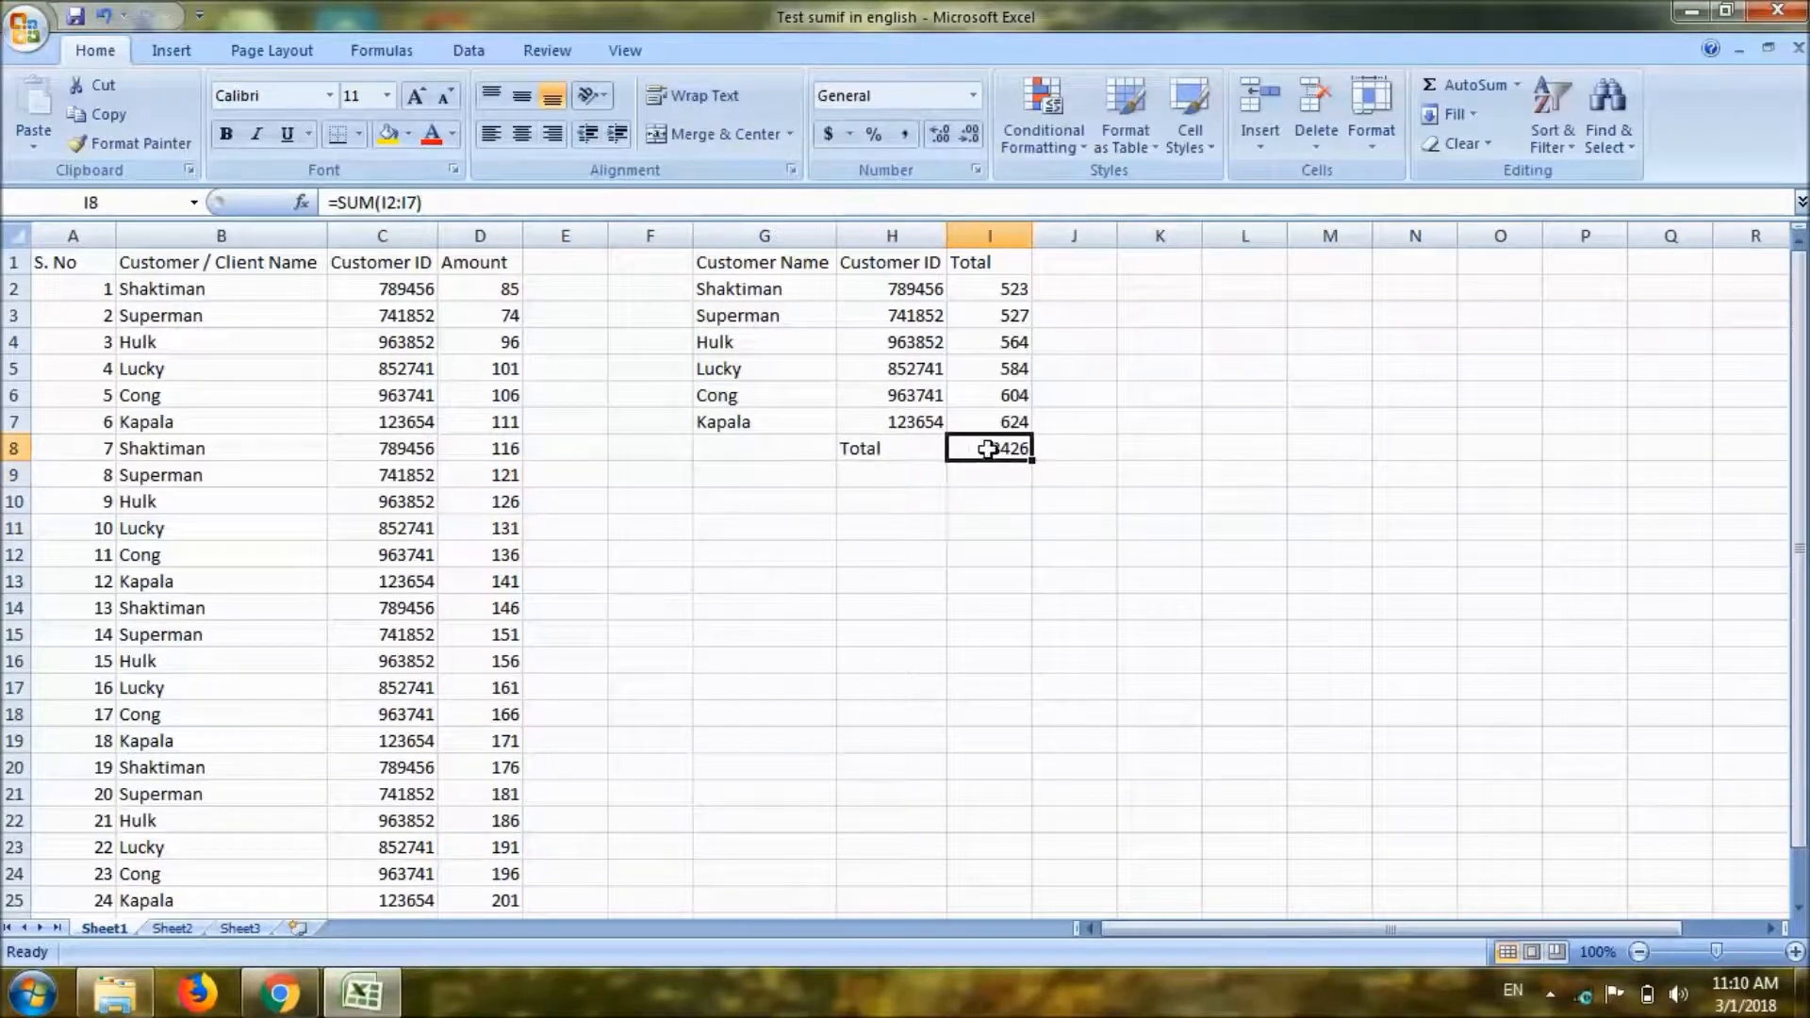
click(886, 451)
click(918, 285)
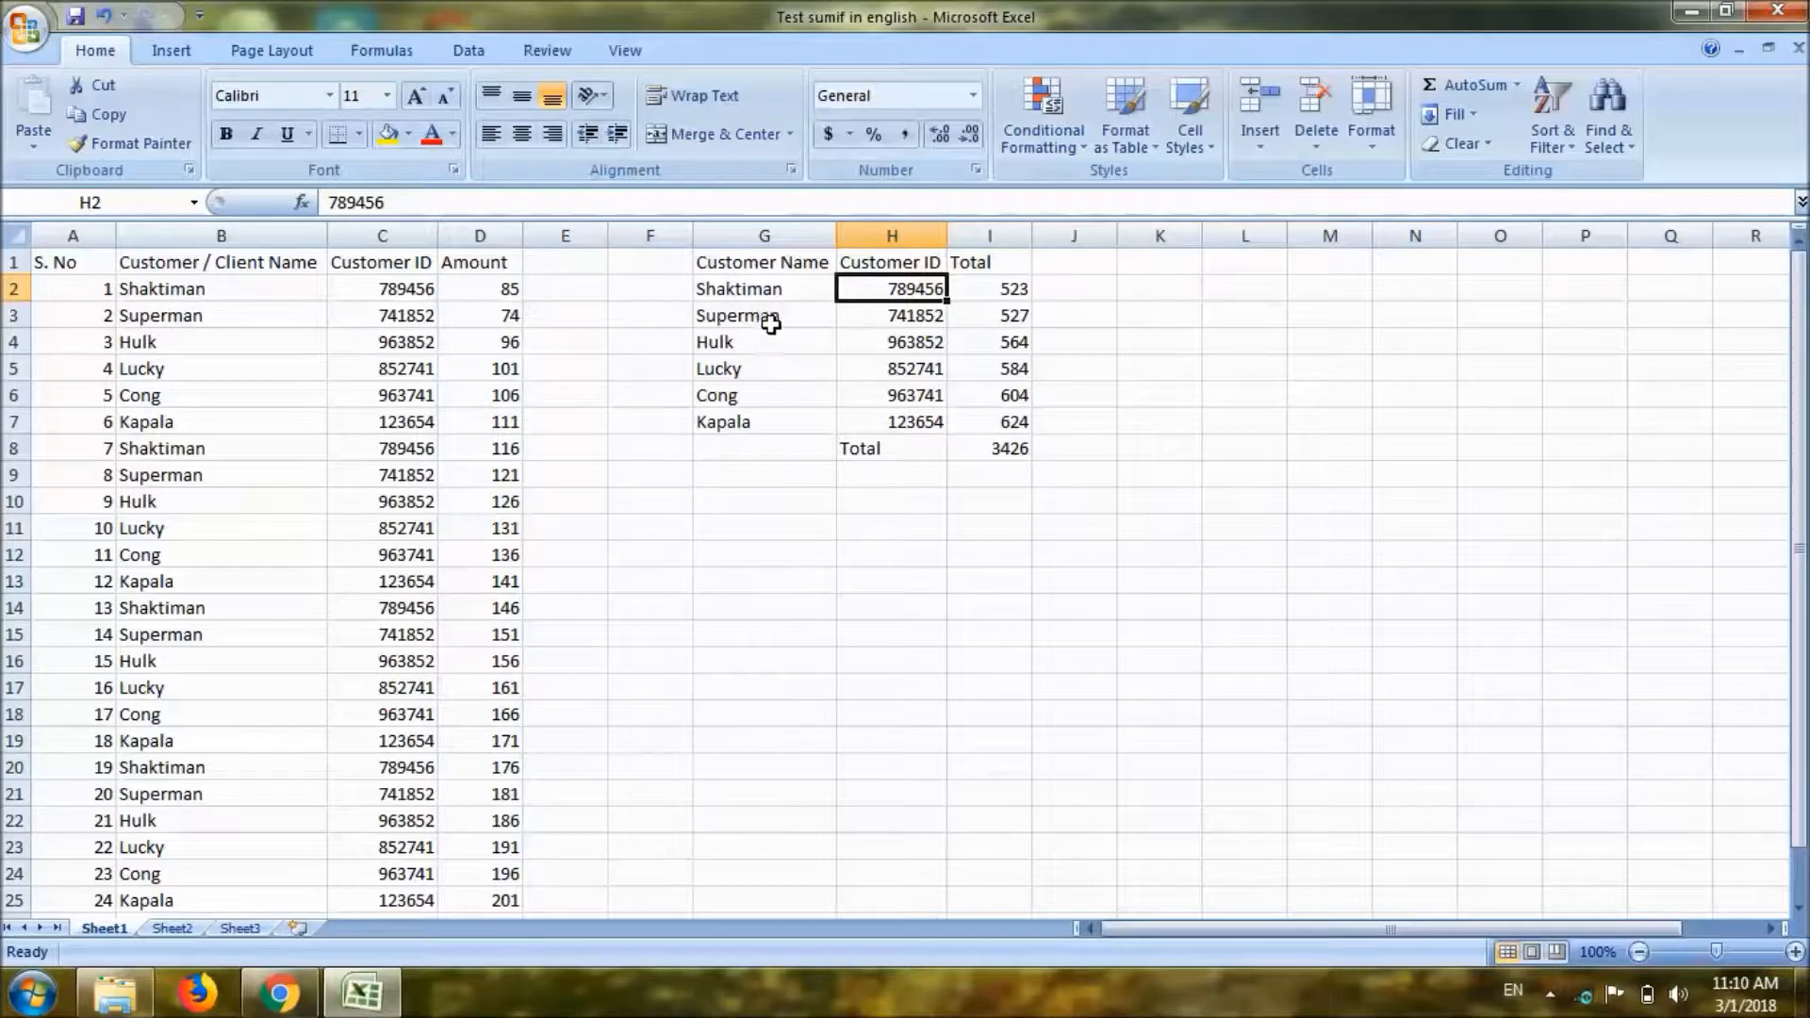
click(1002, 447)
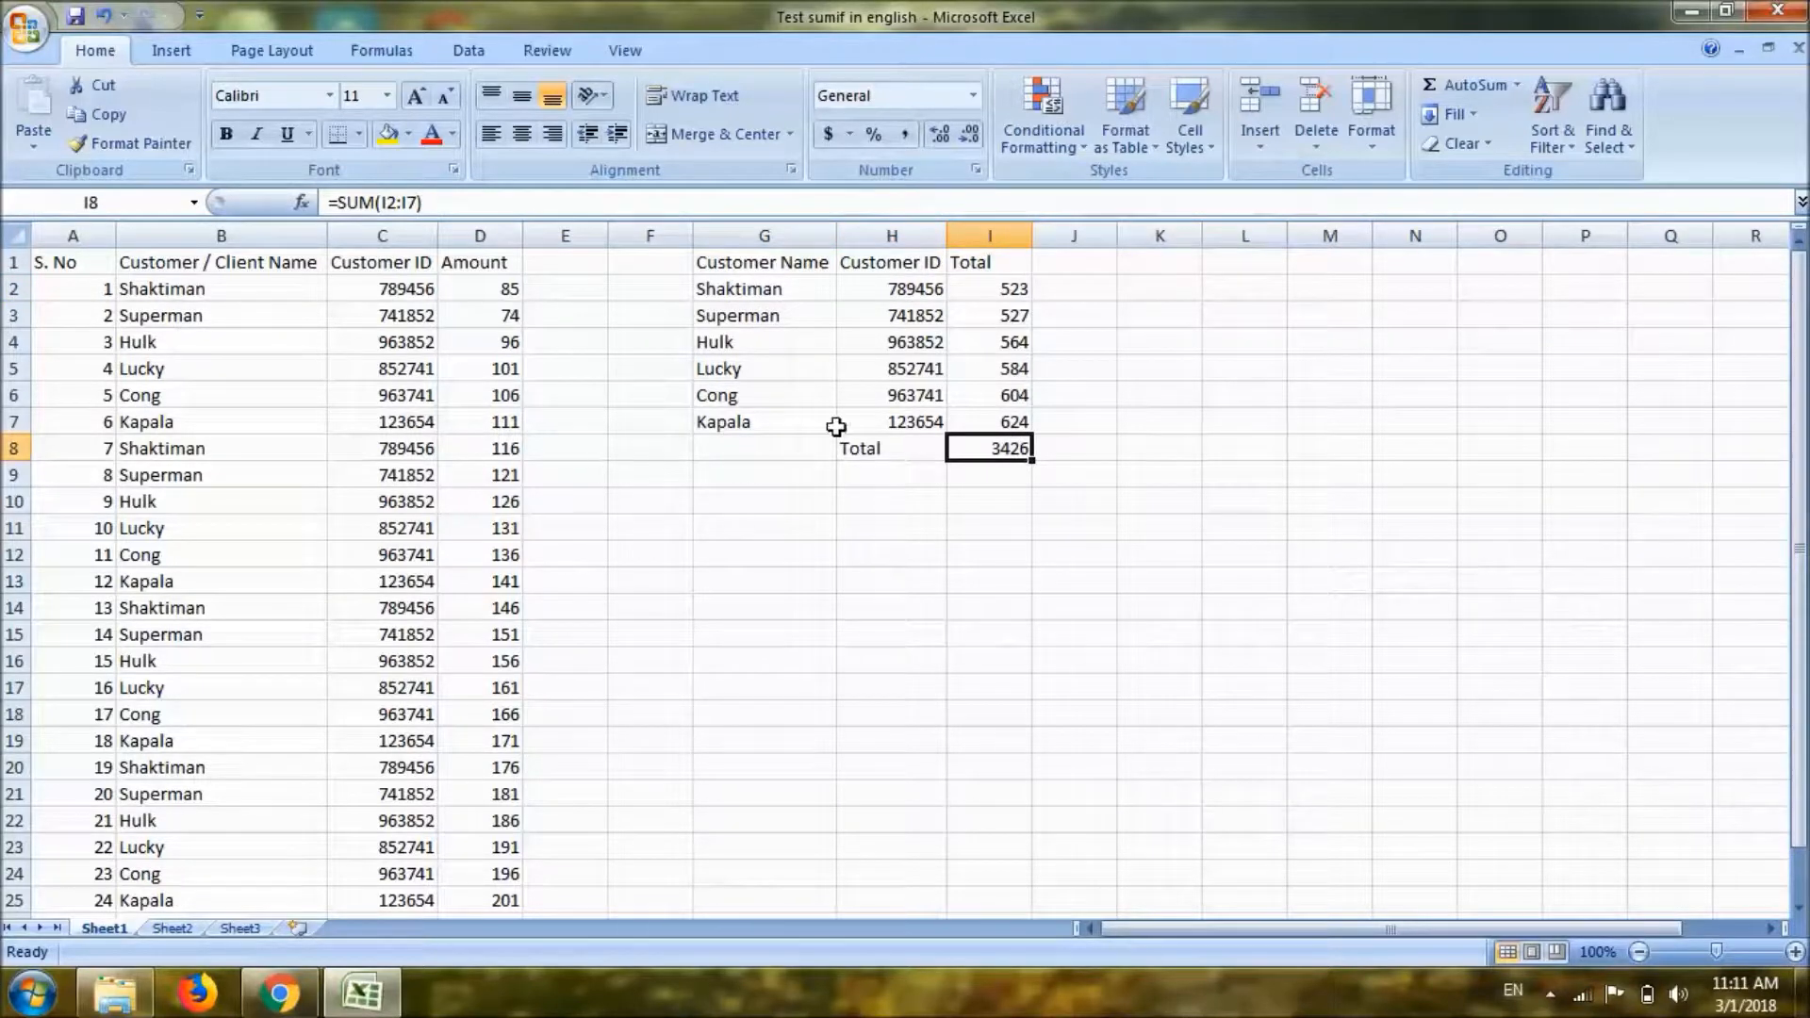
click(901, 289)
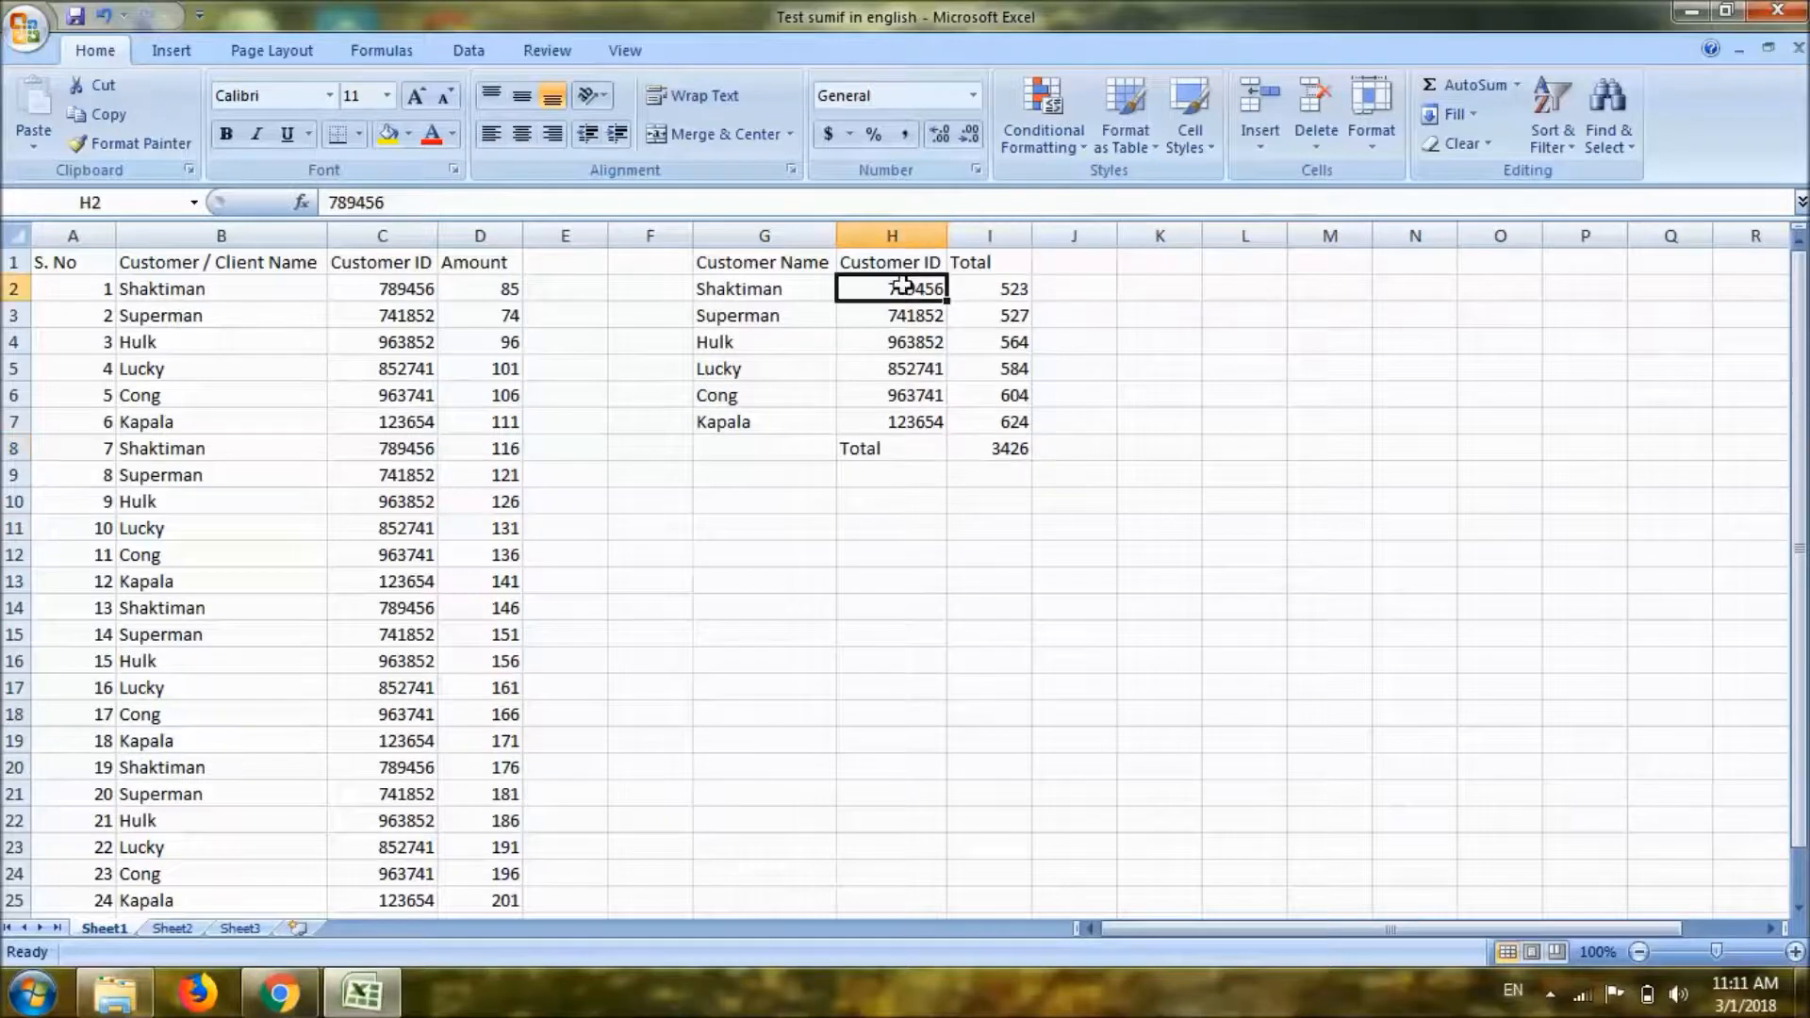
click(985, 288)
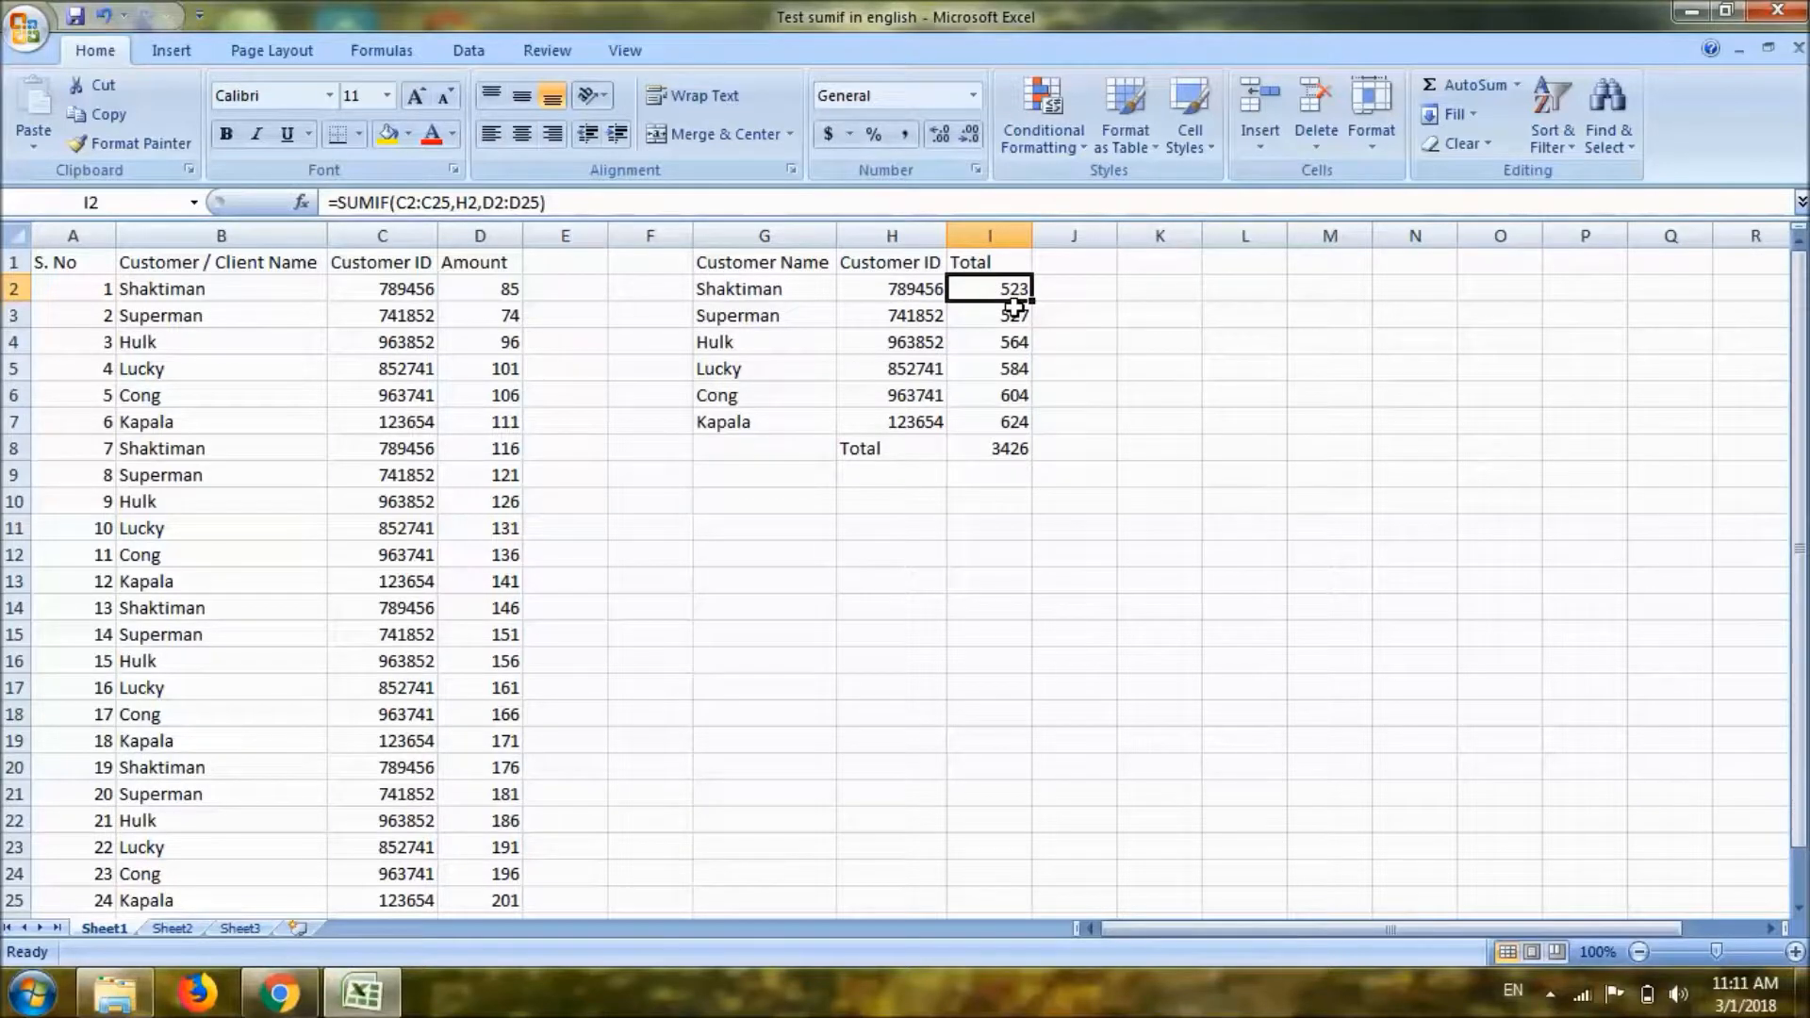
key(F2)
key(ctrl+Return)
drag(699, 202, 287, 198)
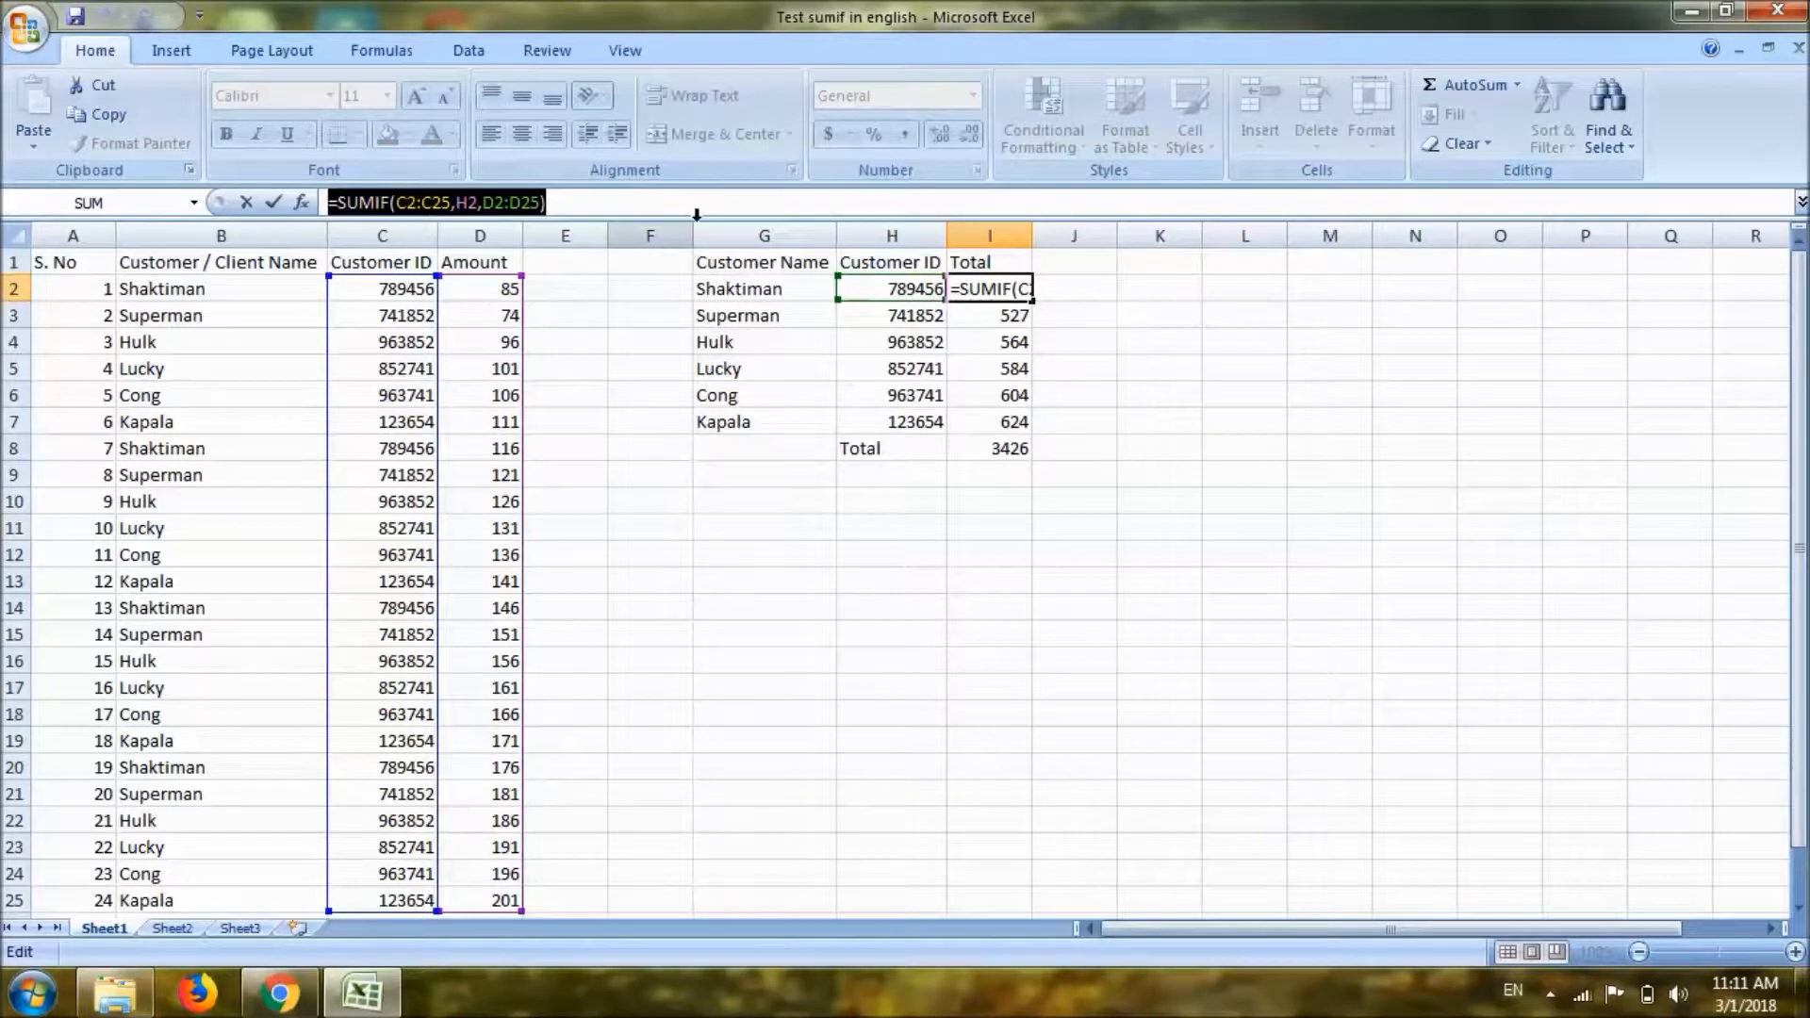
key(ctrl+Return)
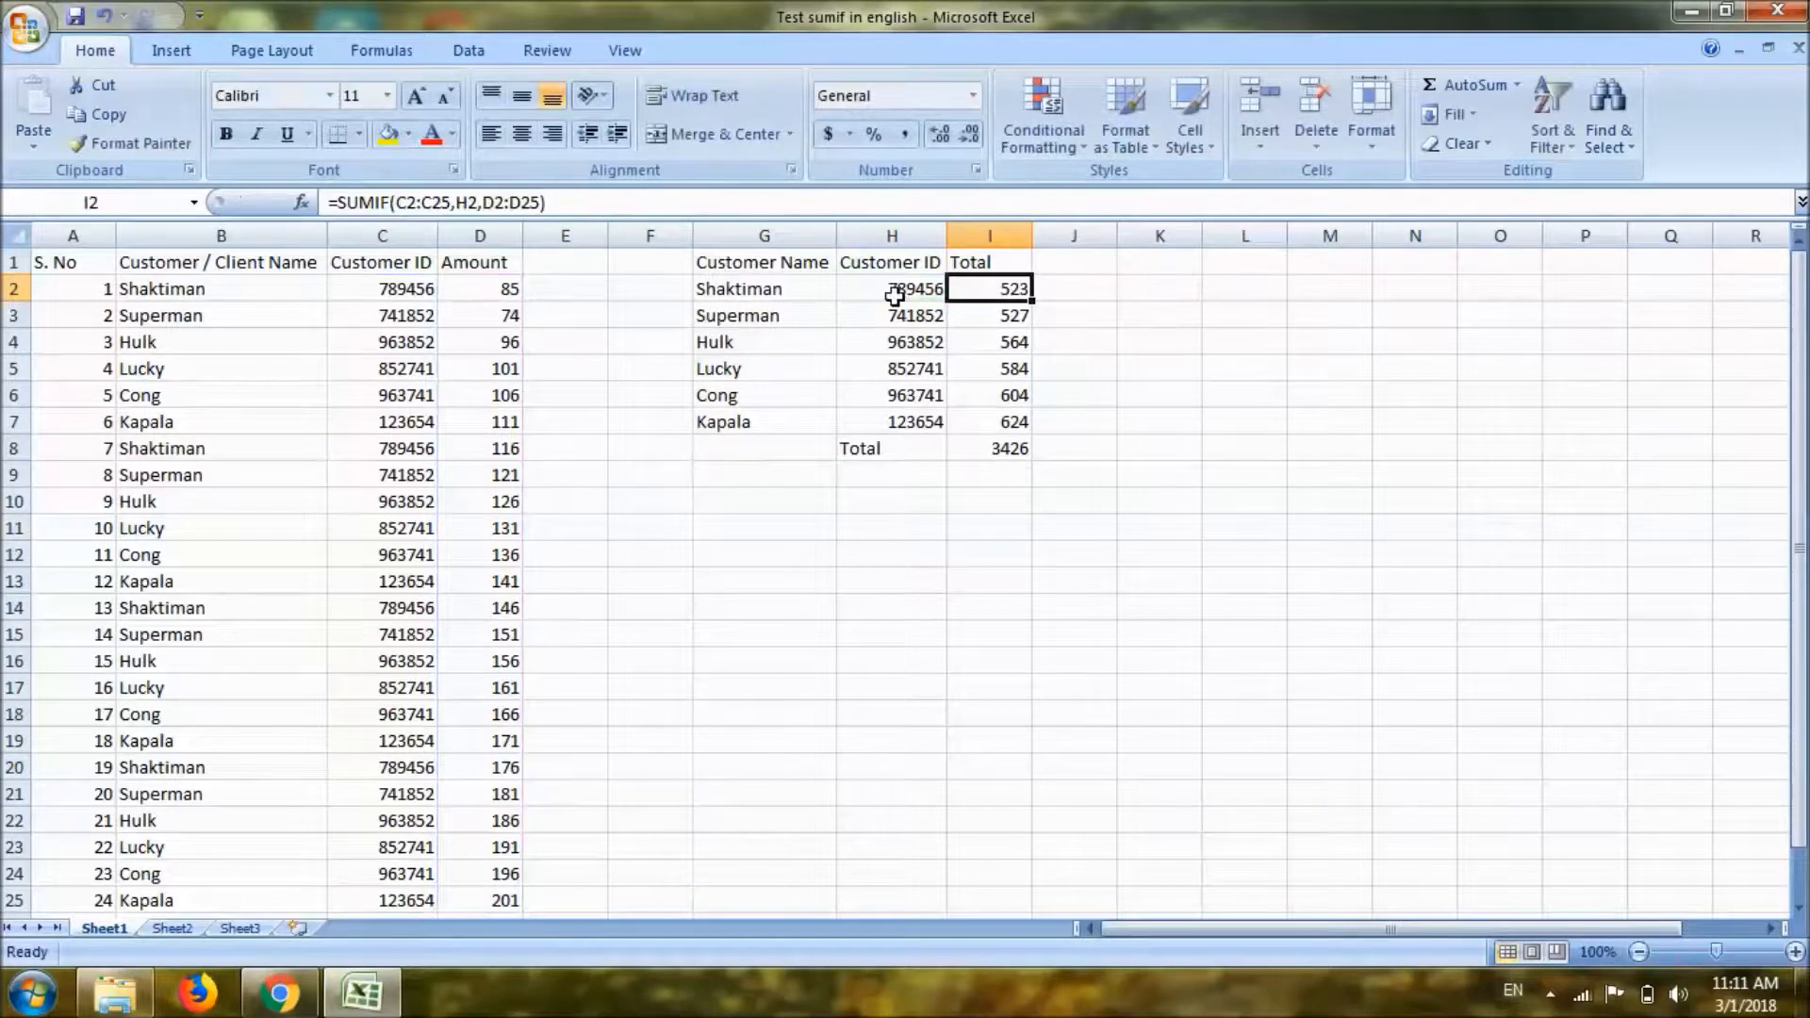
click(893, 294)
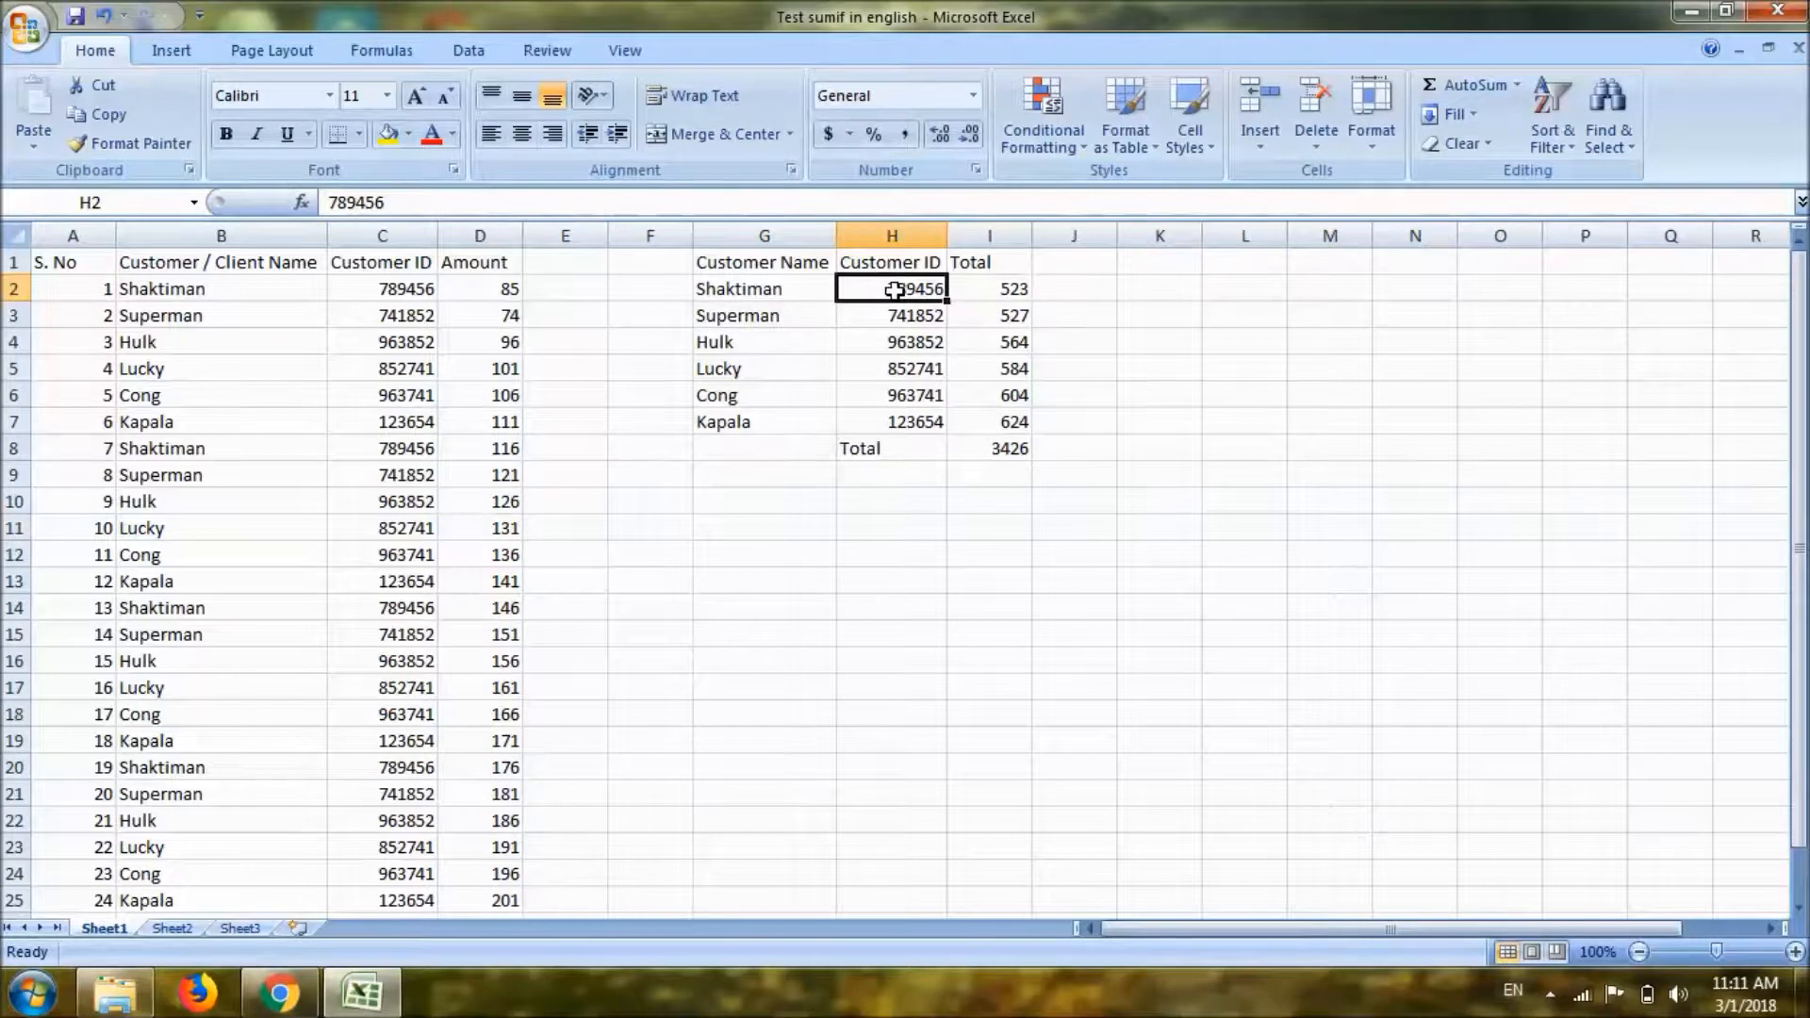
click(982, 291)
click(913, 289)
click(1005, 292)
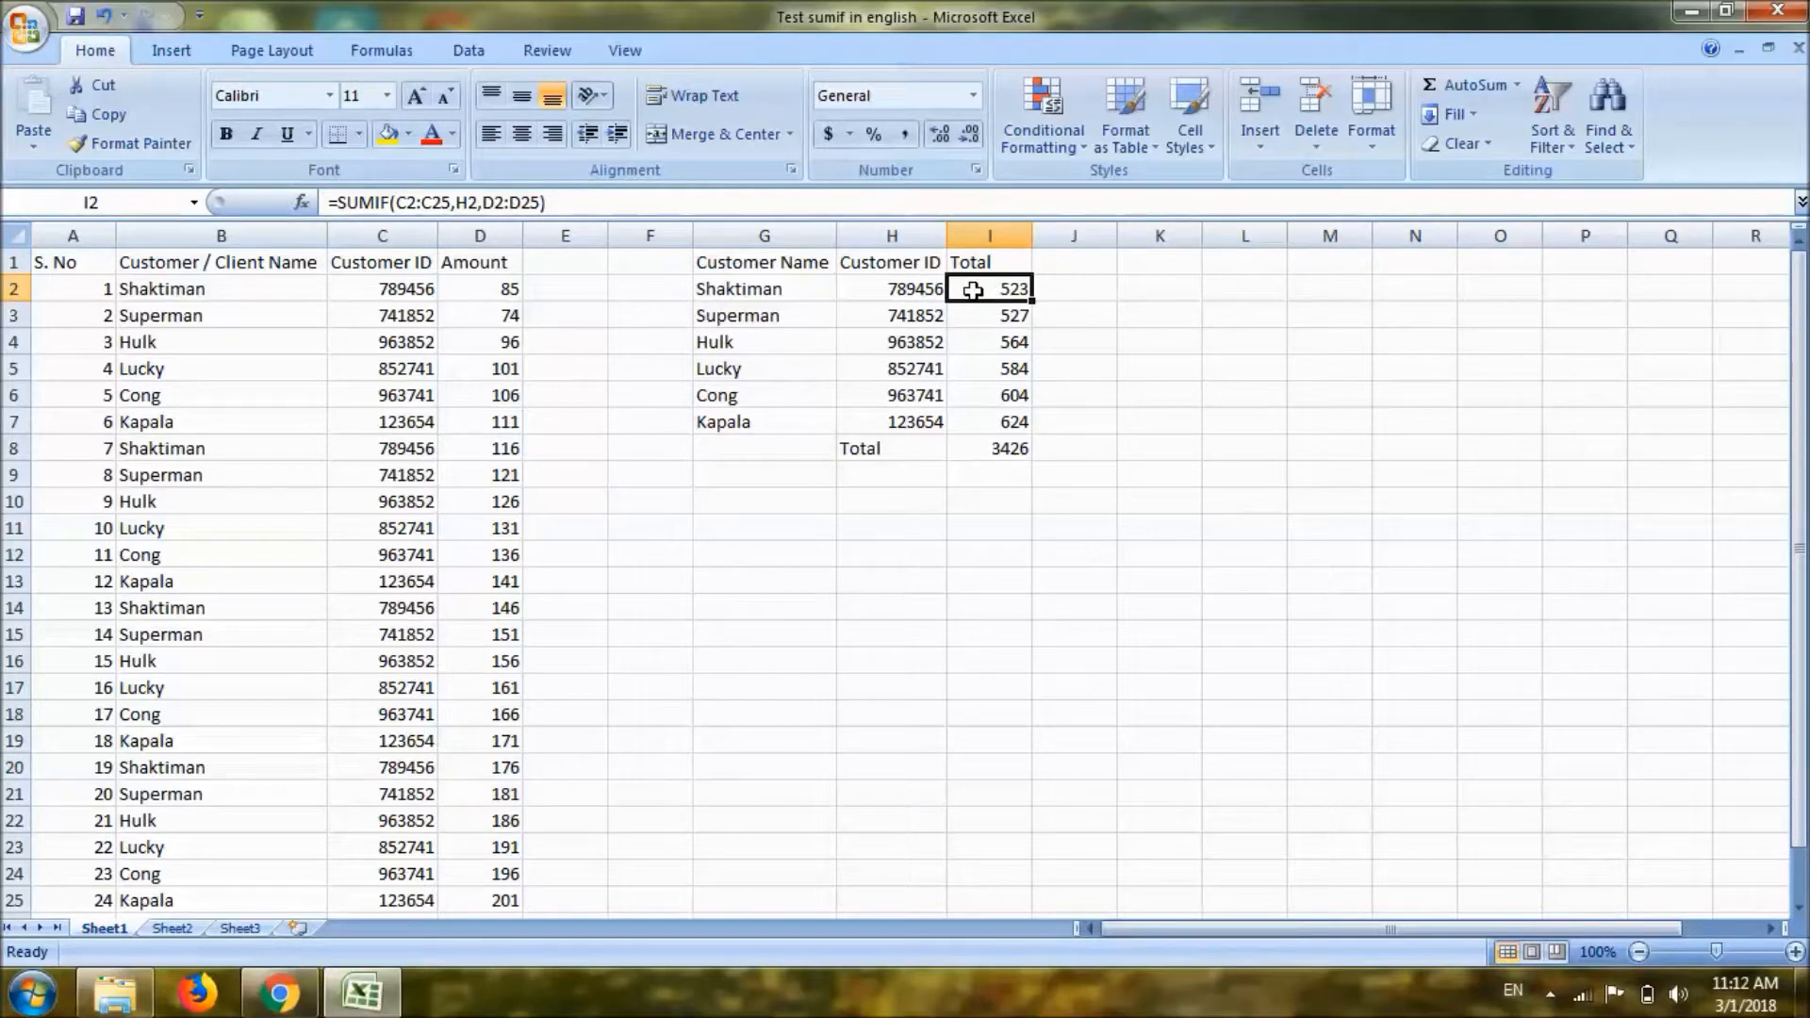
Make the summary's total row H8:I8 bold.
click(869, 452)
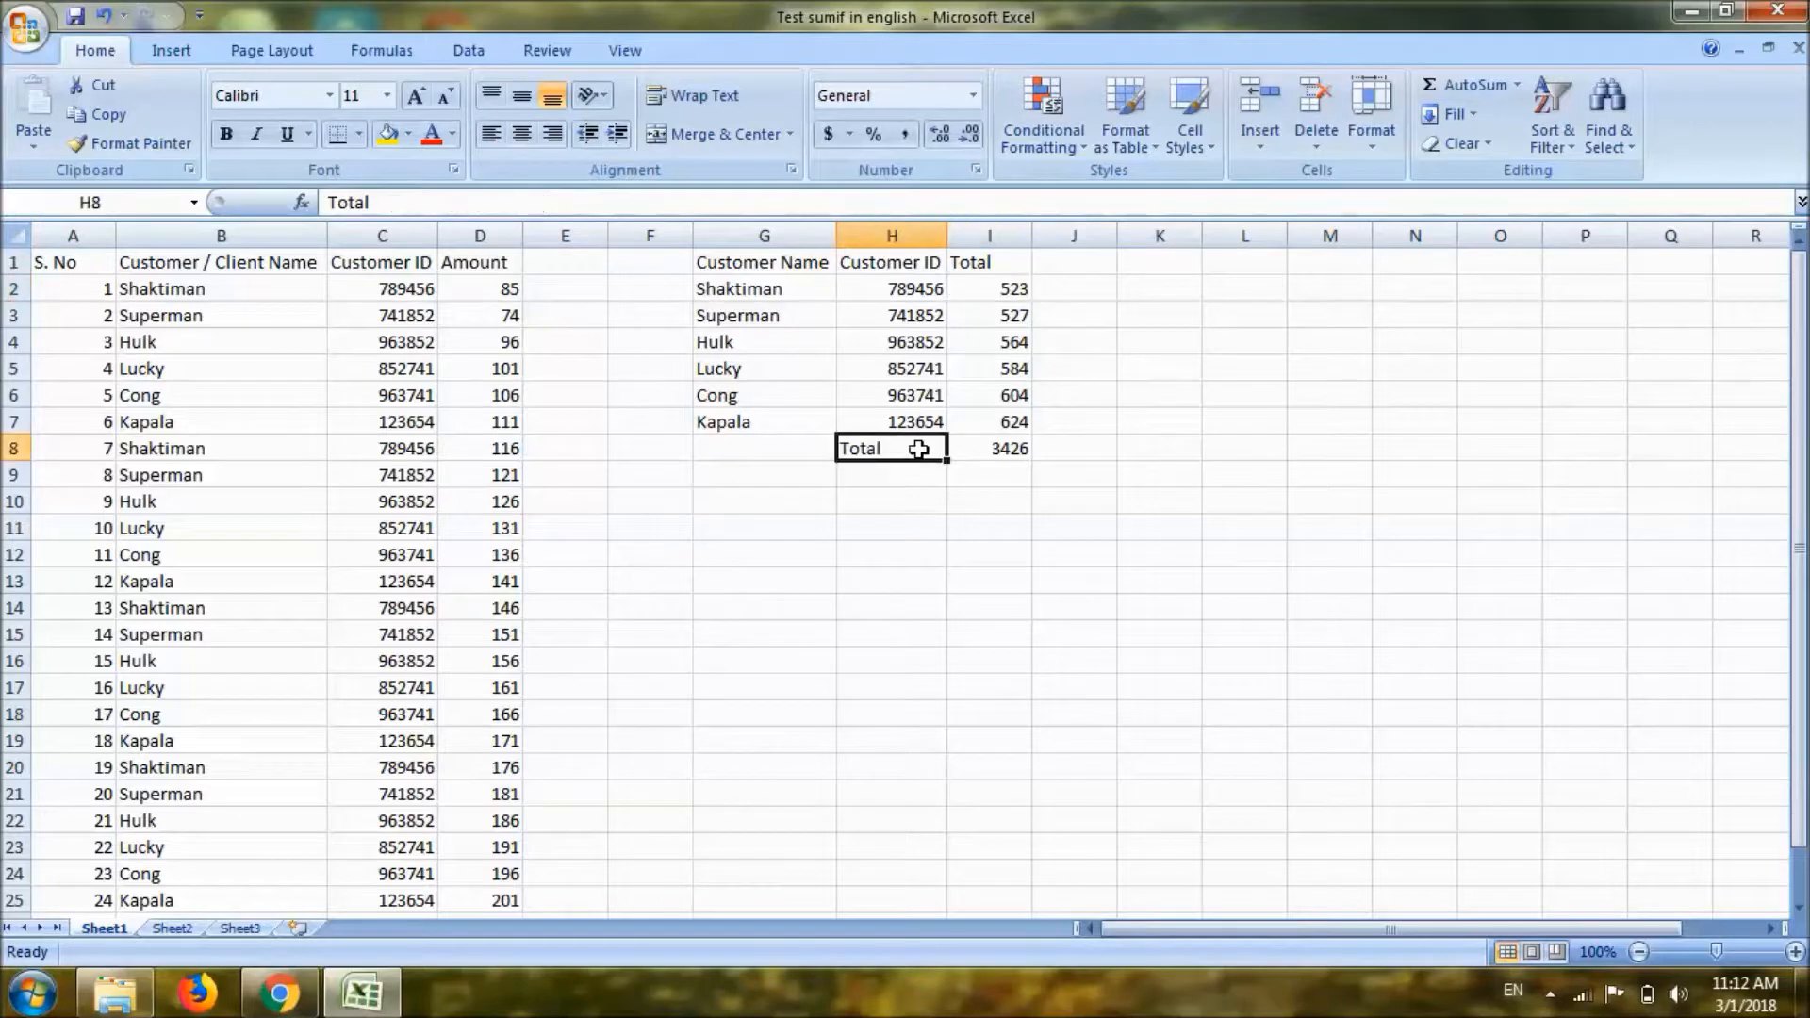
drag(976, 449, 925, 456)
key(ctrl+b)
click(900, 421)
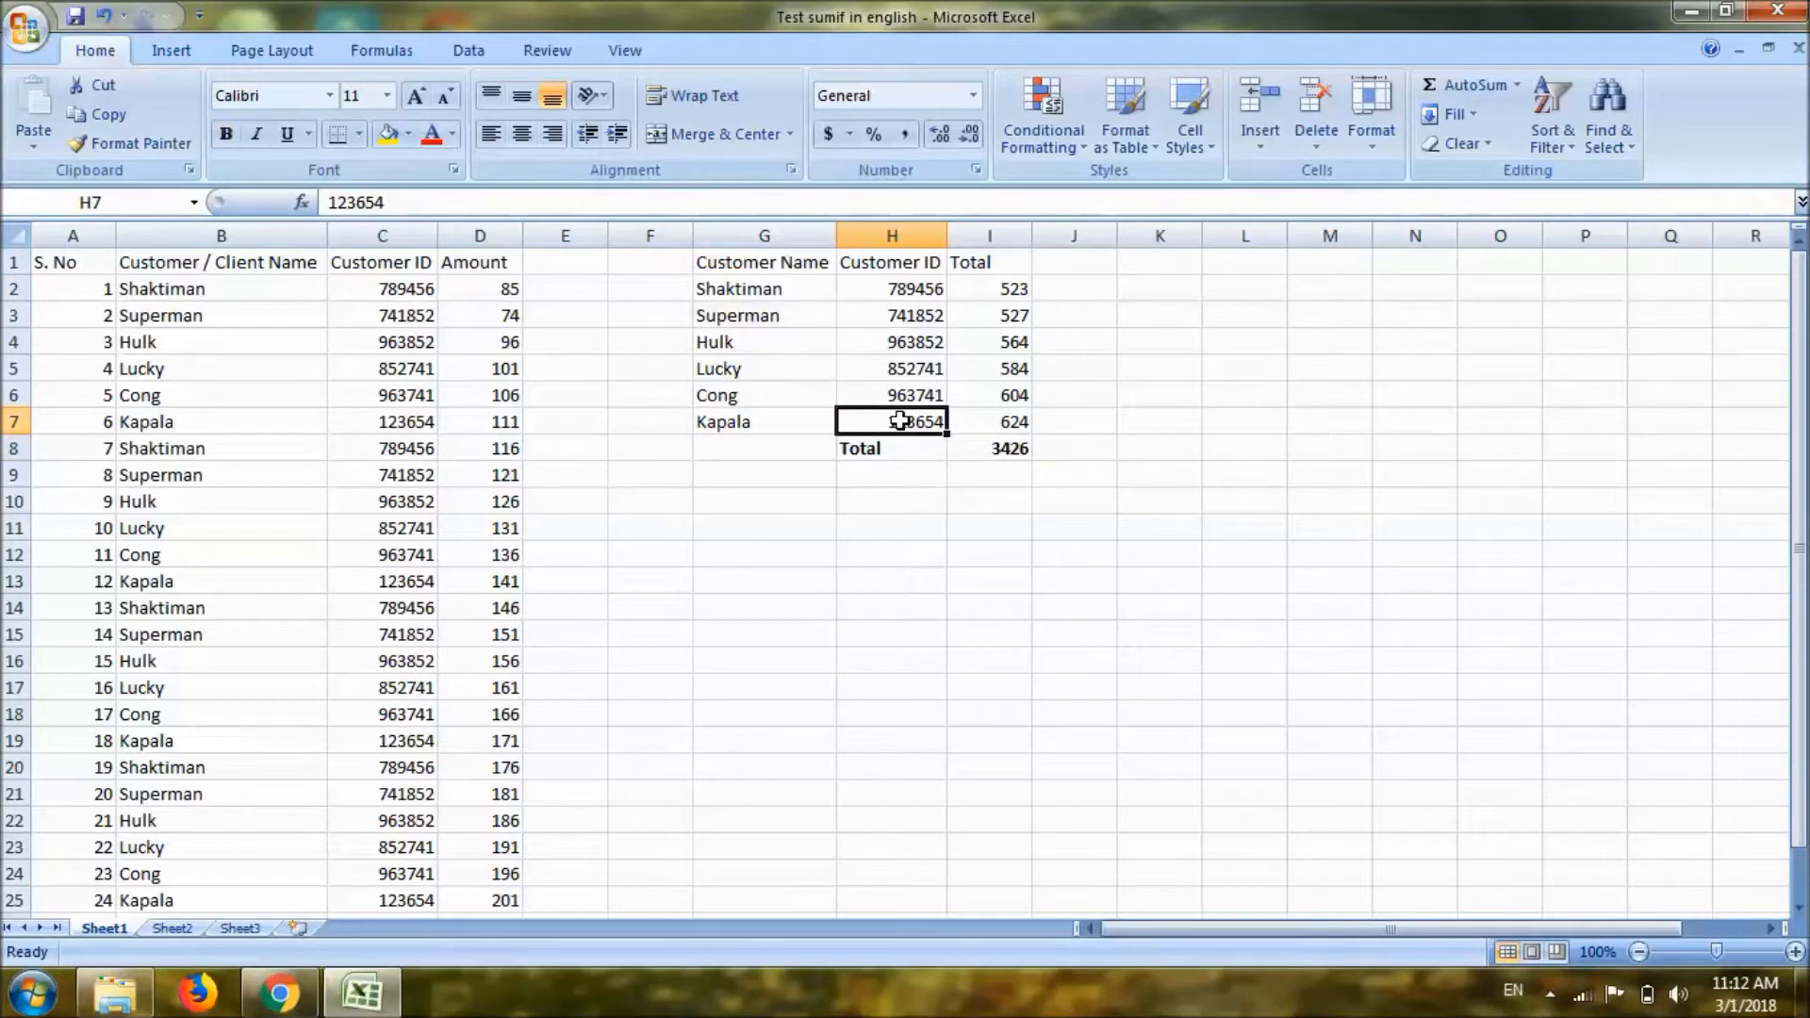